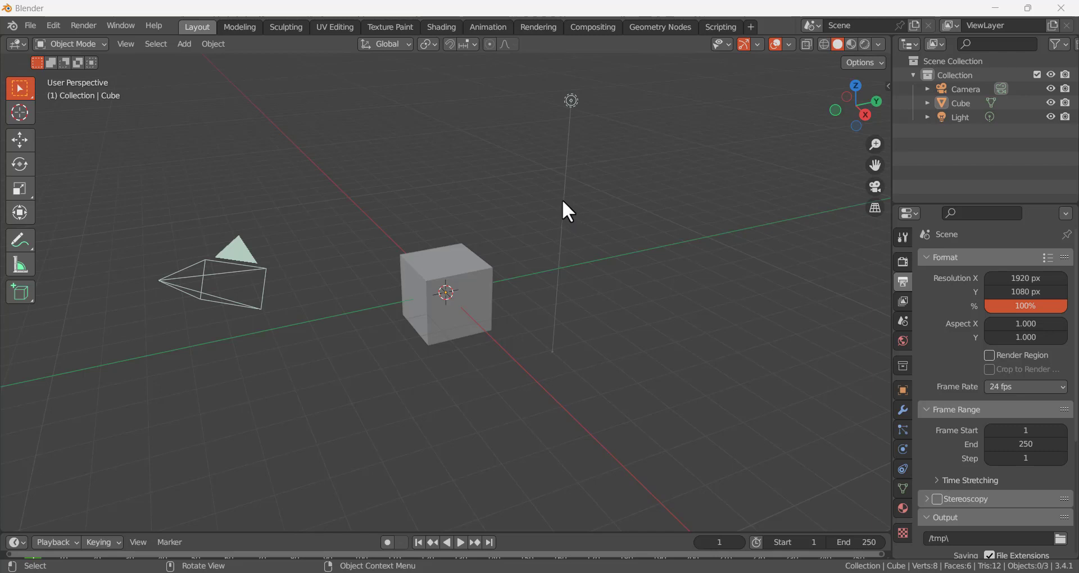
# - Delete the default light and the default cube from the scene, keeping the camera
pyautogui.click(564, 201)
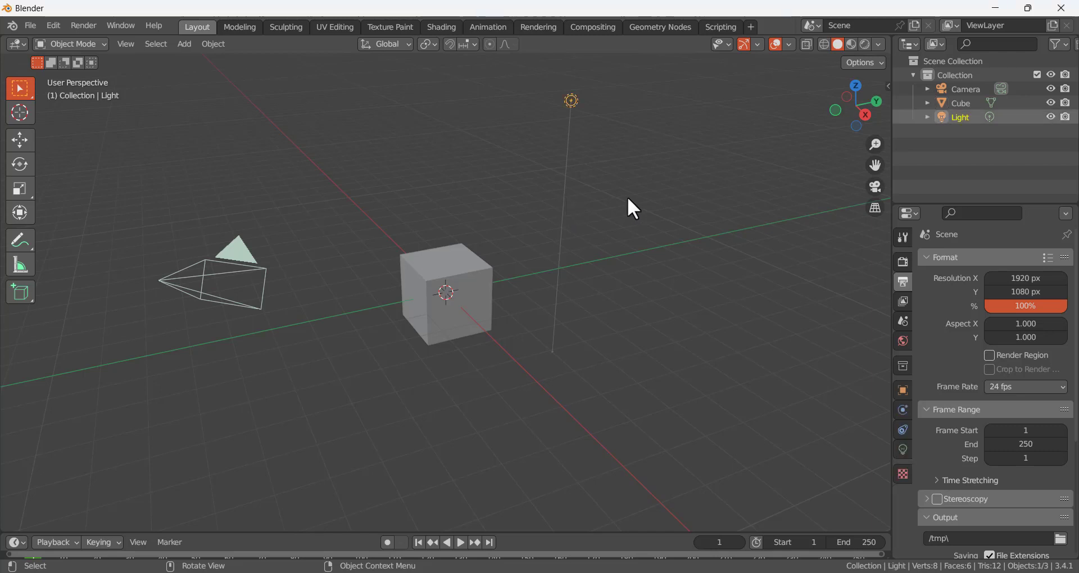
pyautogui.rightClick(966, 117)
pyautogui.click(908, 147)
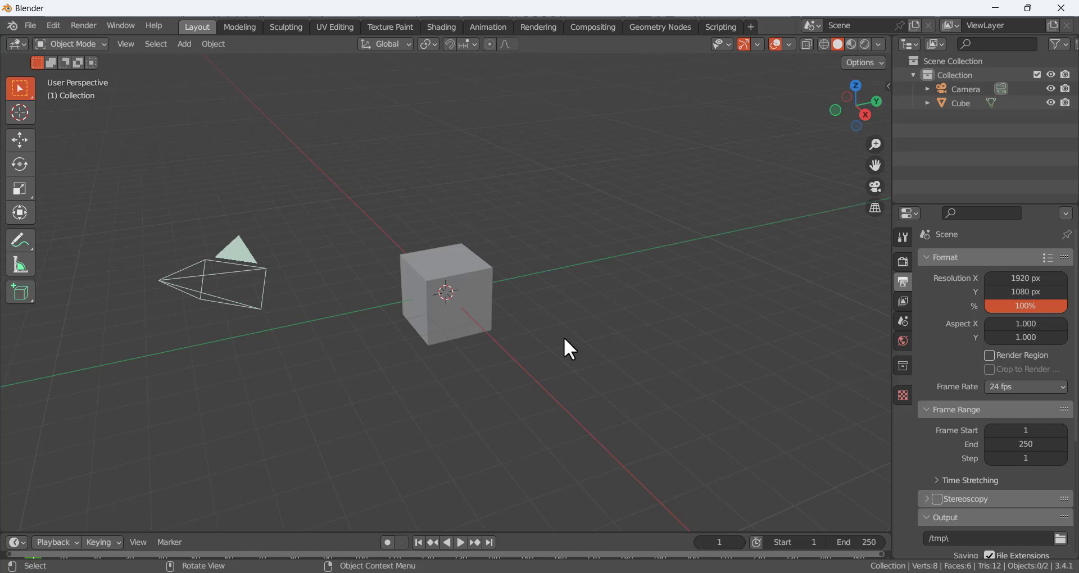
pyautogui.click(507, 336)
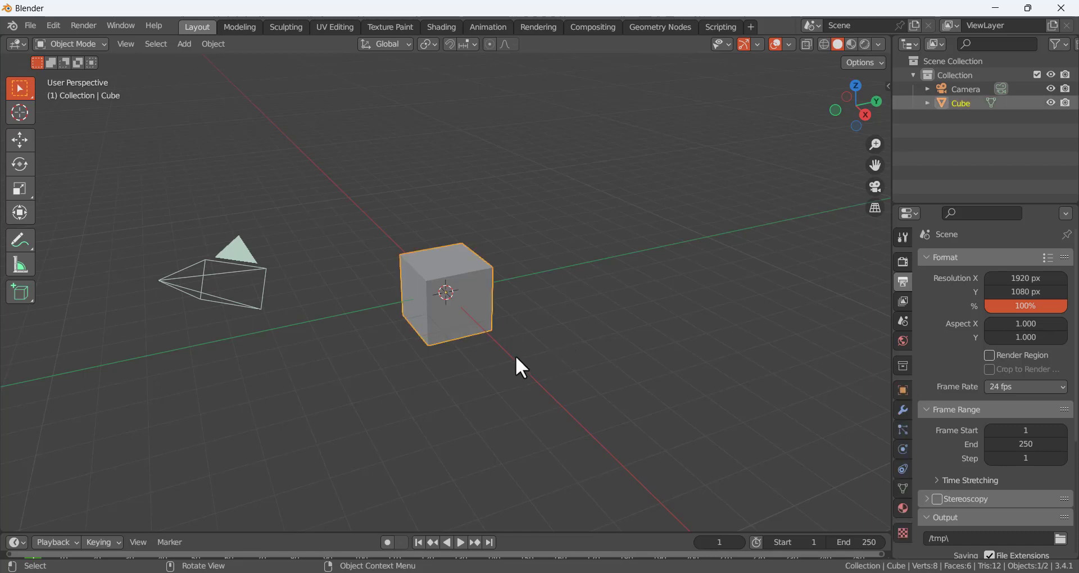
pyautogui.press('x')
pyautogui.click(517, 358)
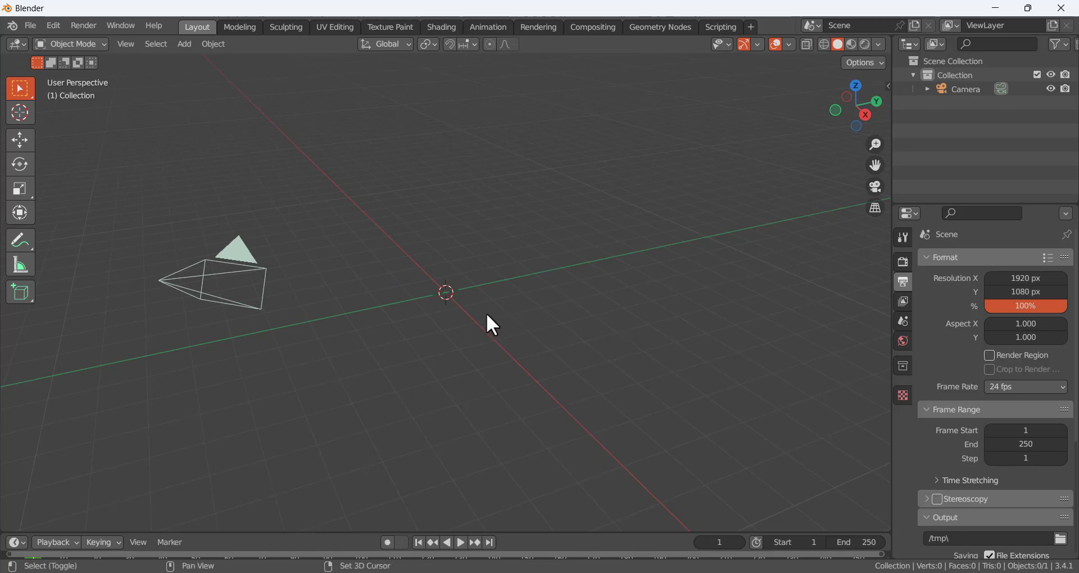
# - Add a cylinder mesh at the origin and rotate it 90° about the X axis
pyautogui.hotkey('shift', 'a')
pyautogui.moveTo(486, 293)
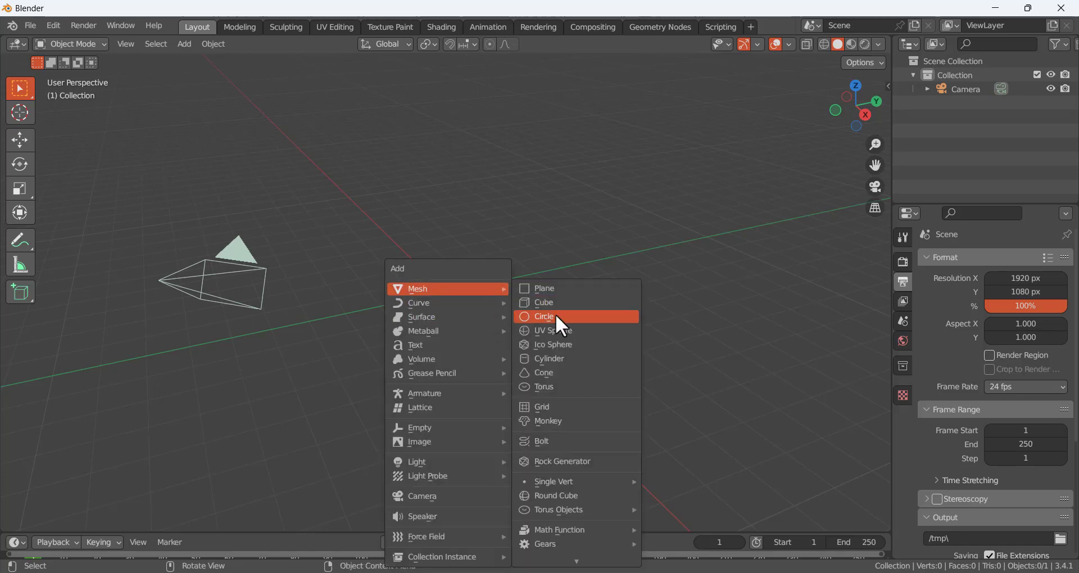
pyautogui.click(551, 358)
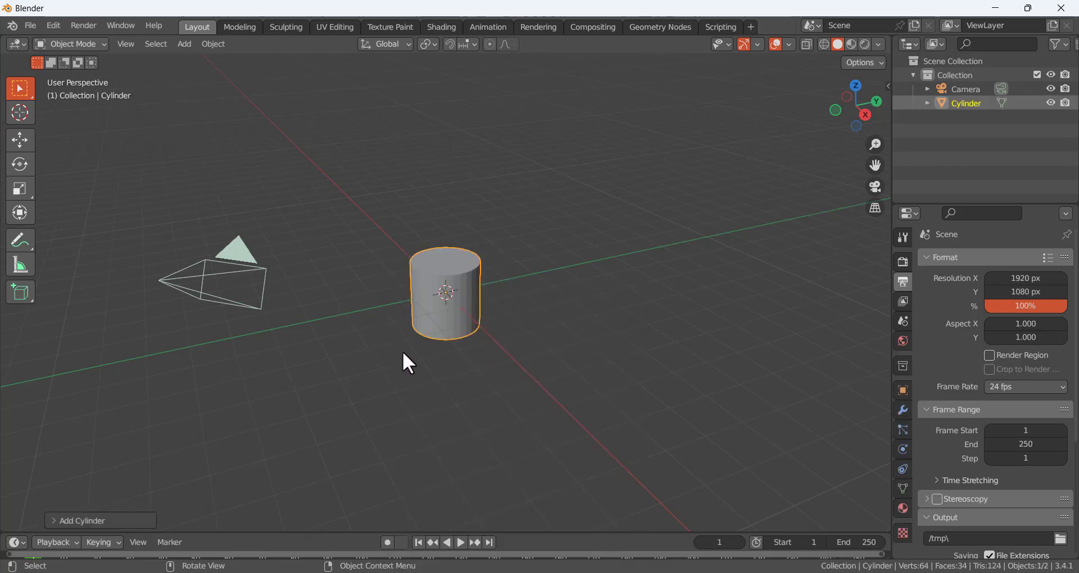
pyautogui.press('r')
pyautogui.press('x')
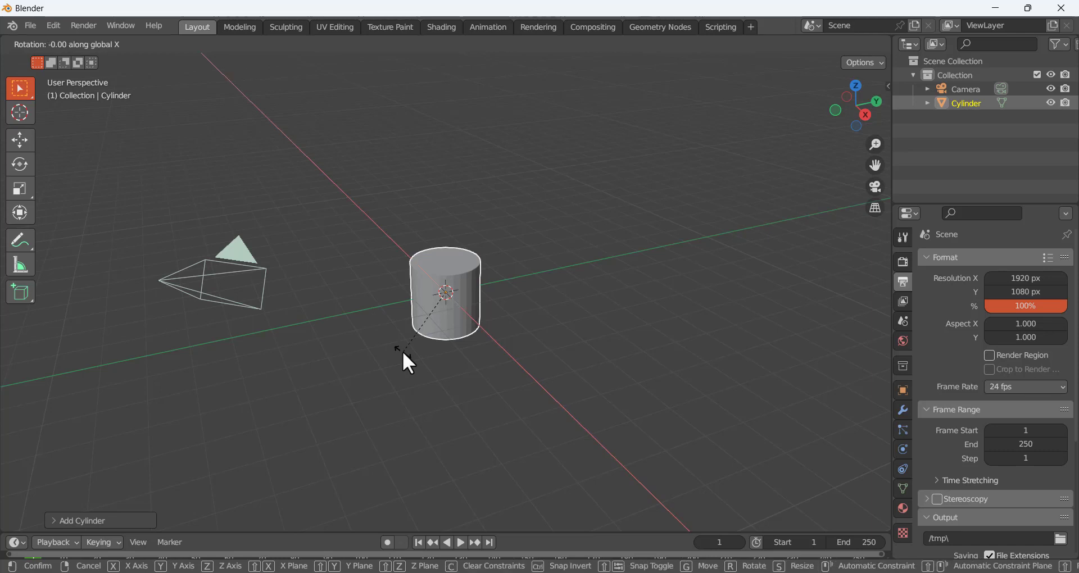
pyautogui.write('90')
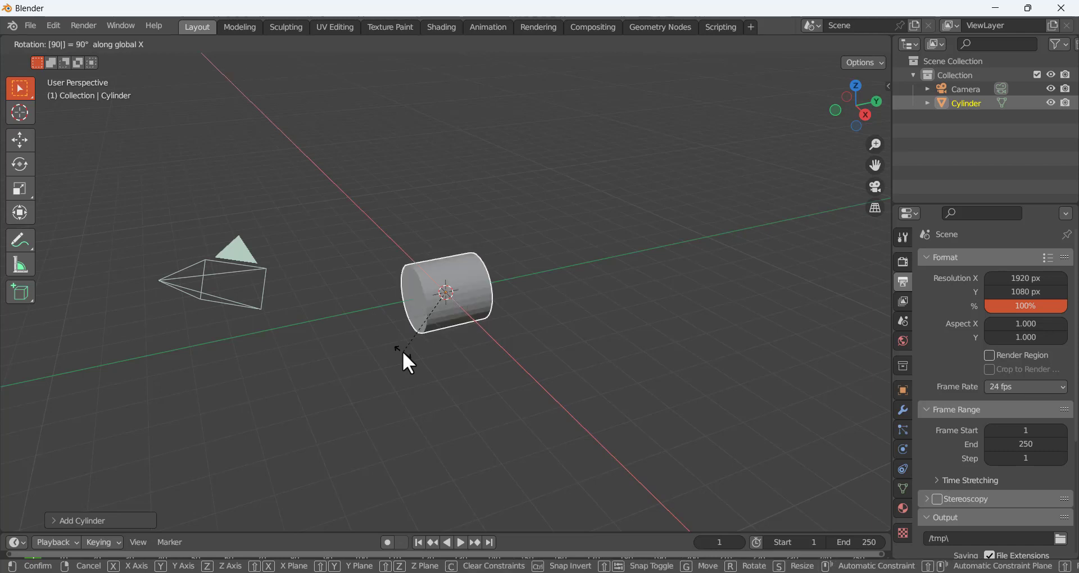
pyautogui.press('Return')
# - Flatten the cylinder into a thin disc by scaling it along Y to about 0.2
pyautogui.moveTo(393, 349); pyautogui.dragTo(583, 343, button='middle')
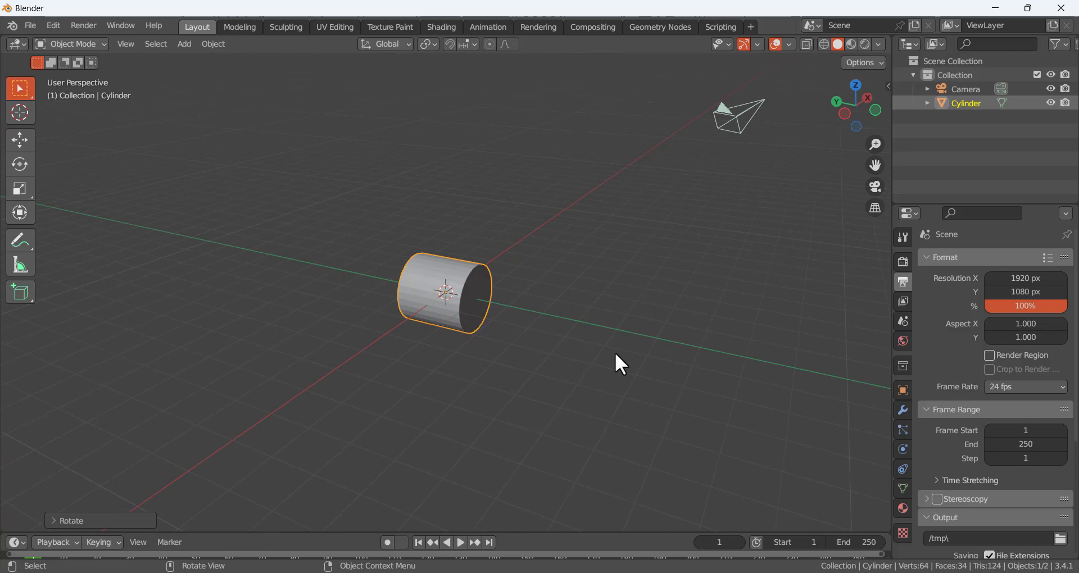
pyautogui.press('s')
pyautogui.press('Escape')
pyautogui.press('s')
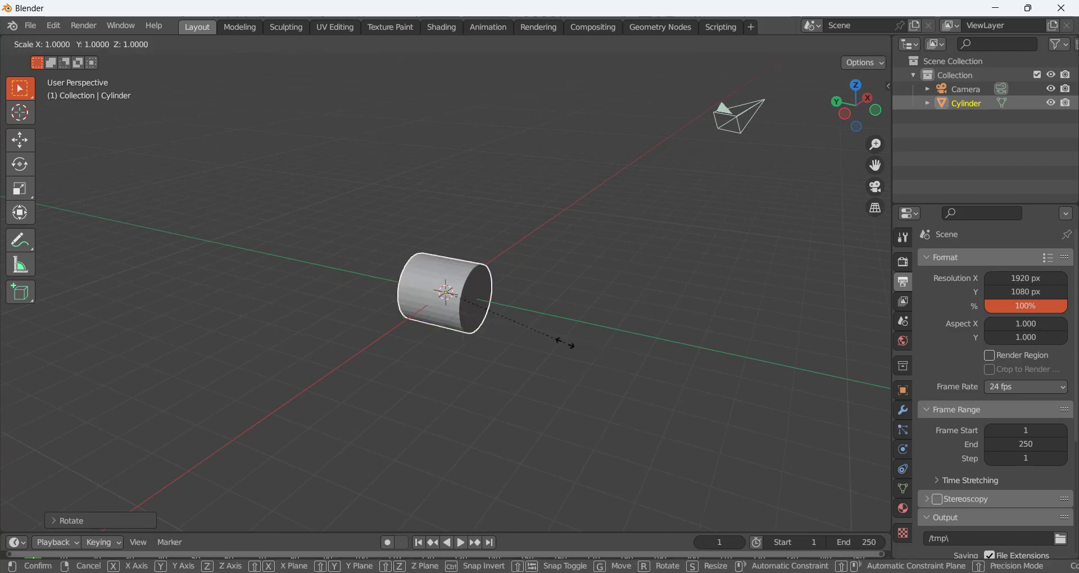
pyautogui.press('y')
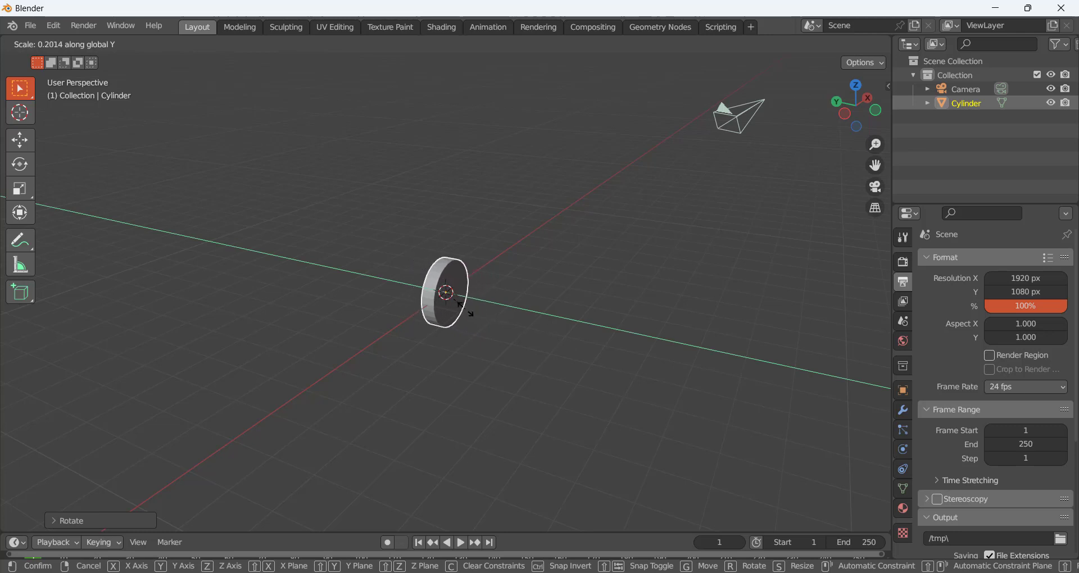
pyautogui.click(465, 309)
pyautogui.click(489, 319)
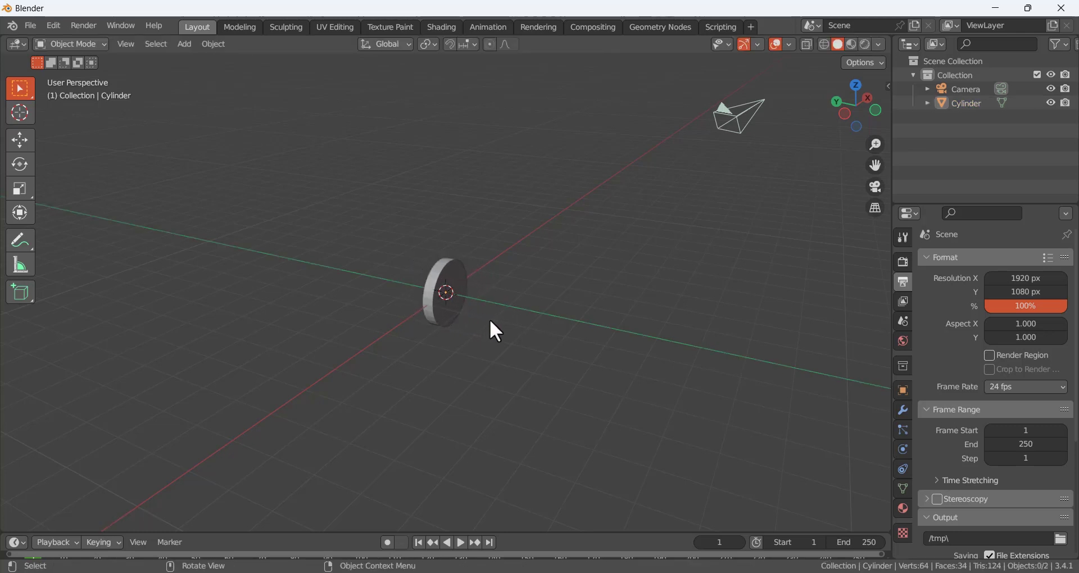
# - Apply the scale transform to the flattened cylinder
pyautogui.moveTo(489, 320); pyautogui.dragTo(424, 321, button='middle')
pyautogui.scroll(4, 463, 301)
pyautogui.scroll(1, 469, 312)
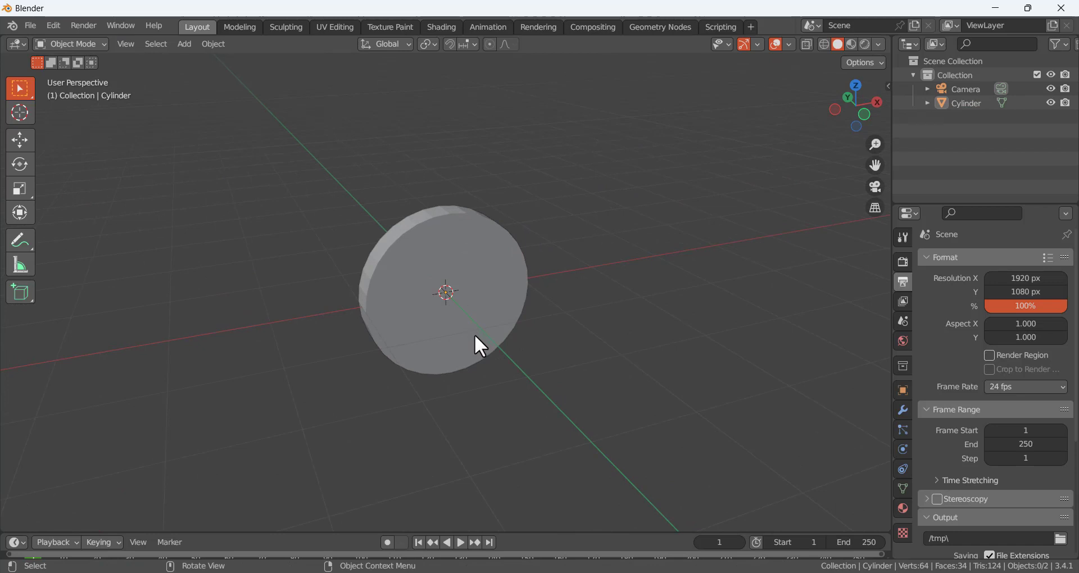
pyautogui.click(500, 292)
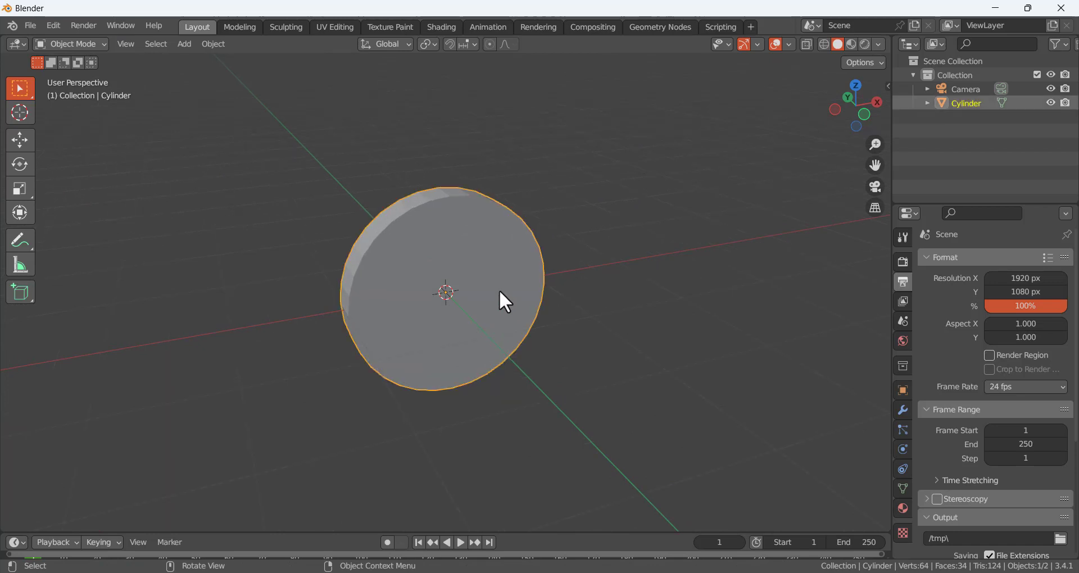
pyautogui.hotkey('ctrl', 'a')
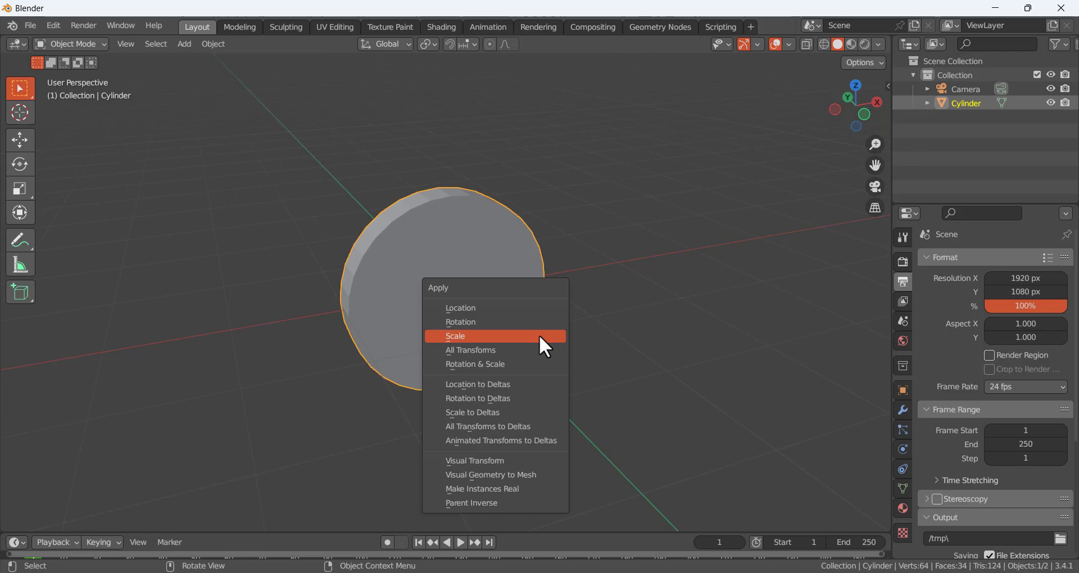
pyautogui.click(539, 338)
# - Select both round end faces of the disc in Edit Mode and inset them by about 0.1 m
pyautogui.press('Tab')
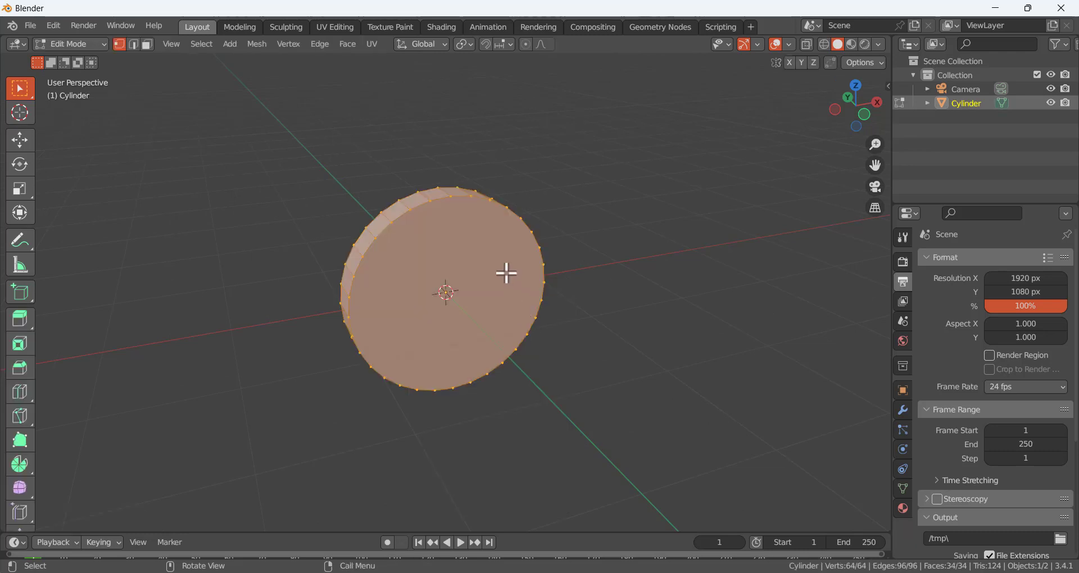
pyautogui.moveTo(410, 272)
pyautogui.mouseDown(button='middle')
pyautogui.moveTo(446, 278)
pyautogui.moveTo(417, 262)
pyautogui.mouseUp(button='middle')
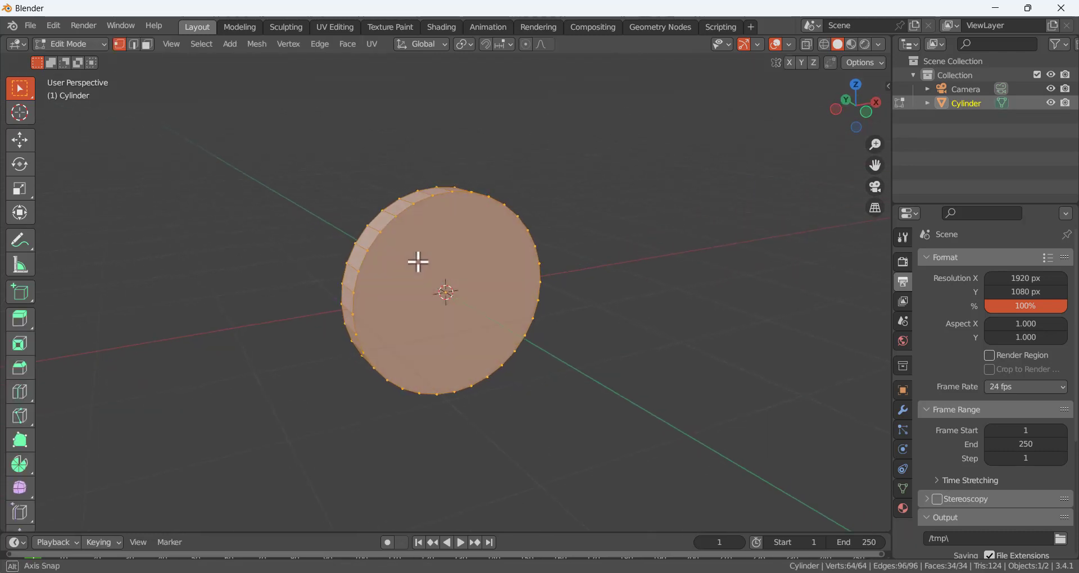
pyautogui.click(429, 244)
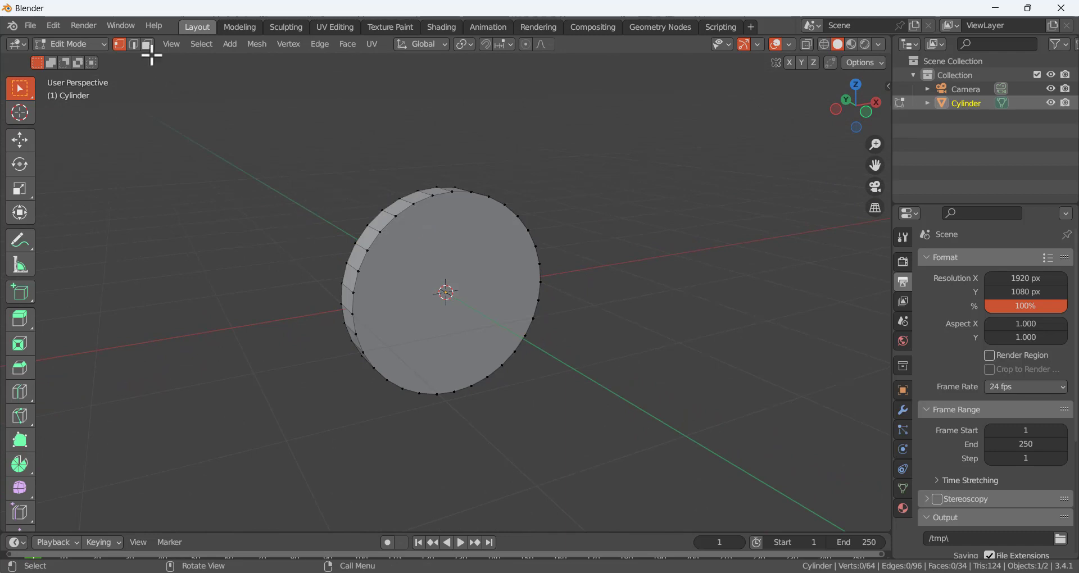
pyautogui.click(147, 45)
pyautogui.click(441, 284)
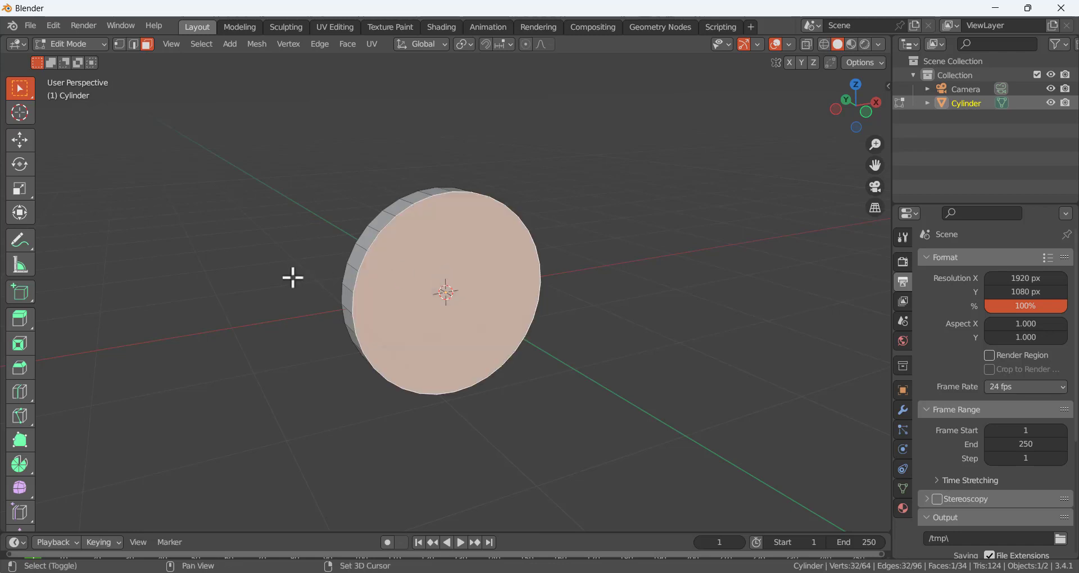
pyautogui.moveTo(291, 277); pyautogui.dragTo(554, 320, button='middle')
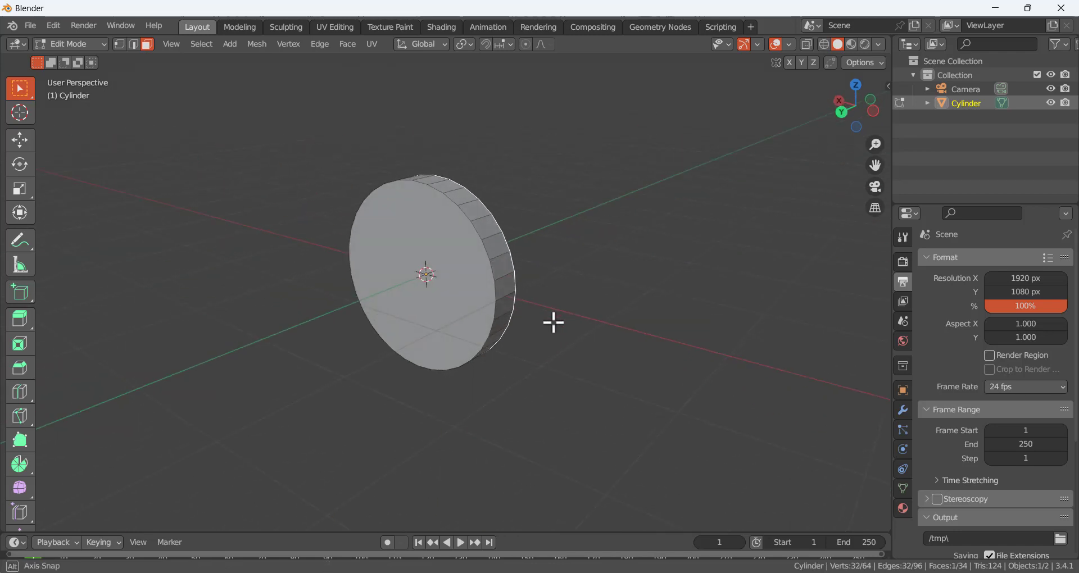
pyautogui.keyDown('shift'); pyautogui.click(454, 314); pyautogui.keyUp('shift')
pyautogui.moveTo(453, 314); pyautogui.dragTo(347, 325, button='middle')
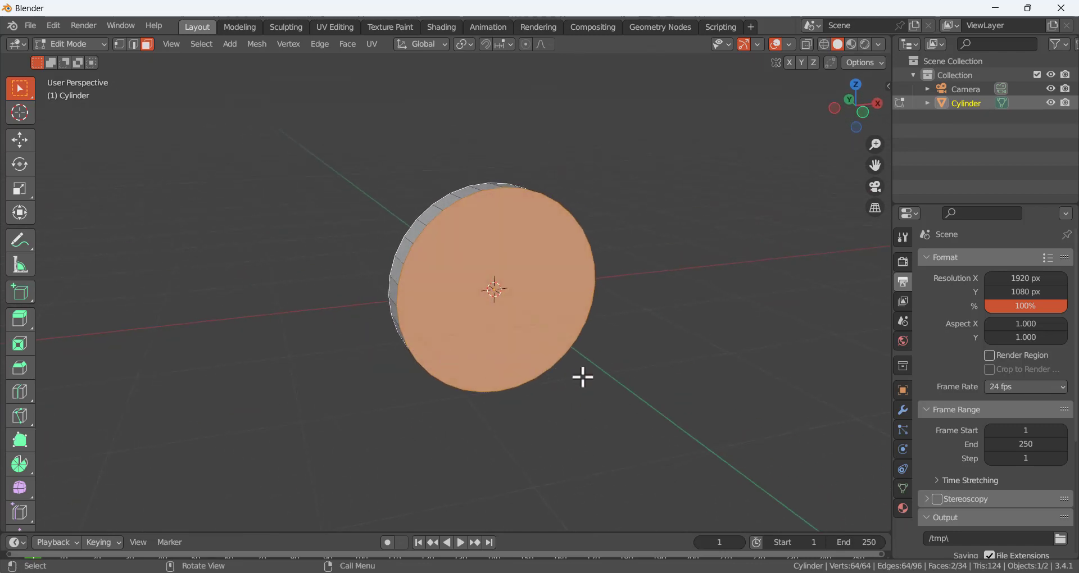
pyautogui.press('i')
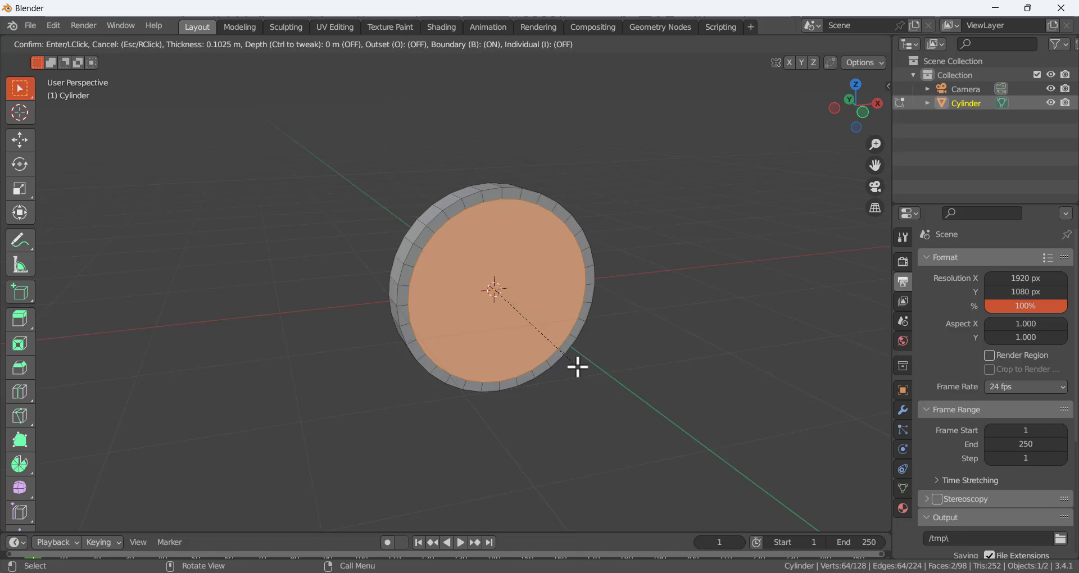
pyautogui.click(575, 365)
# - Delete the two inset end faces to open the disc into a ring
pyautogui.moveTo(592, 360); pyautogui.dragTo(556, 341, button='middle')
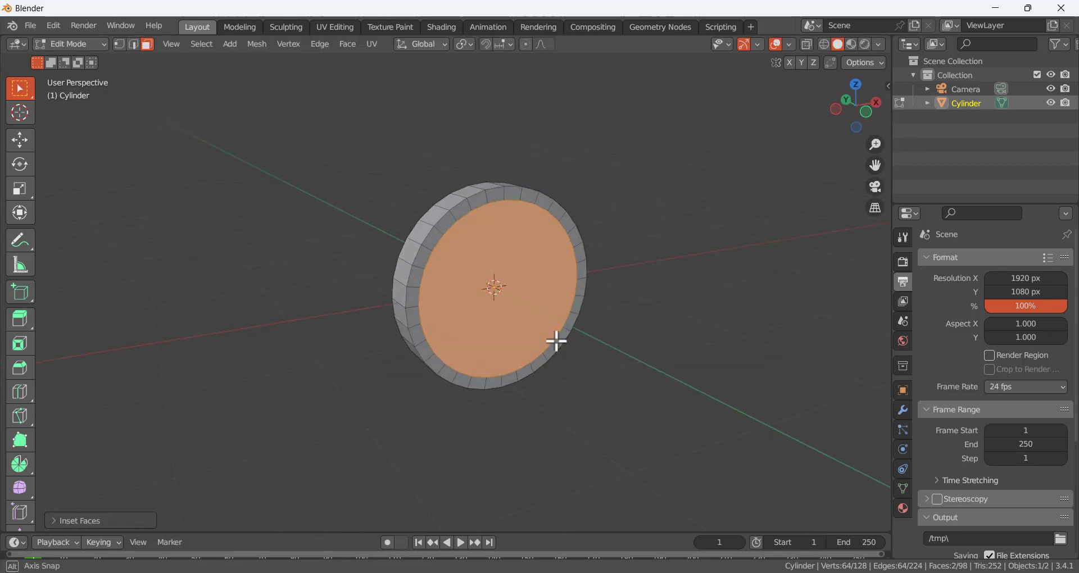
pyautogui.moveTo(464, 396); pyautogui.dragTo(615, 392, button='middle')
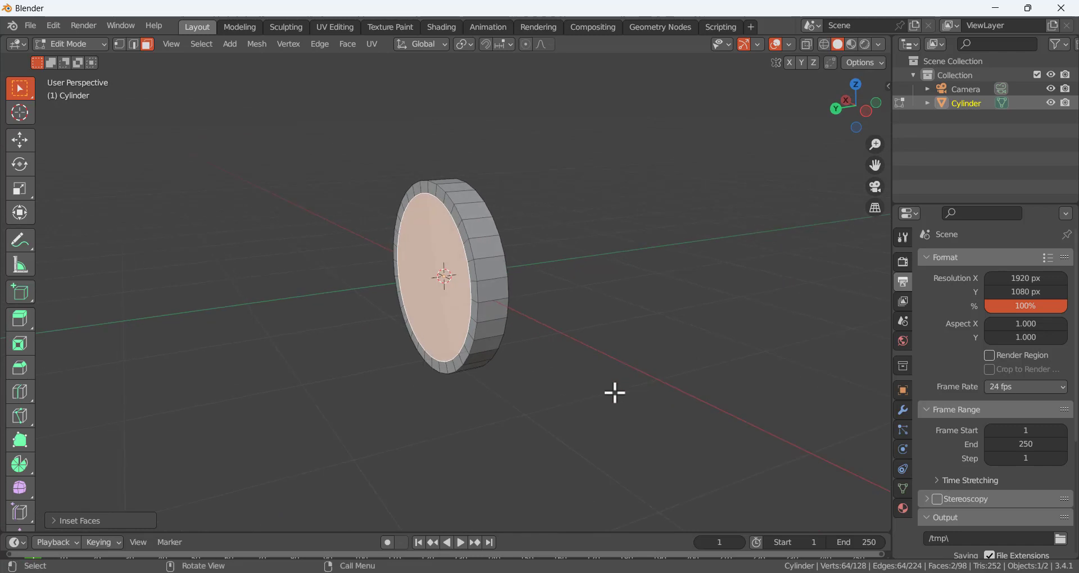
pyautogui.press('x')
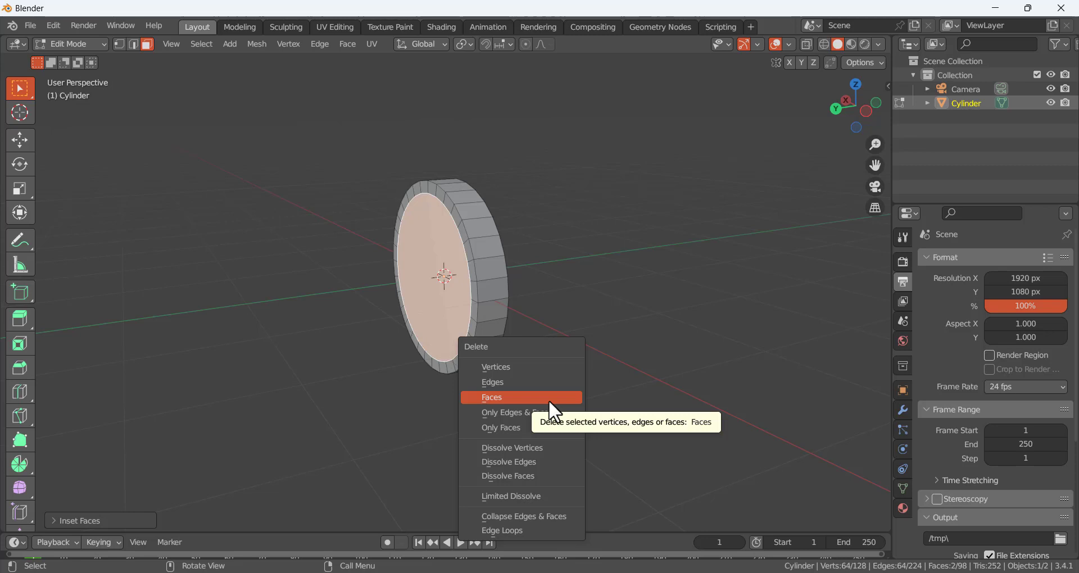
pyautogui.click(549, 399)
# - Select both inner edge loops of the ring and close the inner wall between them with Bridge Edge Loops
pyautogui.moveTo(571, 309); pyautogui.dragTo(531, 425, button='middle')
pyautogui.press('2')
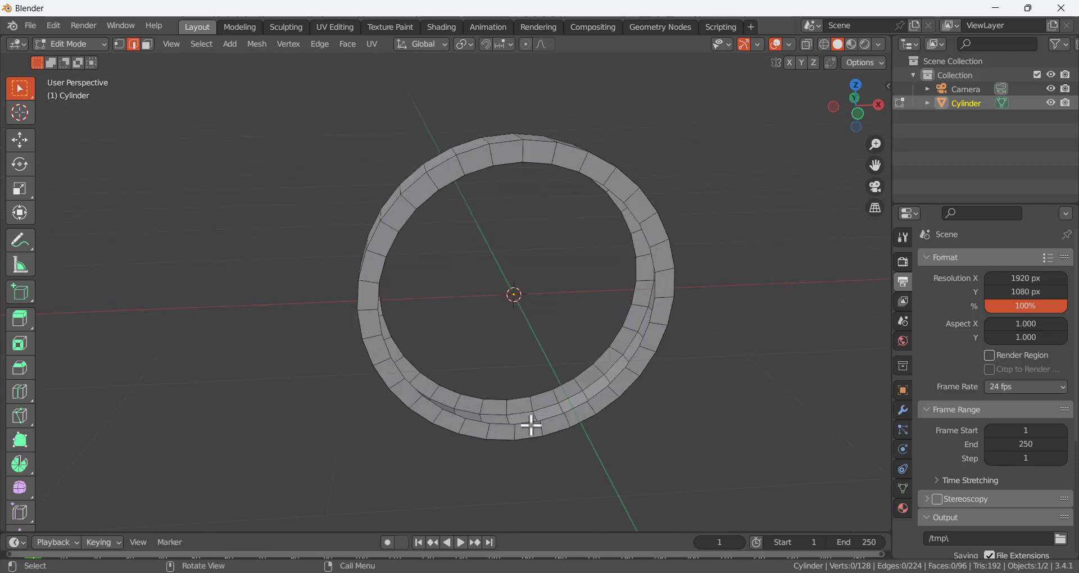
pyautogui.keyDown('alt'); pyautogui.click(527, 424); pyautogui.keyUp('alt')
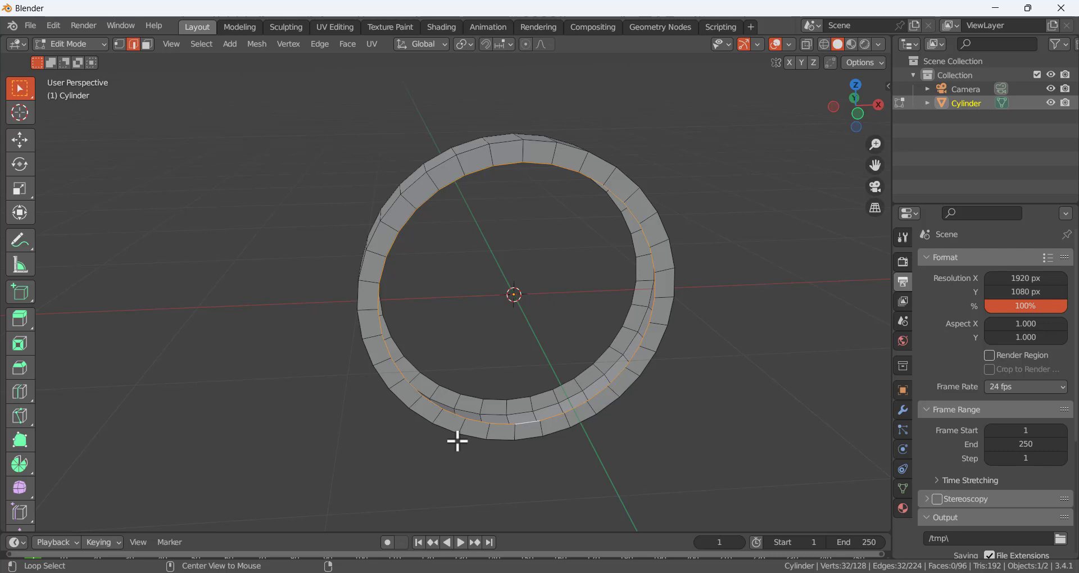
pyautogui.keyDown('alt'); pyautogui.keyDown('shift'); pyautogui.click(527, 393); pyautogui.keyUp('shift'); pyautogui.keyUp('alt')
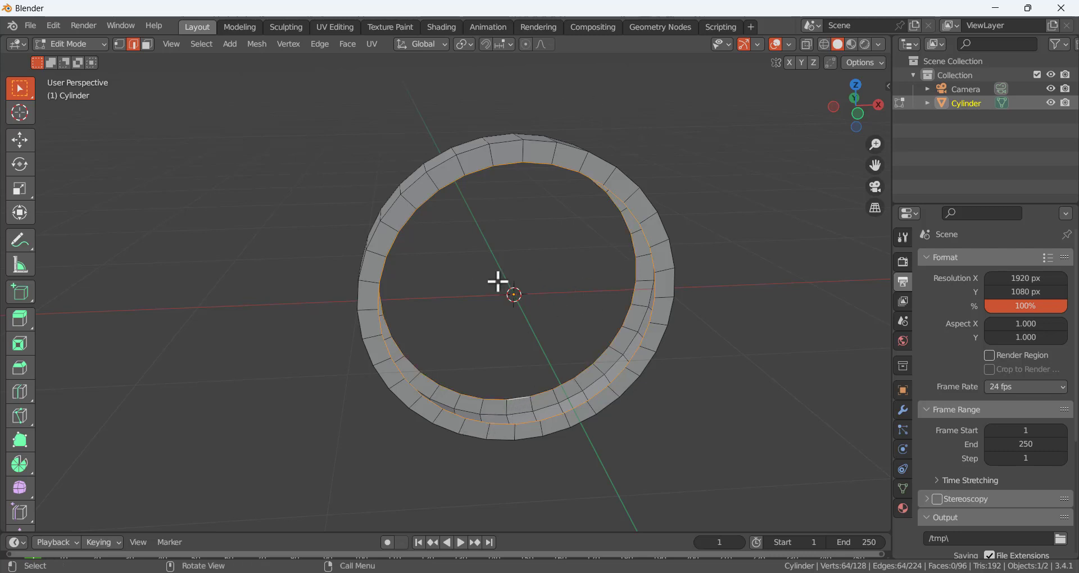
pyautogui.moveTo(498, 284); pyautogui.dragTo(524, 306, button='middle')
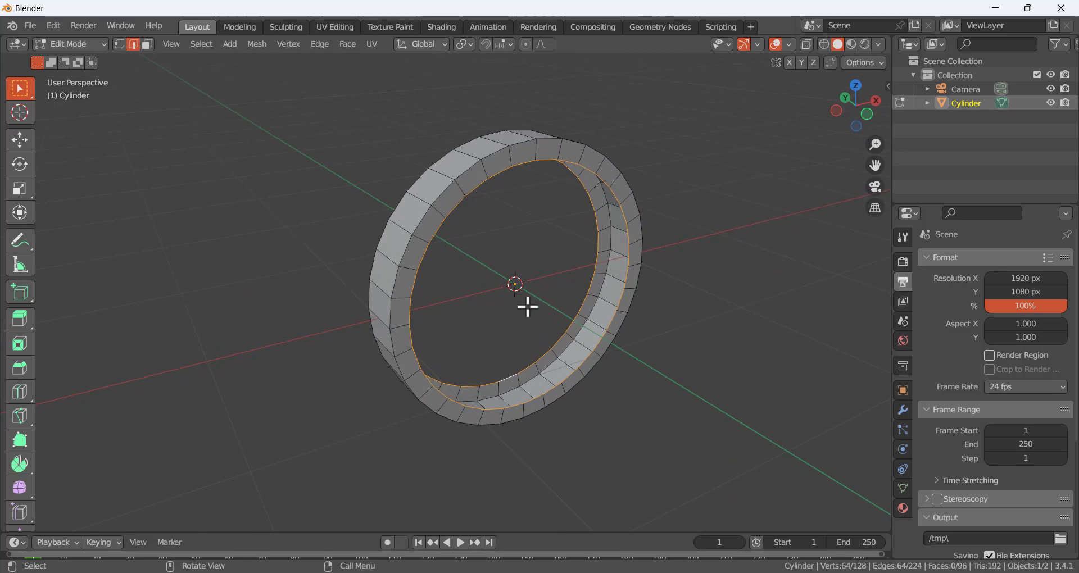
pyautogui.rightClick(505, 245)
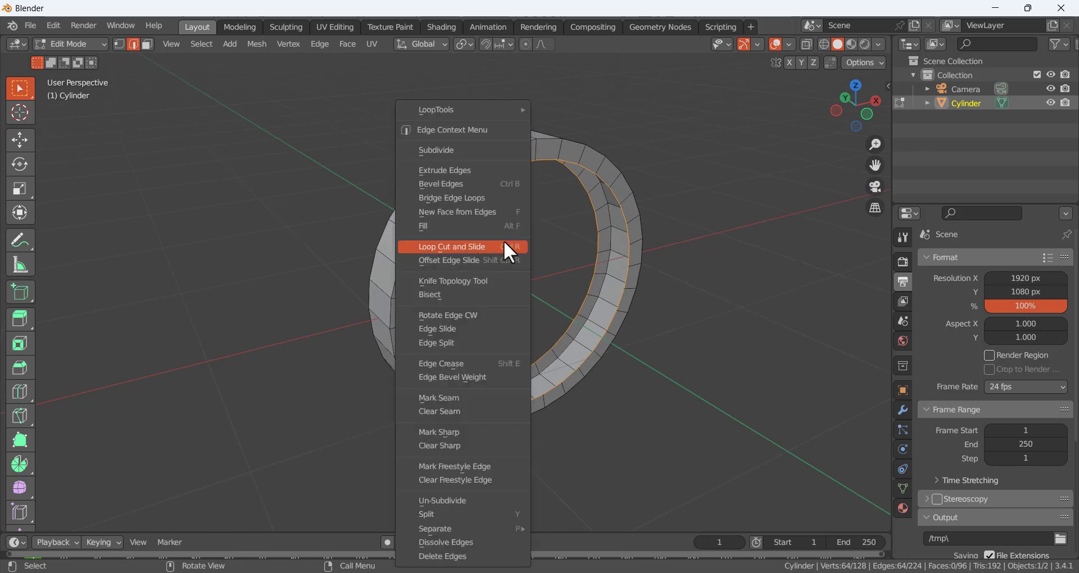
pyautogui.click(476, 201)
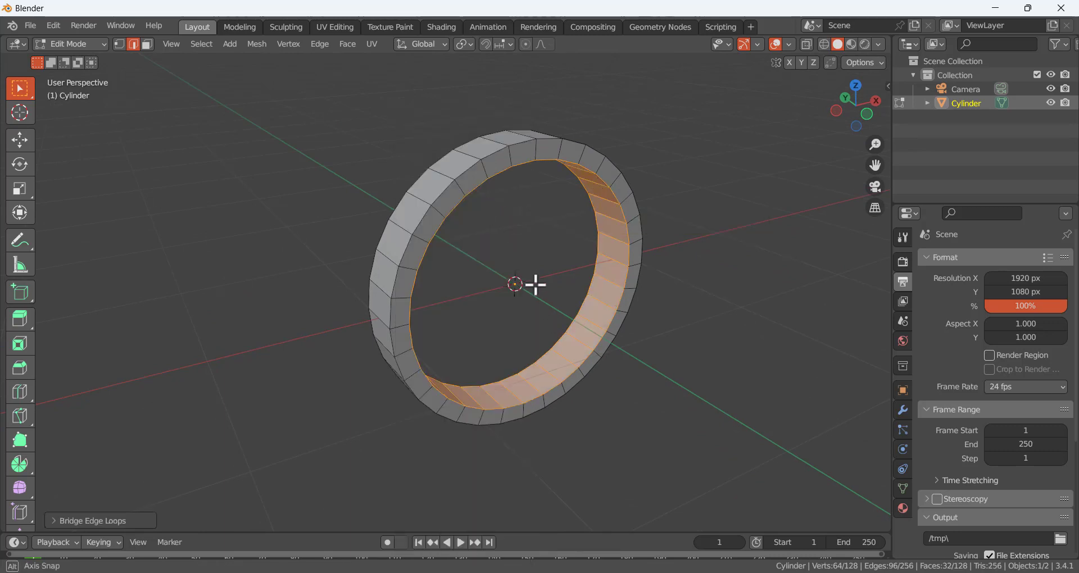
# - Add two evenly spaced edge loops around the ring's inner wall with Loop Cut
pyautogui.moveTo(534, 285); pyautogui.dragTo(446, 332, button='middle')
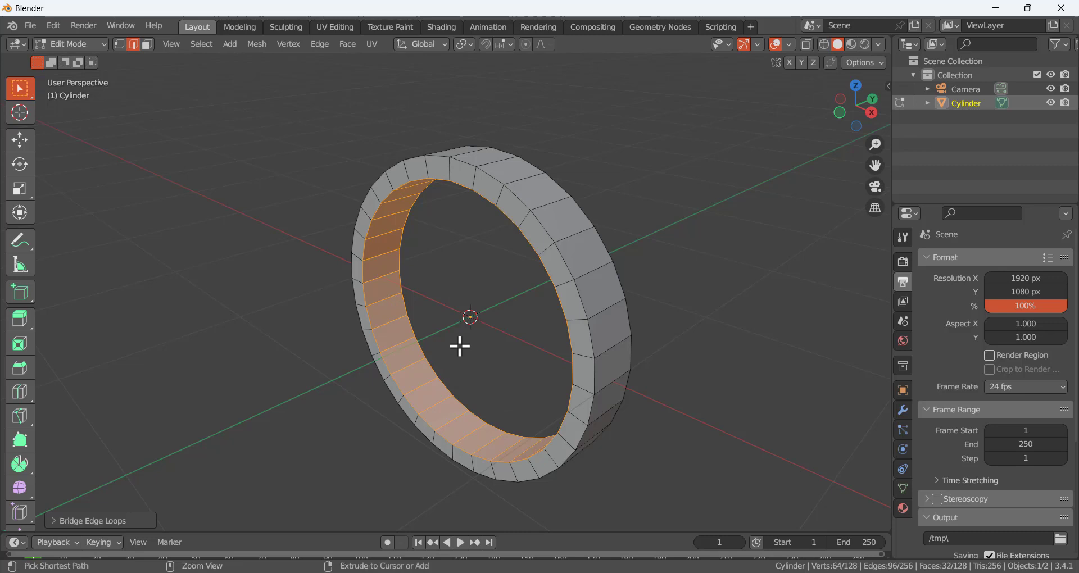
pyautogui.hotkey('ctrl', 'r')
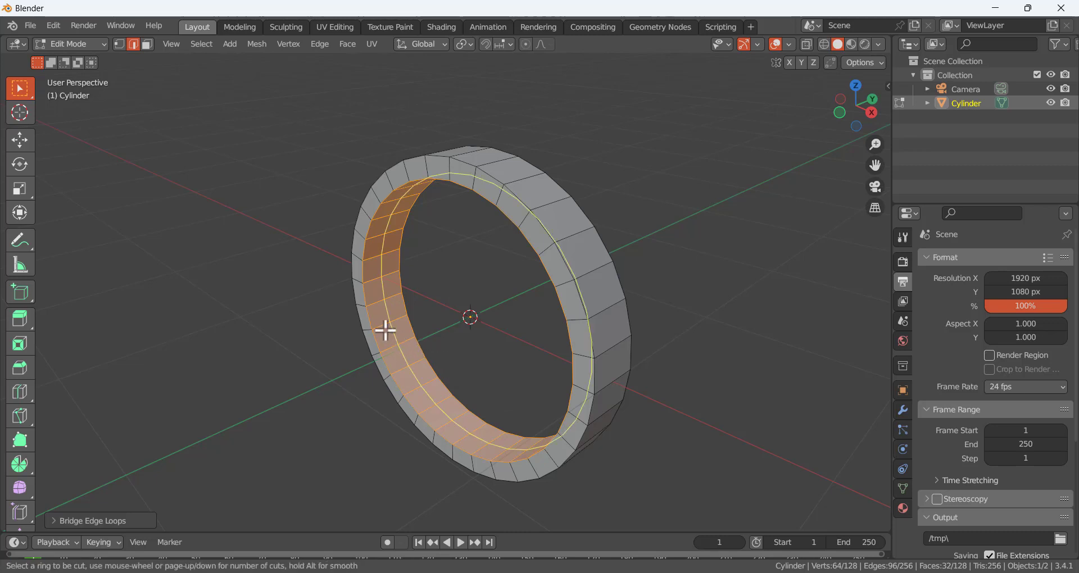
pyautogui.scroll(1, 390, 330)
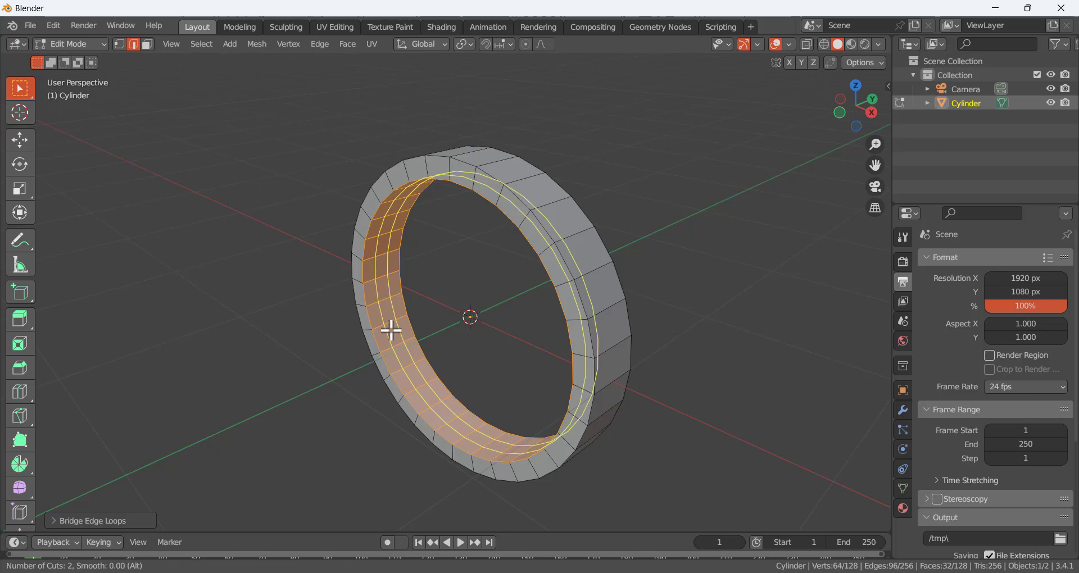
pyautogui.click(390, 330)
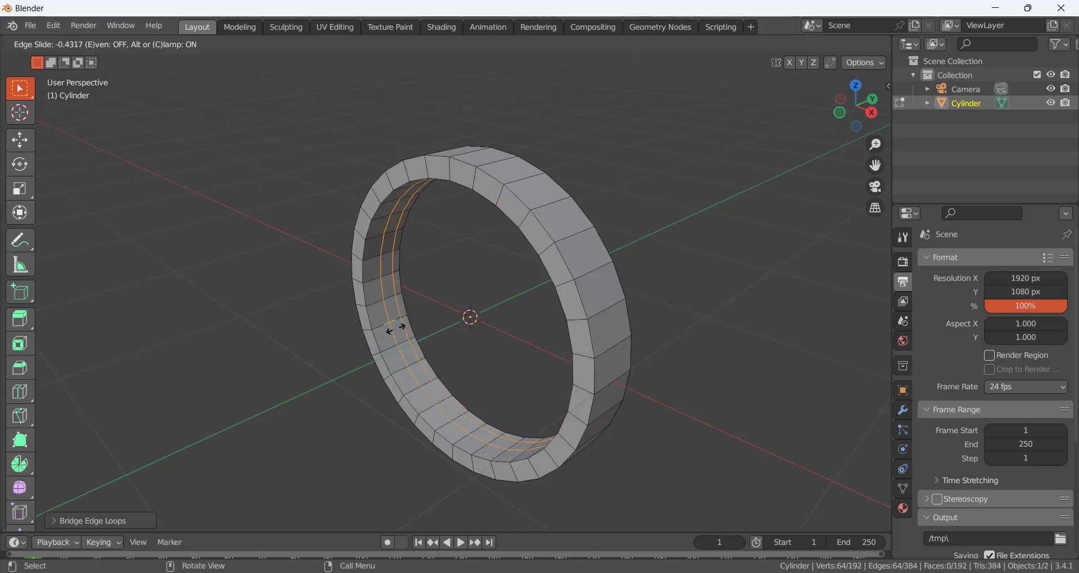
pyautogui.click(395, 329)
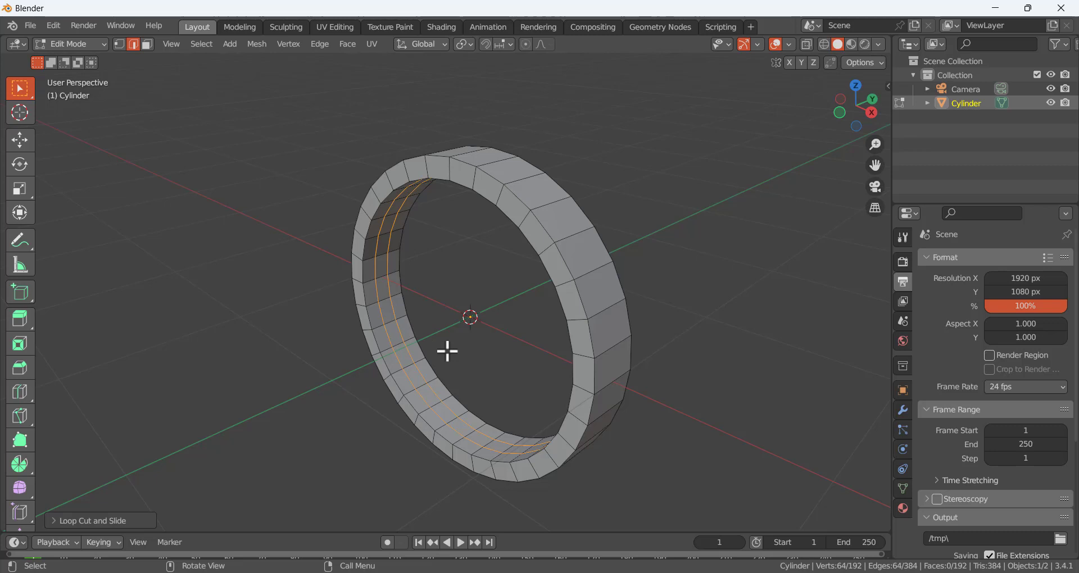
# - Spread the two new inner-wall edge loops toward the ring's rims by scaling them about 2.29 along the Y axis
pyautogui.press('s')
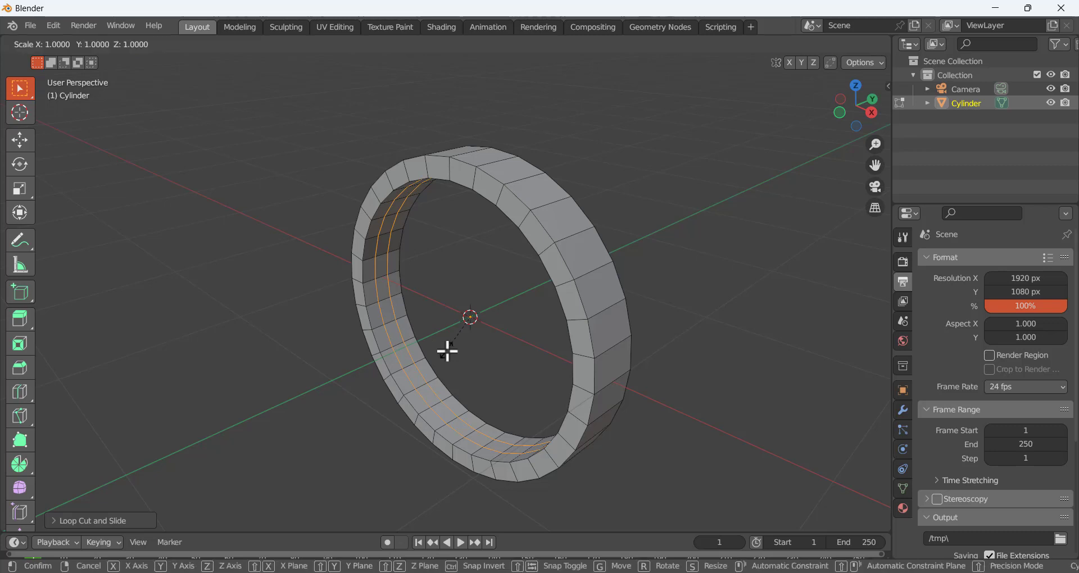
pyautogui.press('y')
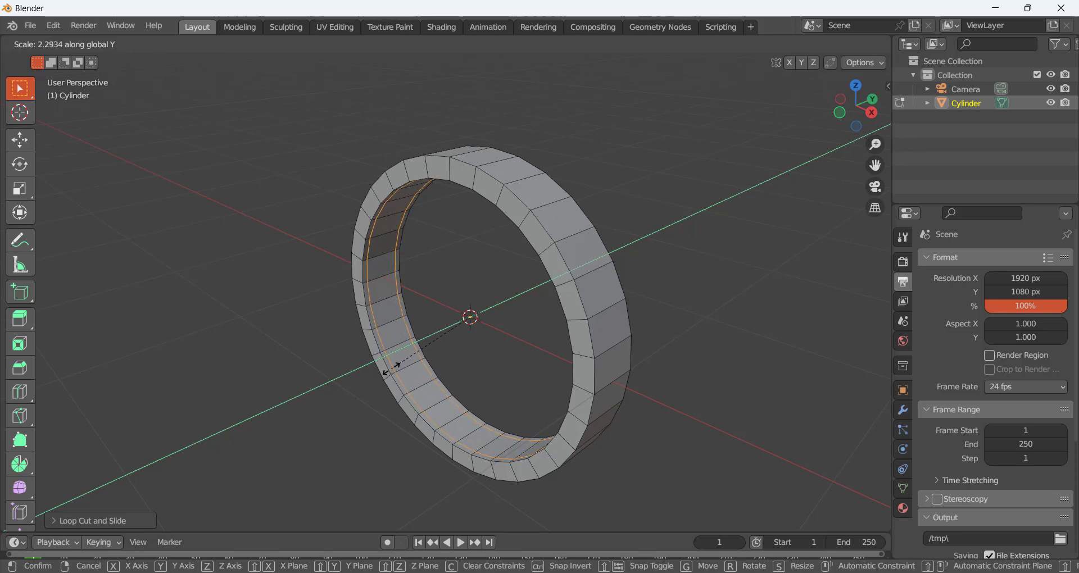
pyautogui.click(391, 367)
pyautogui.moveTo(431, 337)
pyautogui.mouseDown(button='middle')
pyautogui.moveTo(486, 342)
pyautogui.moveTo(437, 325)
pyautogui.mouseUp(button='middle')
pyautogui.click(454, 351)
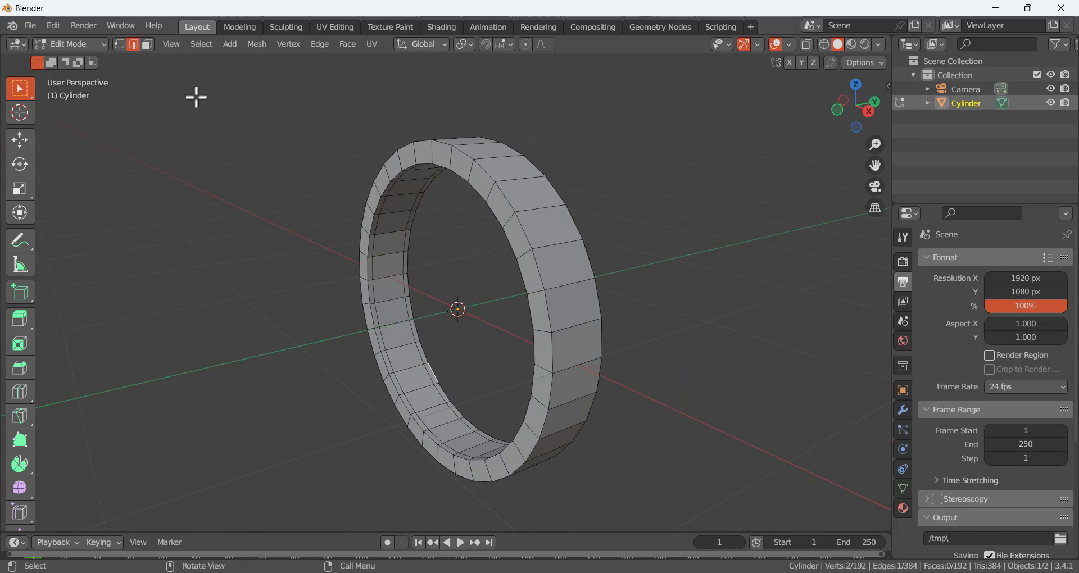
# - Select the wide middle face loop of the inner wall and extrude it along normals by about -0.088 m to form a groove
pyautogui.press('3')
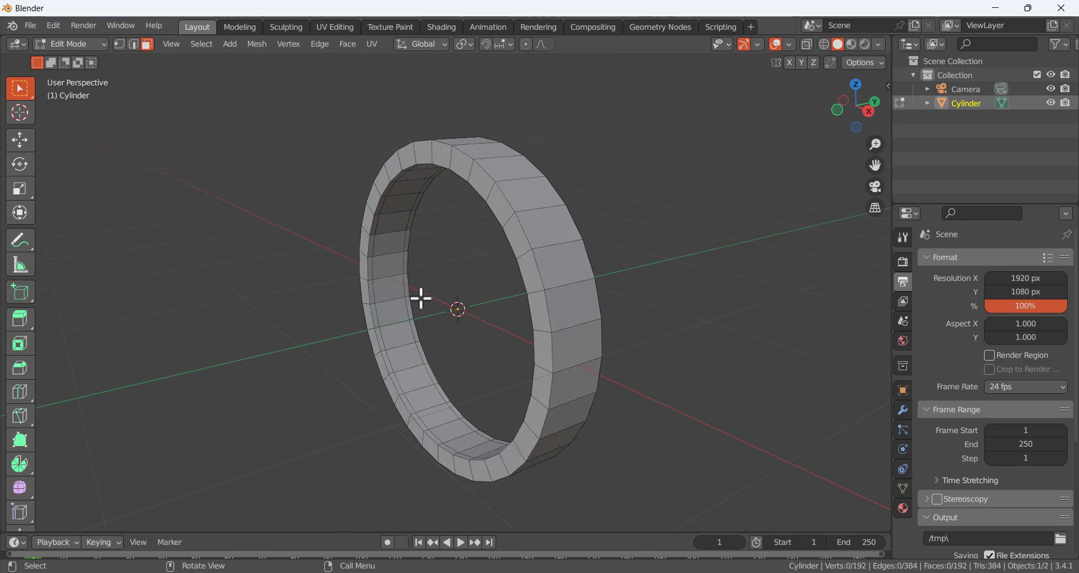
pyautogui.keyDown('alt'); pyautogui.click(401, 353); pyautogui.keyUp('alt')
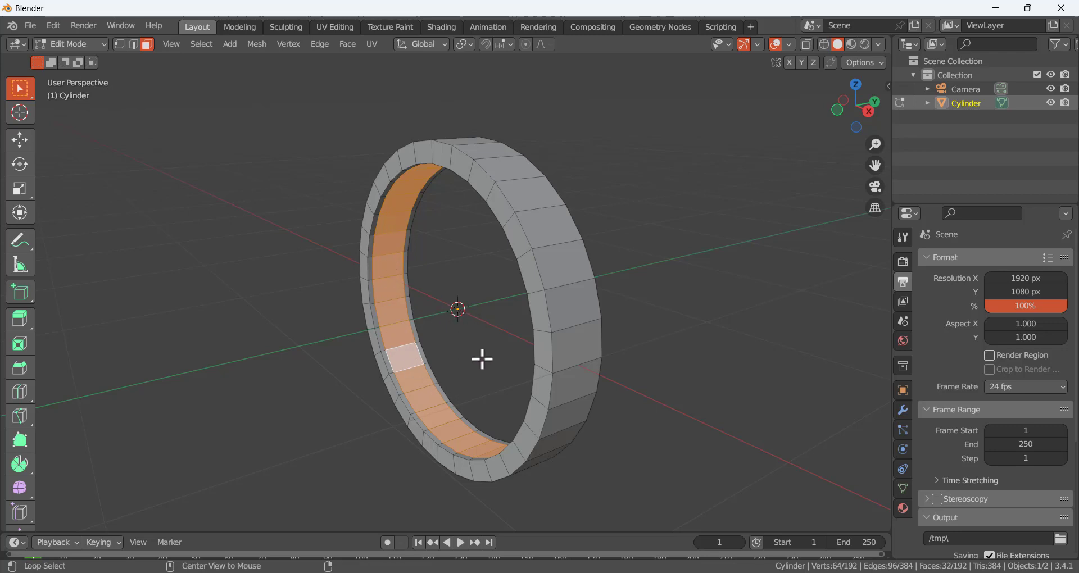
pyautogui.hotkey('alt', 'e')
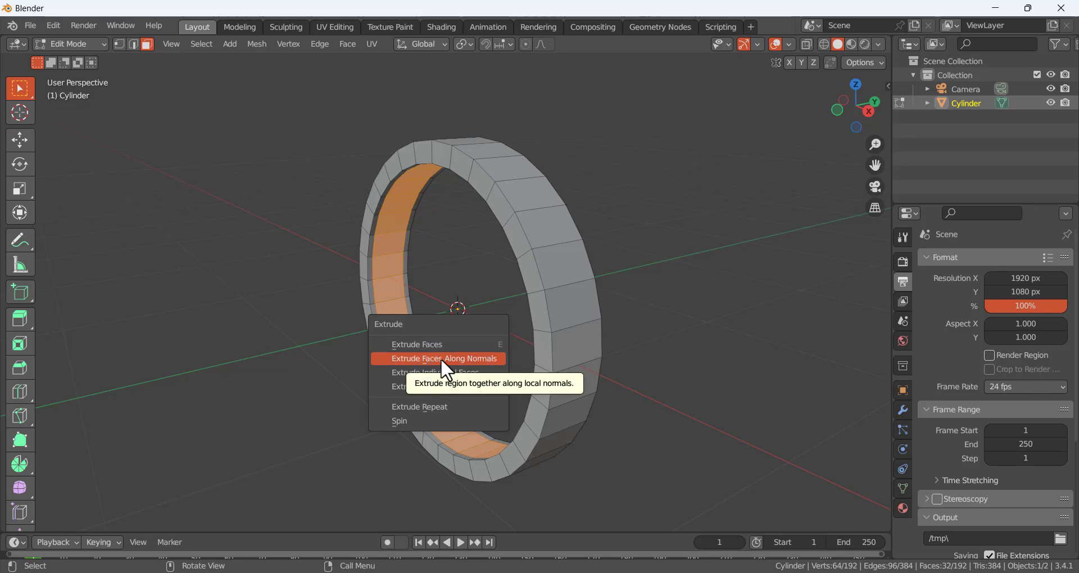
pyautogui.click(457, 359)
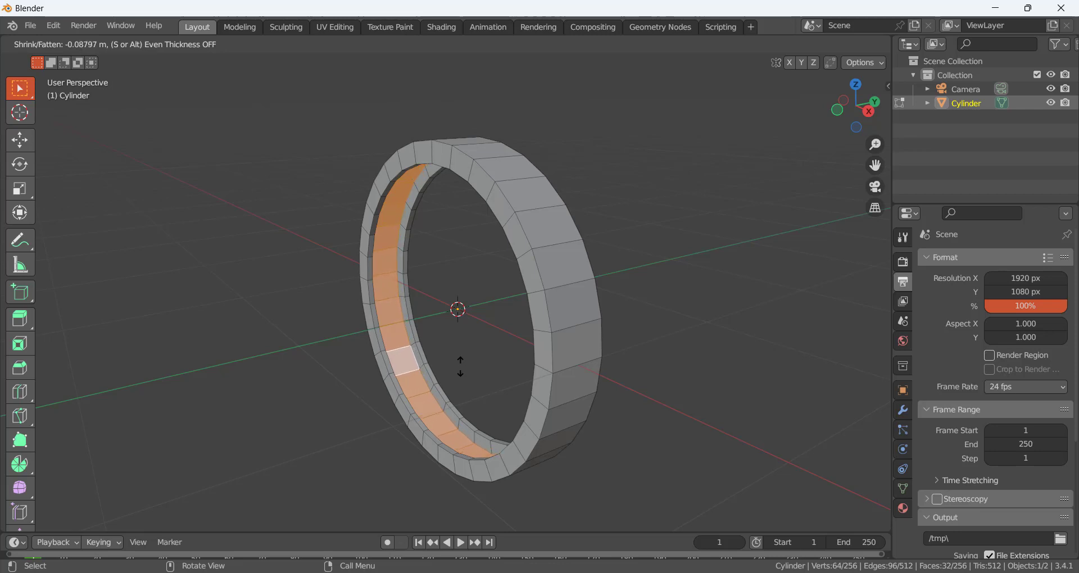
pyautogui.click(460, 367)
pyautogui.moveTo(477, 354); pyautogui.dragTo(335, 364, button='middle')
pyautogui.hotkey('alt', 'a')
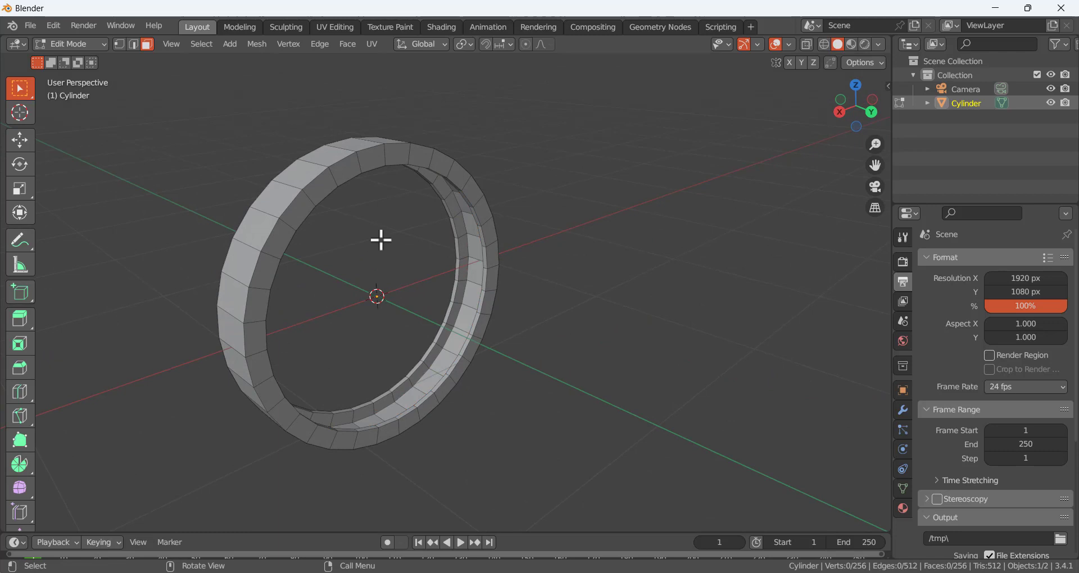
# - Return to Object Mode and shade the ring smooth with Auto Smooth enabled
pyautogui.press('Tab')
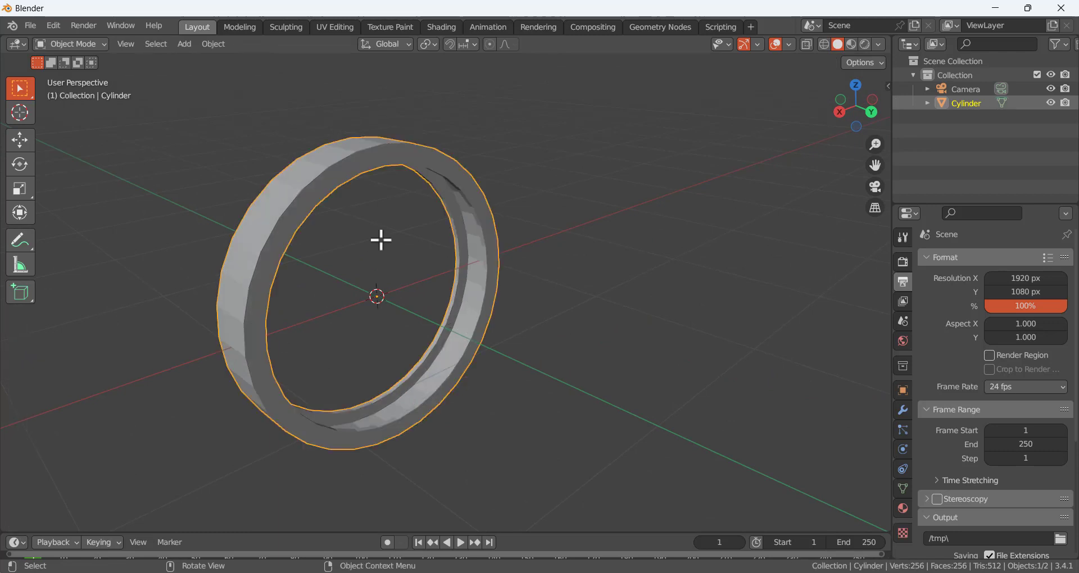
pyautogui.rightClick(299, 204)
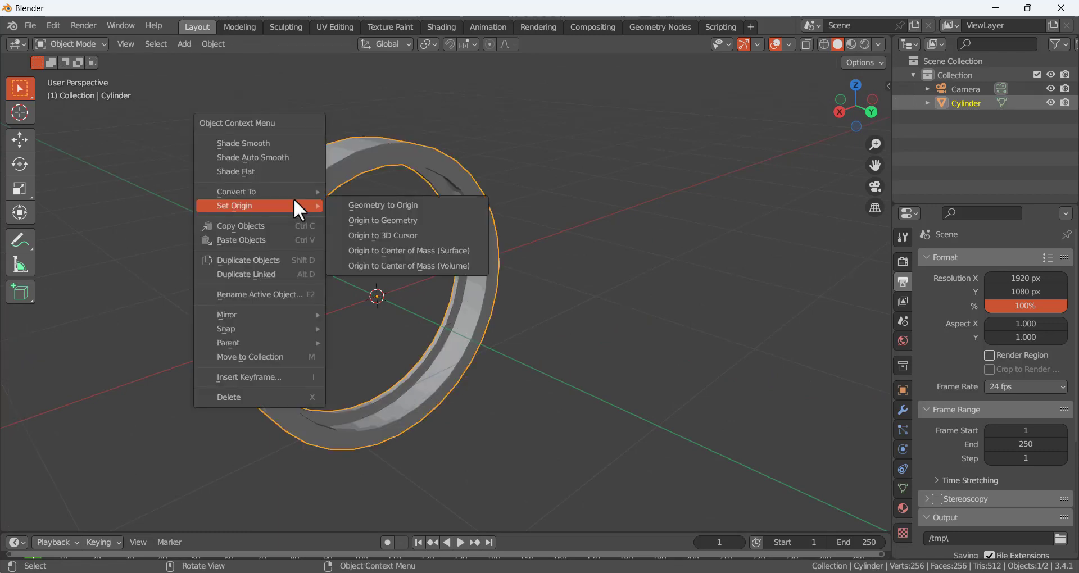
pyautogui.click(269, 140)
pyautogui.click(61, 521)
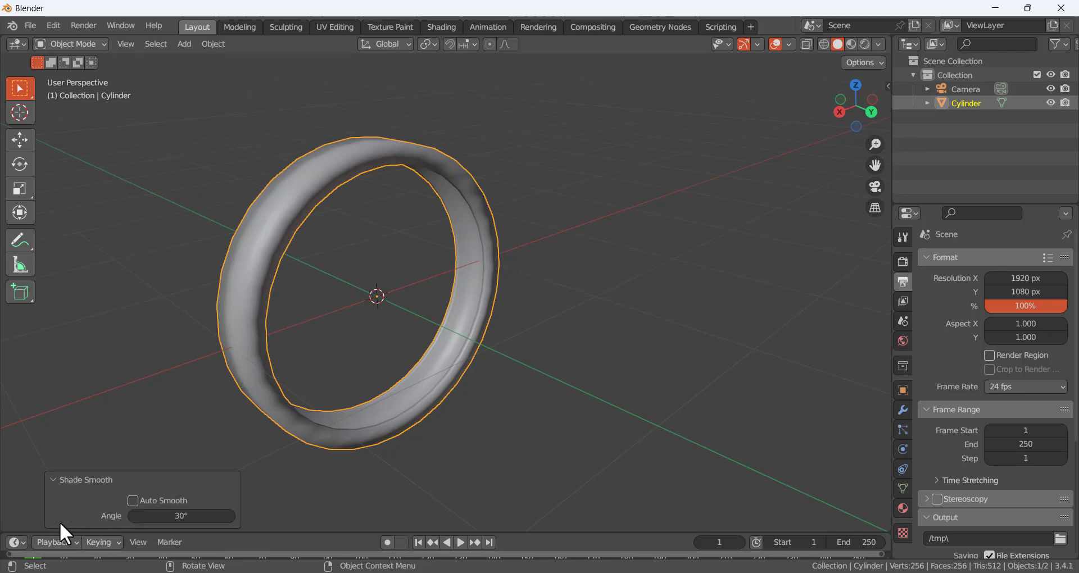
pyautogui.click(133, 500)
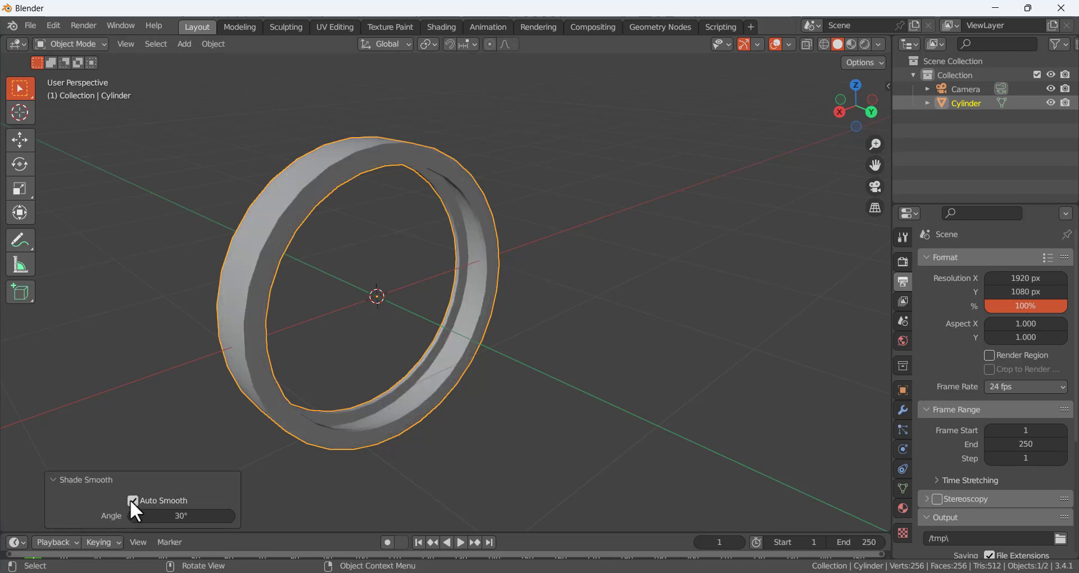
# - Add a Bevel modifier to the ring
pyautogui.click(903, 409)
pyautogui.click(953, 260)
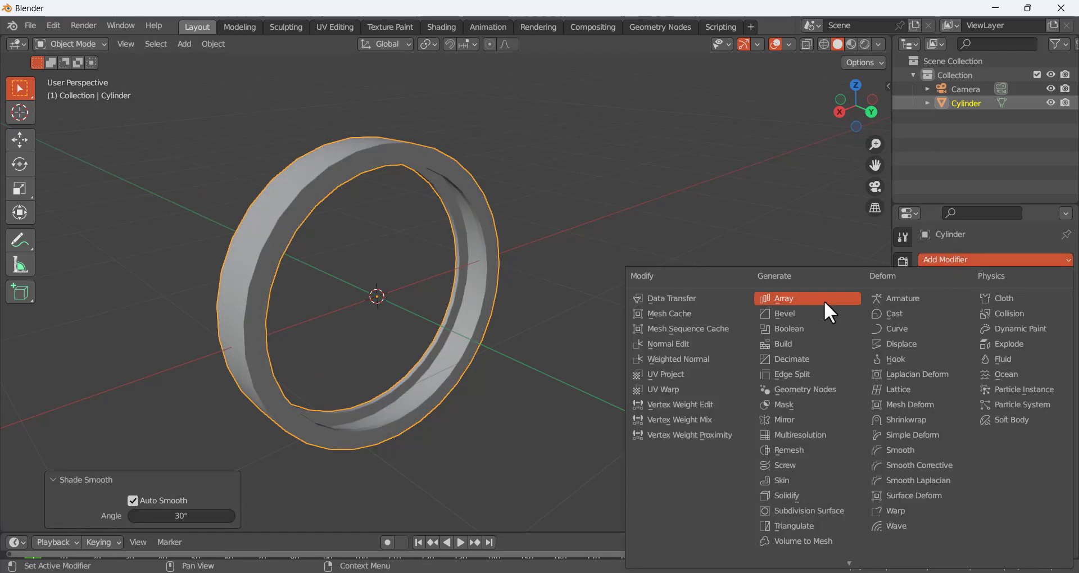
pyautogui.click(779, 315)
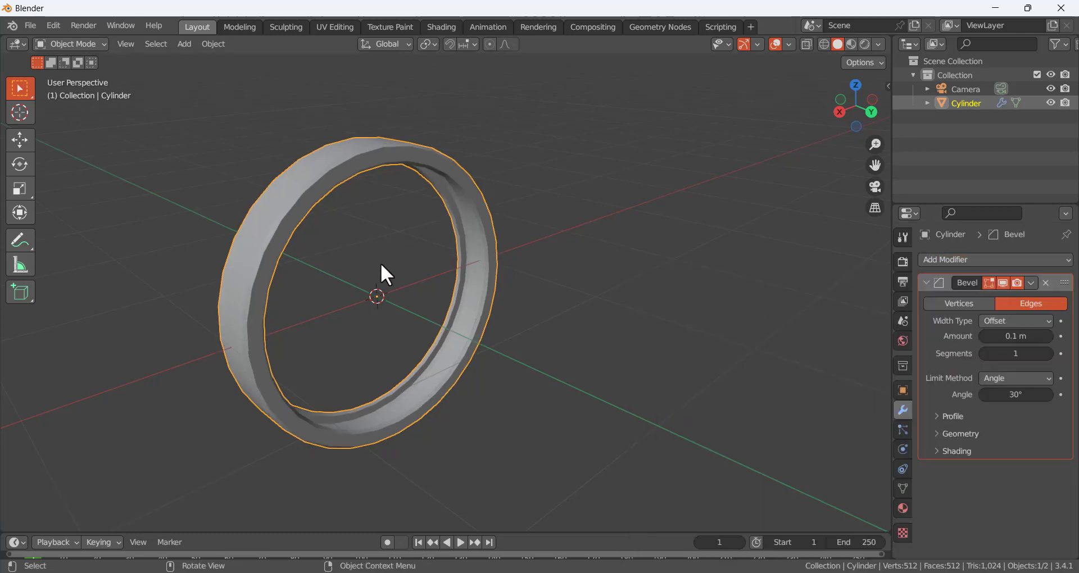
pyautogui.scroll(2, 380, 263)
pyautogui.moveTo(370, 272)
pyautogui.mouseDown(button='middle')
pyautogui.moveTo(403, 289)
pyautogui.moveTo(385, 278)
pyautogui.mouseUp(button='middle')
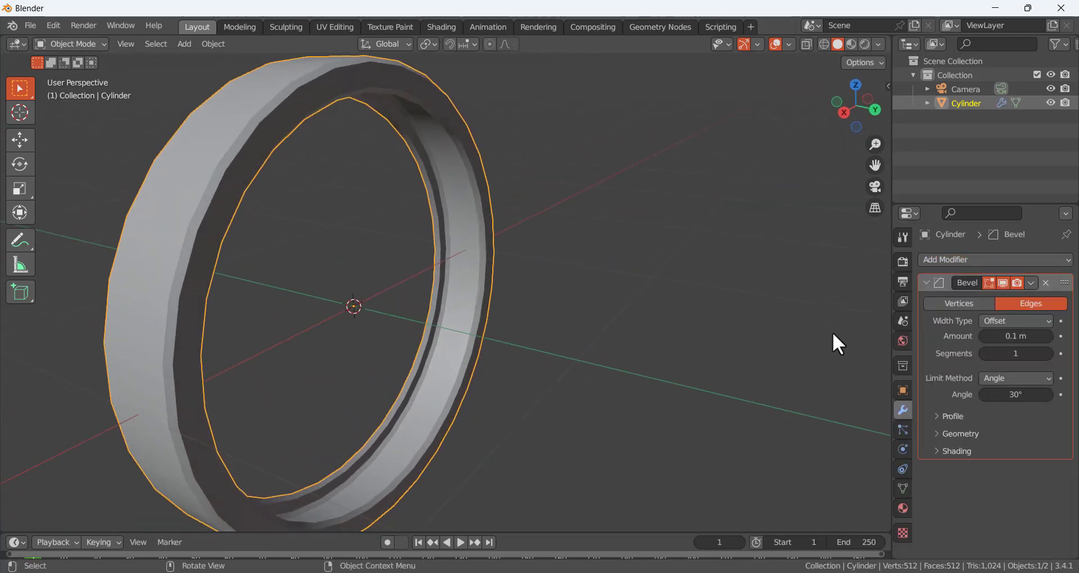
# - Set the ring's Bevel modifier to 2 segments with an amount of 0.005 m
pyautogui.click(1048, 354)
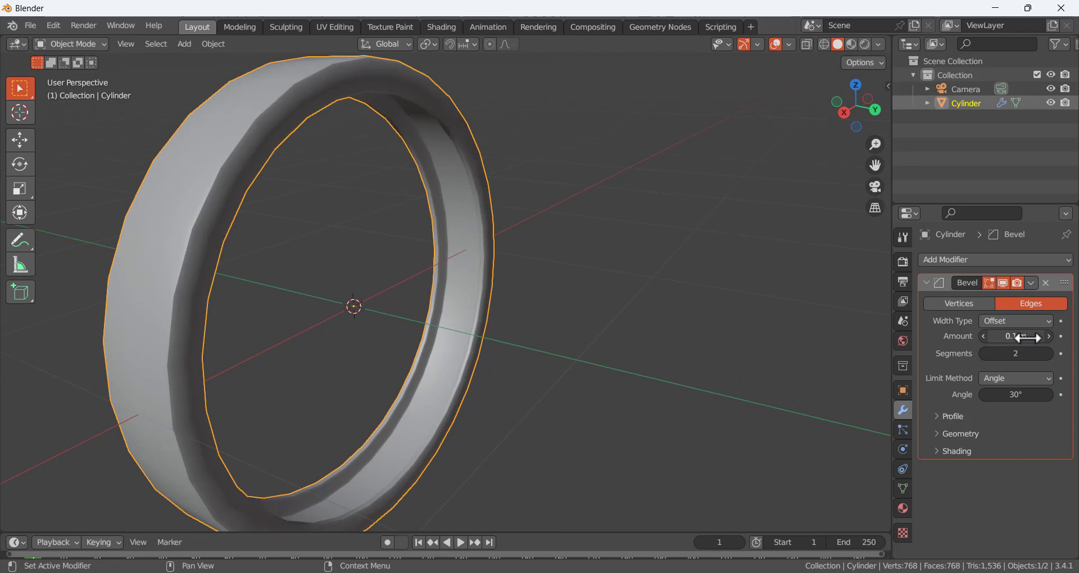
pyautogui.click(1027, 337)
pyautogui.hotkey('ctrl', 'a')
pyautogui.write('0.05 m')
pyautogui.hotkey('ctrl', 'a')
pyautogui.press('BackSpace')
pyautogui.write('.005')
pyautogui.press('Return')
pyautogui.moveTo(647, 393); pyautogui.dragTo(472, 353, button='middle')
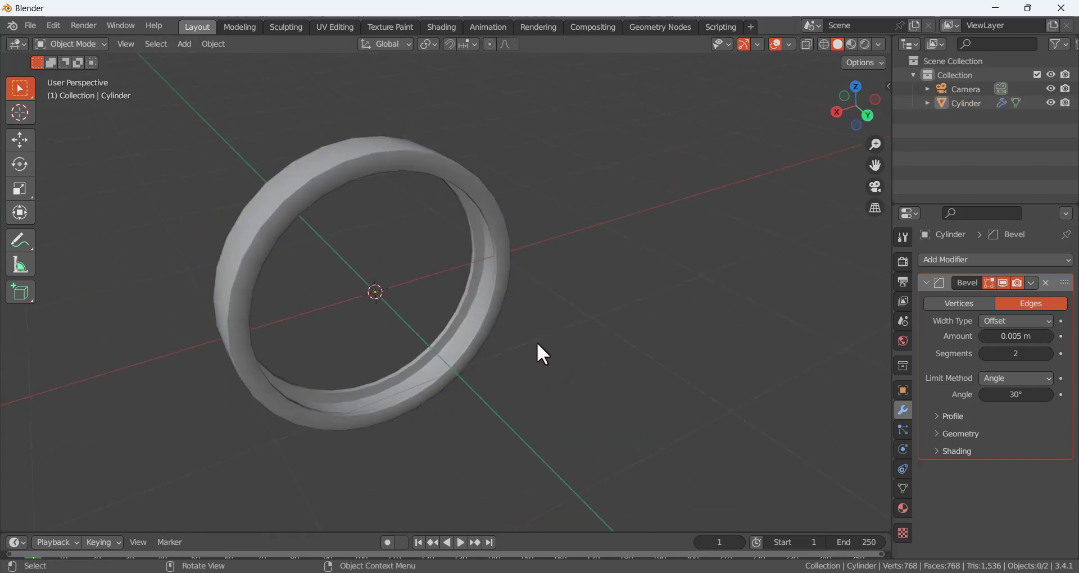
pyautogui.moveTo(537, 343); pyautogui.dragTo(539, 318, button='middle')
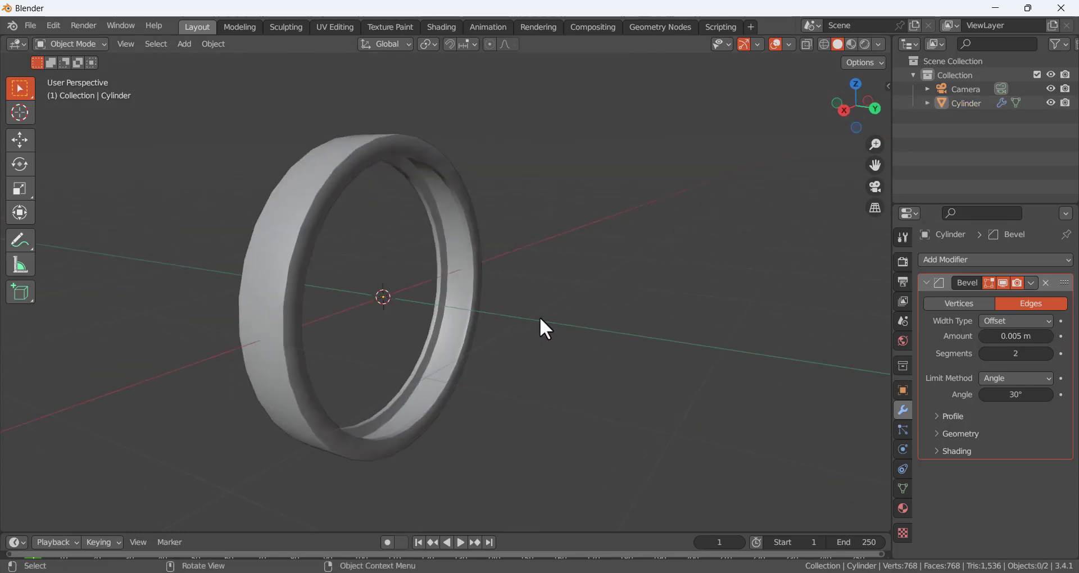
# - Add a new cylinder mesh at the ring's centre and scale it down uniformly to about 0.068
pyautogui.hotkey('shift', 'a')
pyautogui.moveTo(535, 290)
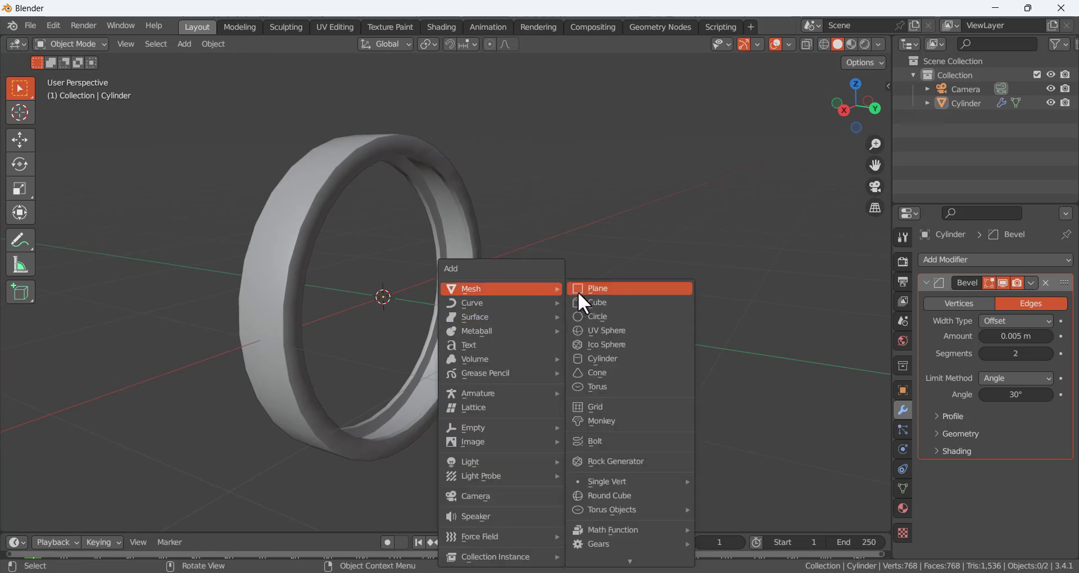
pyautogui.click(598, 360)
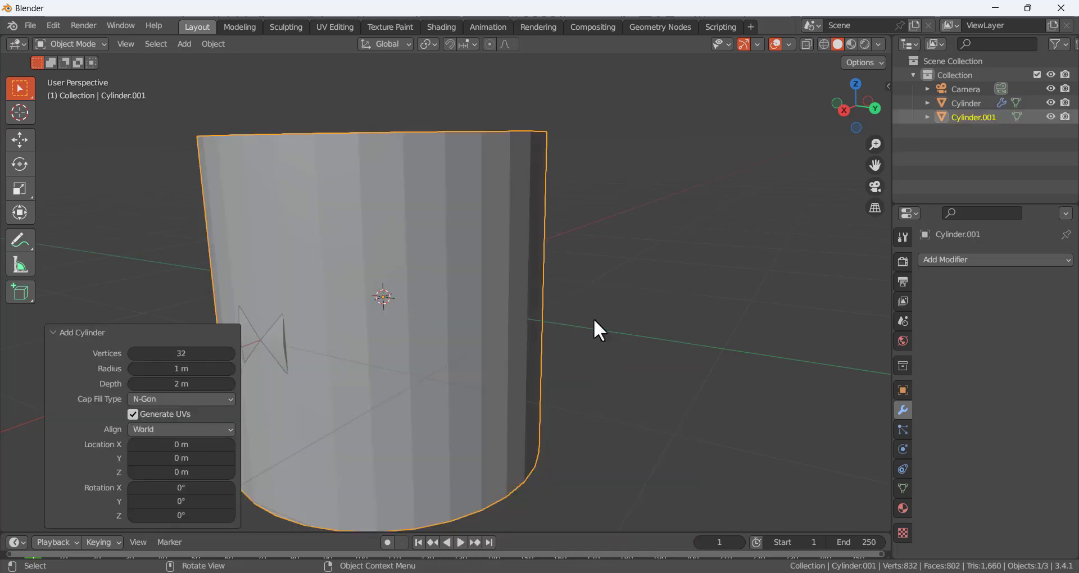
pyautogui.scroll(-3, 590, 315)
pyautogui.press('s')
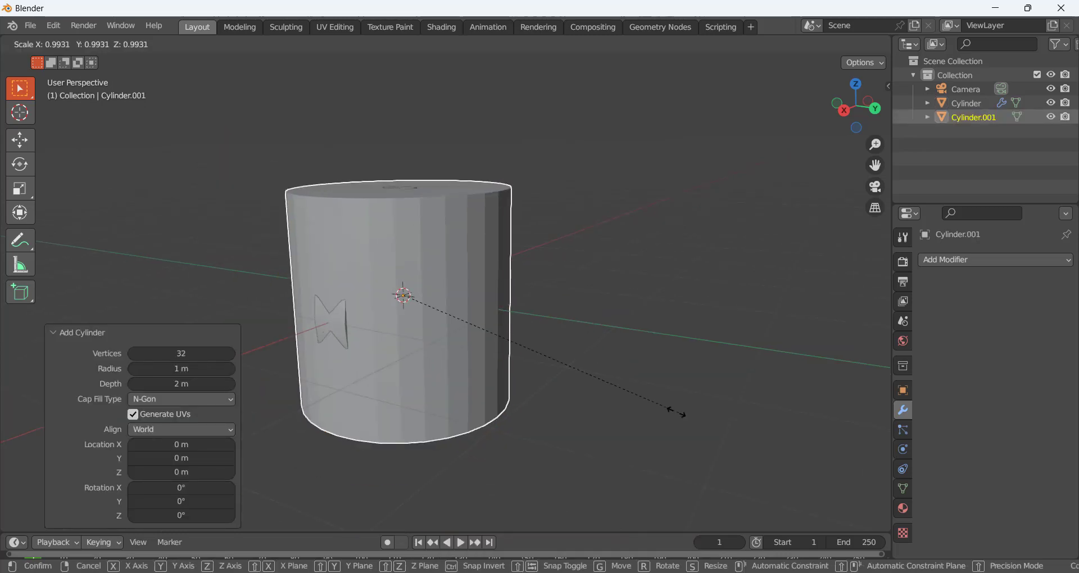
pyautogui.click(510, 316)
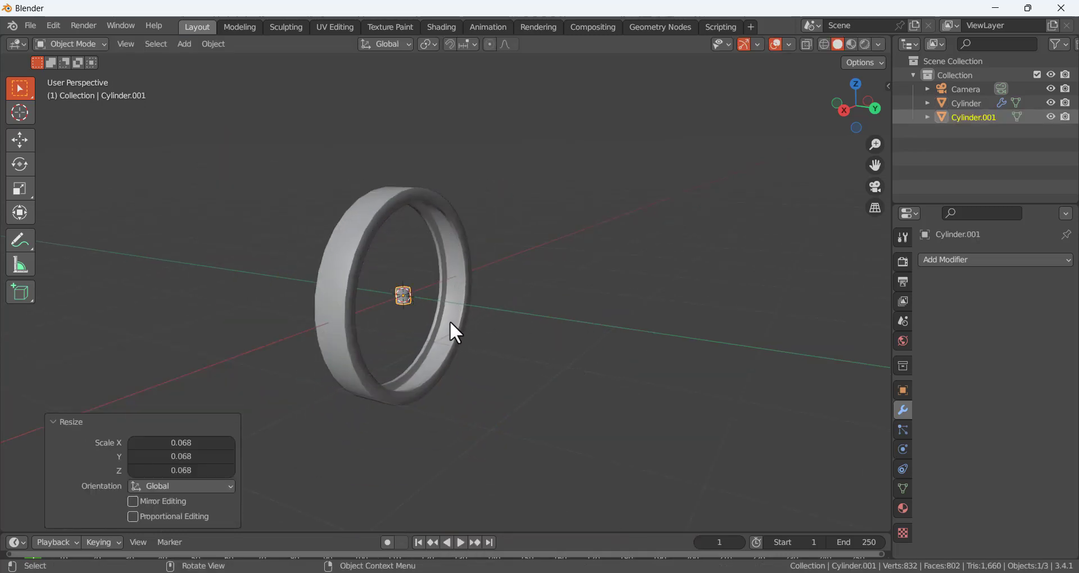
# - Rotate the small cylinder 90° about the X axis and apply its scale transform
pyautogui.scroll(5, 436, 320)
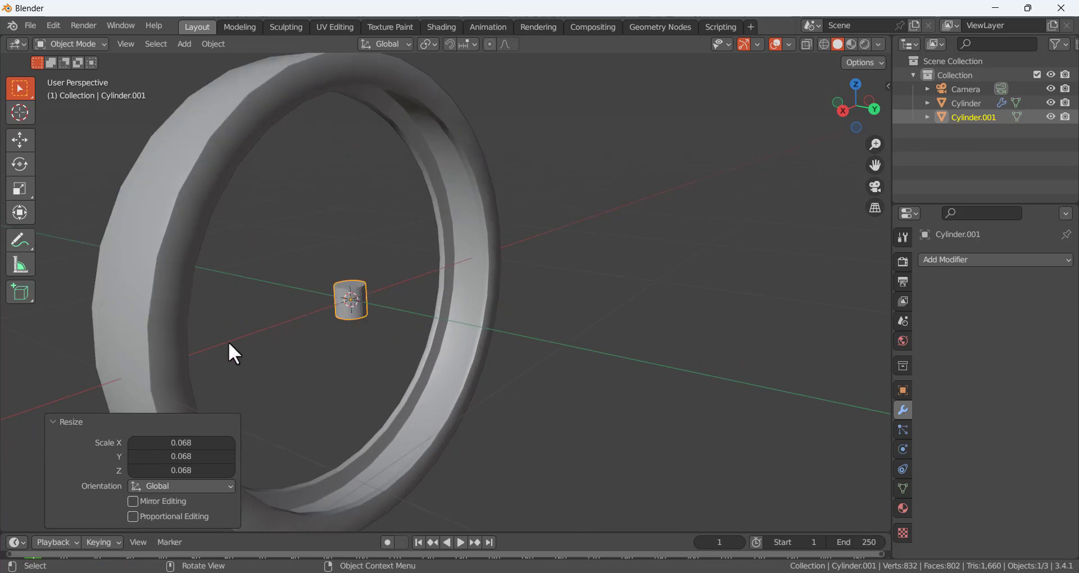
pyautogui.press('r')
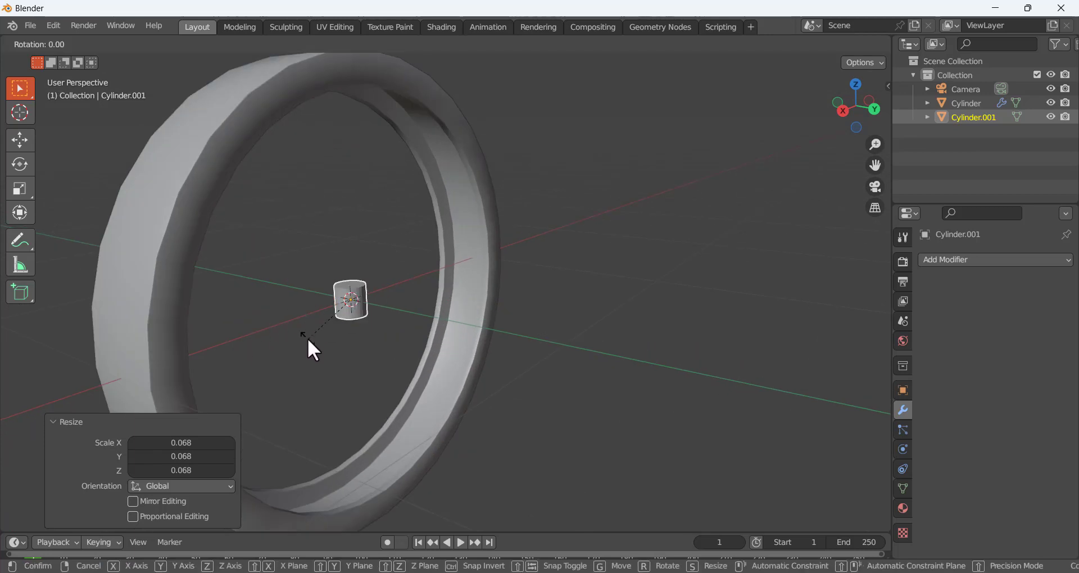
pyautogui.press('x')
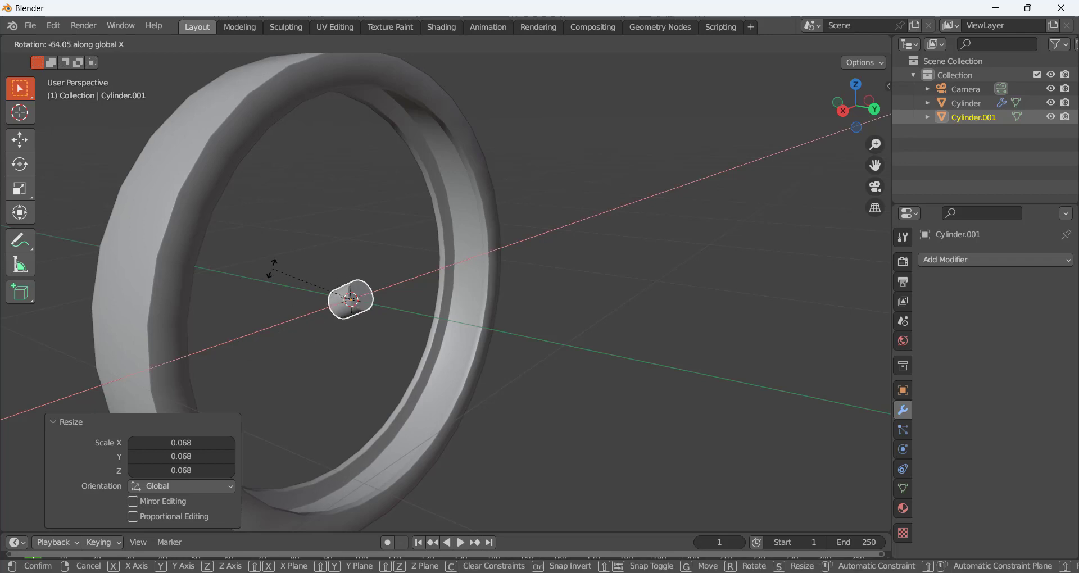
pyautogui.write('90')
pyautogui.press('Return')
pyautogui.moveTo(326, 310); pyautogui.dragTo(280, 310, button='middle')
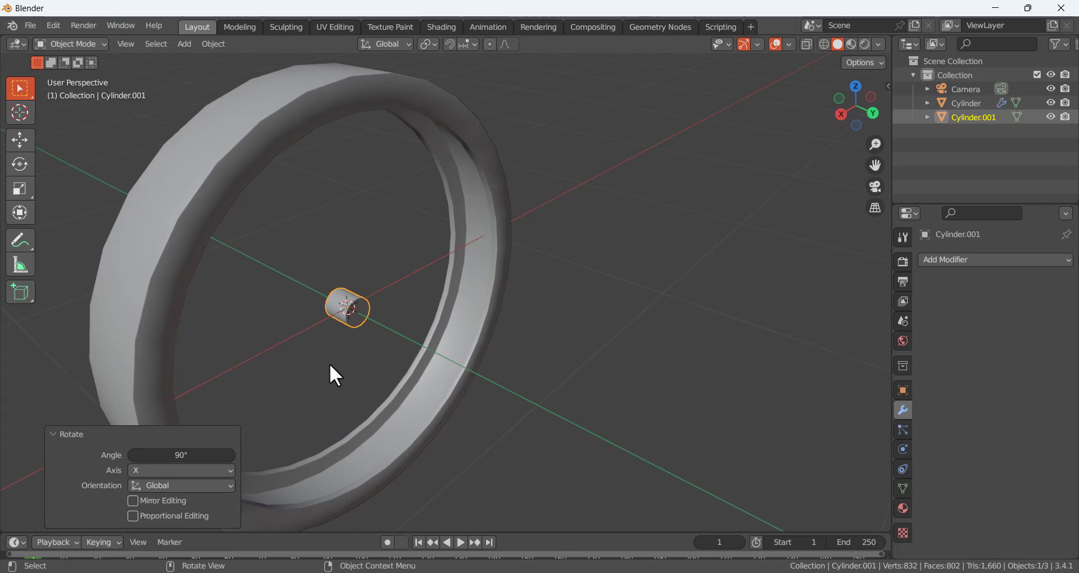
pyautogui.moveTo(352, 332); pyautogui.dragTo(401, 320, button='middle')
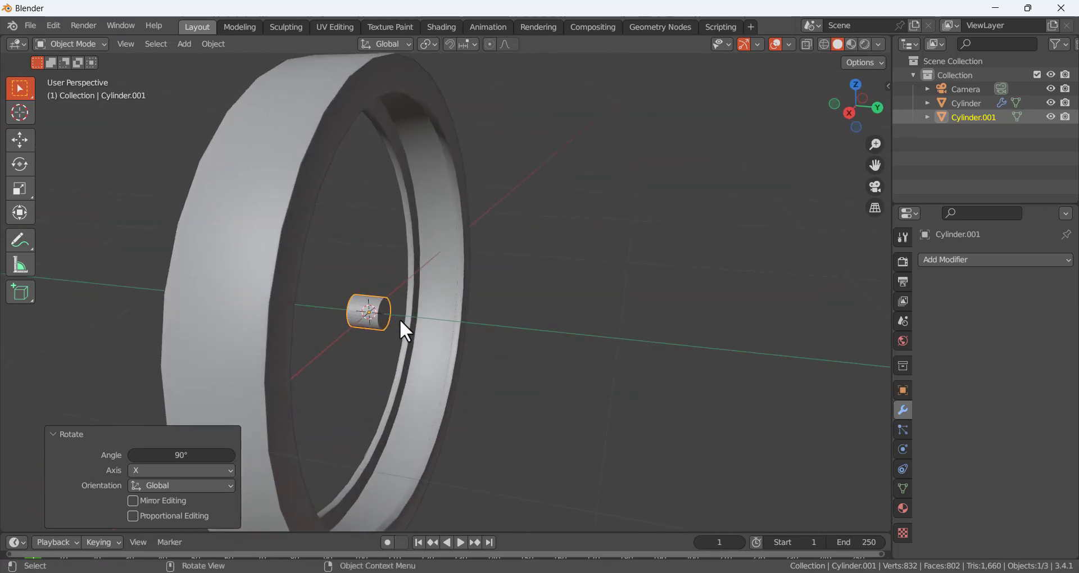
pyautogui.hotkey('ctrl', 'a')
pyautogui.click(544, 386)
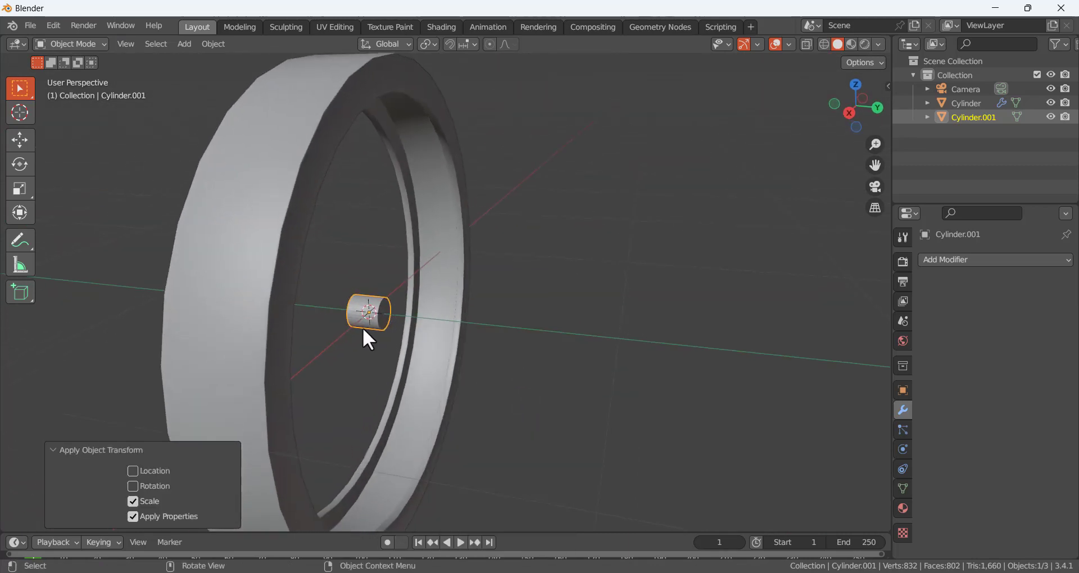
# - Shade the small central cylinder smooth with Auto Smooth enabled
pyautogui.scroll(5, 382, 316)
pyautogui.rightClick(296, 302)
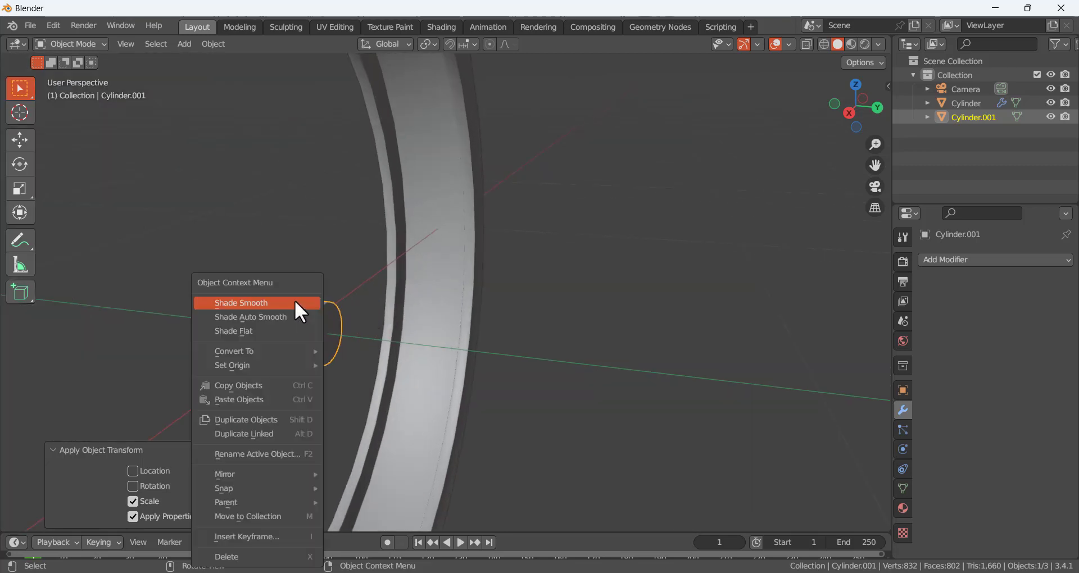
pyautogui.click(296, 304)
pyautogui.click(133, 500)
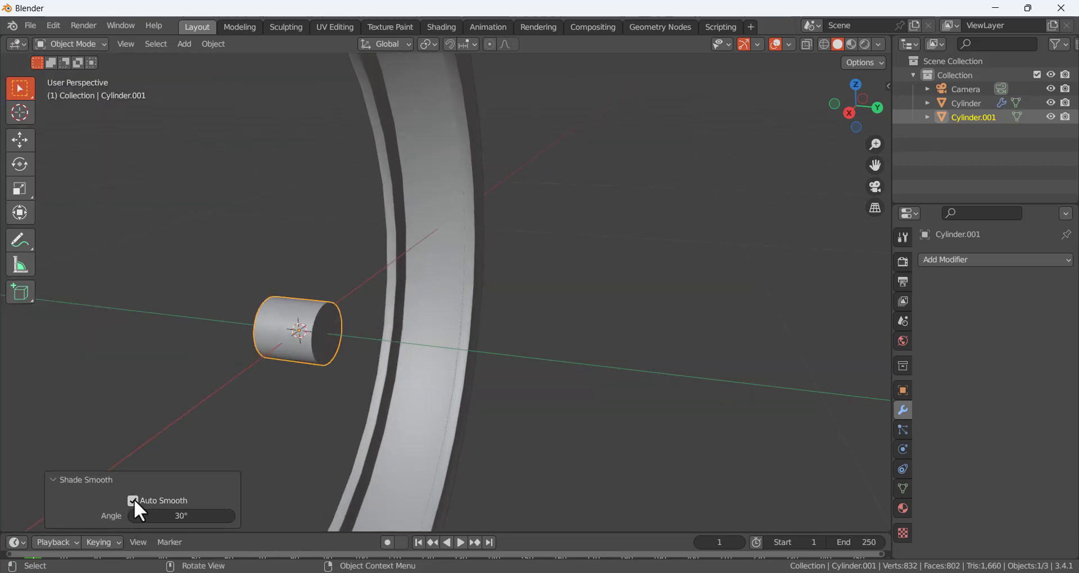
# - Enter Edit Mode on the small central cylinder and select one of its flat end faces
pyautogui.click(299, 383)
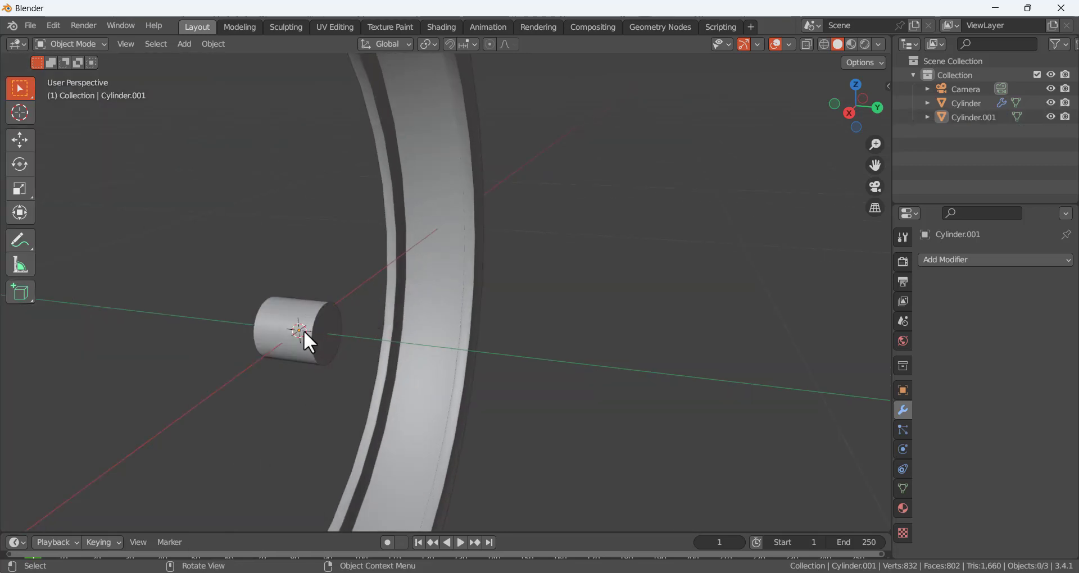
pyautogui.click(318, 348)
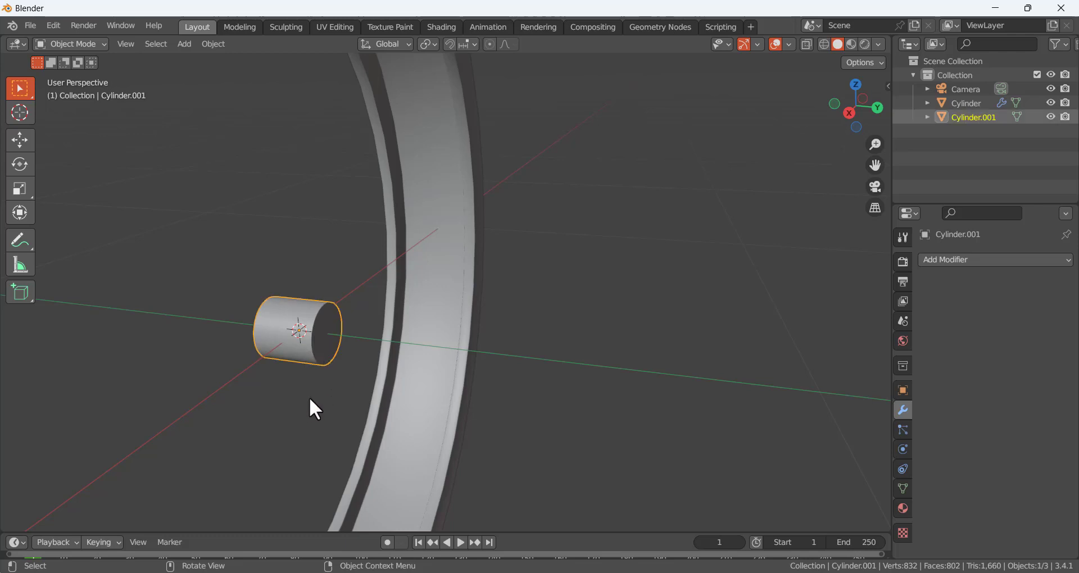
pyautogui.press('Tab')
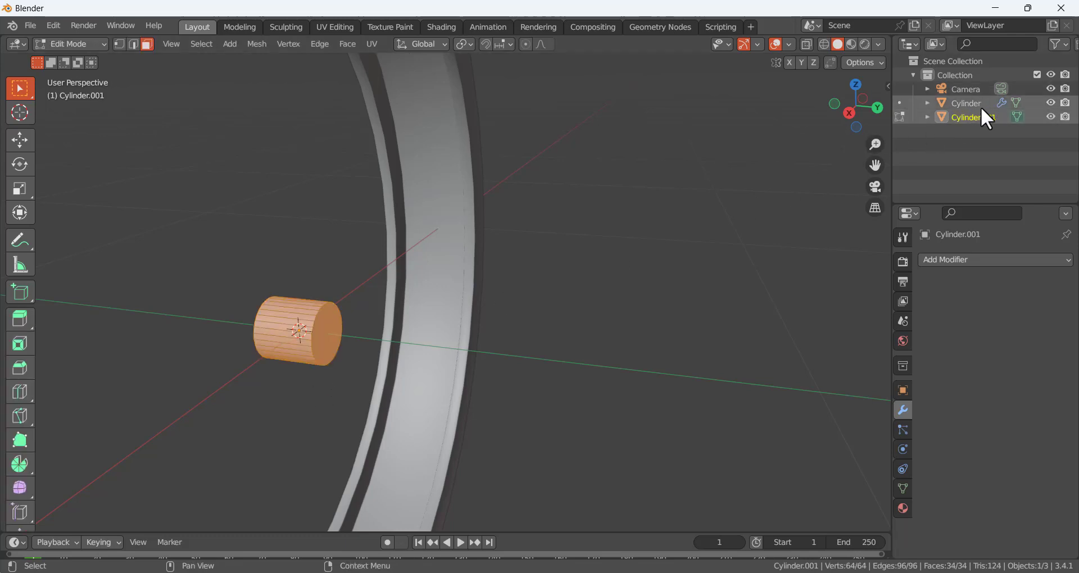
pyautogui.scroll(-1, 311, 340)
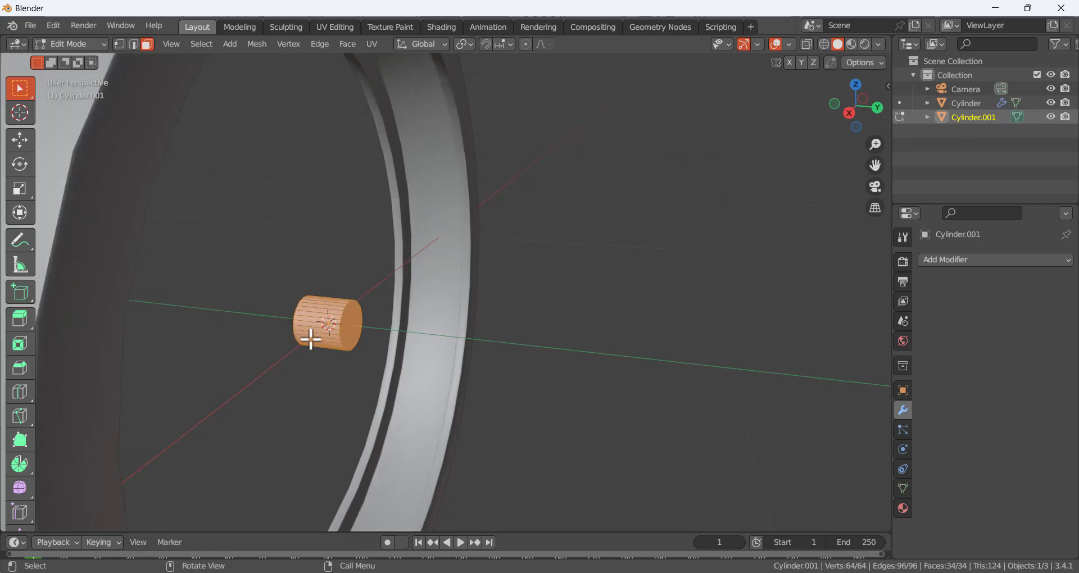
pyautogui.scroll(2, 327, 331)
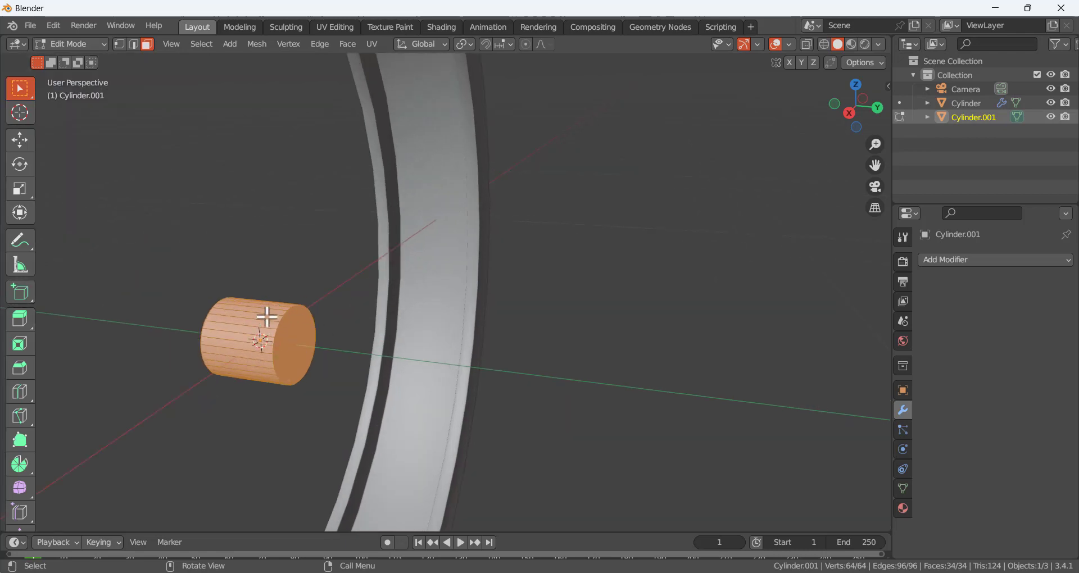
pyautogui.click(302, 348)
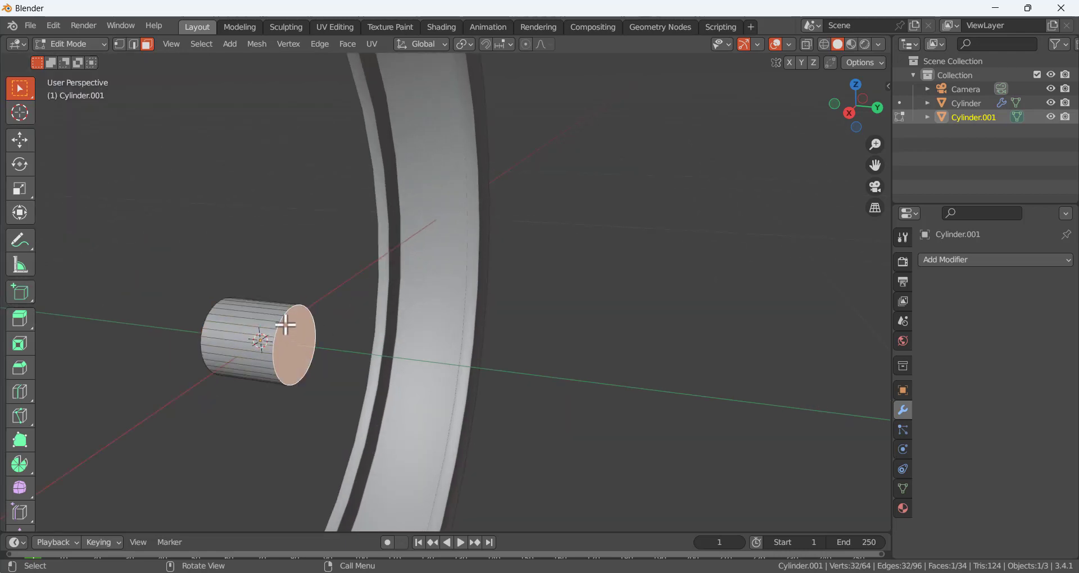
pyautogui.click(262, 319)
pyautogui.click(290, 287)
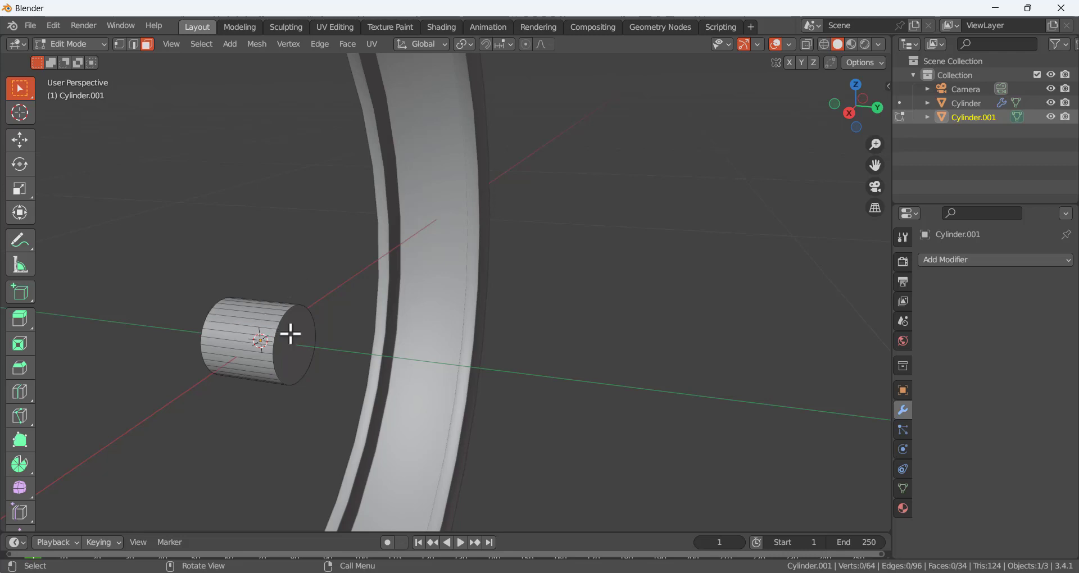
pyautogui.click(308, 344)
pyautogui.moveTo(265, 345); pyautogui.dragTo(334, 338, button='middle')
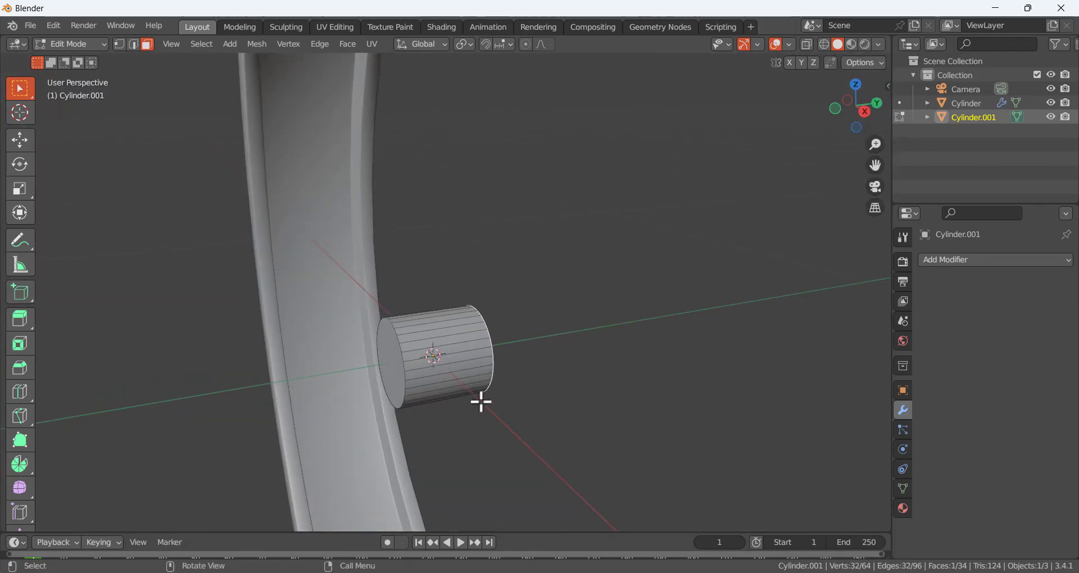
# - Flatten the small central cylinder into a thin disc by scaling it to about 0.11 along Y, and apply its scale
pyautogui.press('Tab')
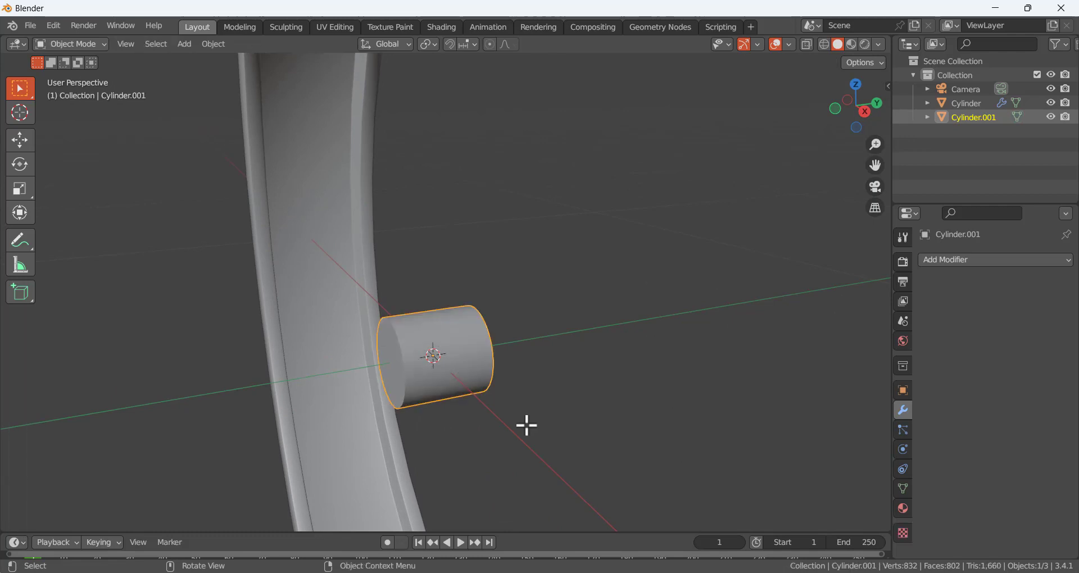
pyautogui.press('s')
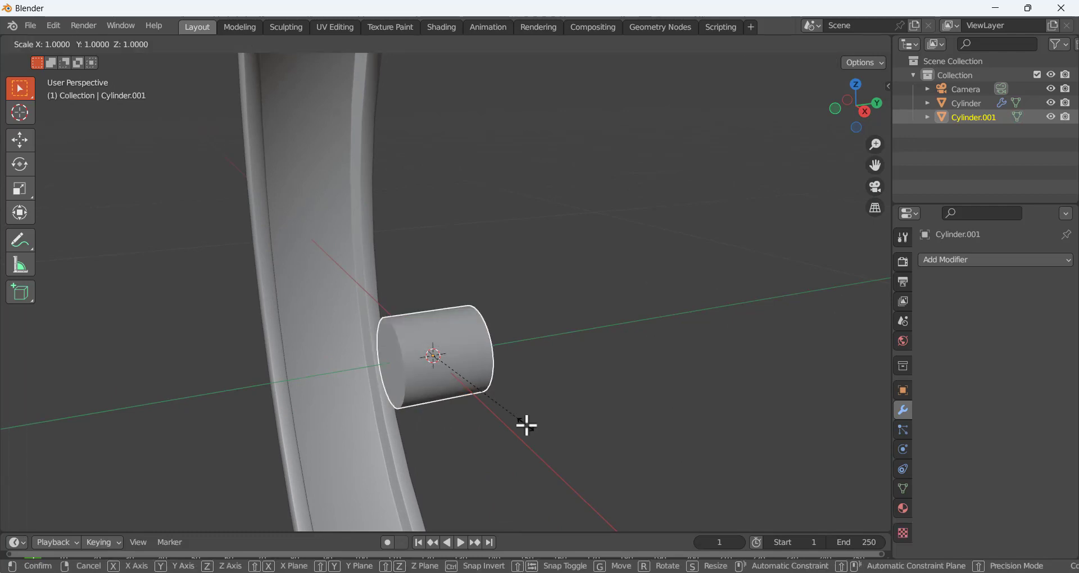
pyautogui.press('y')
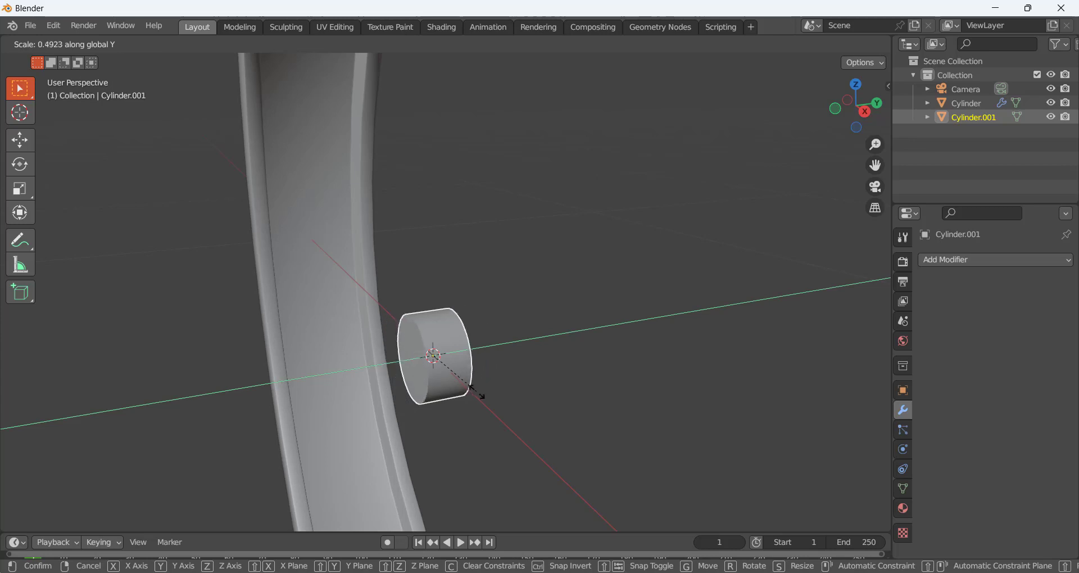
pyautogui.click(444, 359)
pyautogui.moveTo(493, 387)
pyautogui.mouseDown(button='middle')
pyautogui.moveTo(472, 396)
pyautogui.moveTo(484, 409)
pyautogui.moveTo(447, 409)
pyautogui.moveTo(500, 387)
pyautogui.moveTo(494, 374)
pyautogui.mouseUp(button='middle')
pyautogui.hotkey('ctrl', 'a')
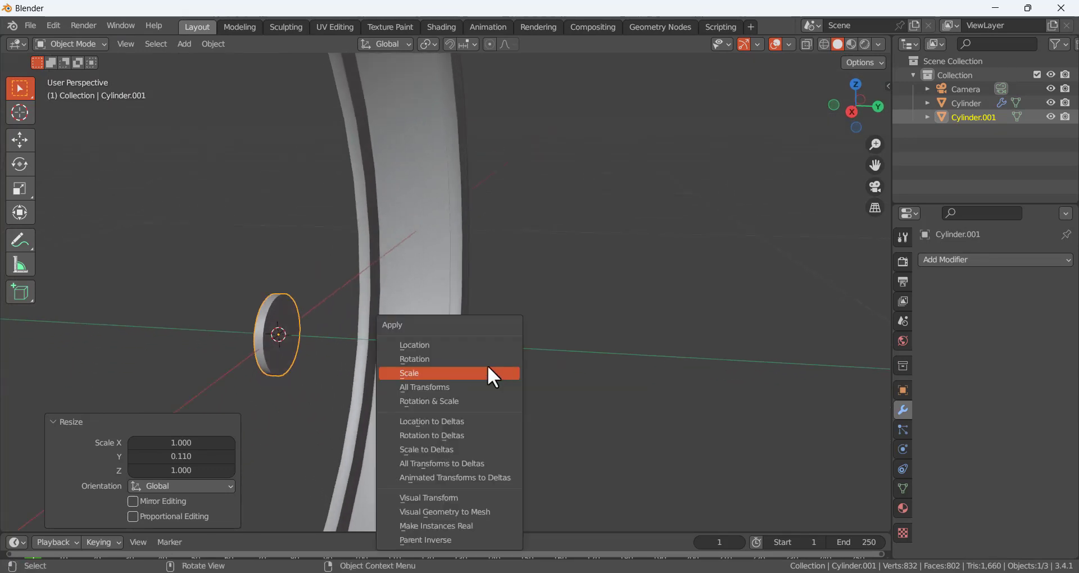
pyautogui.click(488, 368)
# - Inset both flat end faces of the disc together by about 0.016 m
pyautogui.press('Tab')
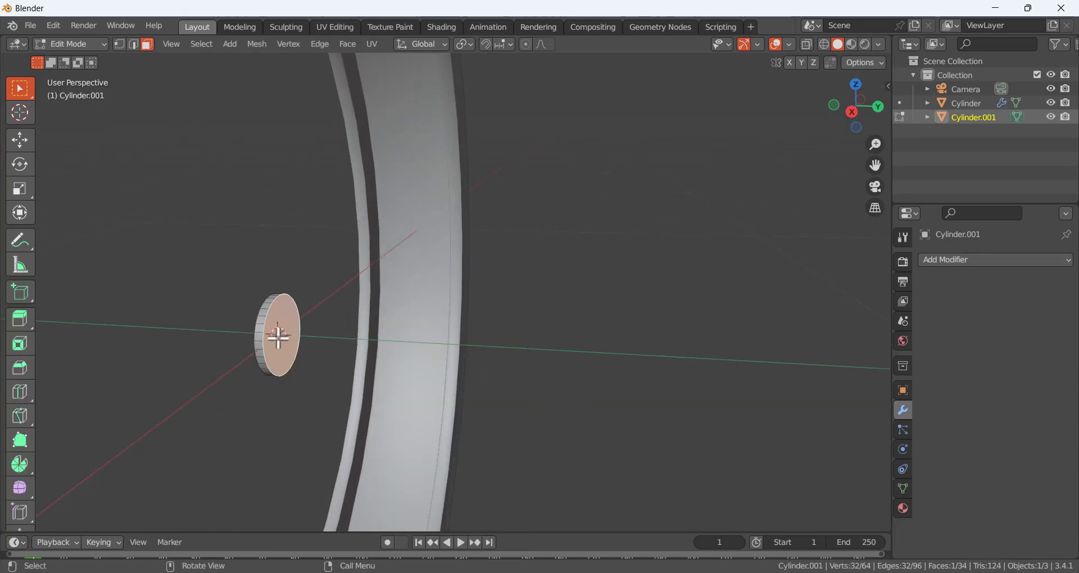
pyautogui.moveTo(281, 337); pyautogui.dragTo(255, 344, button='middle')
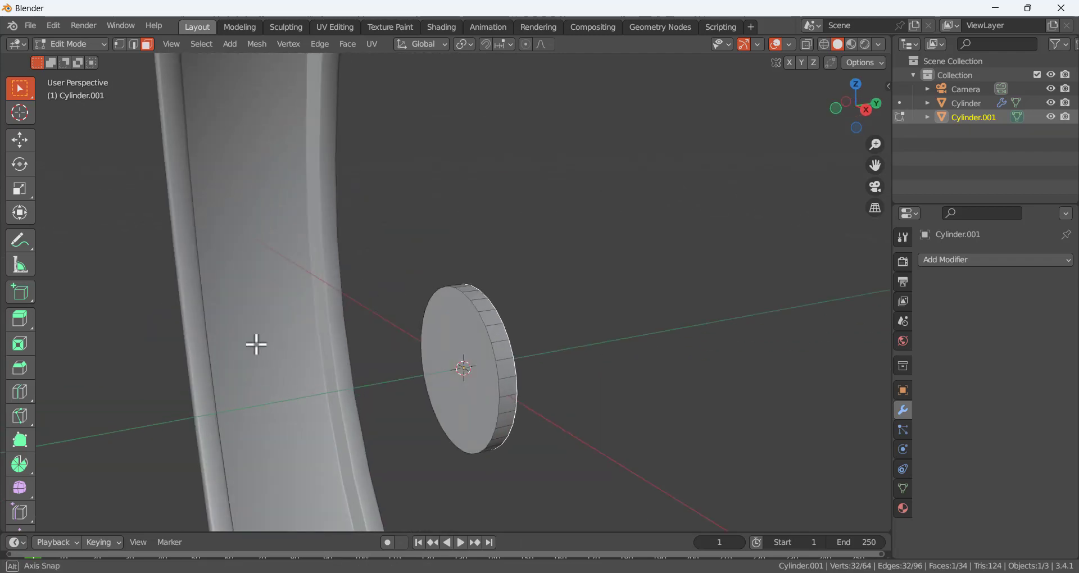
pyautogui.moveTo(502, 361); pyautogui.dragTo(547, 352, button='middle')
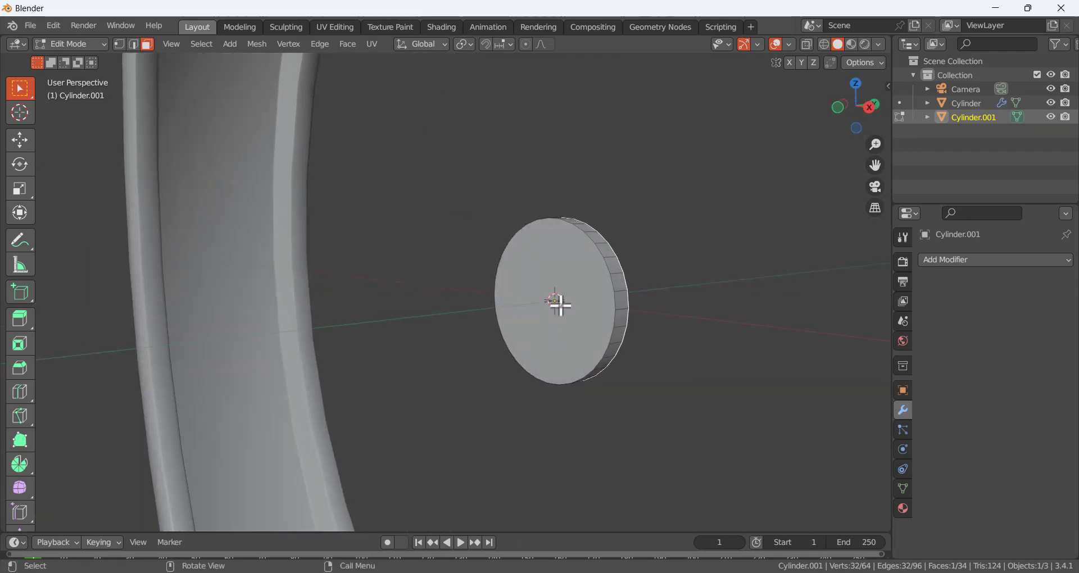
pyautogui.keyDown('shift'); pyautogui.click(582, 318); pyautogui.keyUp('shift')
pyautogui.moveTo(584, 318); pyautogui.dragTo(298, 372, button='middle')
pyautogui.press('i')
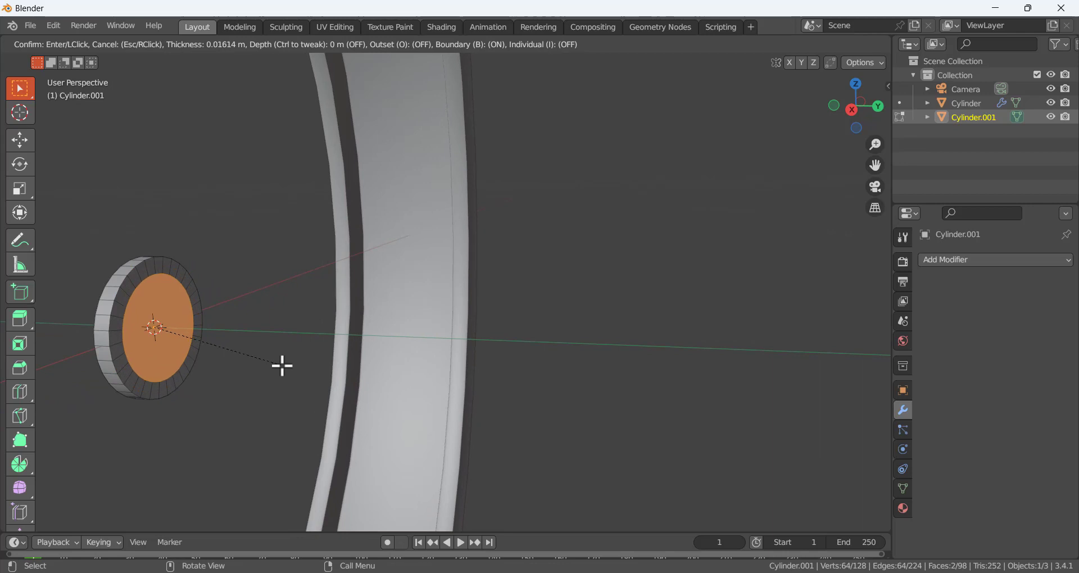
pyautogui.click(282, 365)
# - Extrude the inset face on the disc's positive Y side outward by 0.05 m
pyautogui.moveTo(234, 357); pyautogui.dragTo(317, 333, button='middle')
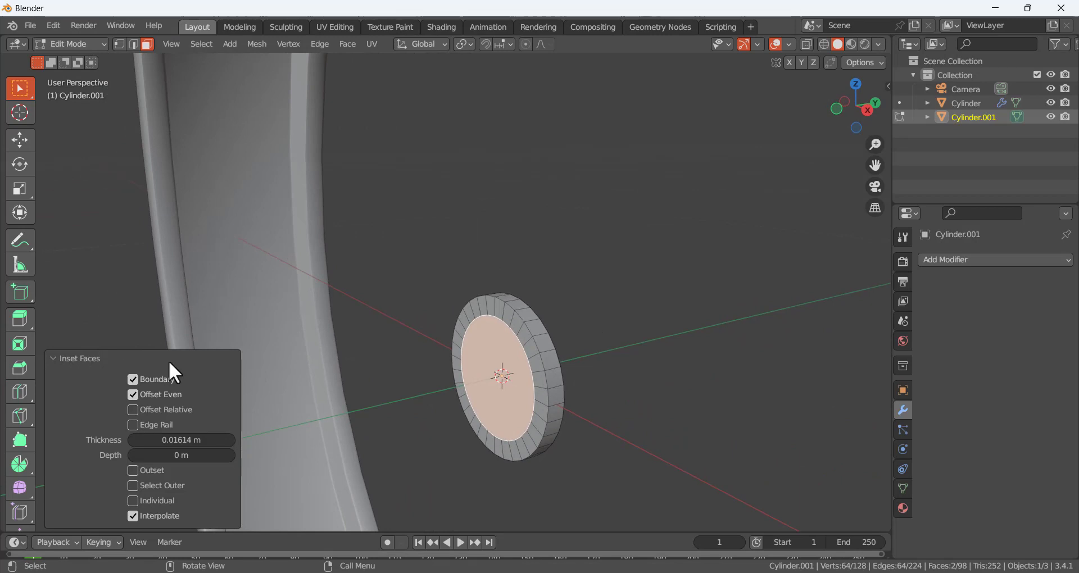
pyautogui.moveTo(518, 361)
pyautogui.mouseDown(button='middle')
pyautogui.moveTo(549, 364)
pyautogui.moveTo(527, 353)
pyautogui.mouseUp(button='middle')
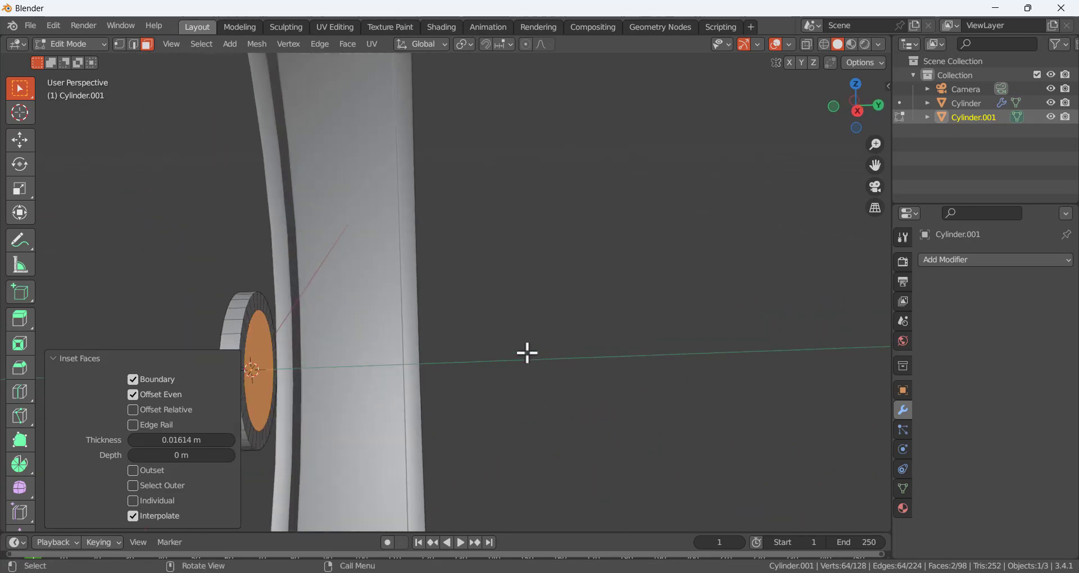
pyautogui.click(528, 353)
pyautogui.click(260, 354)
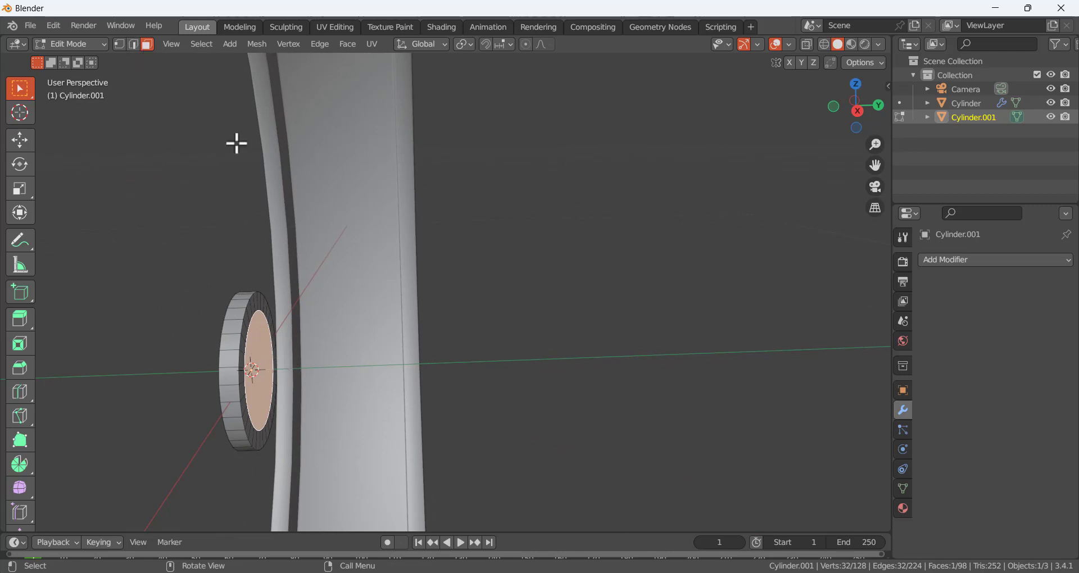
pyautogui.press('e')
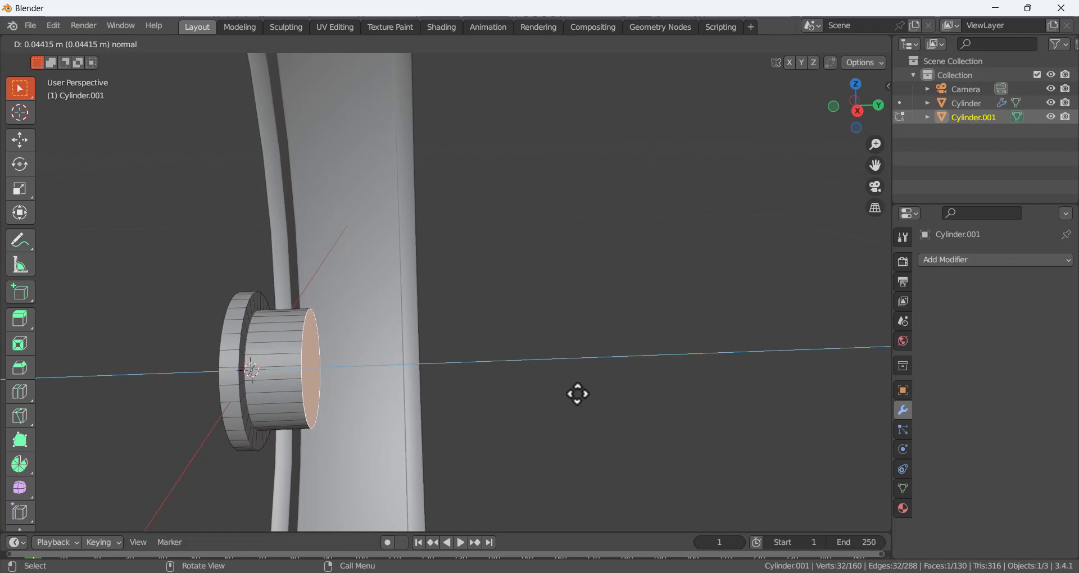
pyautogui.click(577, 394)
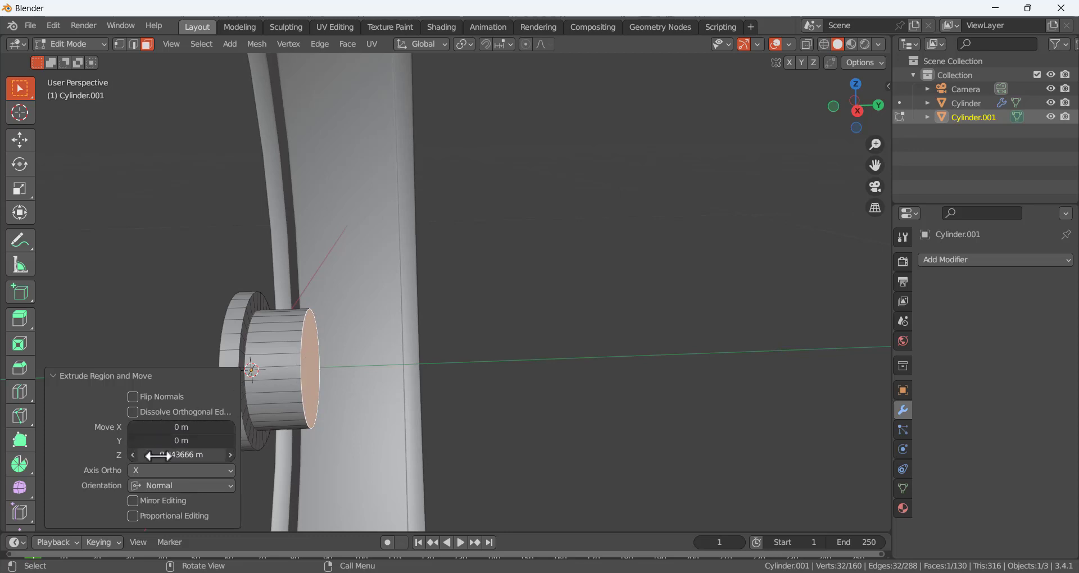
pyautogui.moveTo(176, 456); pyautogui.dragTo(170, 458)
pyautogui.click(175, 458)
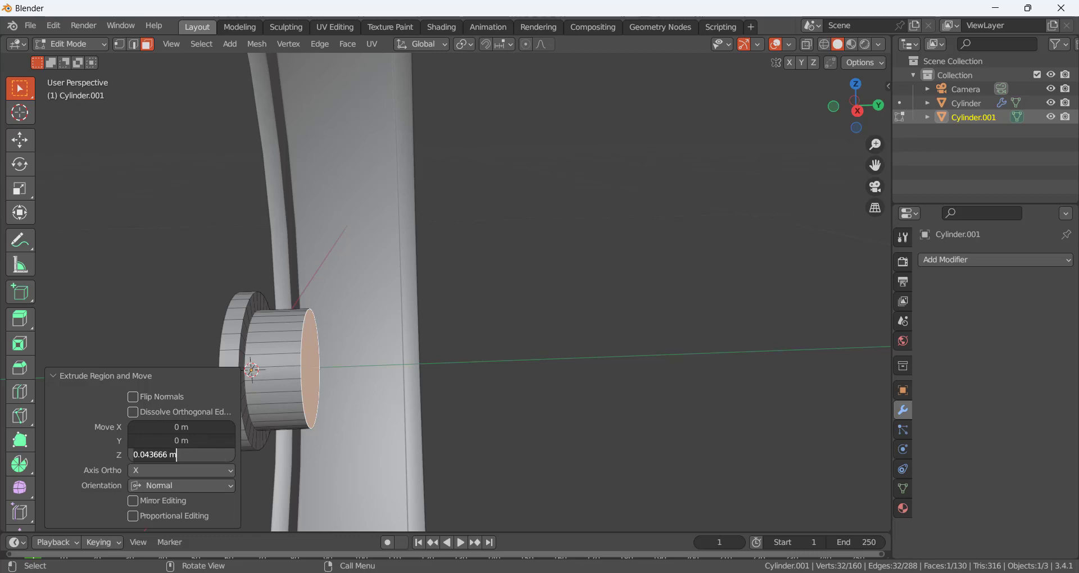
pyautogui.hotkey('ctrl', 'a')
pyautogui.write('0.05')
pyautogui.press('Return')
pyautogui.click(585, 370)
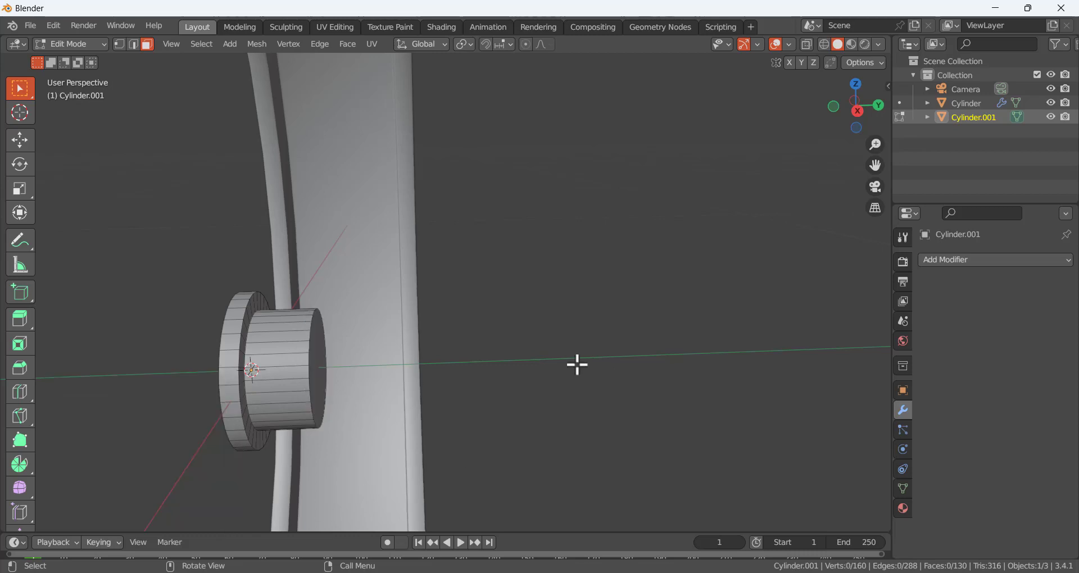
# - Extrude the inset face on the disc's opposite side outward by 0.05 m
pyautogui.moveTo(456, 358); pyautogui.dragTo(532, 324, button='middle')
pyautogui.click(503, 306)
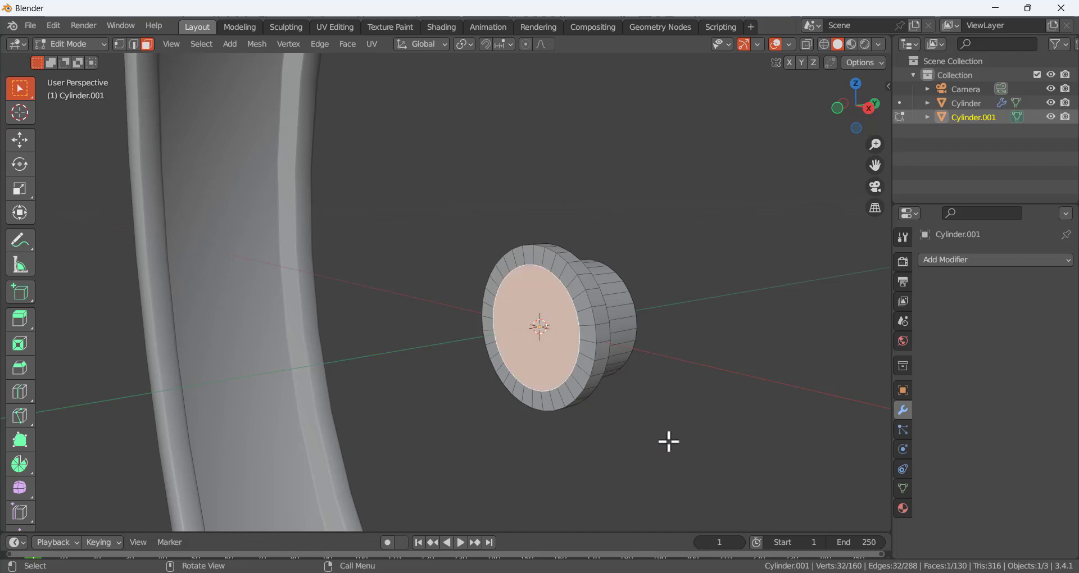
pyautogui.press('e')
pyautogui.click(586, 448)
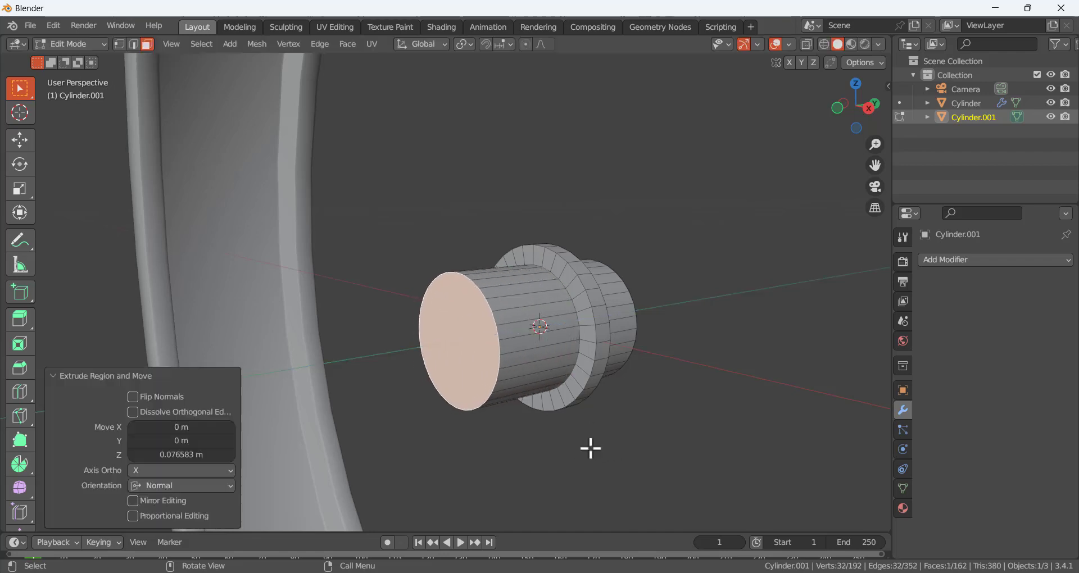
pyautogui.click(168, 458)
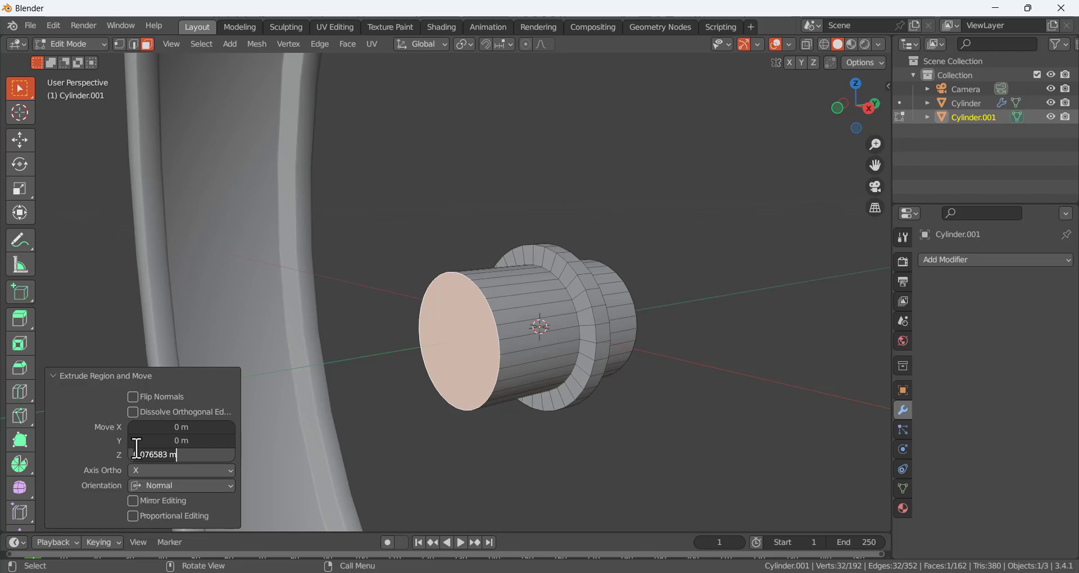
pyautogui.hotkey('ctrl', 'a')
pyautogui.press('BackSpace')
pyautogui.press('Return')
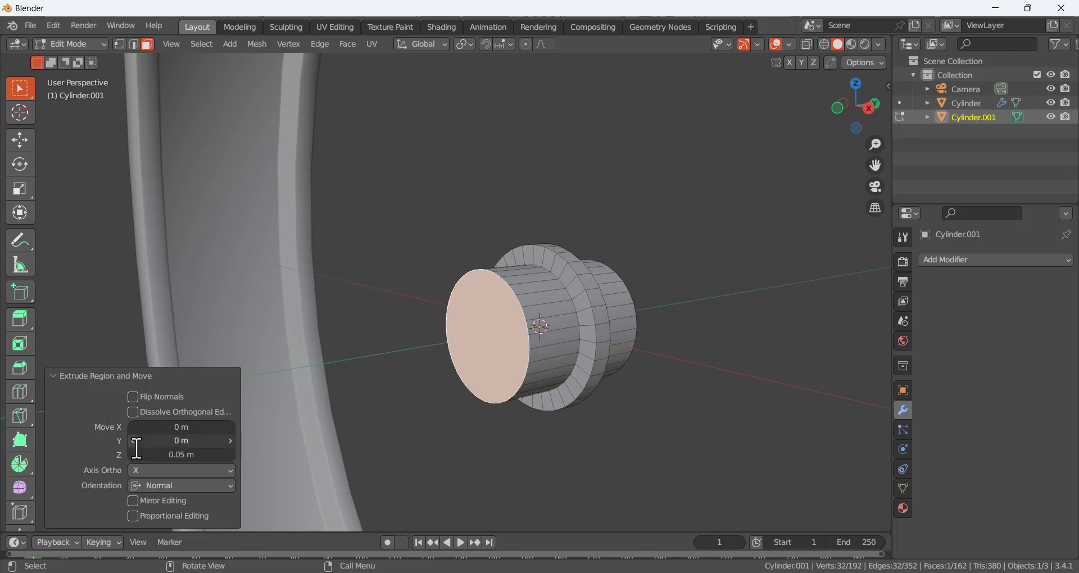
# - Return to Object Mode and deselect the flanged hub
pyautogui.moveTo(682, 374); pyautogui.dragTo(624, 359, button='middle')
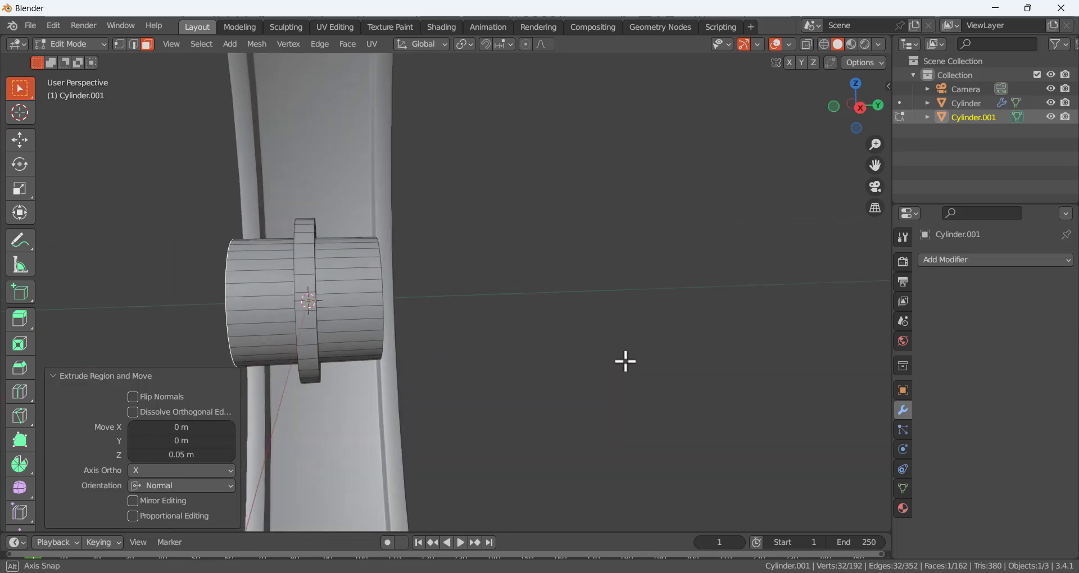
pyautogui.click(446, 309)
pyautogui.moveTo(447, 309)
pyautogui.mouseDown(button='middle')
pyautogui.moveTo(420, 314)
pyautogui.moveTo(434, 308)
pyautogui.mouseUp(button='middle')
pyautogui.press('Tab')
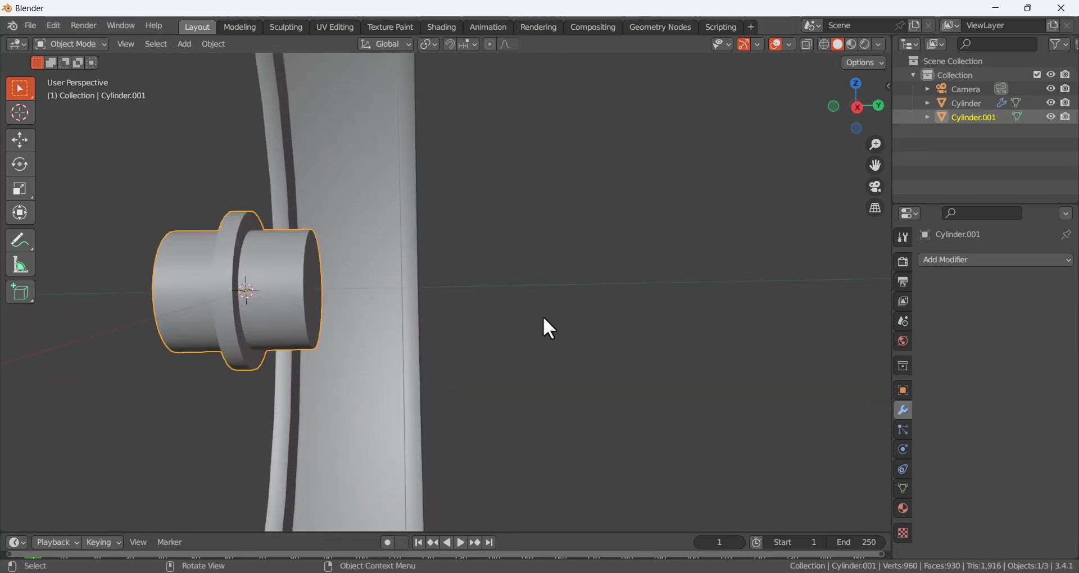
pyautogui.moveTo(543, 316); pyautogui.dragTo(523, 319, button='middle')
pyautogui.click(286, 331)
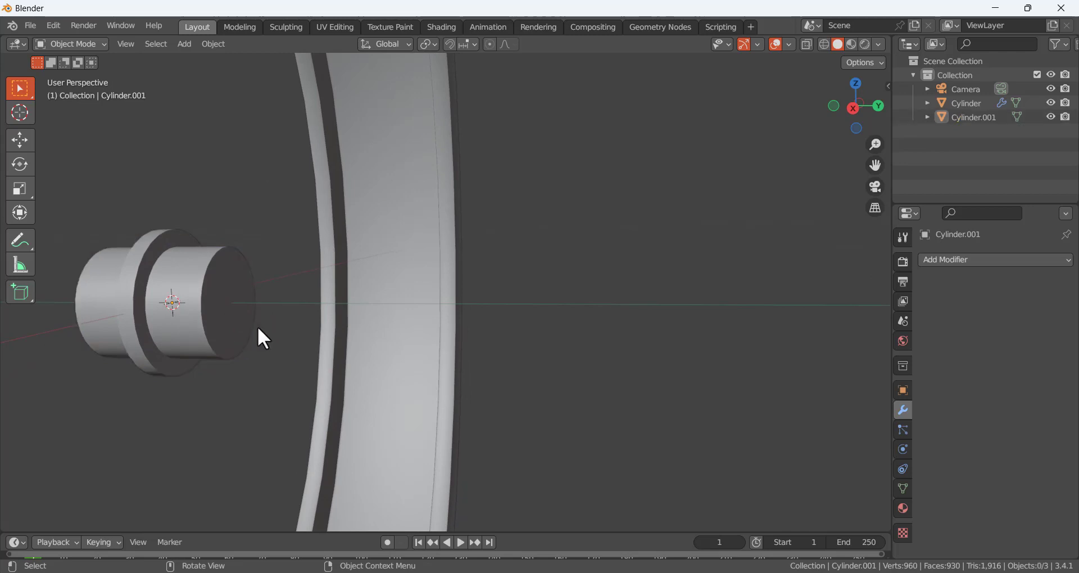
# - Add a circle mesh with 32 vertices and a 1 m radius at the ring's centre
pyautogui.scroll(-3, 315, 324)
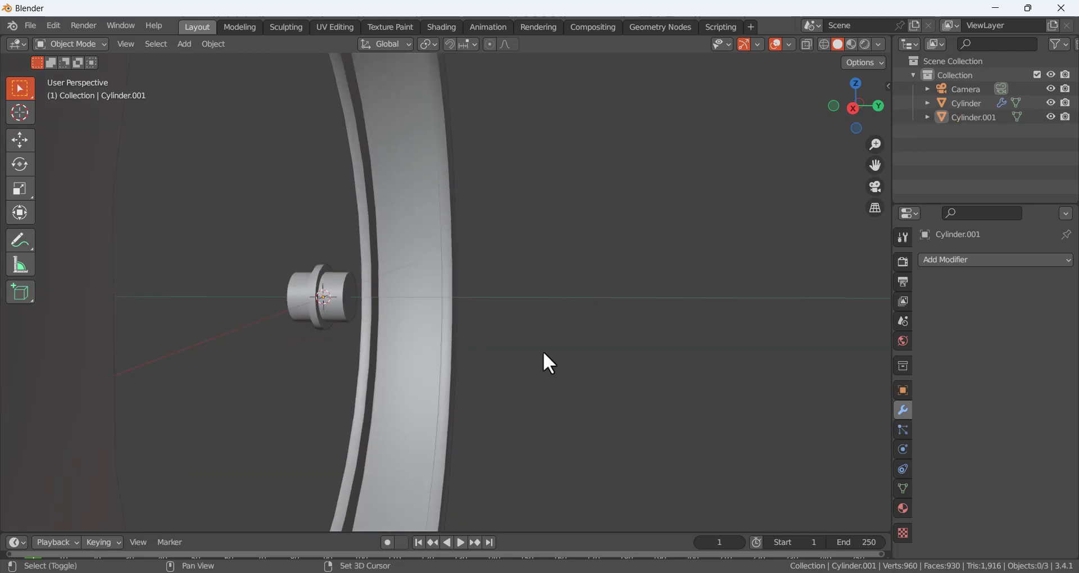
pyautogui.hotkey('shift', 'a')
pyautogui.moveTo(540, 287)
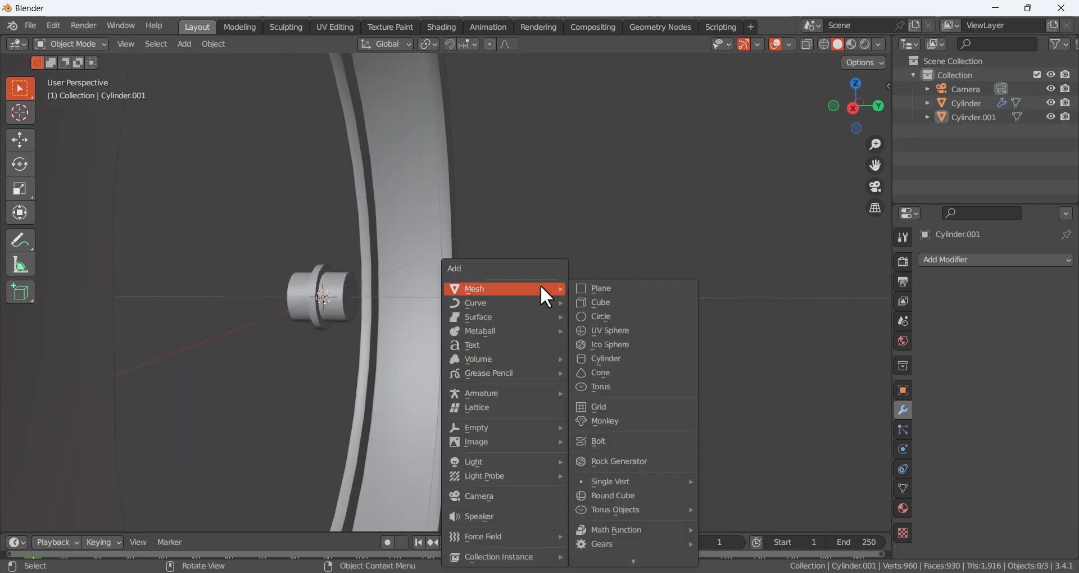
pyautogui.click(616, 317)
pyautogui.scroll(-5, 570, 311)
pyautogui.moveTo(570, 311); pyautogui.dragTo(524, 243, button='middle')
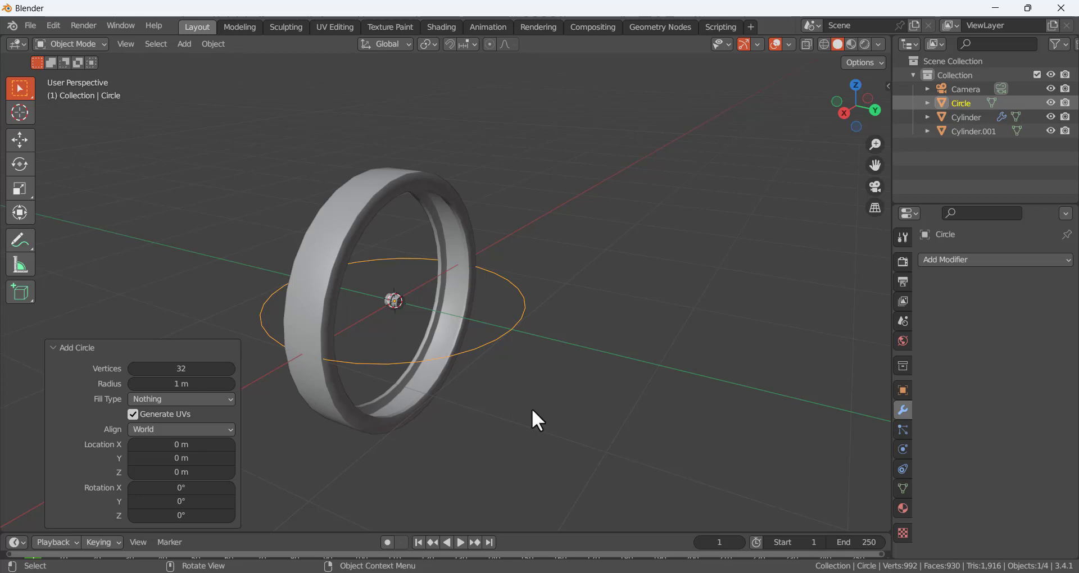
# - Rotate the circle 90° about the global X axis
pyautogui.press('r')
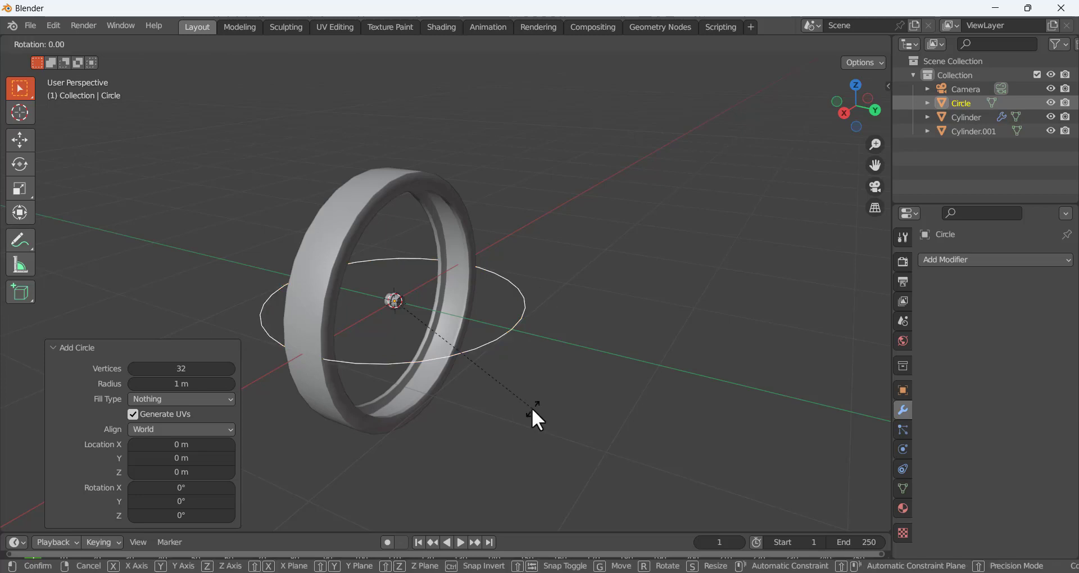
pyautogui.press('x')
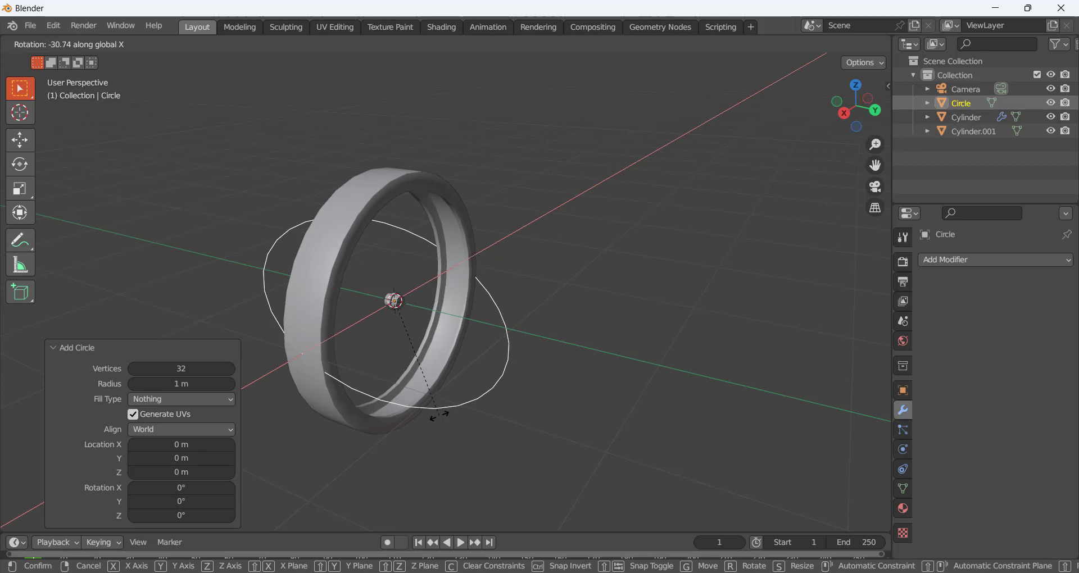
pyautogui.write('90')
pyautogui.press('Return')
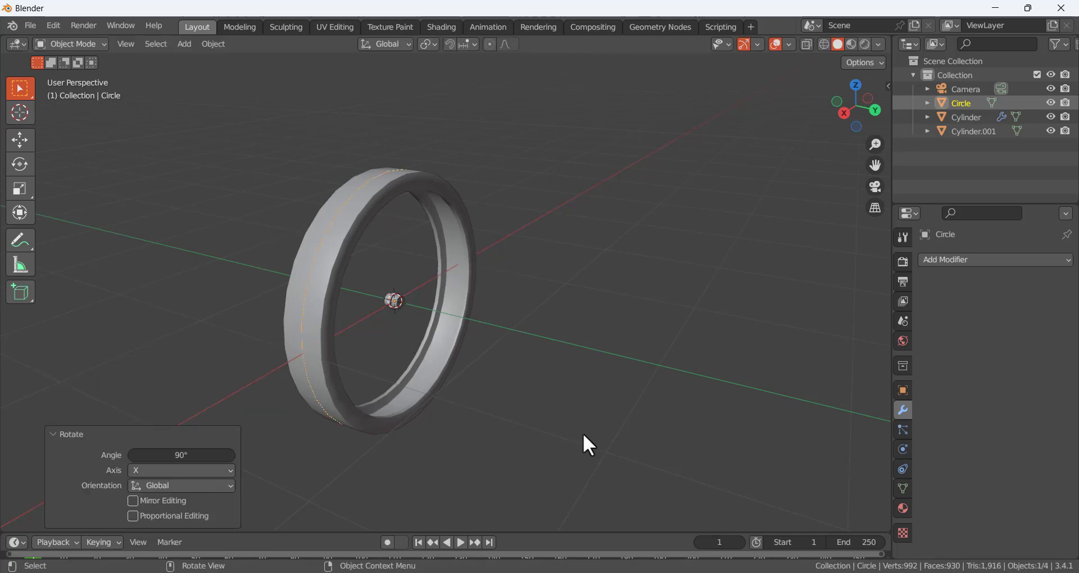
# - Scale the circle down by about 0.104 and again by about 0.67 so it fits the hub's central flange
pyautogui.press('s')
pyautogui.click(405, 311)
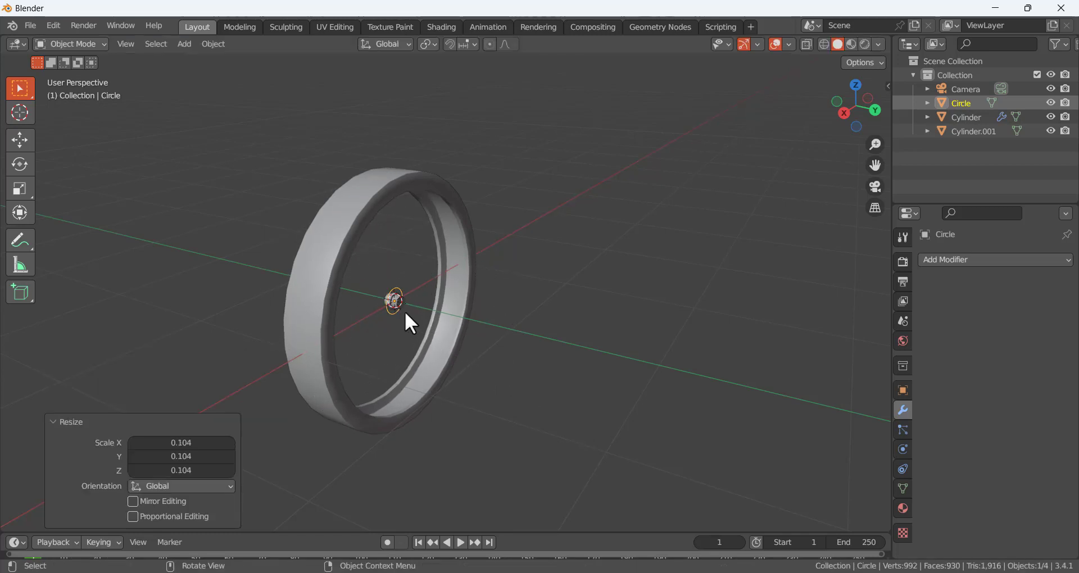
pyautogui.scroll(6, 403, 312)
pyautogui.moveTo(315, 326); pyautogui.dragTo(356, 322, button='middle')
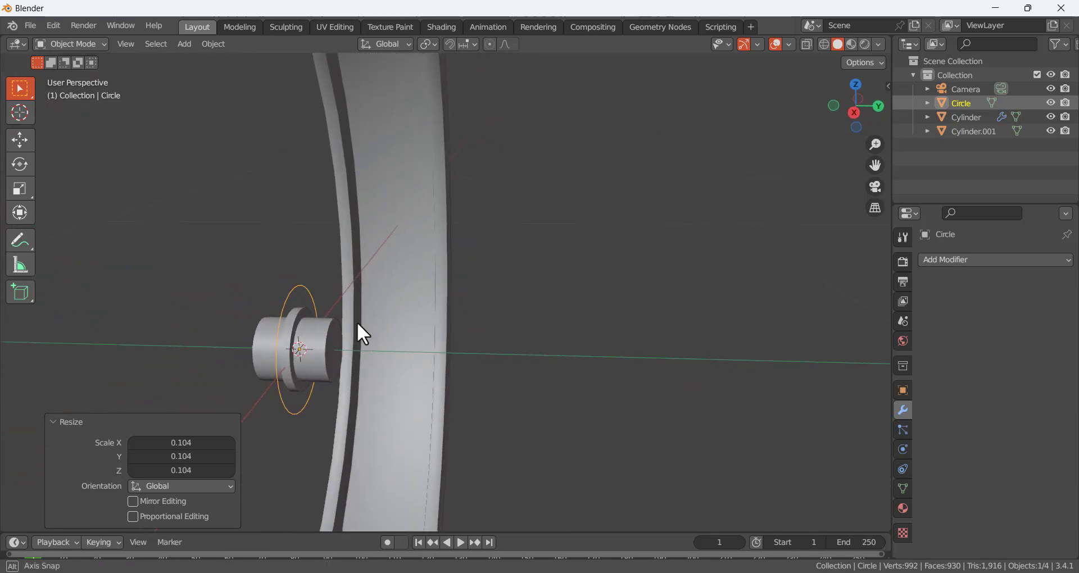
pyautogui.press('s')
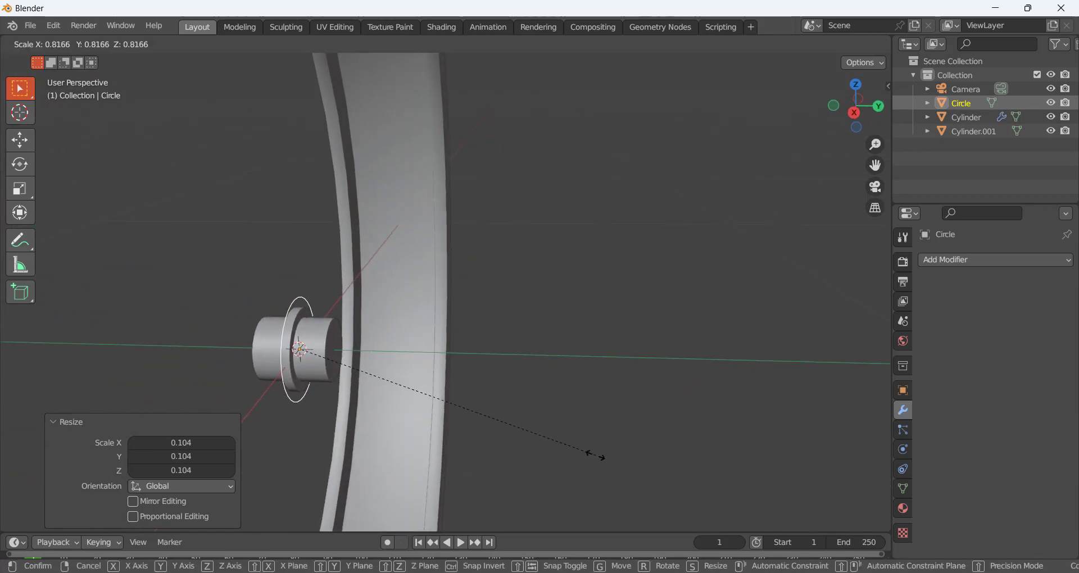
pyautogui.click(583, 428)
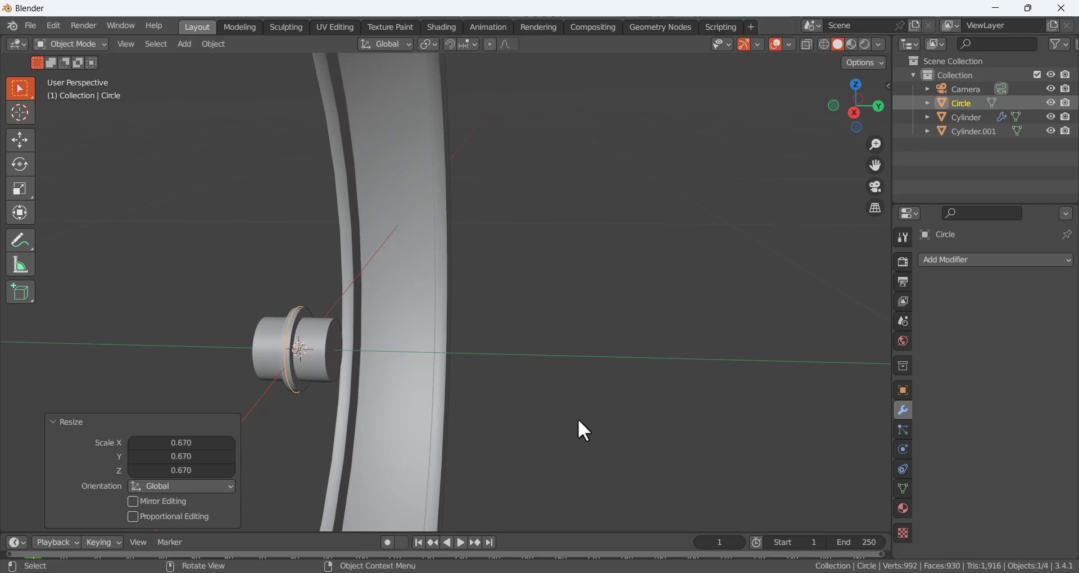
# - Move the circle about 0.053 m along positive Y to the end of the hub
pyautogui.press('g')
pyautogui.press('y')
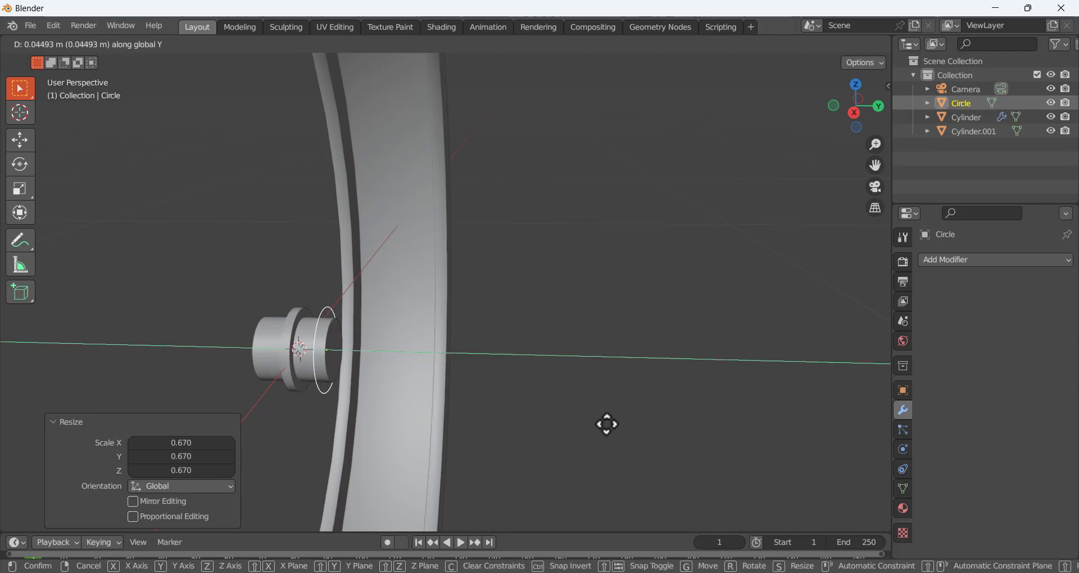
pyautogui.click(607, 424)
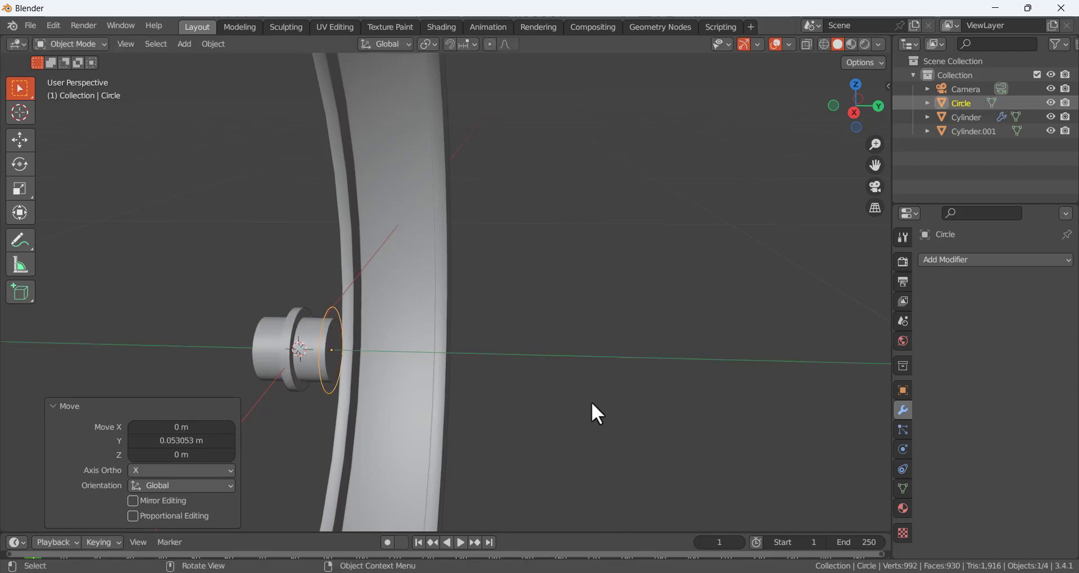
# - Scale the circle by about 0.846 and then 0.95 so it fits just around the hub's end
pyautogui.moveTo(591, 403); pyautogui.dragTo(304, 293, button='middle')
pyautogui.scroll(1, 309, 329)
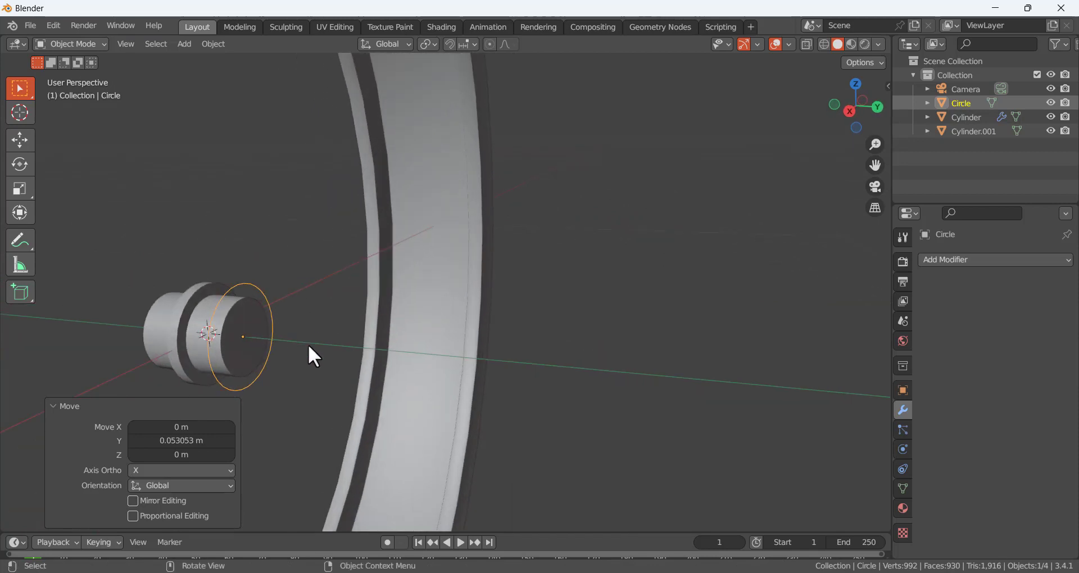
pyautogui.keyDown('shift'); pyautogui.moveTo(308, 345); pyautogui.dragTo(414, 350, button='middle'); pyautogui.keyUp('shift')
pyautogui.press('s')
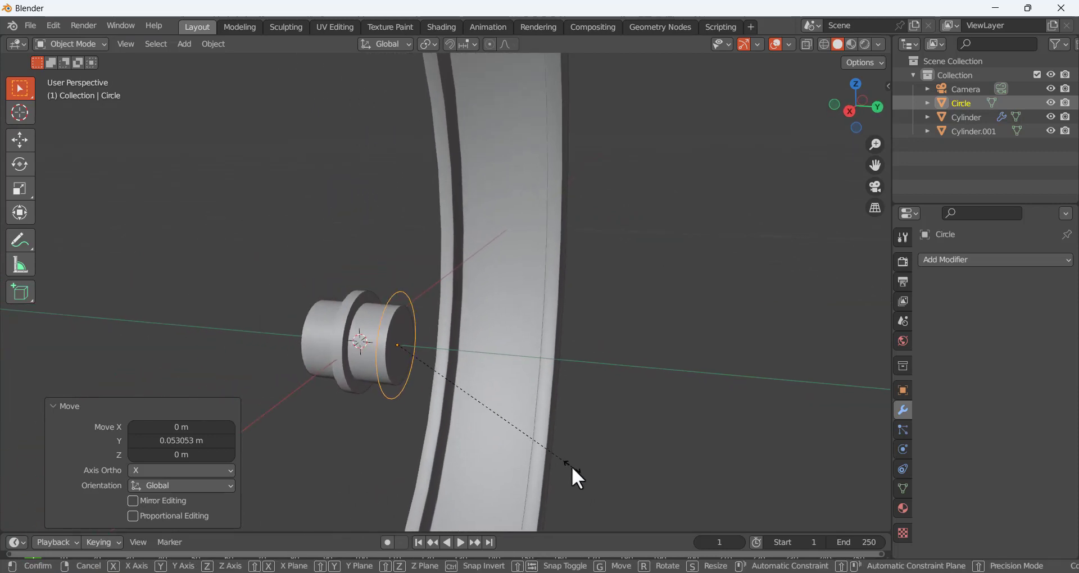
pyautogui.moveTo(572, 467); pyautogui.dragTo(553, 450)
pyautogui.click(542, 446)
pyautogui.moveTo(500, 429); pyautogui.dragTo(240, 295, button='middle')
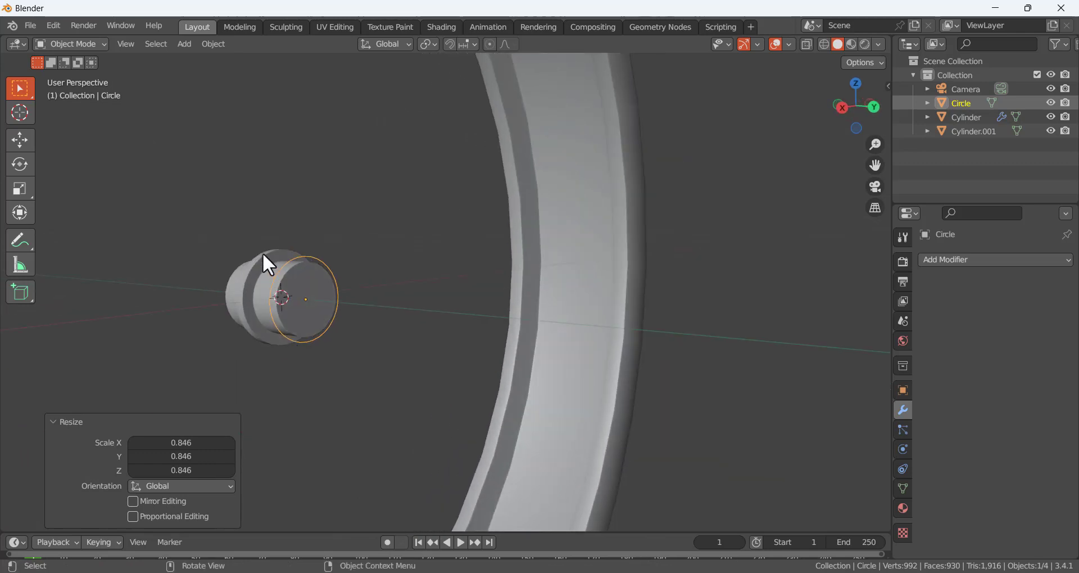
pyautogui.press('s')
pyautogui.click(435, 444)
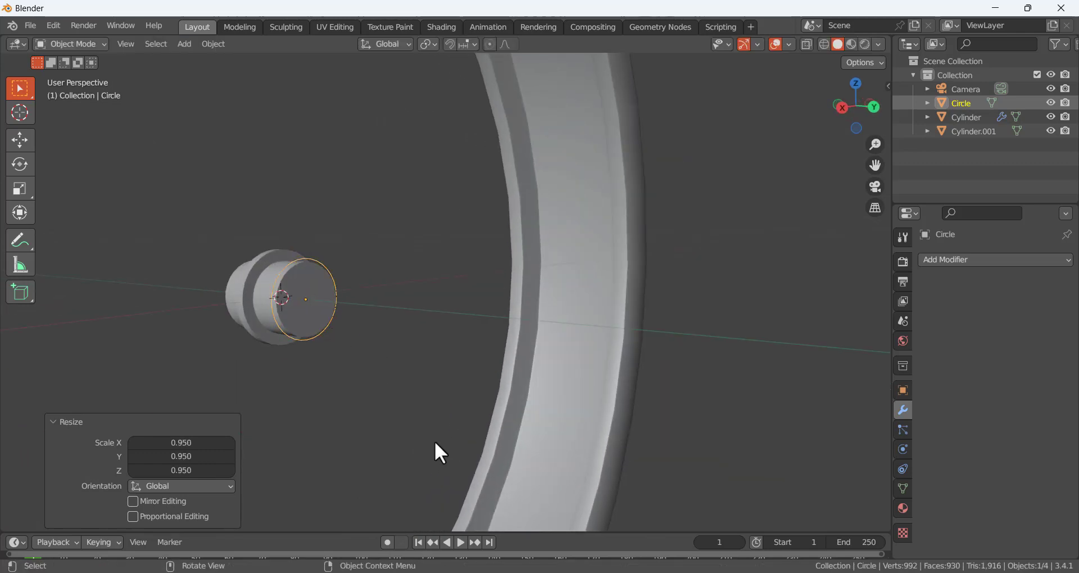
# - Apply the circle's scale
pyautogui.moveTo(435, 444); pyautogui.dragTo(406, 345, button='middle')
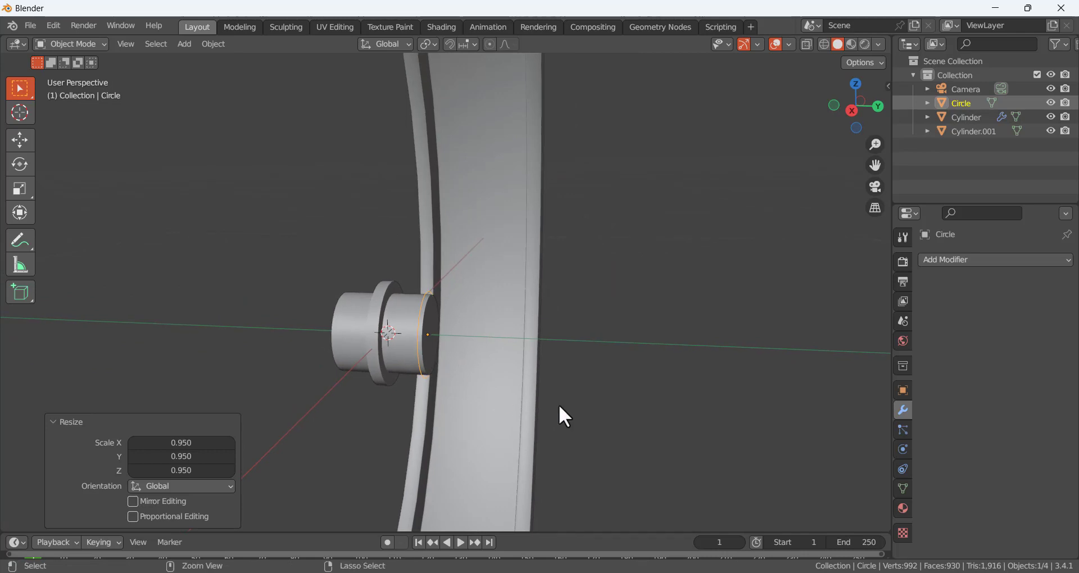
pyautogui.hotkey('ctrl', 'a')
pyautogui.click(531, 388)
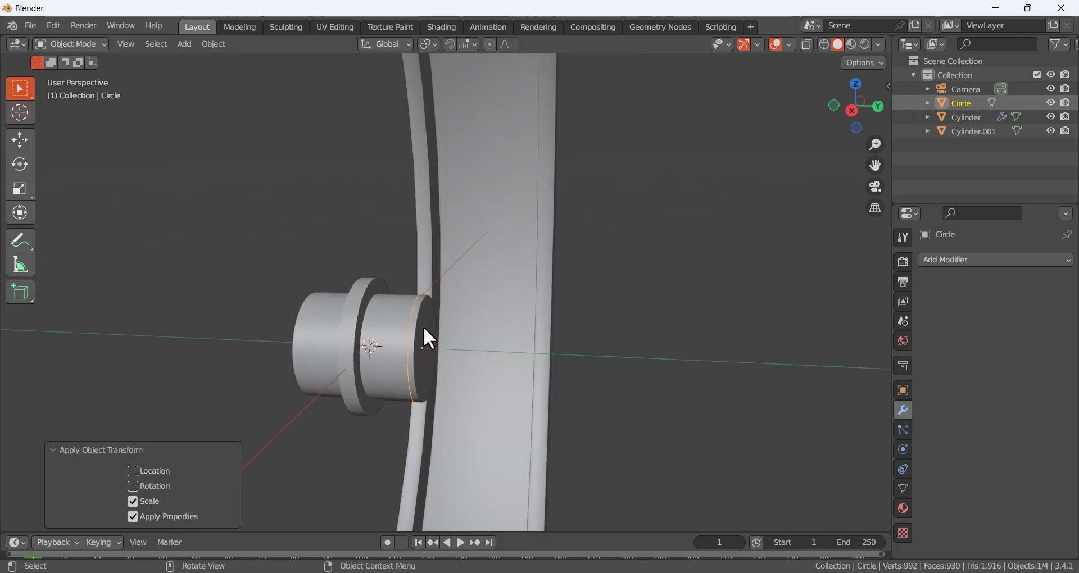
# - Enter Edit Mode on the circle at the hub's end
pyautogui.moveTo(513, 349)
pyautogui.mouseDown(button='middle')
pyautogui.moveTo(468, 344)
pyautogui.moveTo(514, 333)
pyautogui.mouseUp(button='middle')
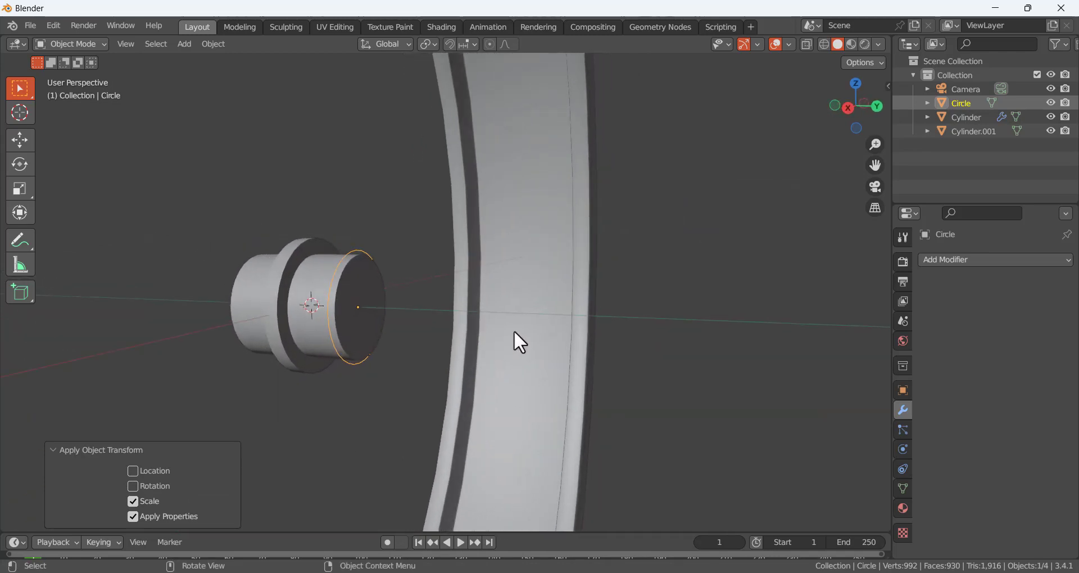
pyautogui.scroll(4, 349, 289)
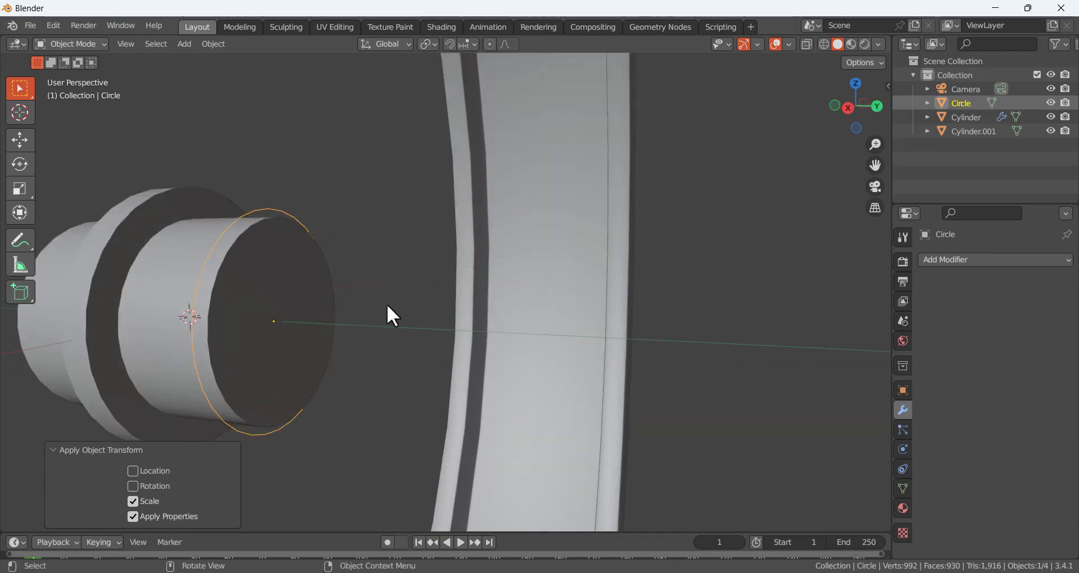
pyautogui.scroll(-3, 388, 315)
pyautogui.scroll(-1, 387, 319)
pyautogui.keyDown('shift'); pyautogui.moveTo(387, 308); pyautogui.dragTo(483, 335, button='middle'); pyautogui.keyUp('shift')
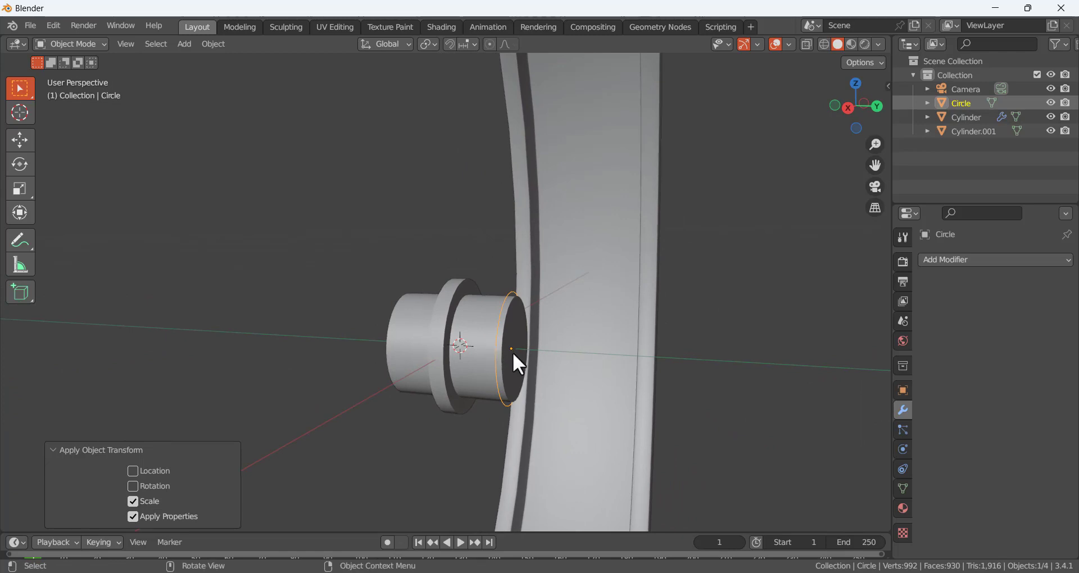
pyautogui.scroll(1, 513, 353)
pyautogui.moveTo(551, 345); pyautogui.dragTo(531, 350, button='middle')
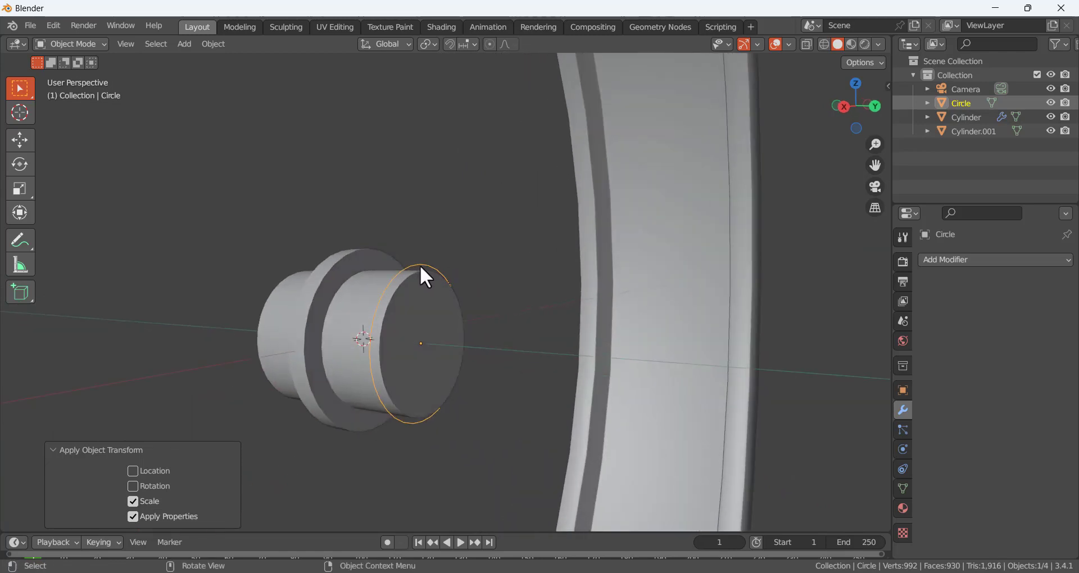
pyautogui.press('Tab')
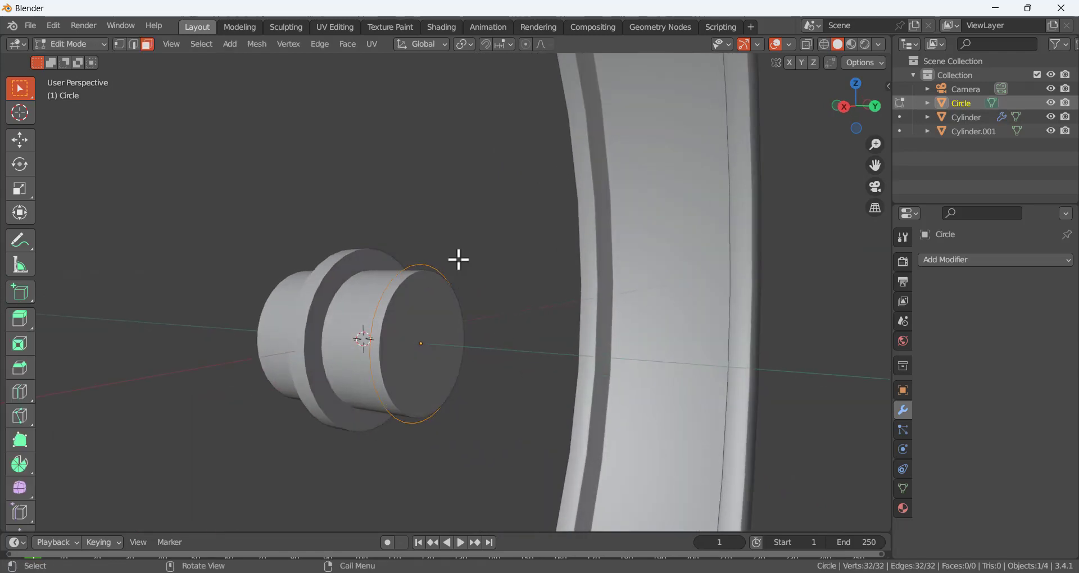
pyautogui.moveTo(467, 263)
pyautogui.mouseDown(button='middle')
pyautogui.moveTo(457, 264)
pyautogui.moveTo(474, 262)
pyautogui.mouseUp(button='middle')
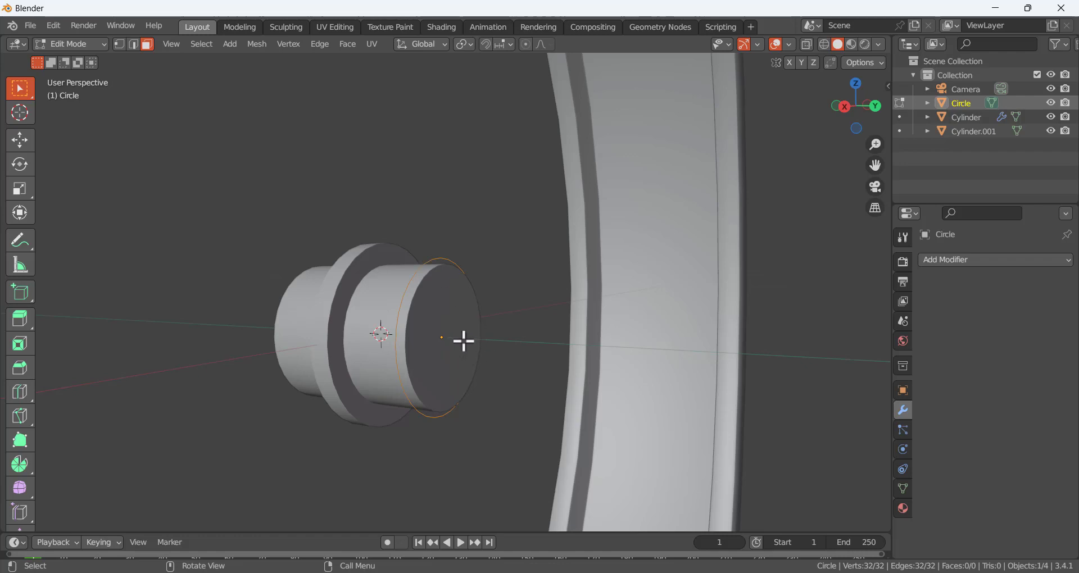
pyautogui.press('g')
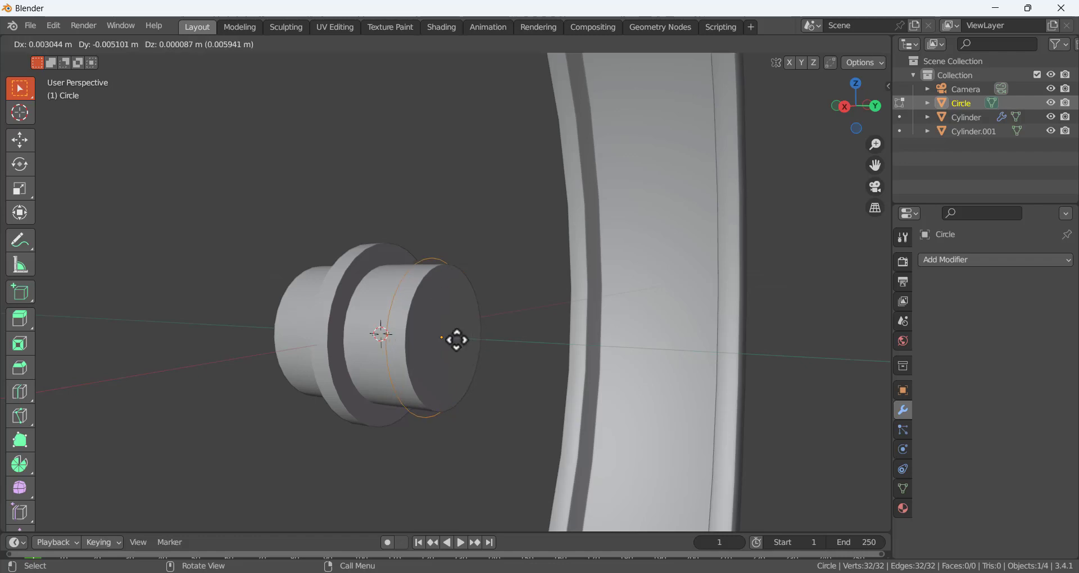
pyautogui.rightClick(456, 340)
pyautogui.hotkey('ctrl', 'z')
# - Select the circle's edge loop in edge mode and extrude it about 0.04 m along negative Y towards the hub's flange
pyautogui.moveTo(433, 223)
pyautogui.mouseDown(button='middle')
pyautogui.moveTo(448, 223)
pyautogui.moveTo(423, 217)
pyautogui.mouseUp(button='middle')
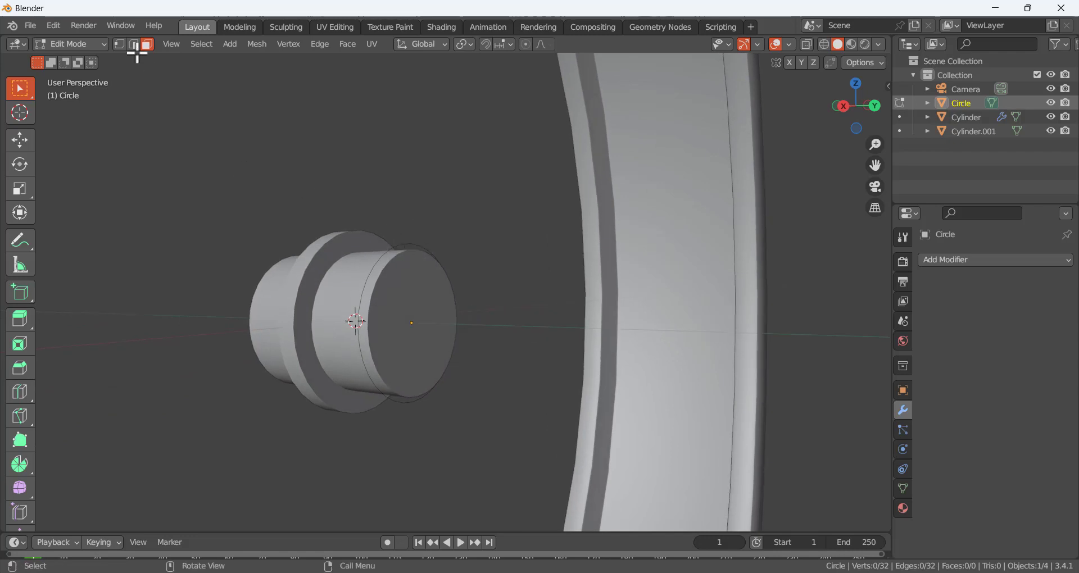
pyautogui.click(134, 44)
pyautogui.keyDown('alt'); pyautogui.click(410, 241); pyautogui.keyUp('alt')
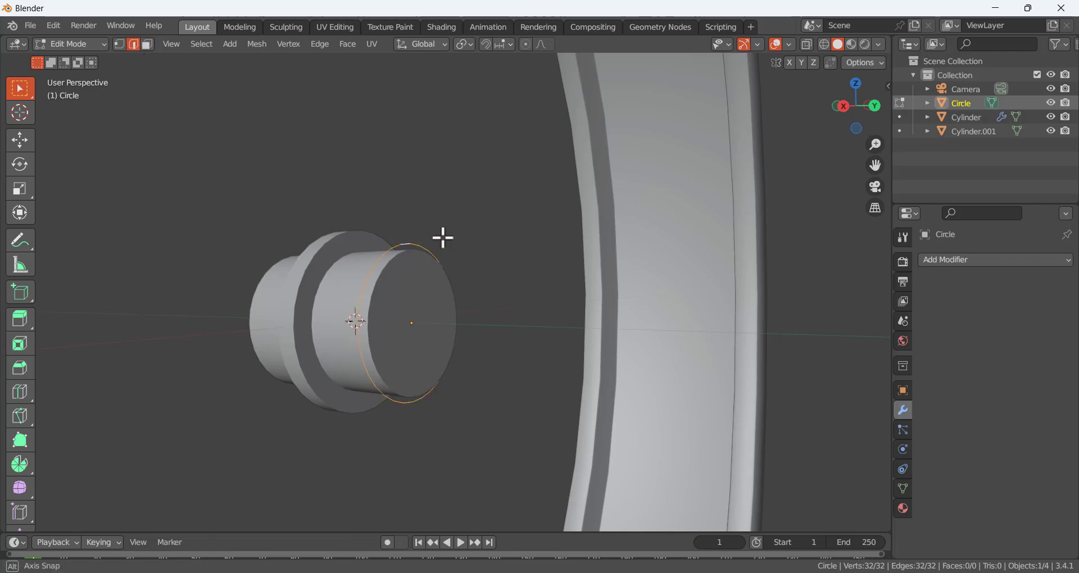
pyautogui.moveTo(441, 236); pyautogui.dragTo(457, 240, button='middle')
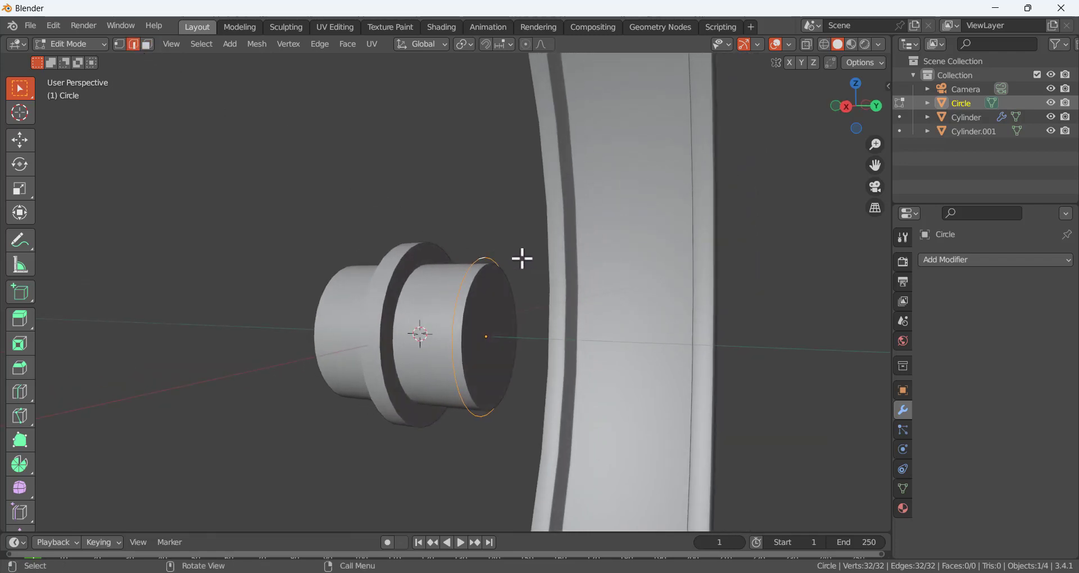
pyautogui.press('e')
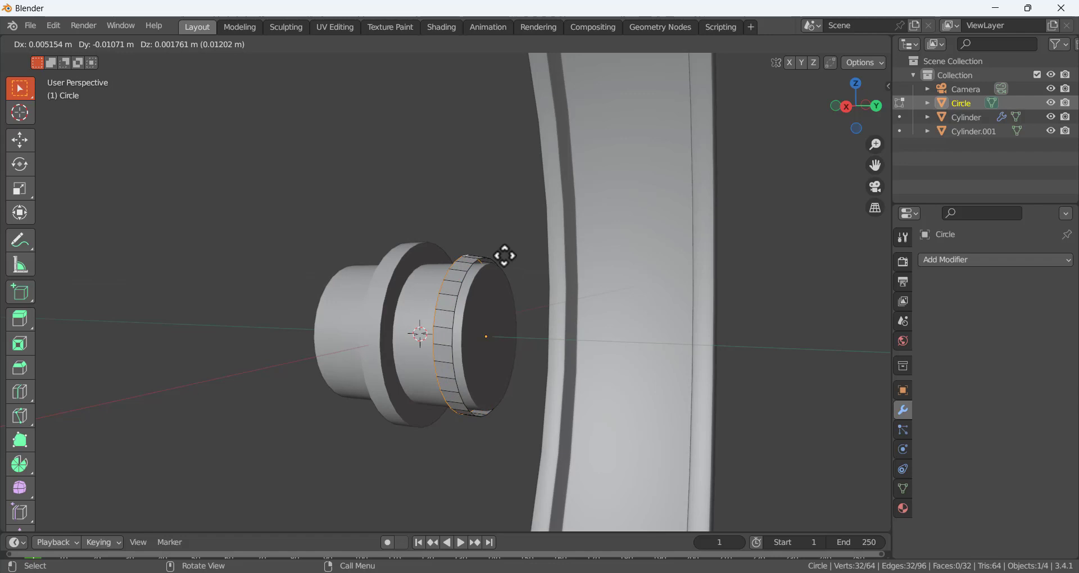
pyautogui.press('y')
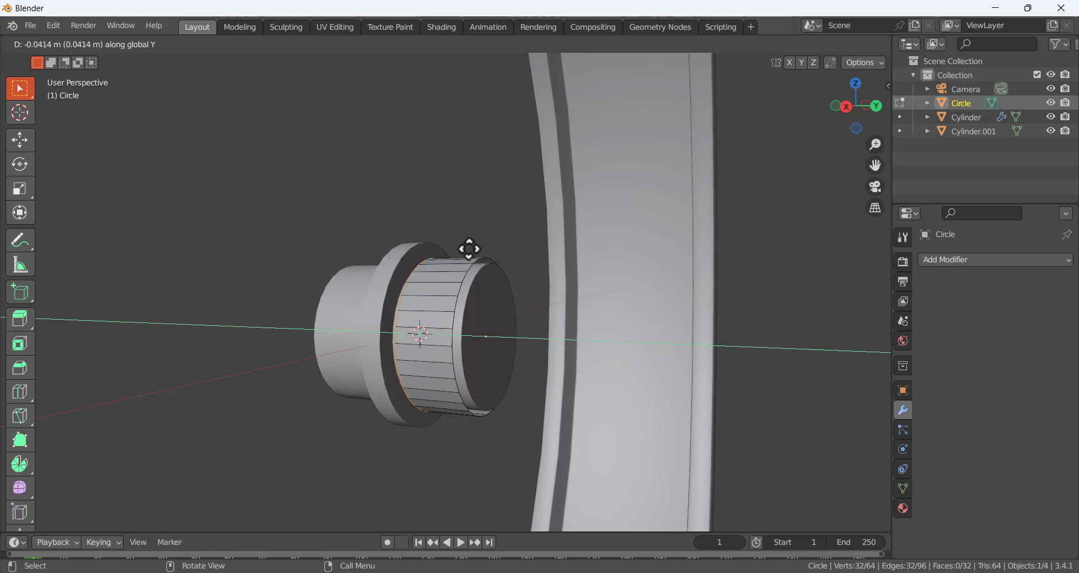
pyautogui.click(474, 243)
pyautogui.click(482, 238)
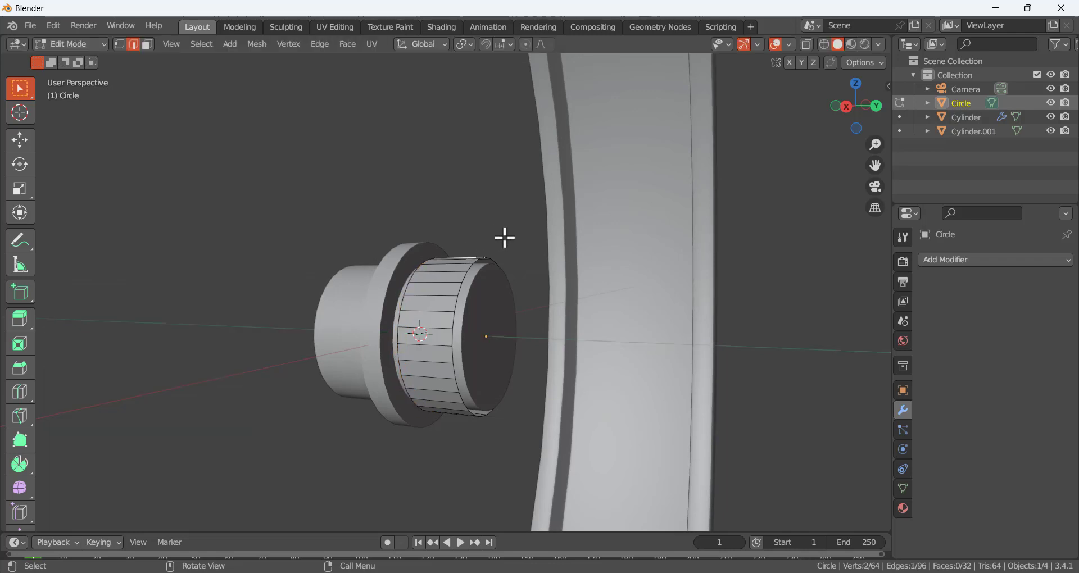
# - Fill the extruded sleeve's outer edge loop with a face and return to Object Mode
pyautogui.moveTo(505, 237); pyautogui.dragTo(495, 233, button='middle')
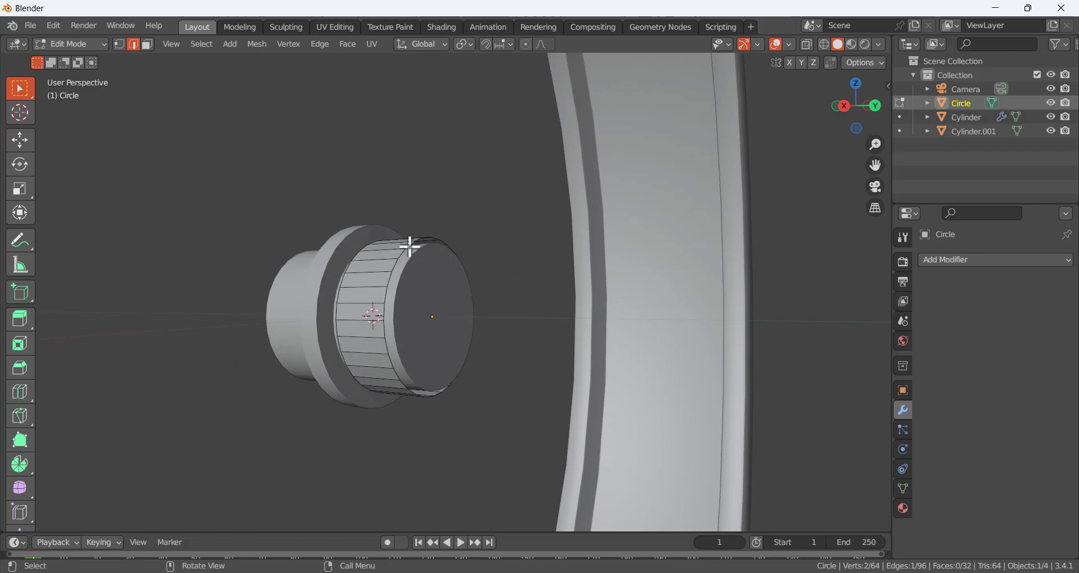
pyautogui.keyDown('alt'); pyautogui.click(410, 246); pyautogui.keyUp('alt')
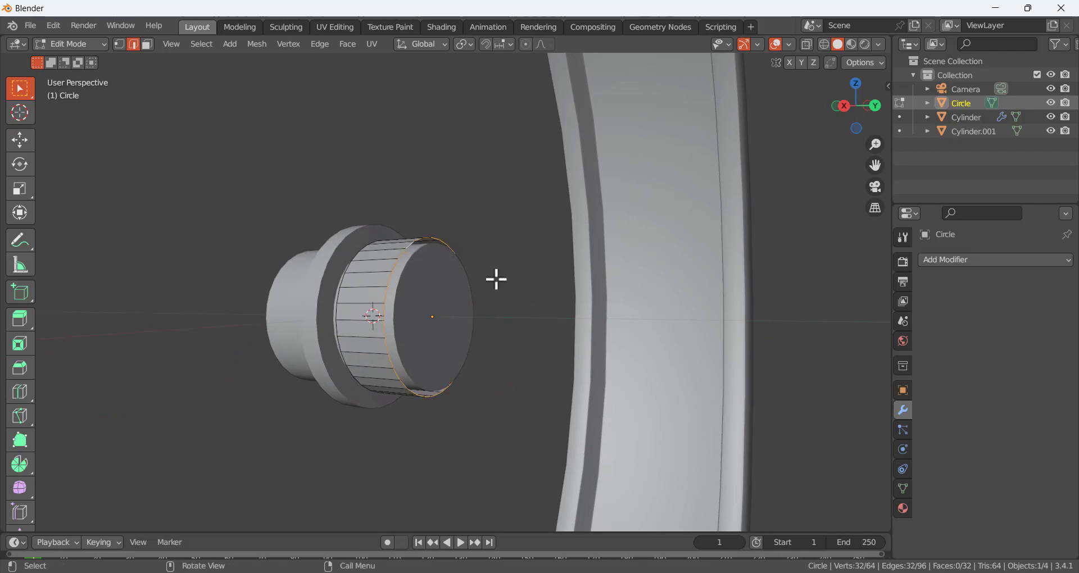
pyautogui.press('f')
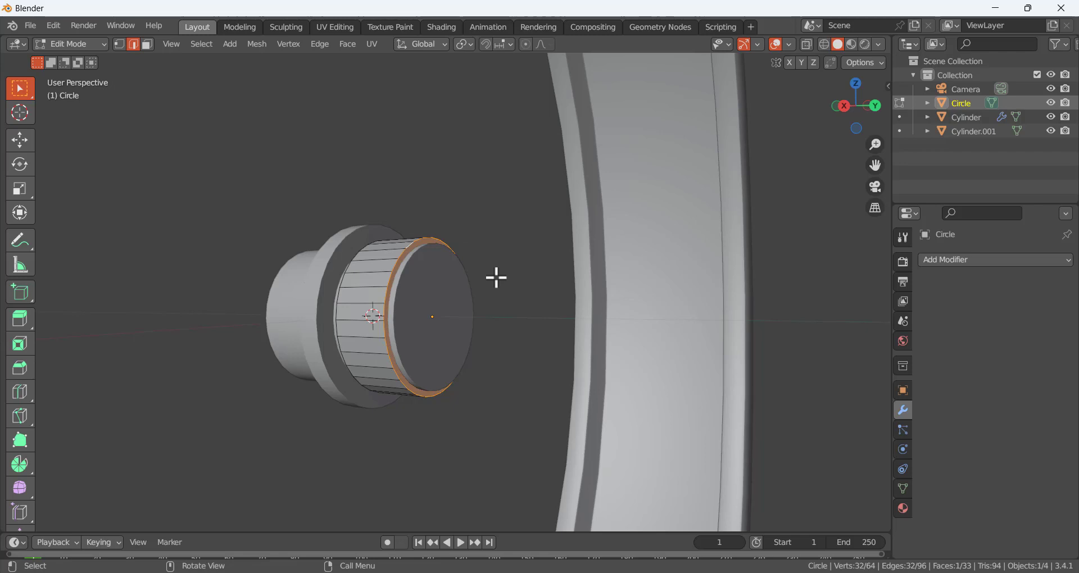
pyautogui.press('Tab')
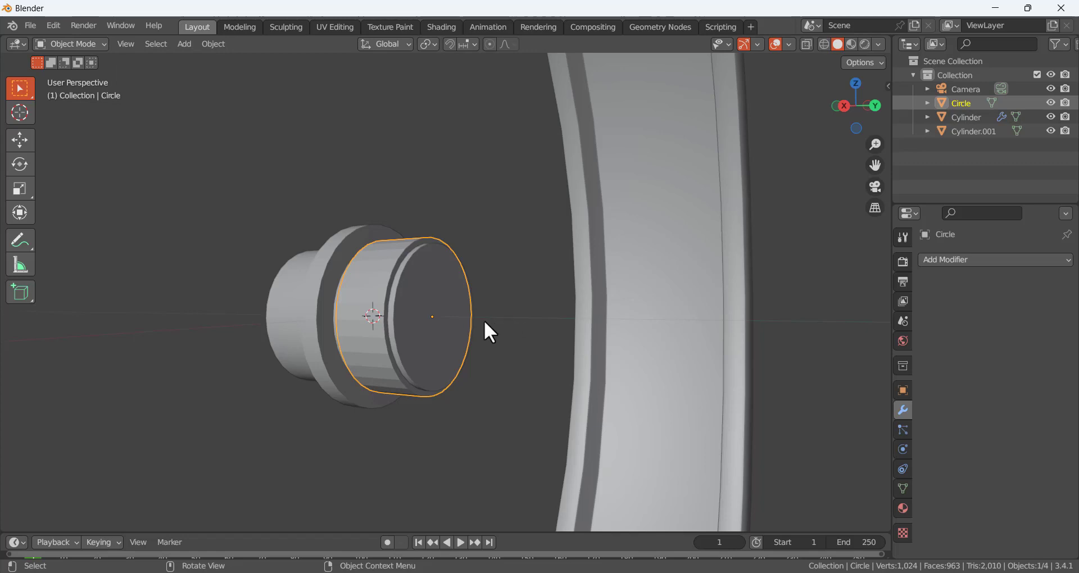
# - Move the capped sleeve about 0.0065 m along positive Y and apply its location, rotation and scale
pyautogui.press('g')
pyautogui.press('y')
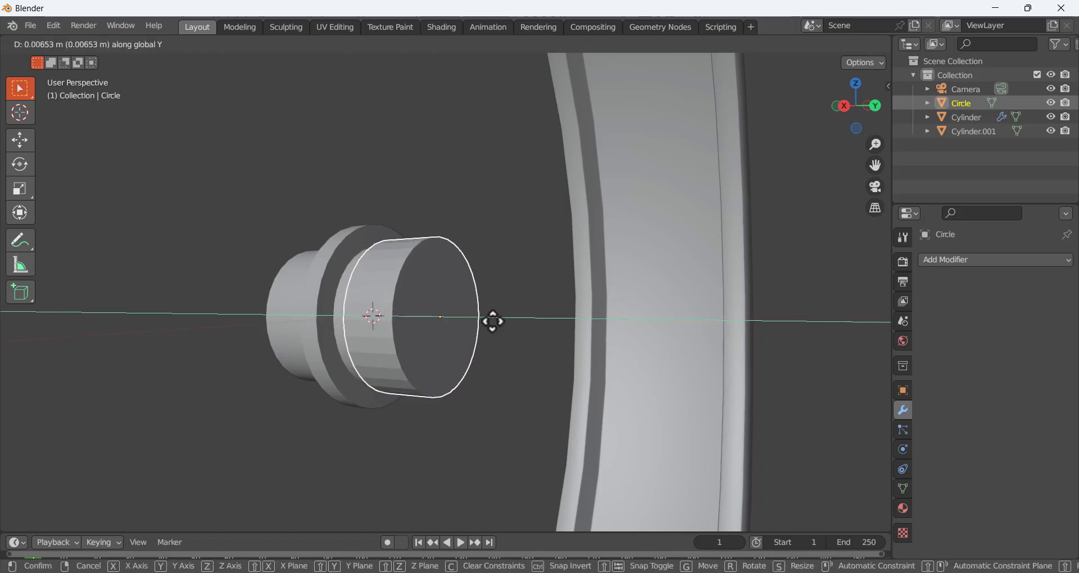
pyautogui.click(494, 322)
pyautogui.moveTo(494, 321)
pyautogui.mouseDown(button='middle')
pyautogui.moveTo(495, 339)
pyautogui.moveTo(503, 336)
pyautogui.mouseUp(button='middle')
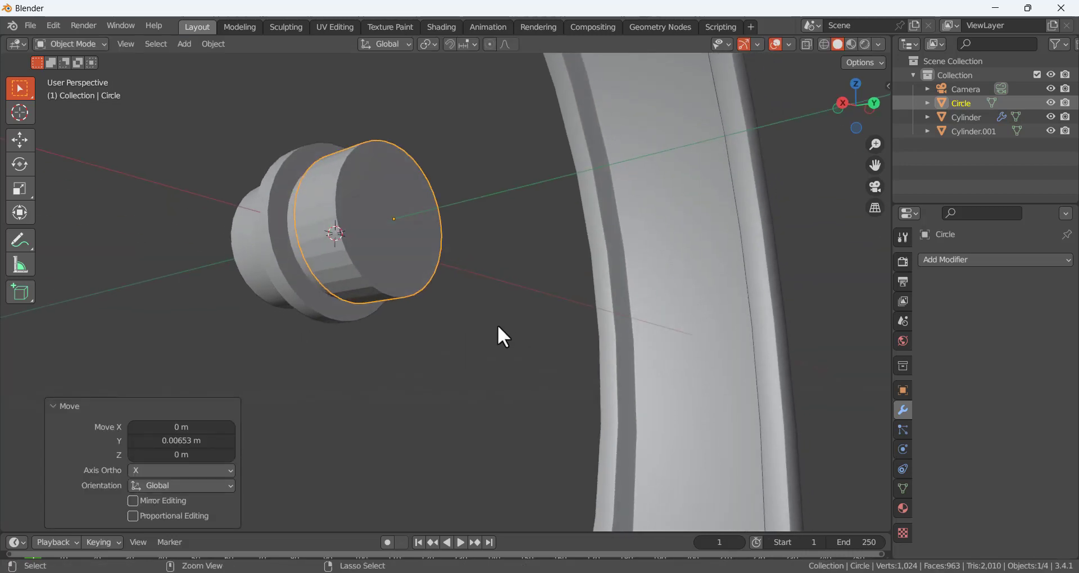
pyautogui.hotkey('ctrl', 'a')
pyautogui.click(490, 341)
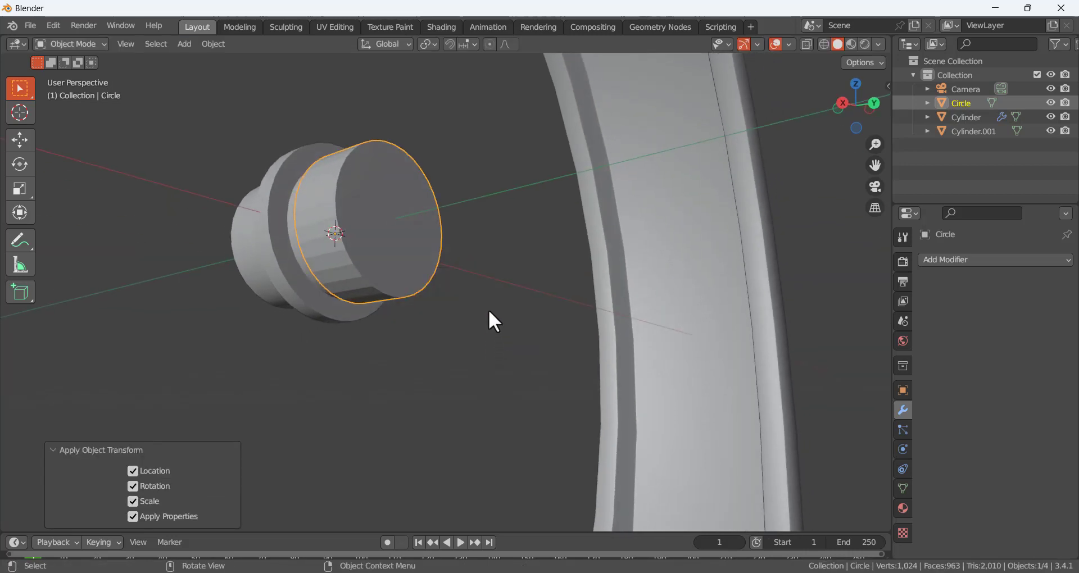
# - Enter Edit Mode on the capped sleeve and select one side face at its lowest point in face mode
pyautogui.press('Tab')
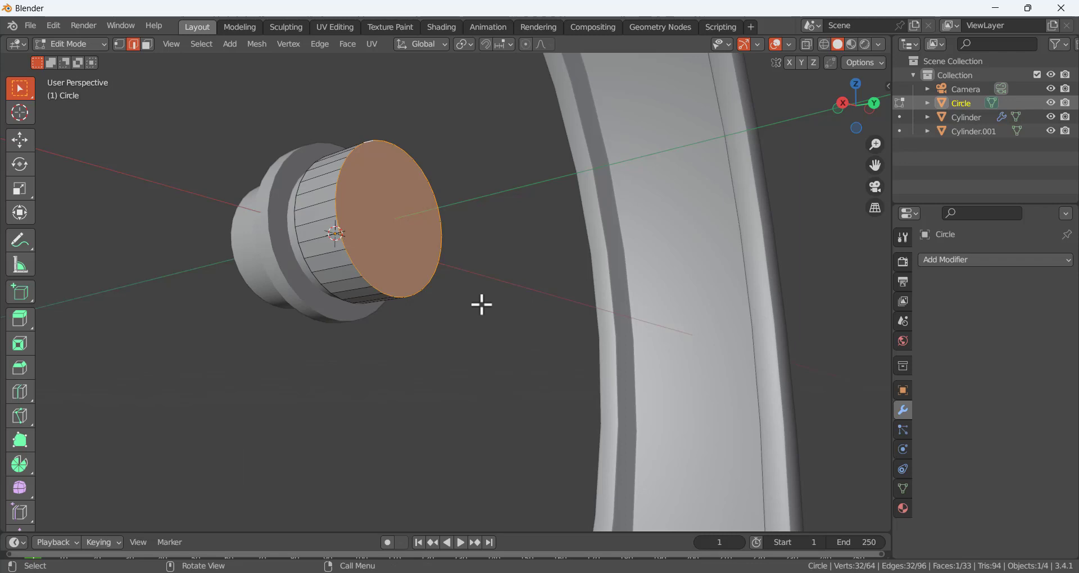
pyautogui.moveTo(485, 313); pyautogui.dragTo(439, 259, button='middle')
pyautogui.click(438, 259)
pyautogui.moveTo(352, 171); pyautogui.dragTo(325, 231, button='middle')
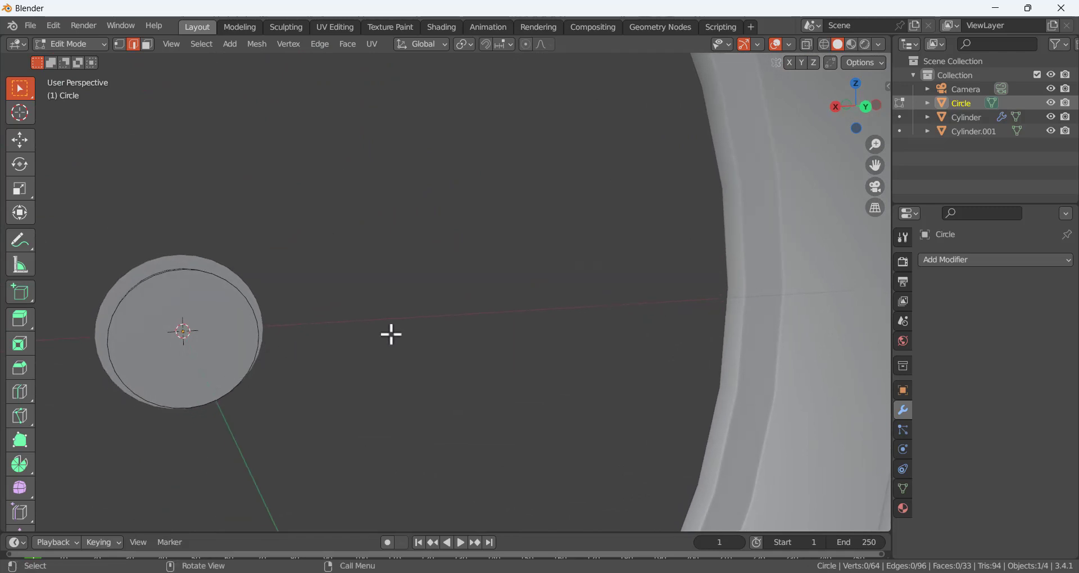
pyautogui.moveTo(269, 366); pyautogui.dragTo(223, 230, button='middle')
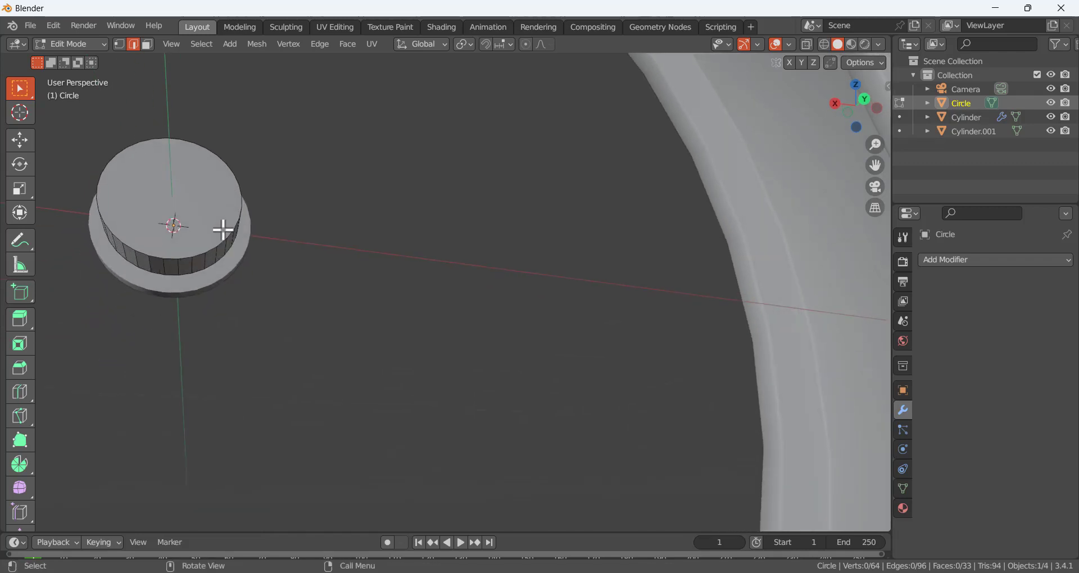
pyautogui.press('3')
pyautogui.click(173, 269)
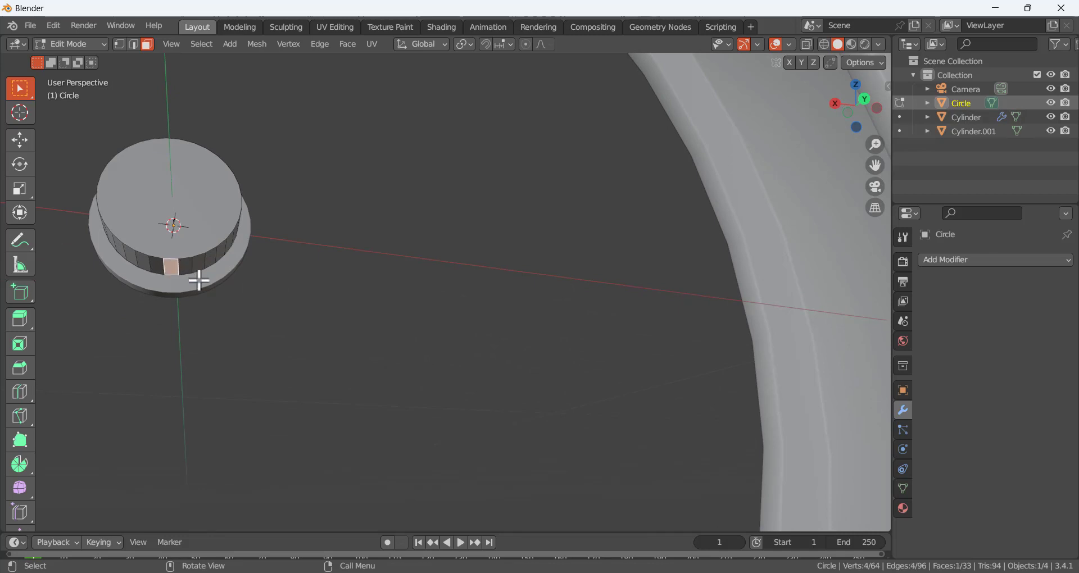
# - Extend the selection to four adjacent side faces centred on the sleeve's underside
pyautogui.press('KP_1')
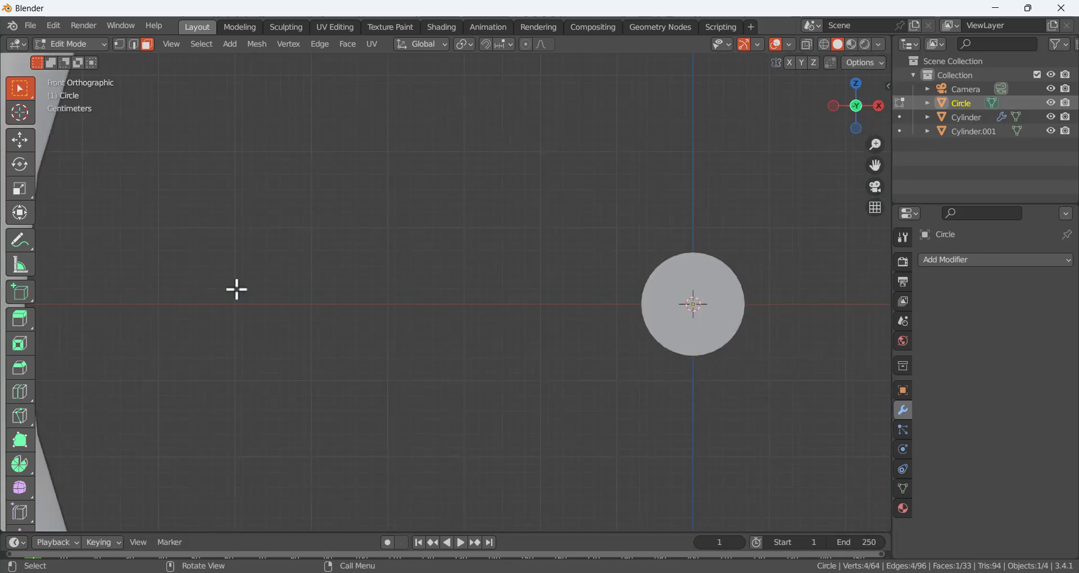
pyautogui.scroll(-2, 315, 291)
pyautogui.moveTo(583, 318); pyautogui.dragTo(575, 352, button='middle')
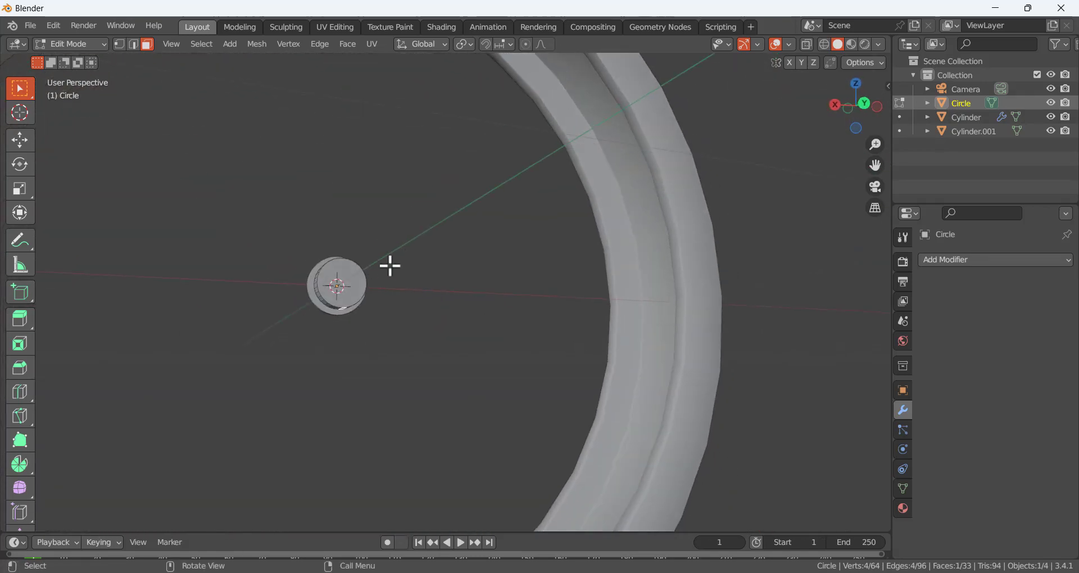
pyautogui.moveTo(390, 265); pyautogui.dragTo(327, 237, button='middle')
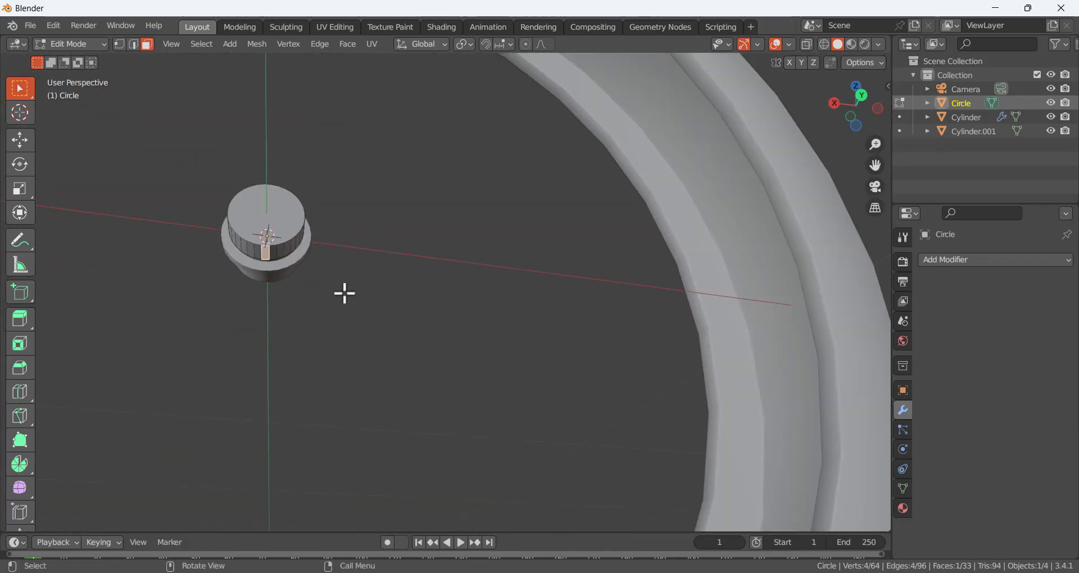
pyautogui.keyDown('shift'); pyautogui.moveTo(325, 285); pyautogui.dragTo(380, 334, button='middle'); pyautogui.keyUp('shift')
pyautogui.scroll(3, 353, 297)
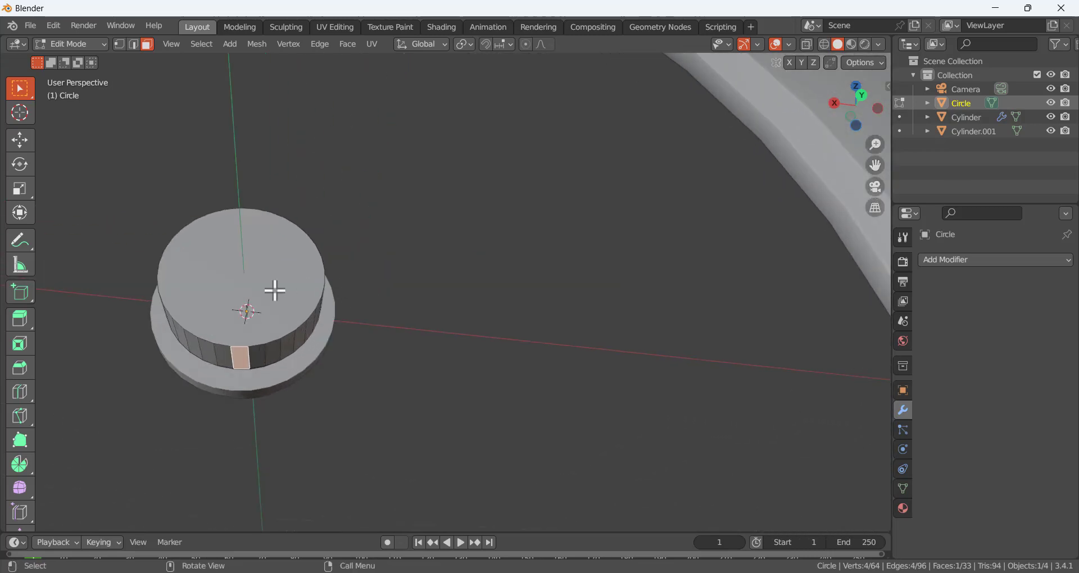
pyautogui.keyDown('shift'); pyautogui.click(258, 355); pyautogui.keyUp('shift')
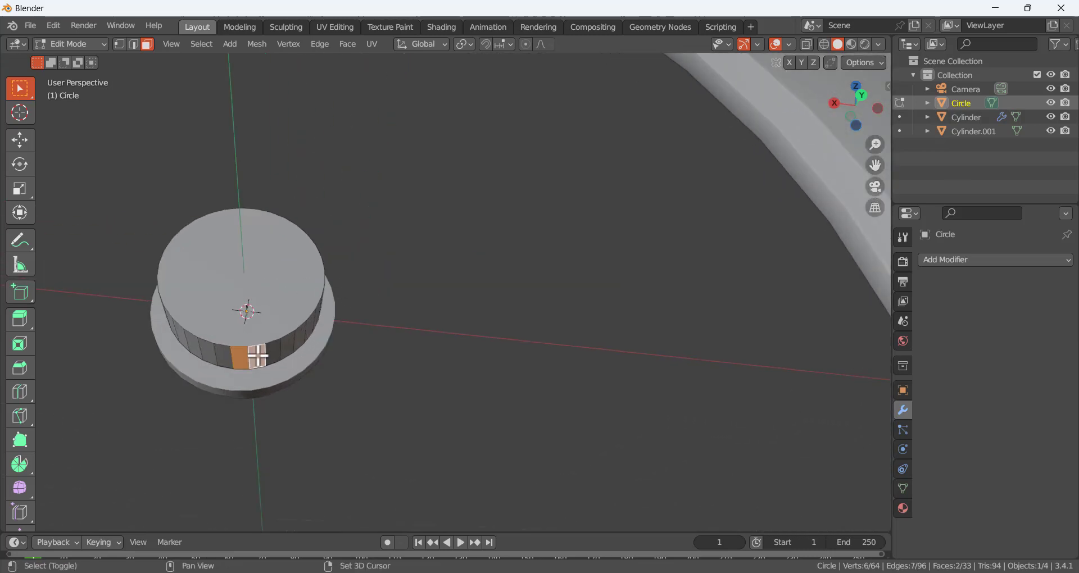
pyautogui.keyDown('shift'); pyautogui.click(224, 352); pyautogui.keyUp('shift')
pyautogui.keyDown('shift'); pyautogui.click(207, 354); pyautogui.keyUp('shift')
# - Examine the four selected faces from the front in wireframe display to check their position around the vertical axis
pyautogui.scroll(2, 231, 348)
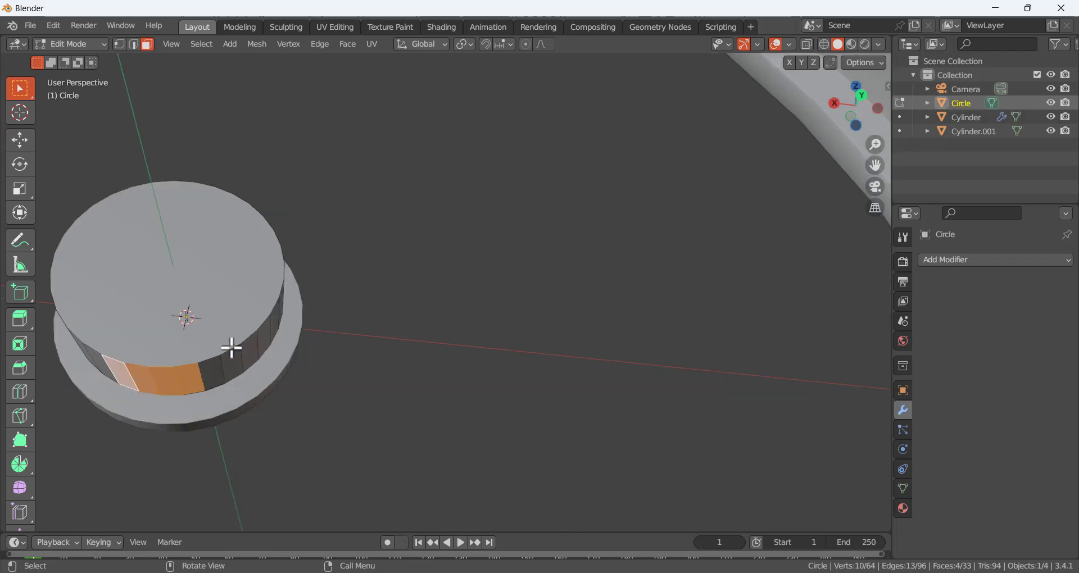
pyautogui.moveTo(217, 339); pyautogui.dragTo(230, 363, button='middle')
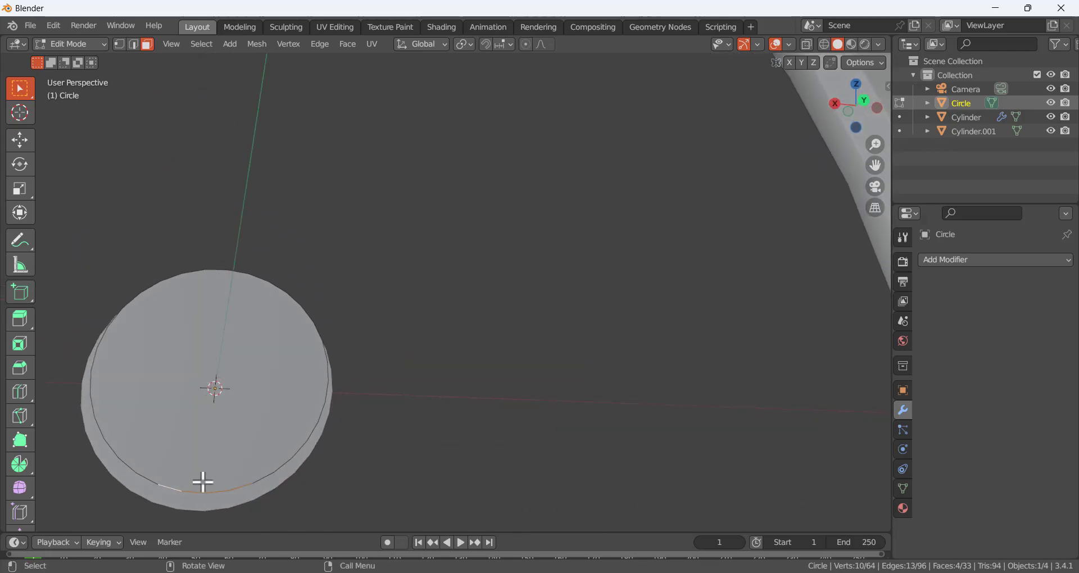
pyautogui.press('KP_1')
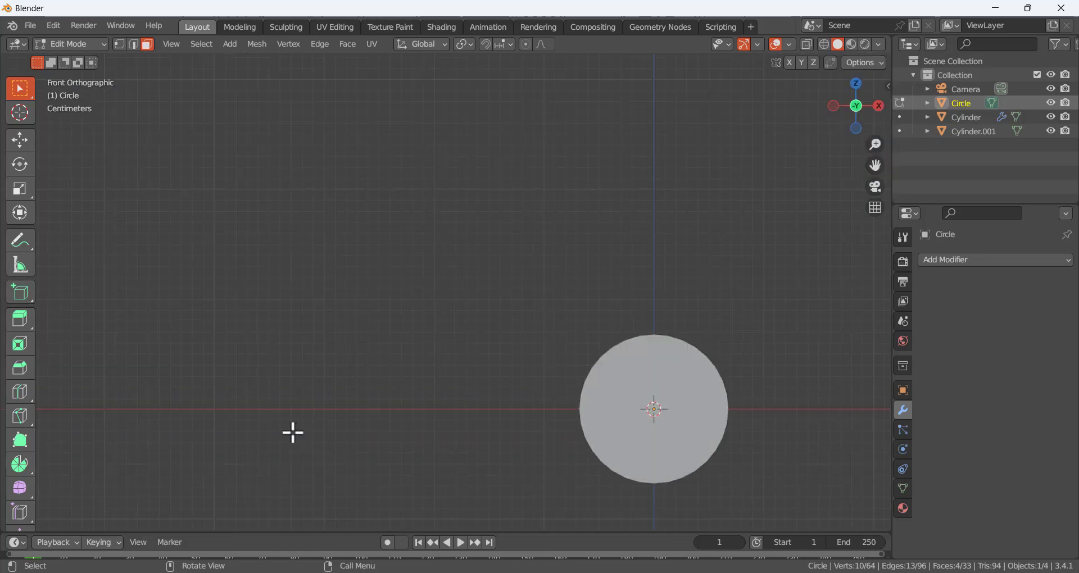
pyautogui.hotkey('shift', 'z')
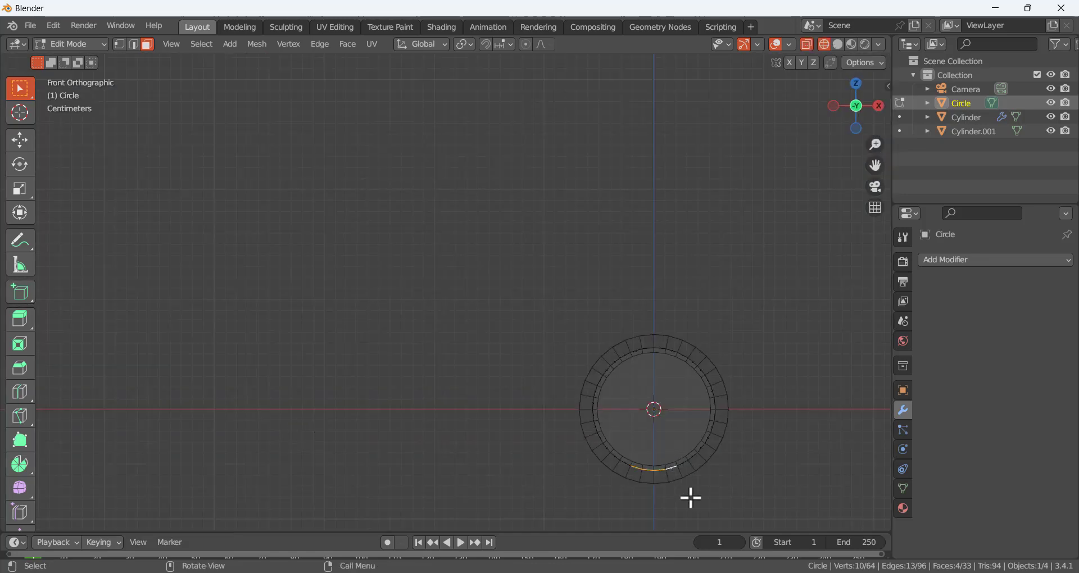
pyautogui.keyDown('shift'); pyautogui.moveTo(697, 489); pyautogui.dragTo(549, 321, button='middle'); pyautogui.keyUp('shift')
pyautogui.scroll(4, 549, 306)
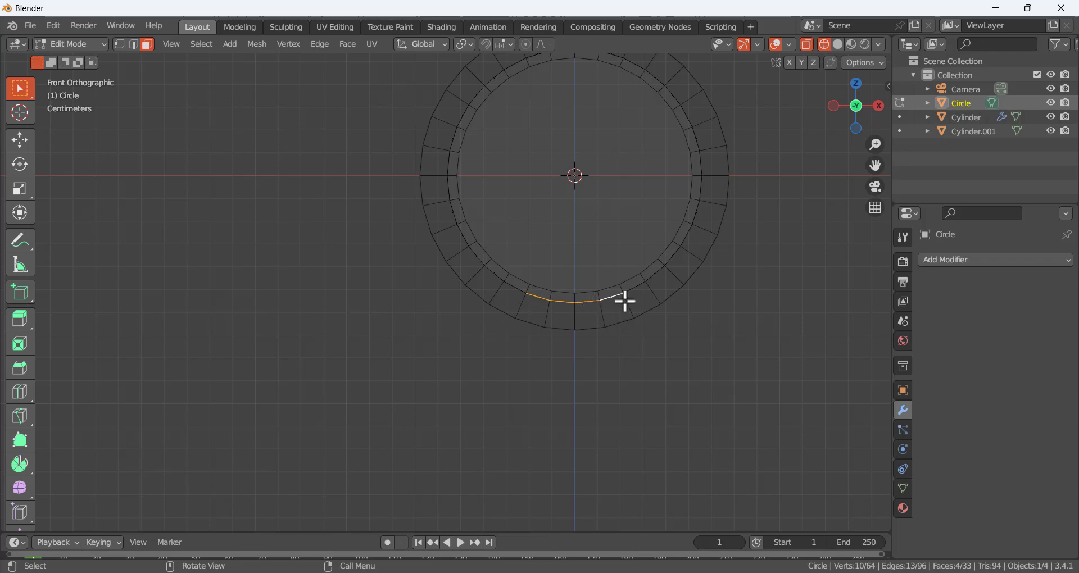
pyautogui.scroll(-4, 567, 312)
pyautogui.moveTo(554, 312); pyautogui.dragTo(813, 310, button='middle')
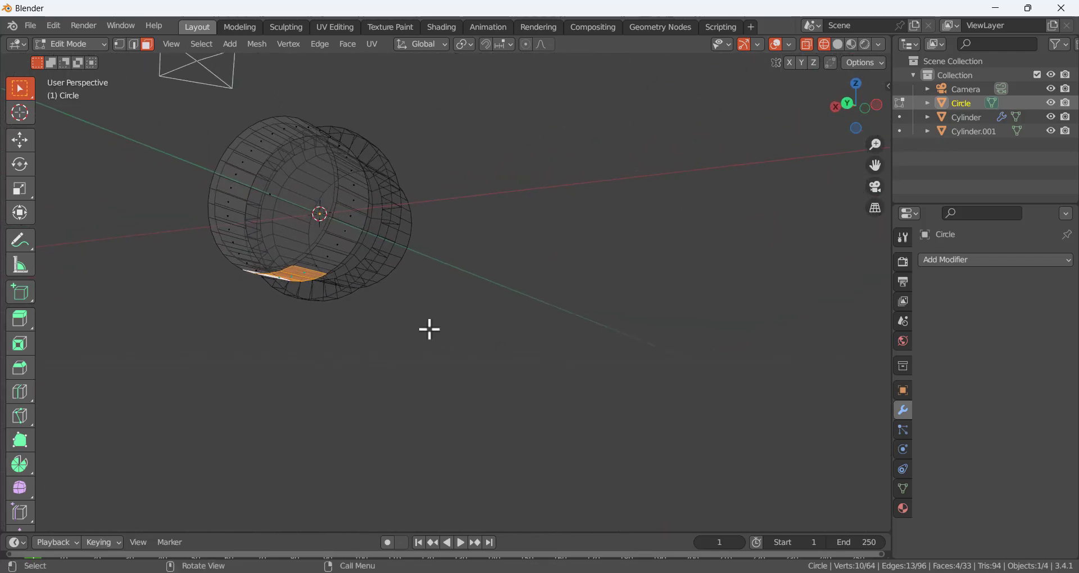
pyautogui.hotkey('shift', 'z')
pyautogui.scroll(-4, 372, 325)
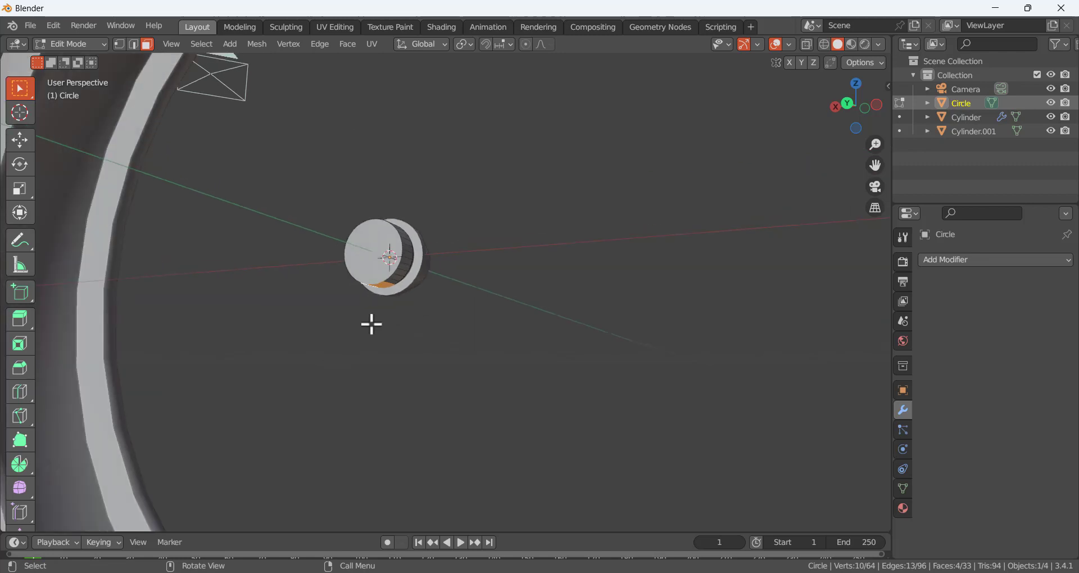
pyautogui.moveTo(371, 325); pyautogui.dragTo(465, 306, button='middle')
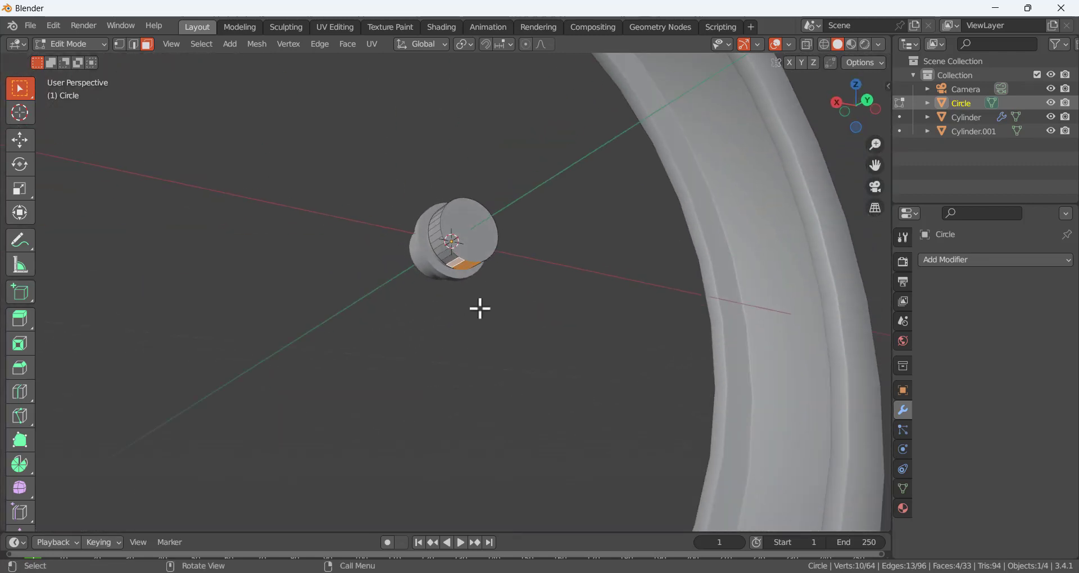
# - Duplicate the four selected faces in place and extrude the copy about 0.747 m down towards the ring as a spoke
pyautogui.press('e')
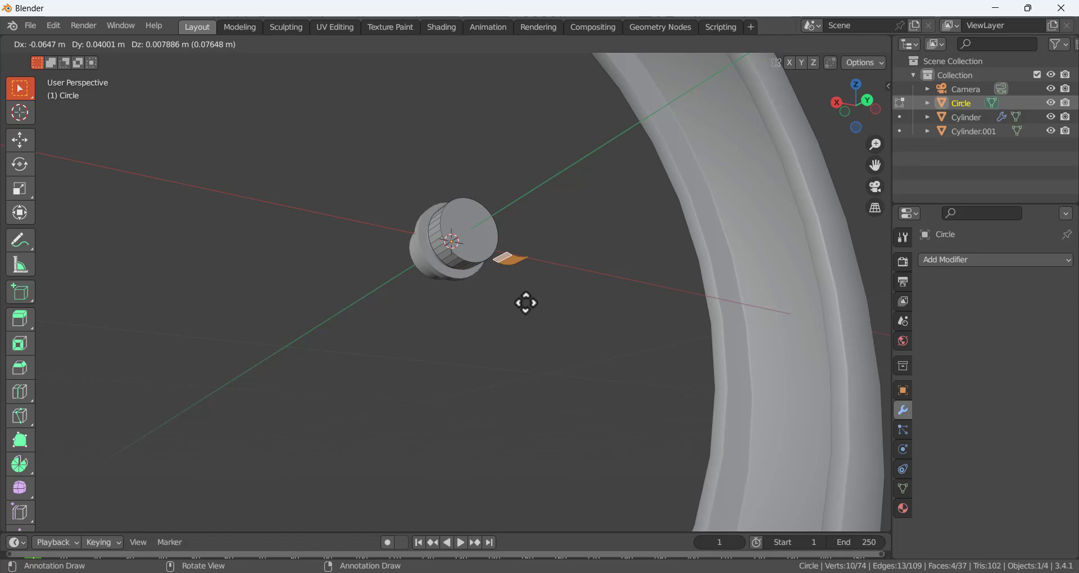
pyautogui.rightClick(526, 303)
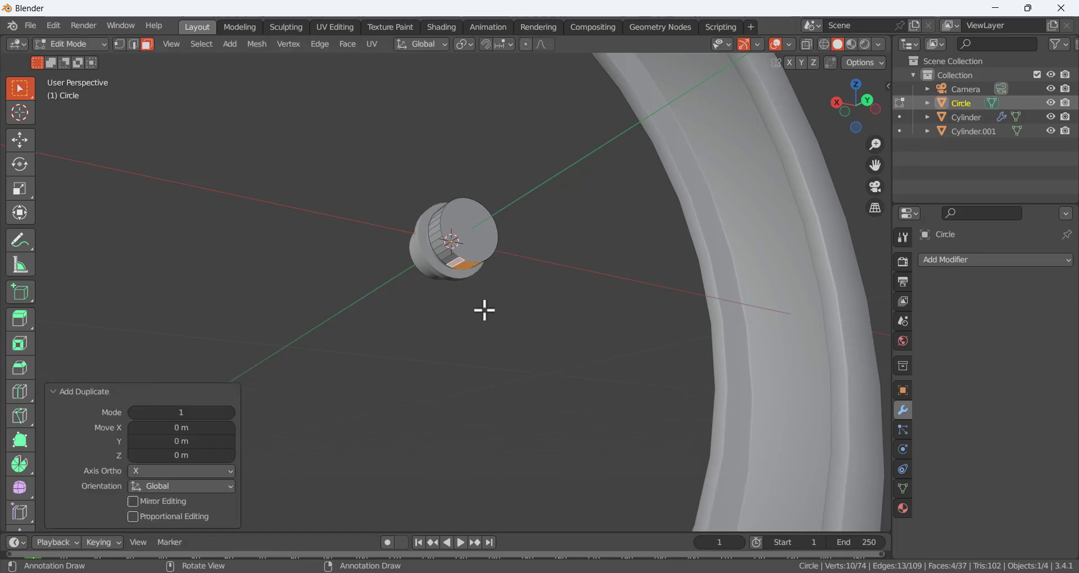
pyautogui.scroll(-4, 484, 309)
pyautogui.moveTo(475, 309); pyautogui.dragTo(446, 335, button='middle')
pyautogui.scroll(3, 458, 308)
pyautogui.scroll(-3, 441, 316)
pyautogui.press('e')
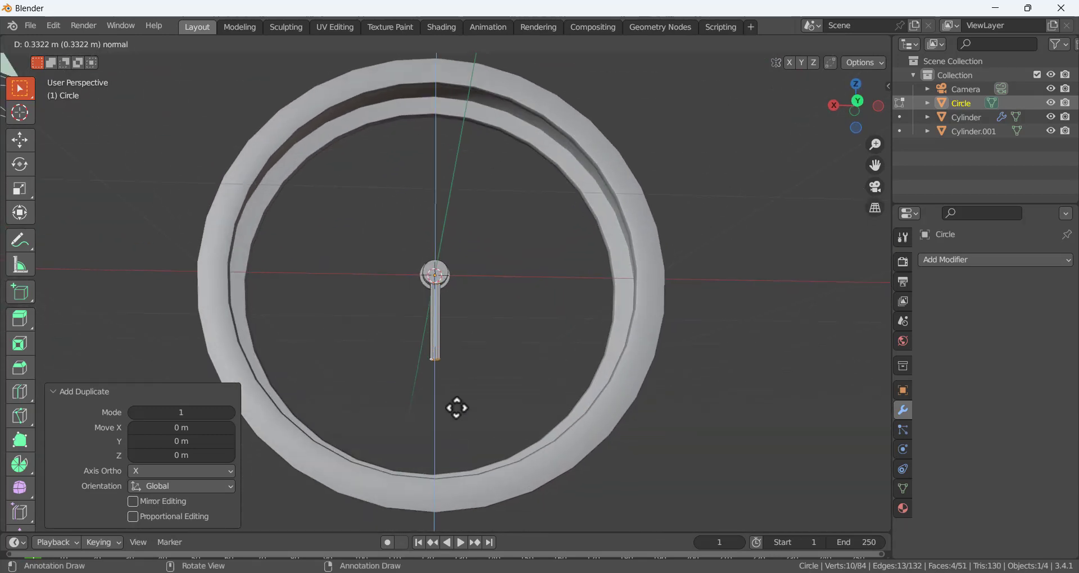
pyautogui.click(462, 505)
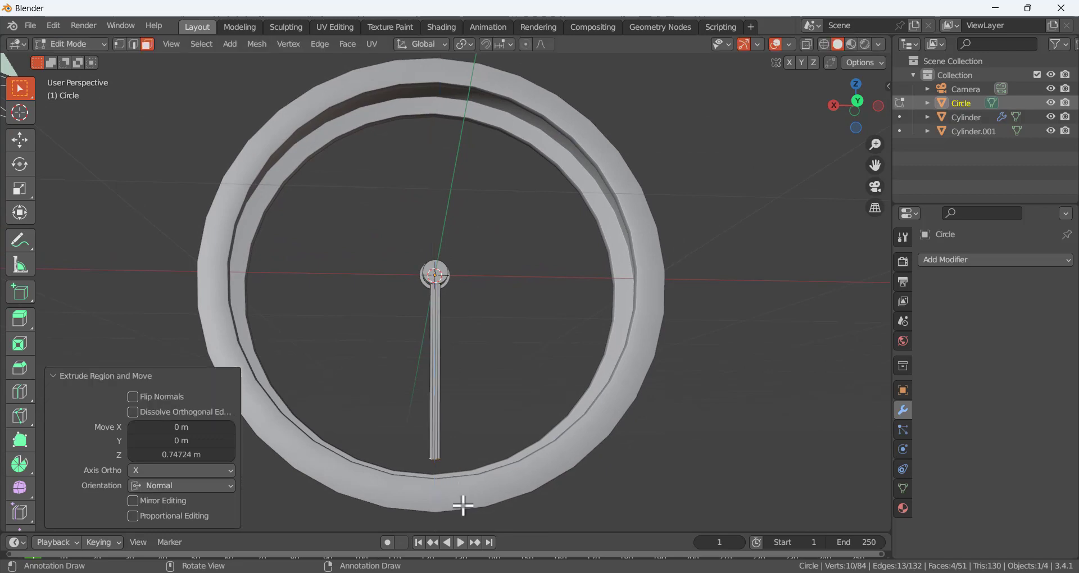
# - Flatten the spoke's curved end near the ring by scaling its faces to 0 along Z, and deselect everything
pyautogui.moveTo(464, 446); pyautogui.dragTo(462, 263, button='middle')
pyautogui.scroll(2, 481, 454)
pyautogui.scroll(-2, 477, 456)
pyautogui.scroll(2, 439, 476)
pyautogui.moveTo(444, 354); pyautogui.dragTo(440, 327, button='middle')
pyautogui.scroll(4, 449, 309)
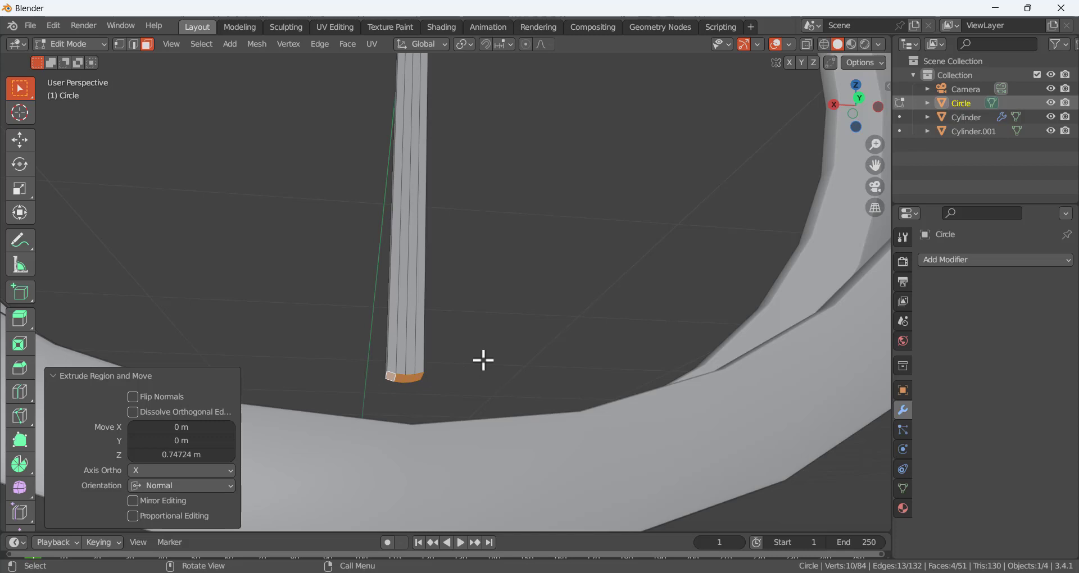
pyautogui.press('s')
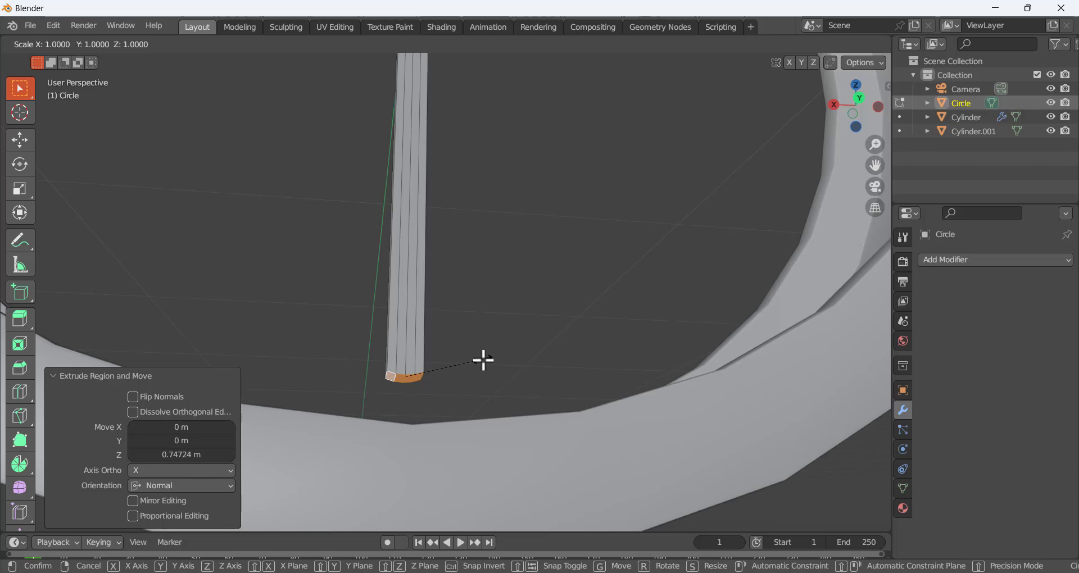
pyautogui.write('z')
pyautogui.write('0')
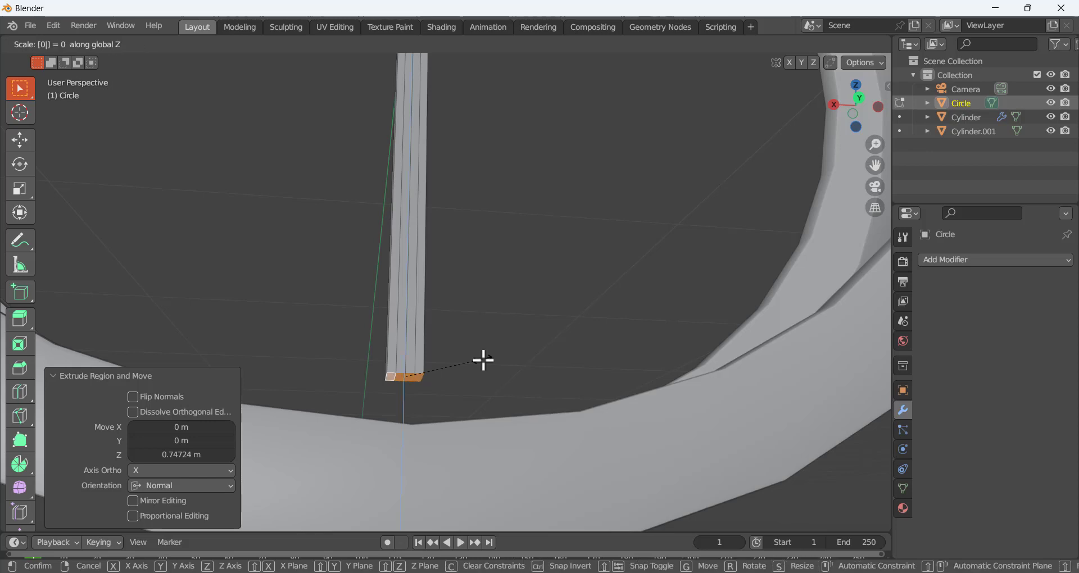
pyautogui.press('Return')
pyautogui.moveTo(482, 358); pyautogui.dragTo(424, 318, button='middle')
pyautogui.click(506, 303)
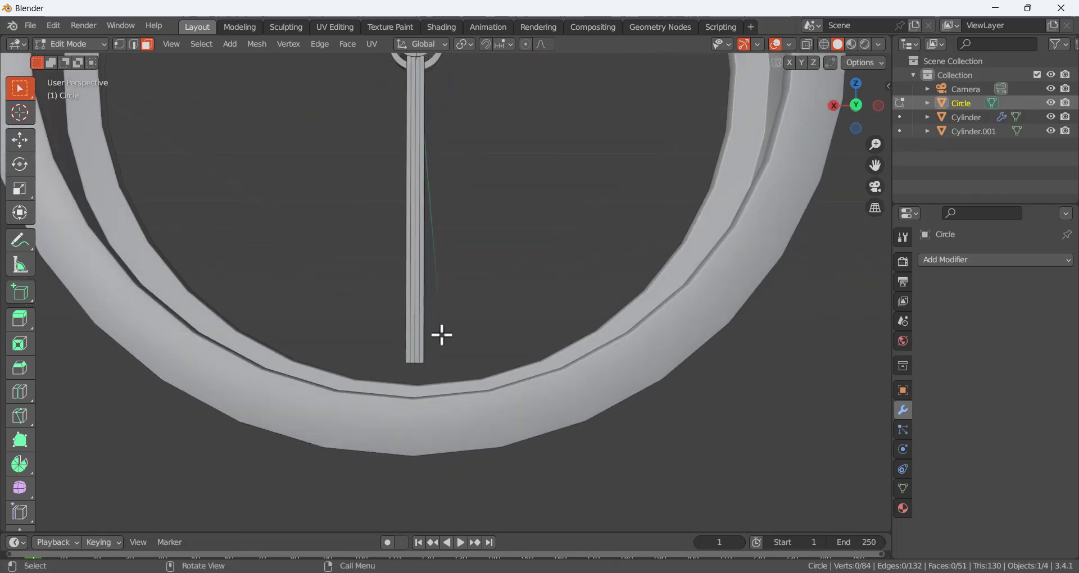
# - Select the four edges on the positive Y side of the spoke's lower end and bevel them about 0.0254 m with 11 segments
pyautogui.scroll(2, 441, 335)
pyautogui.moveTo(403, 397); pyautogui.dragTo(451, 366, button='middle')
pyautogui.moveTo(532, 336); pyautogui.dragTo(522, 341, button='middle')
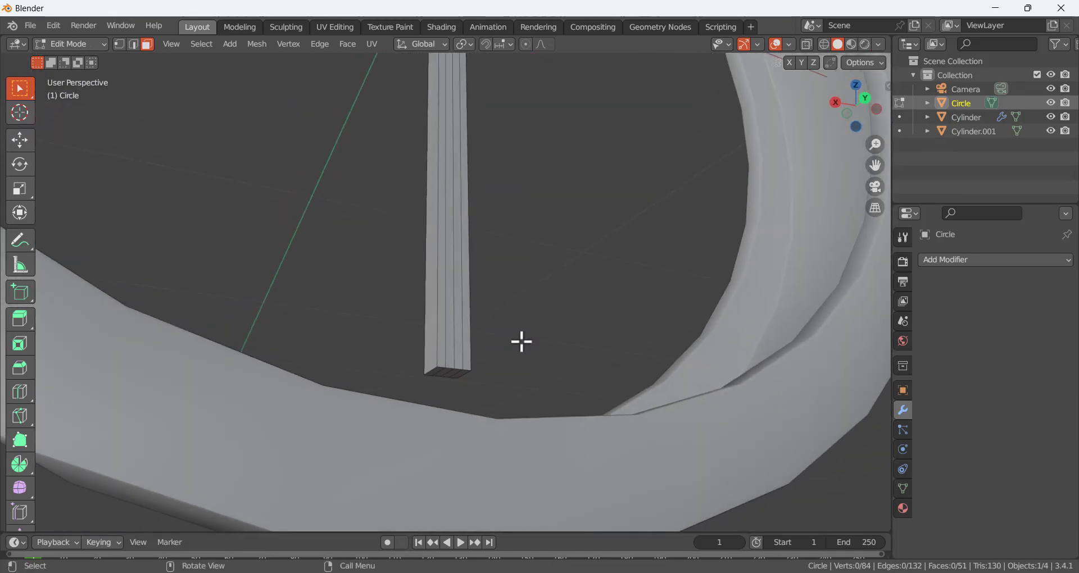
pyautogui.scroll(4, 490, 349)
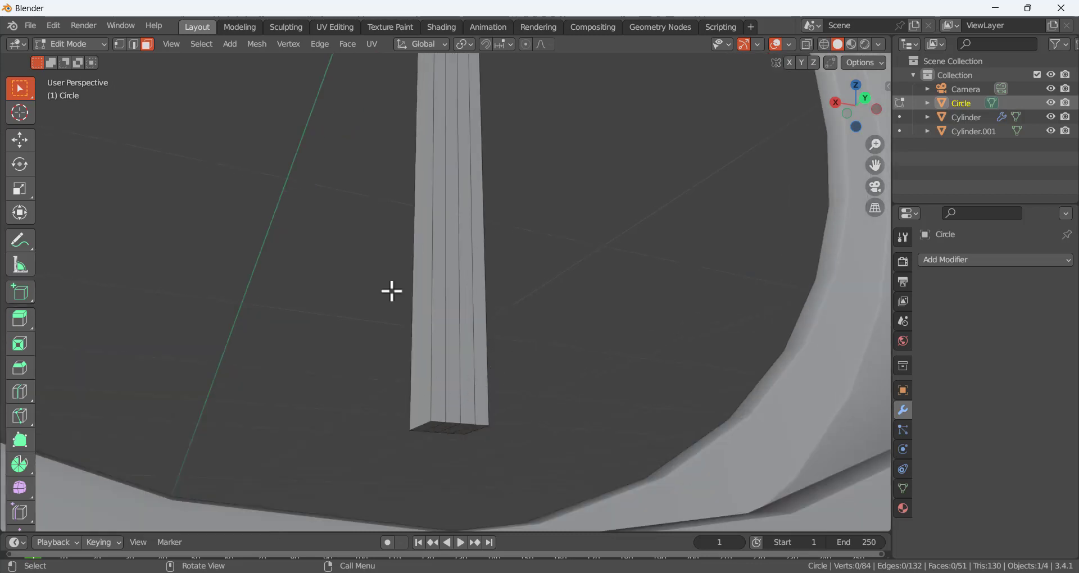
pyautogui.press('2')
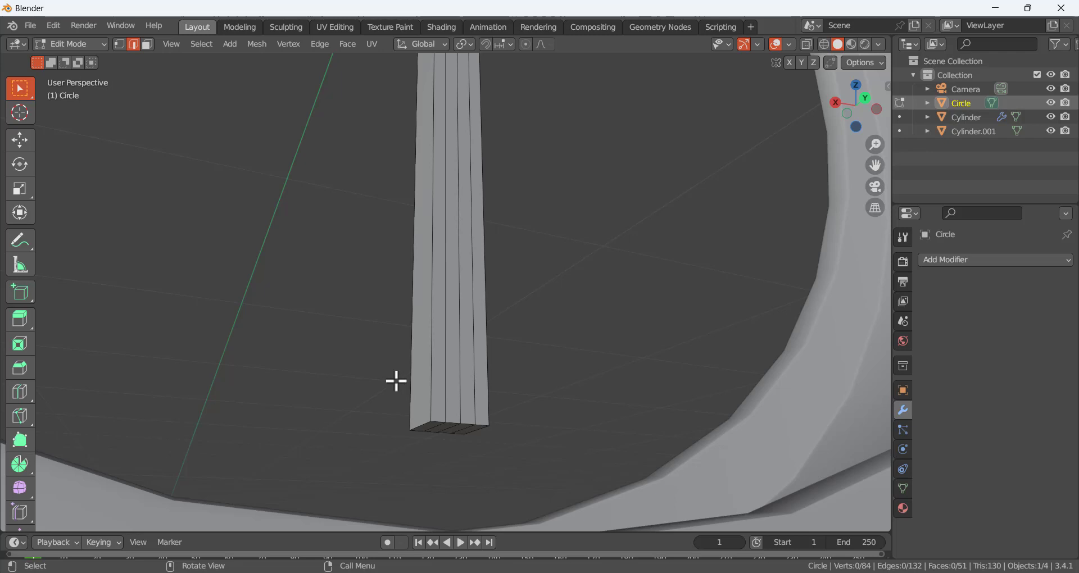
pyautogui.keyDown('alt'); pyautogui.click(482, 425); pyautogui.keyUp('alt')
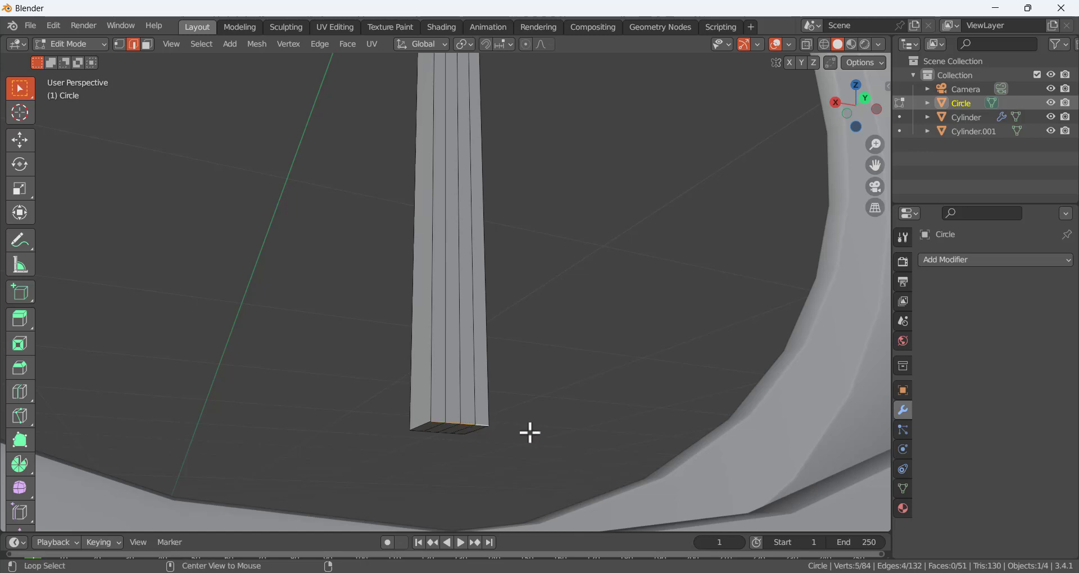
pyautogui.moveTo(501, 429); pyautogui.dragTo(521, 412, button='middle')
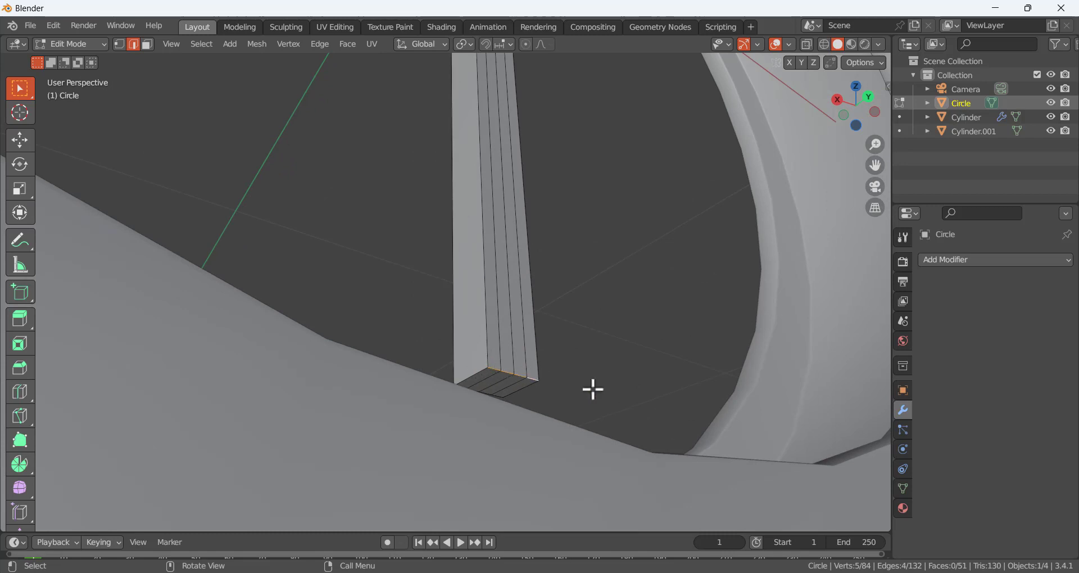
pyautogui.hotkey('ctrl', 'b')
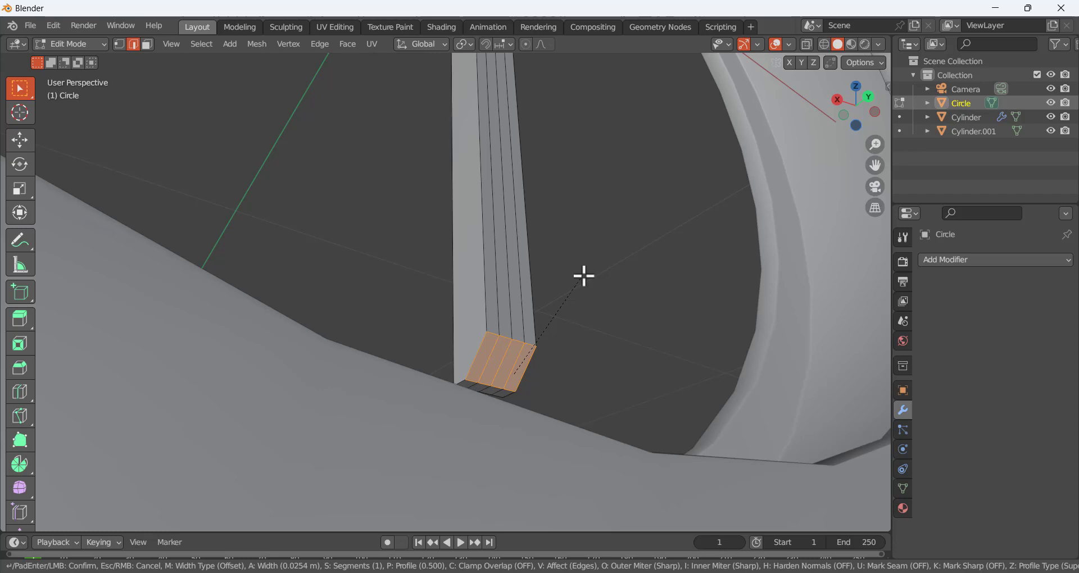
pyautogui.scroll(2, 584, 275)
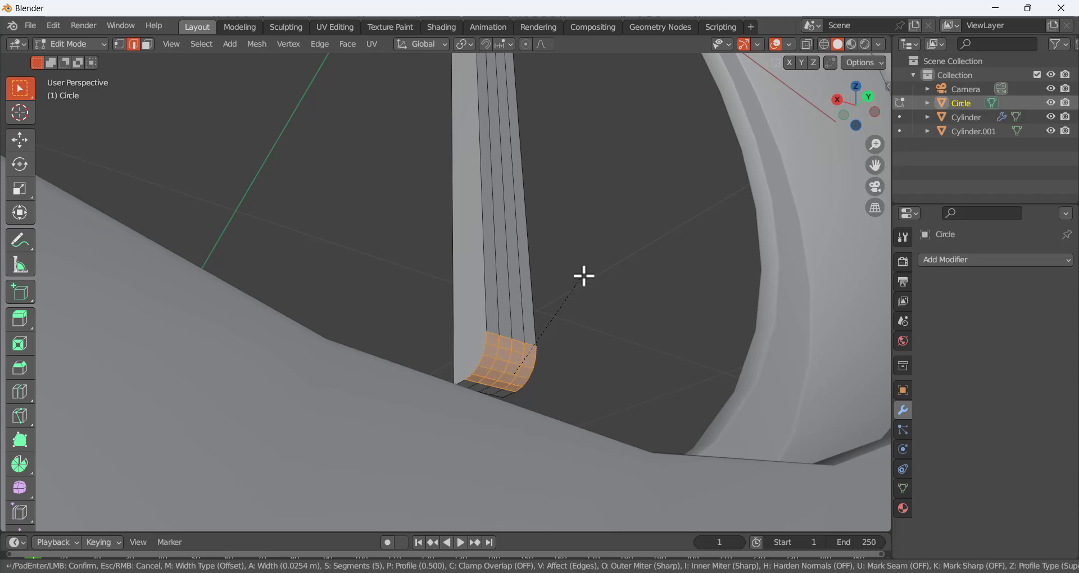
pyautogui.scroll(6, 584, 275)
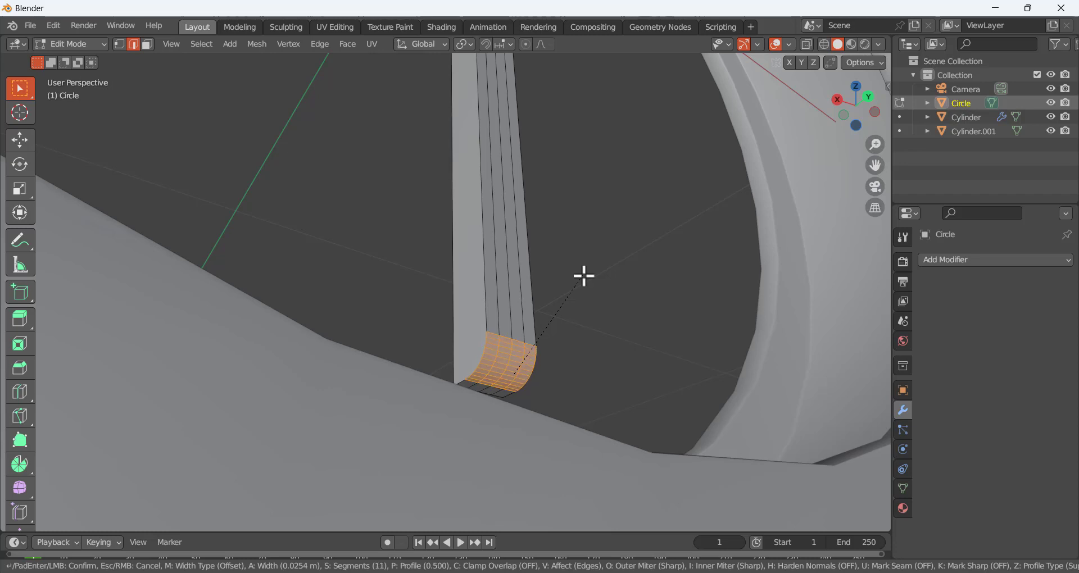
pyautogui.click(584, 275)
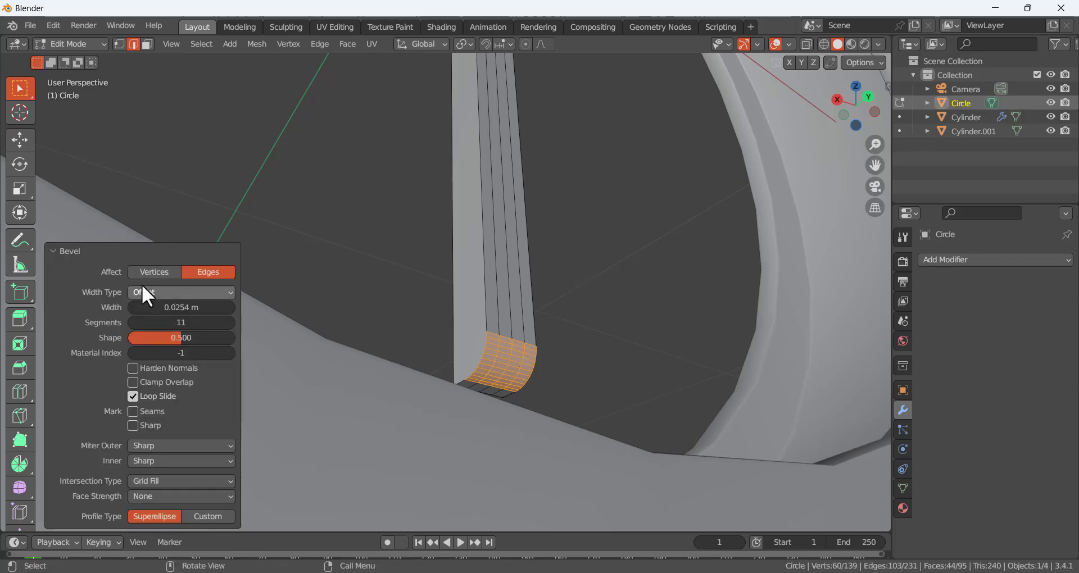
pyautogui.moveTo(573, 315); pyautogui.dragTo(566, 342, button='middle')
pyautogui.click(573, 313)
pyautogui.scroll(-5, 574, 304)
pyautogui.moveTo(545, 295); pyautogui.dragTo(545, 352, button='middle')
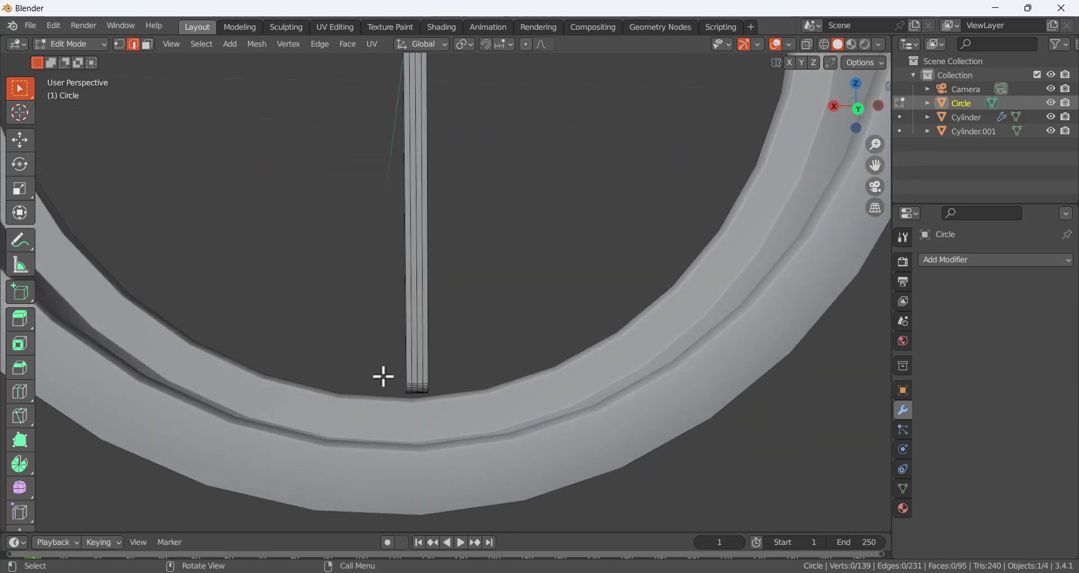
# - Select all the geometry at the spoke's lower end and move it about 0.203 m down along Z into the ring
pyautogui.moveTo(383, 376); pyautogui.dragTo(480, 362, button='middle')
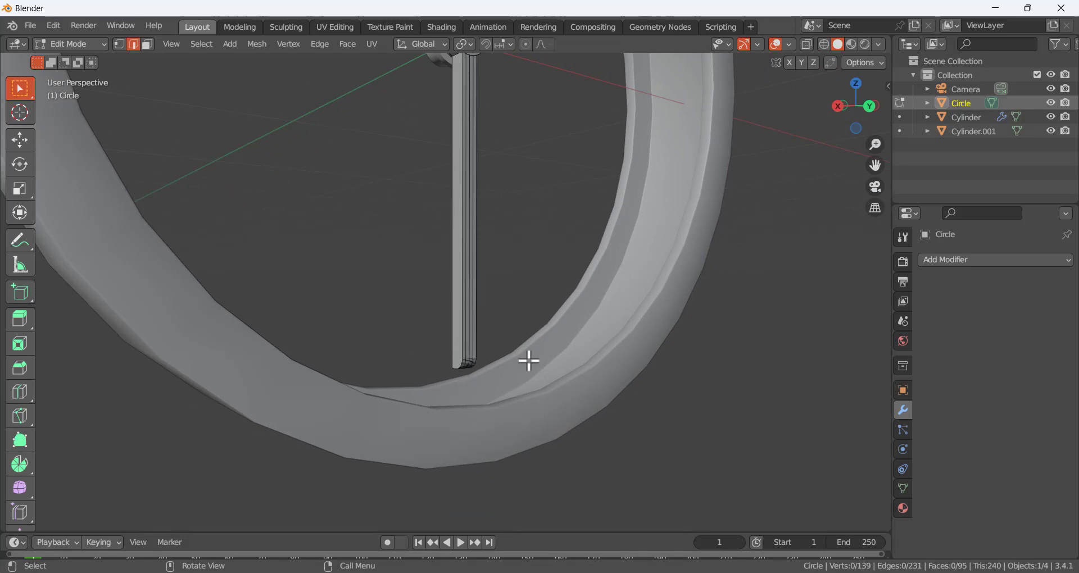
pyautogui.press('KP_1')
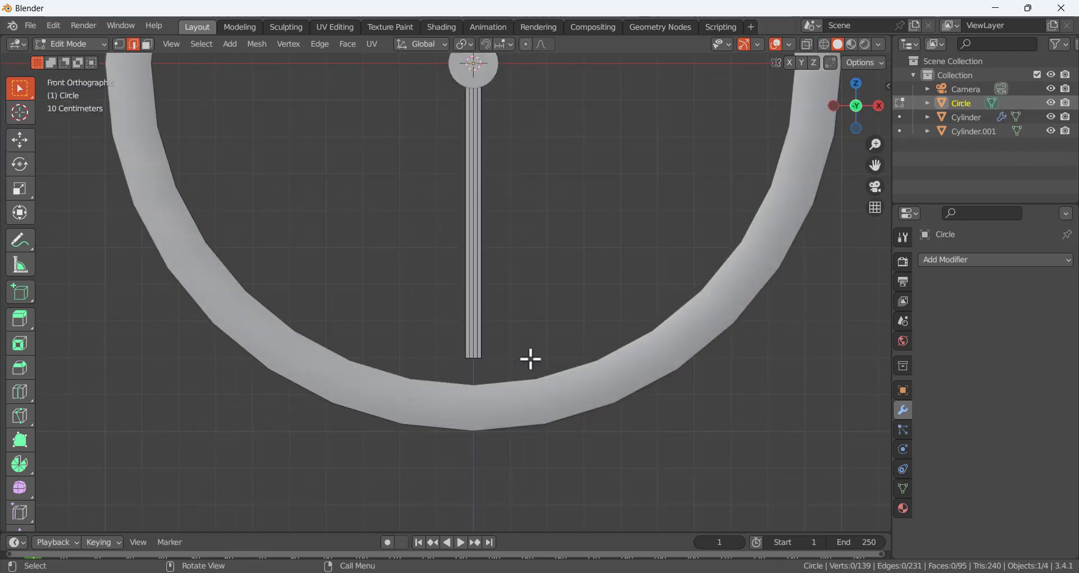
pyautogui.hotkey('shift', 'z')
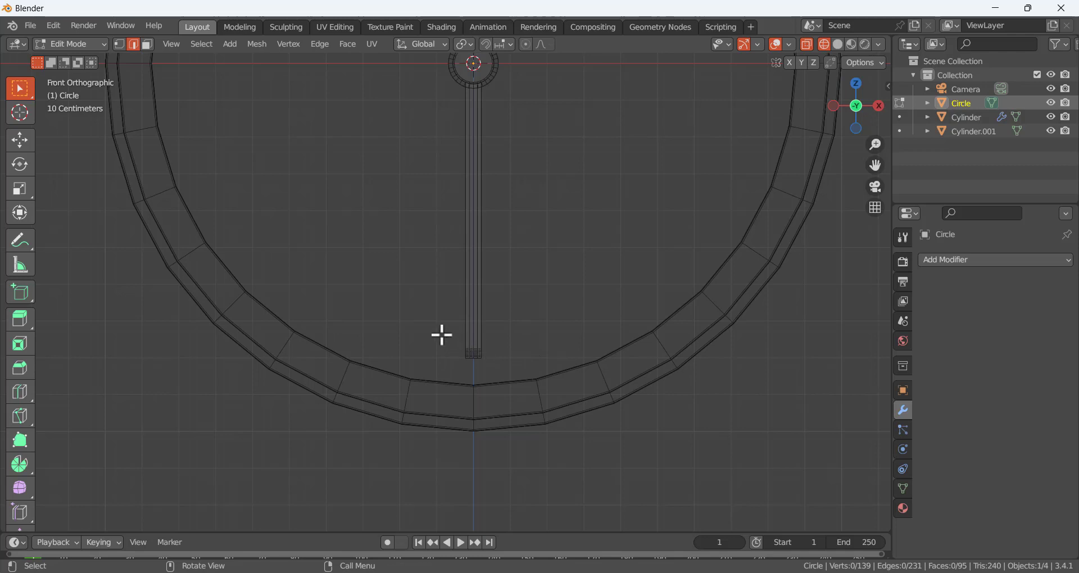
pyautogui.moveTo(429, 309); pyautogui.dragTo(509, 371)
pyautogui.moveTo(509, 371); pyautogui.dragTo(567, 387, button='middle')
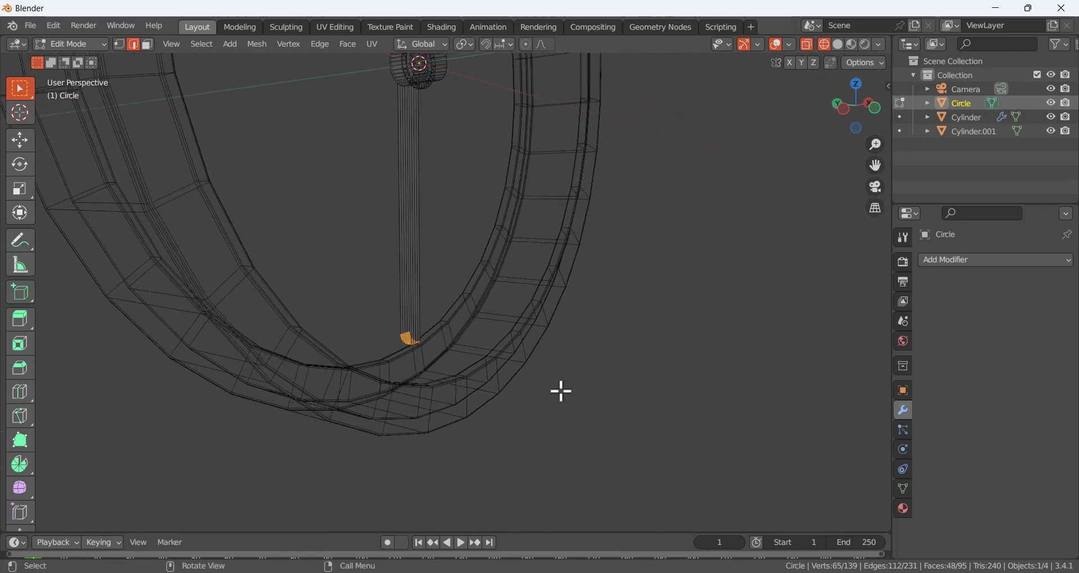
pyautogui.press('g')
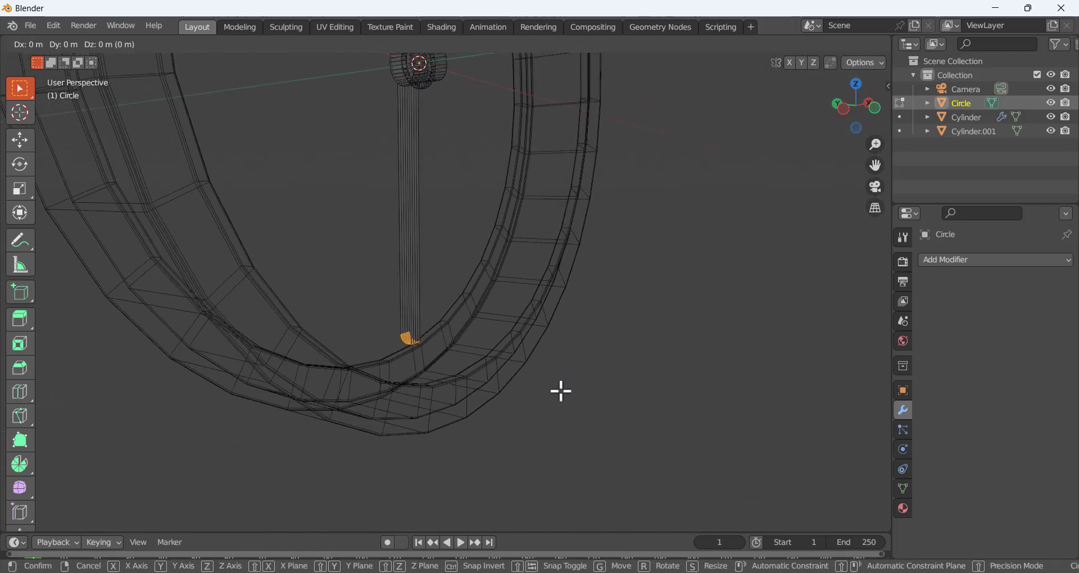
pyautogui.press('z')
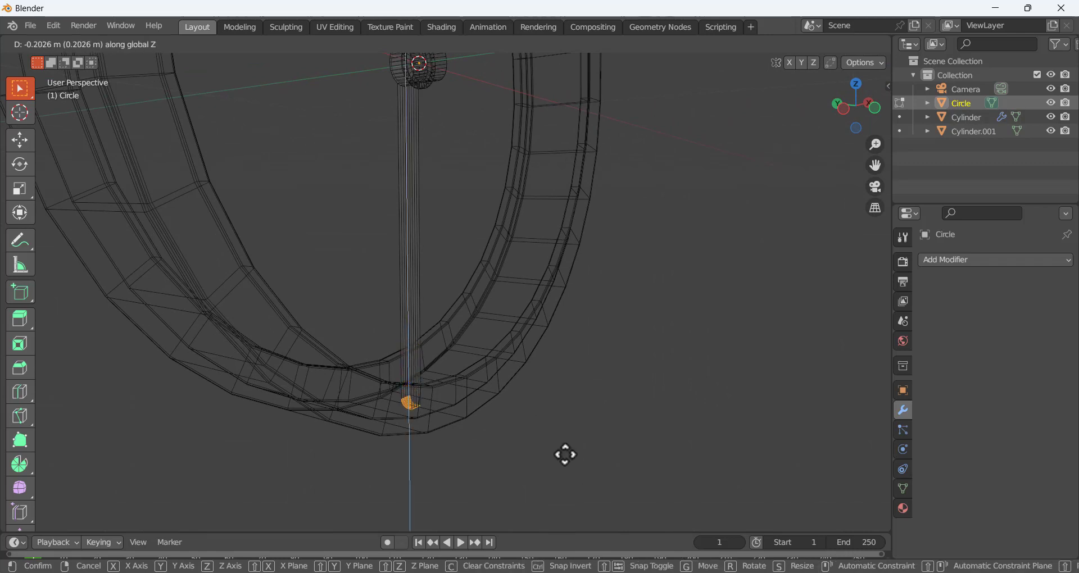
pyautogui.click(563, 453)
pyautogui.moveTo(542, 432); pyautogui.dragTo(510, 436, button='middle')
pyautogui.hotkey('shift', 'z')
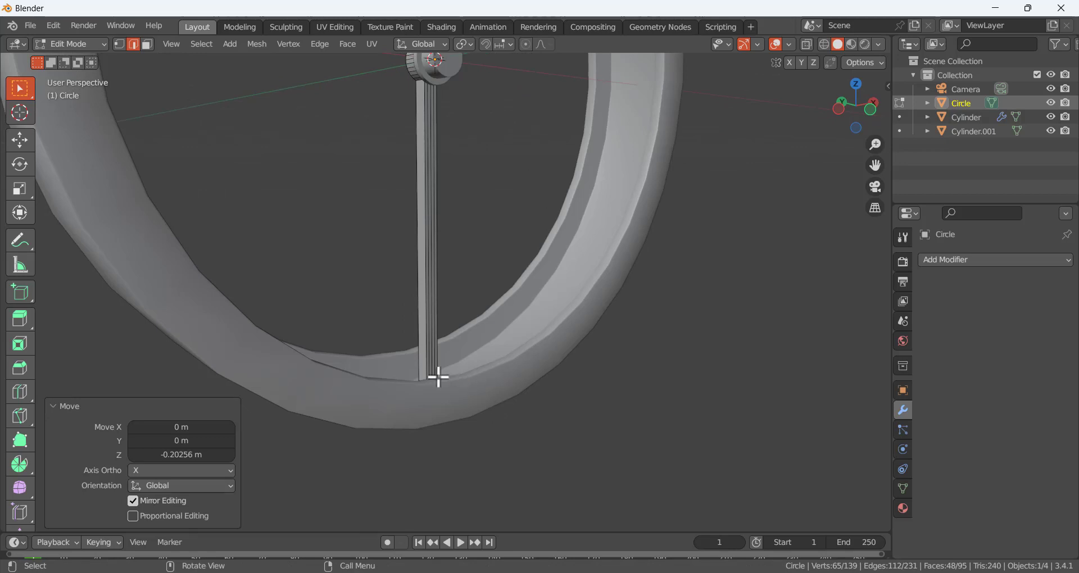
# - Raise the spoke's lower end about 0.036 m along Z, check how it meets the ring, and deselect everything
pyautogui.moveTo(438, 378); pyautogui.dragTo(476, 398, button='middle')
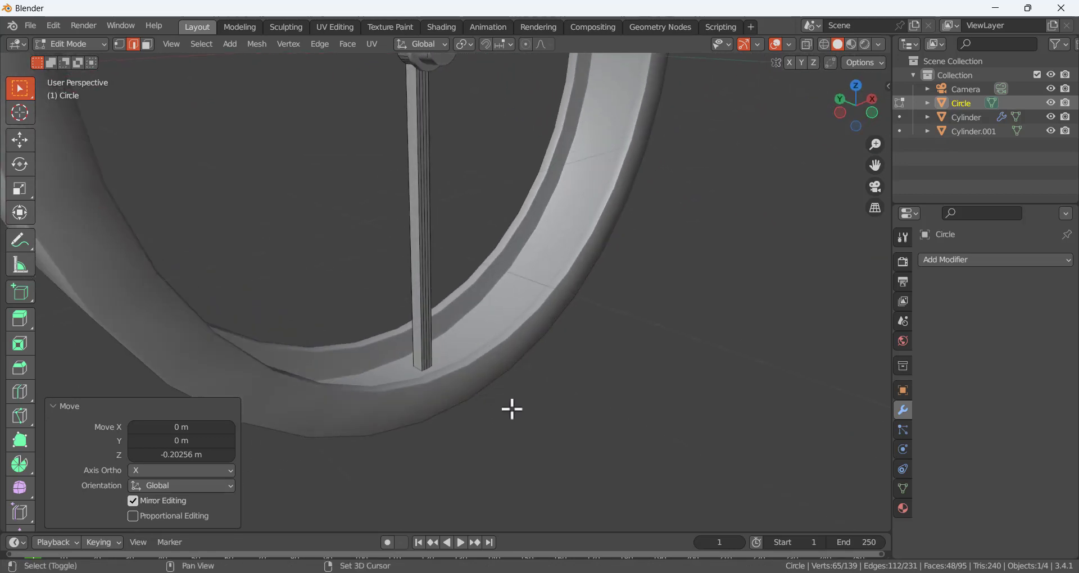
pyautogui.hotkey('shift', 'z')
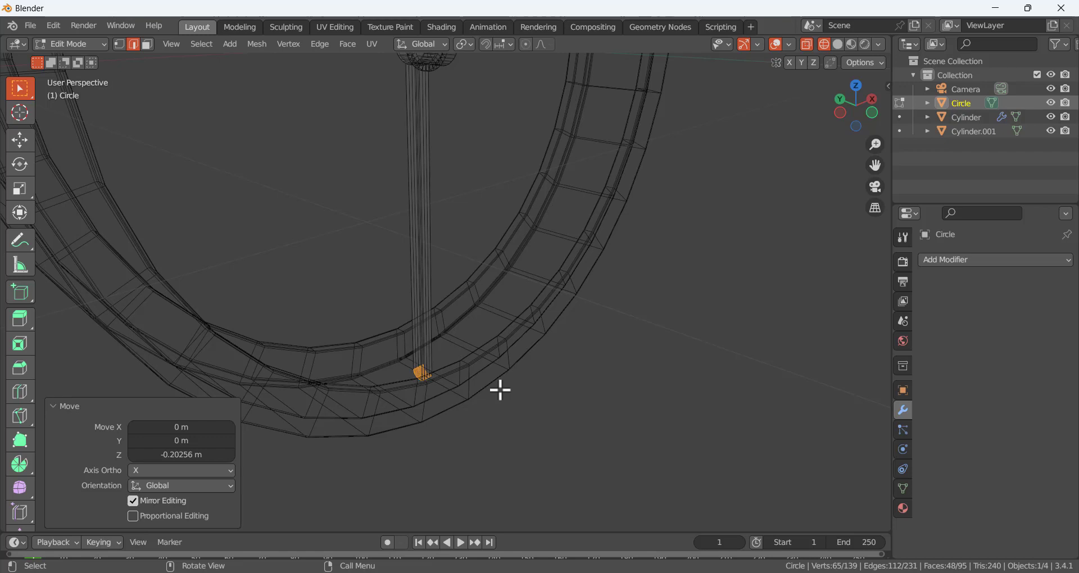
pyautogui.press('g')
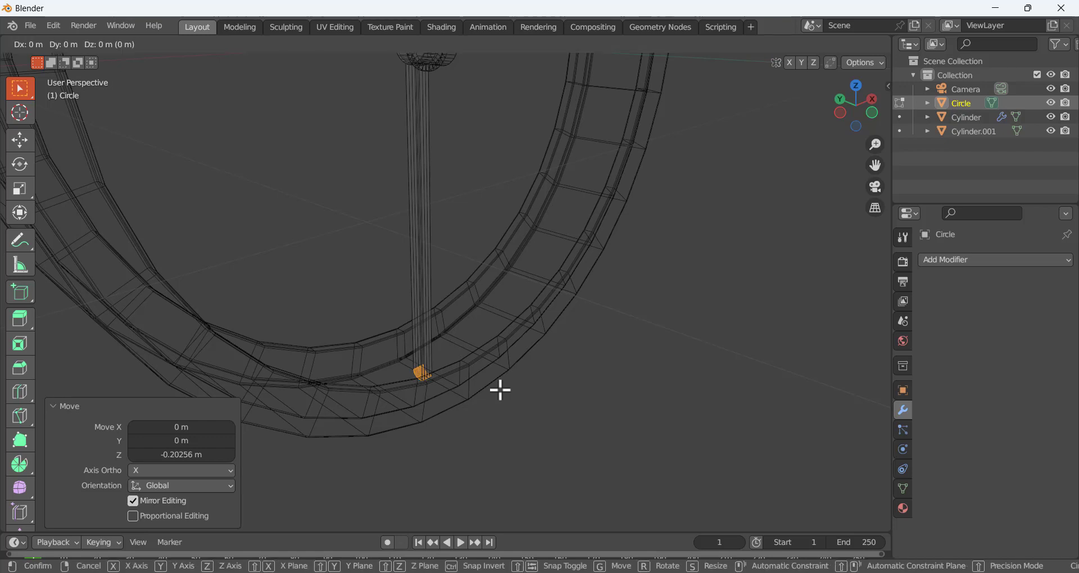
pyautogui.press('z')
pyautogui.click(498, 379)
pyautogui.hotkey('shift', 'z')
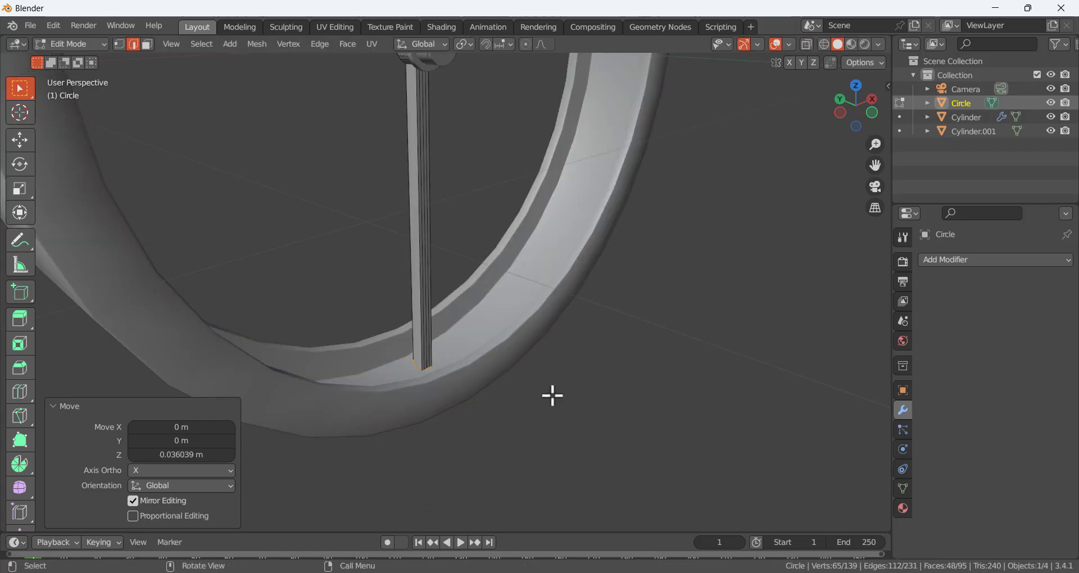
pyautogui.moveTo(483, 375); pyautogui.dragTo(462, 358, button='middle')
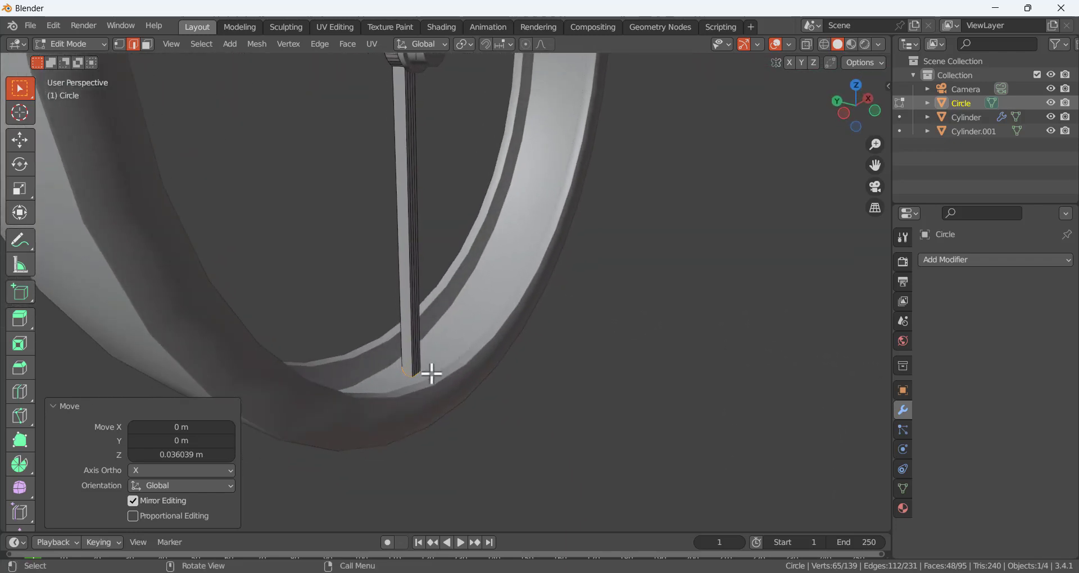
pyautogui.moveTo(421, 395)
pyautogui.mouseDown(button='middle')
pyautogui.moveTo(448, 386)
pyautogui.moveTo(402, 393)
pyautogui.mouseUp(button='middle')
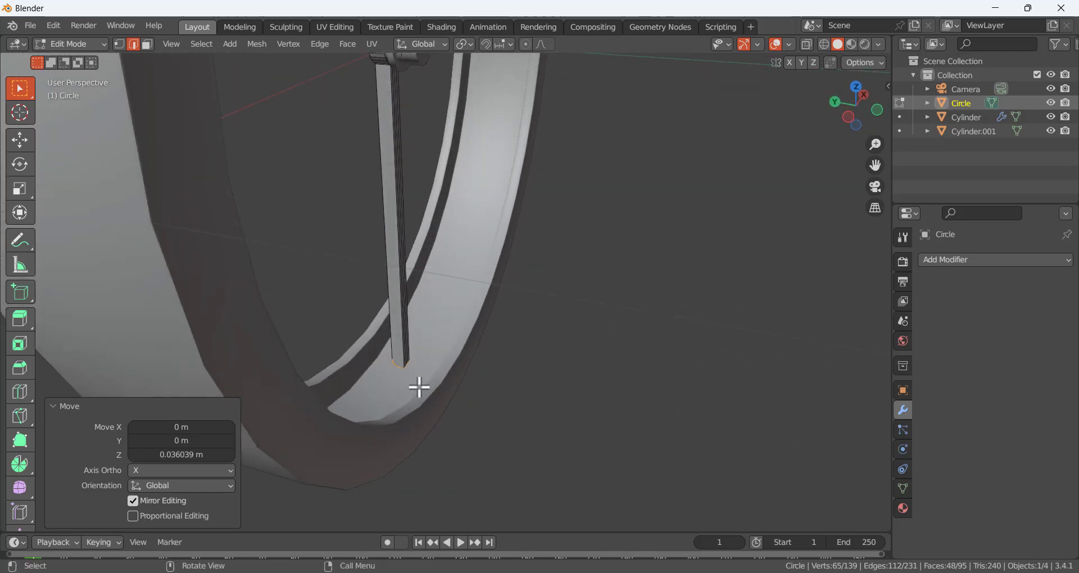
pyautogui.scroll(-5, 498, 356)
pyautogui.moveTo(498, 356); pyautogui.dragTo(679, 359, button='middle')
pyautogui.click(520, 352)
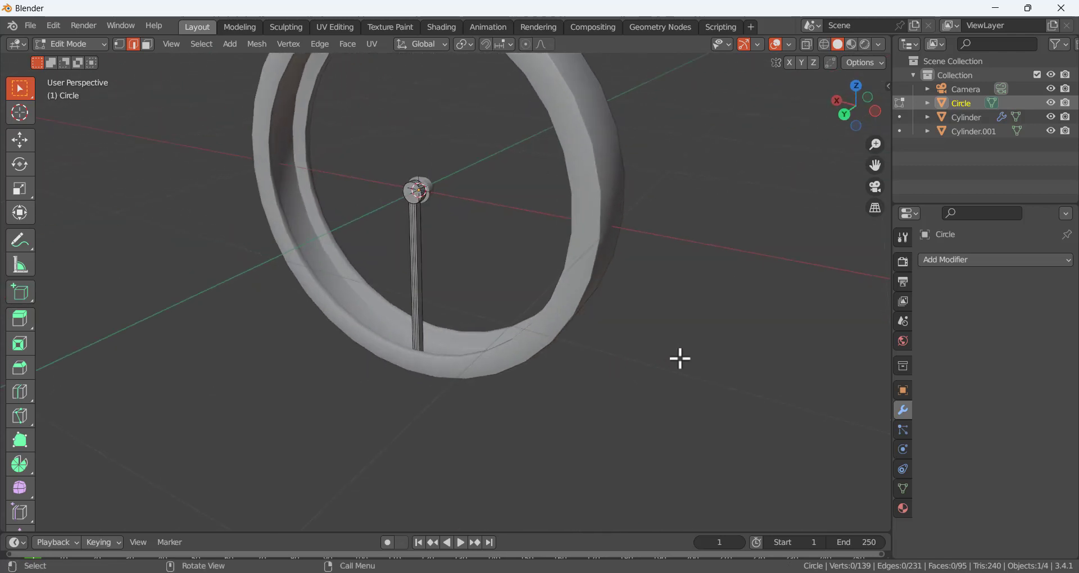
# - Return to Object Mode, duplicate the whole spoke object and move the copy about 0.283 m along negative Y
pyautogui.press('Tab')
pyautogui.moveTo(498, 304); pyautogui.dragTo(570, 272, button='middle')
pyautogui.click(470, 275)
pyautogui.scroll(2, 450, 277)
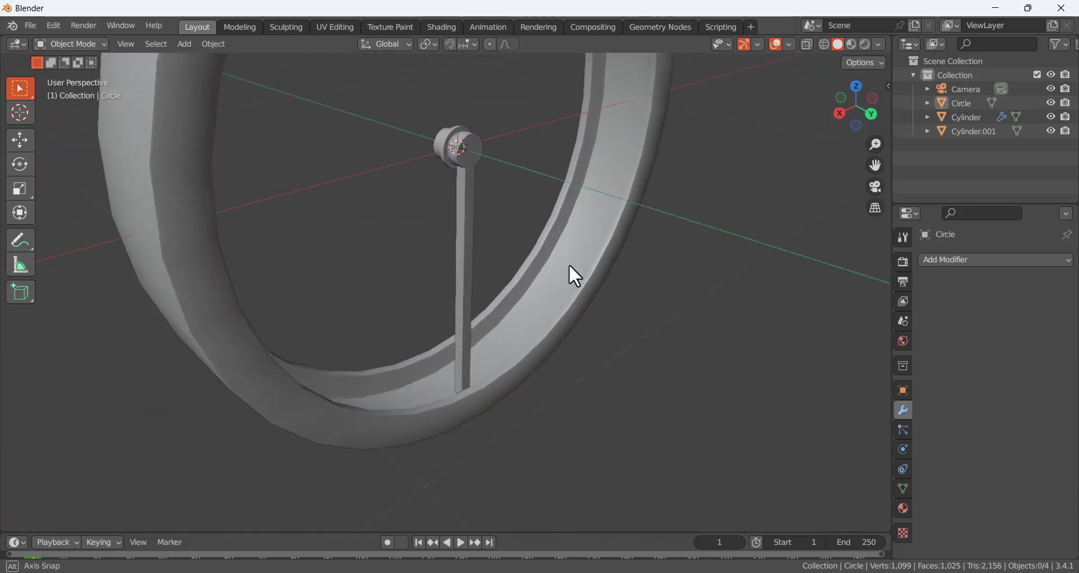
pyautogui.click(465, 233)
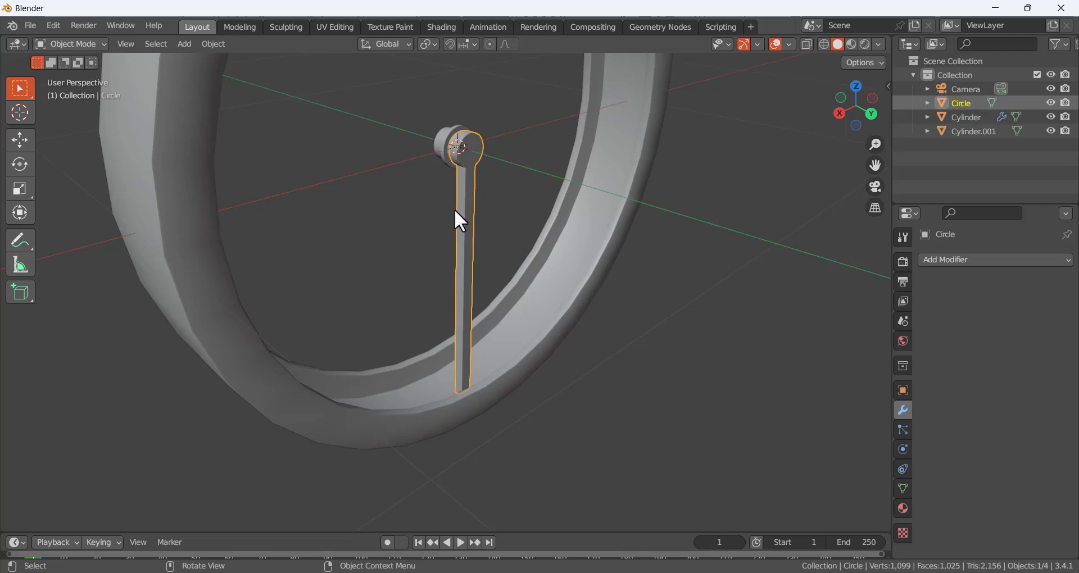
pyautogui.hotkey('shift', 'd')
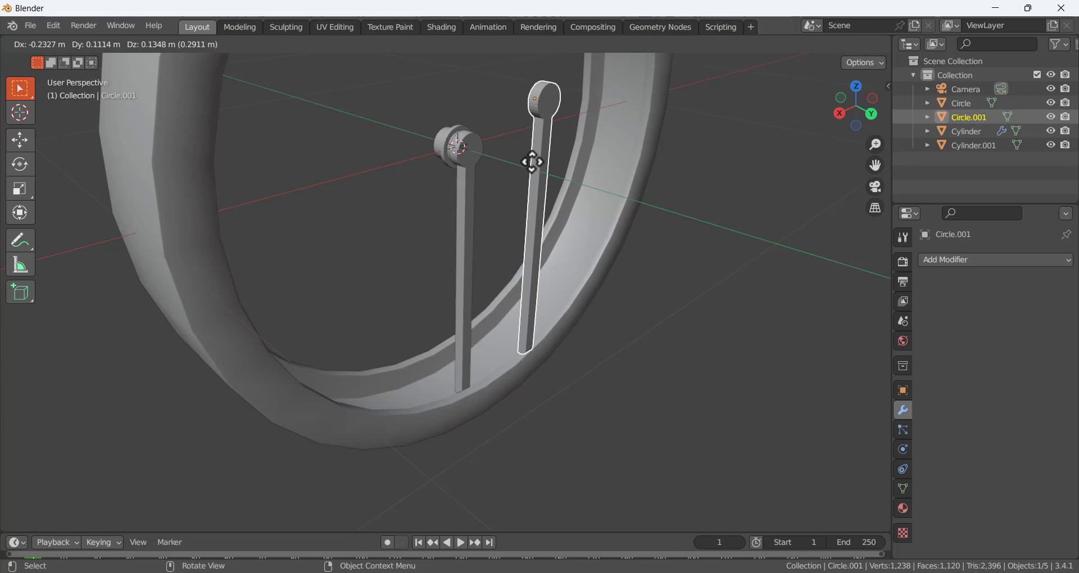
pyautogui.rightClick(531, 162)
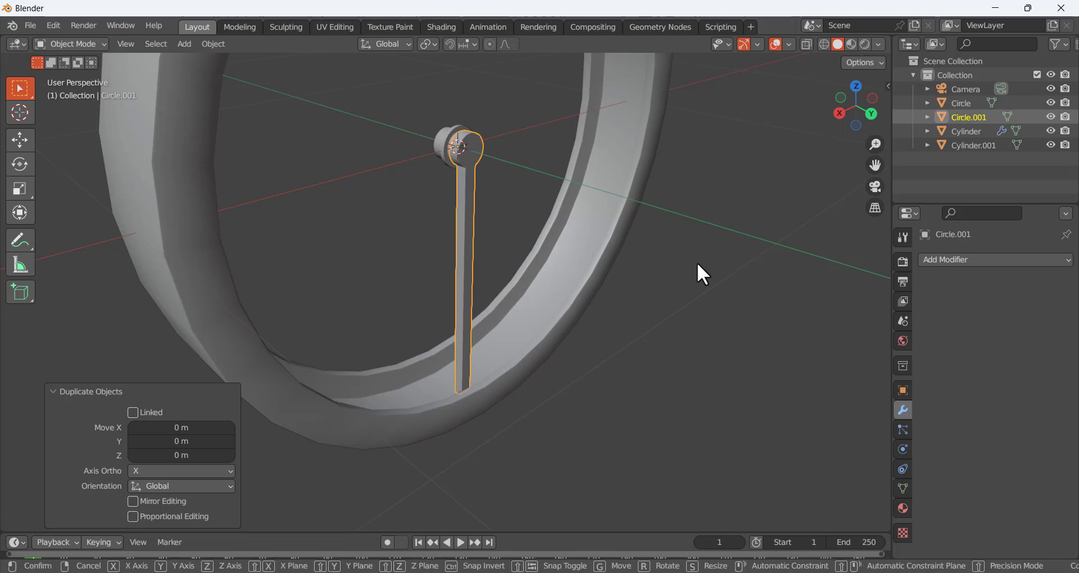
pyautogui.press('g')
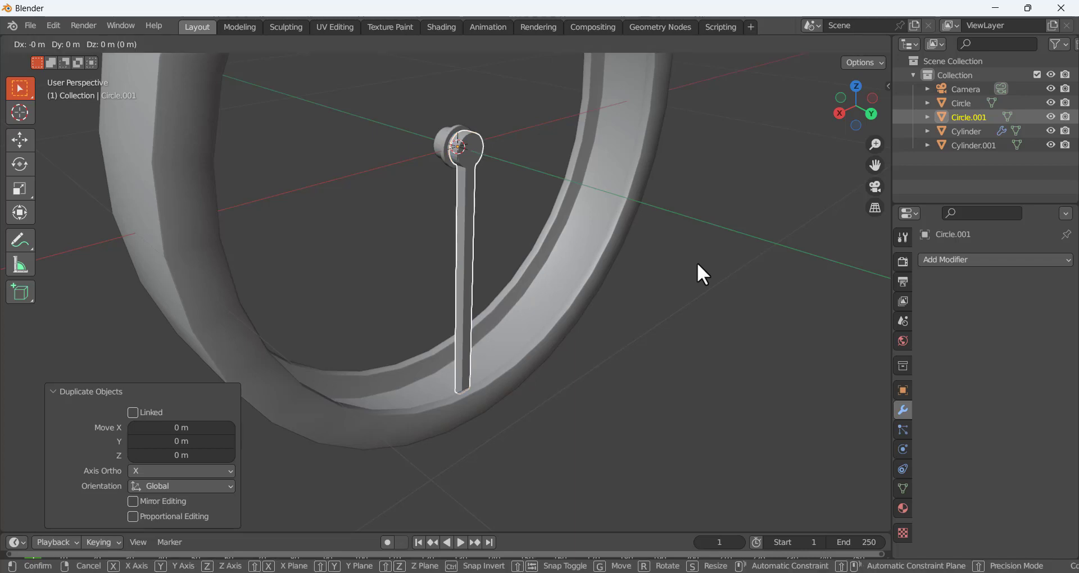
pyautogui.press('y')
pyautogui.click(640, 243)
# - Rotate the spoke copy 180° around the global Z axis
pyautogui.moveTo(516, 195); pyautogui.dragTo(420, 154, button='middle')
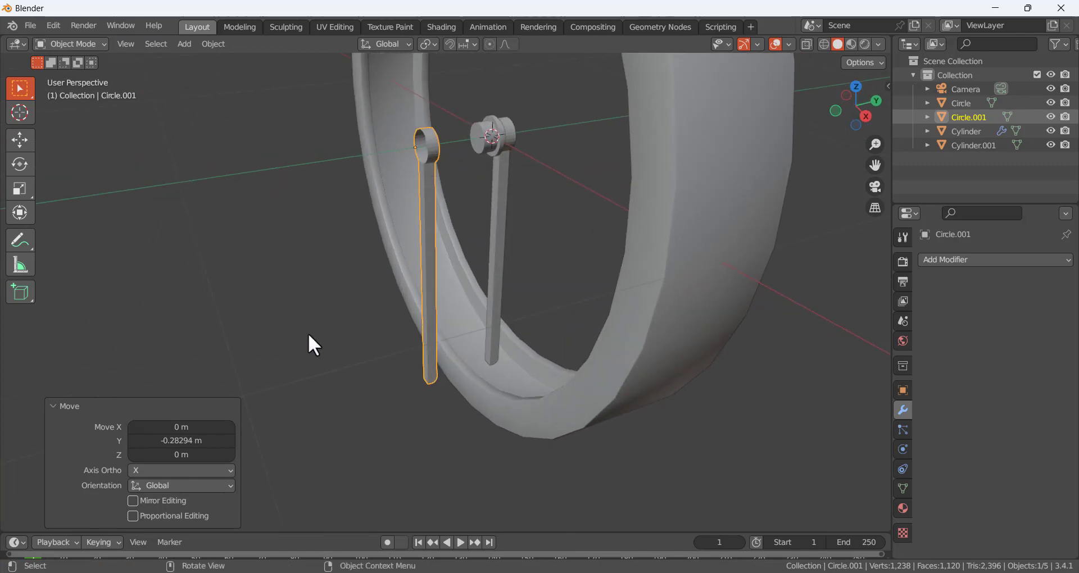
pyautogui.press('r')
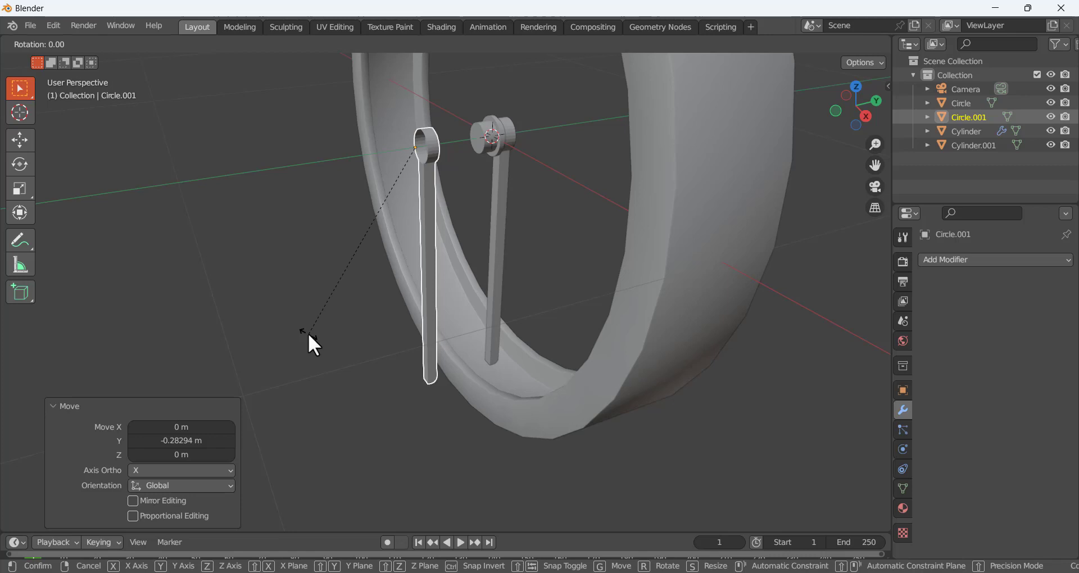
pyautogui.press('z')
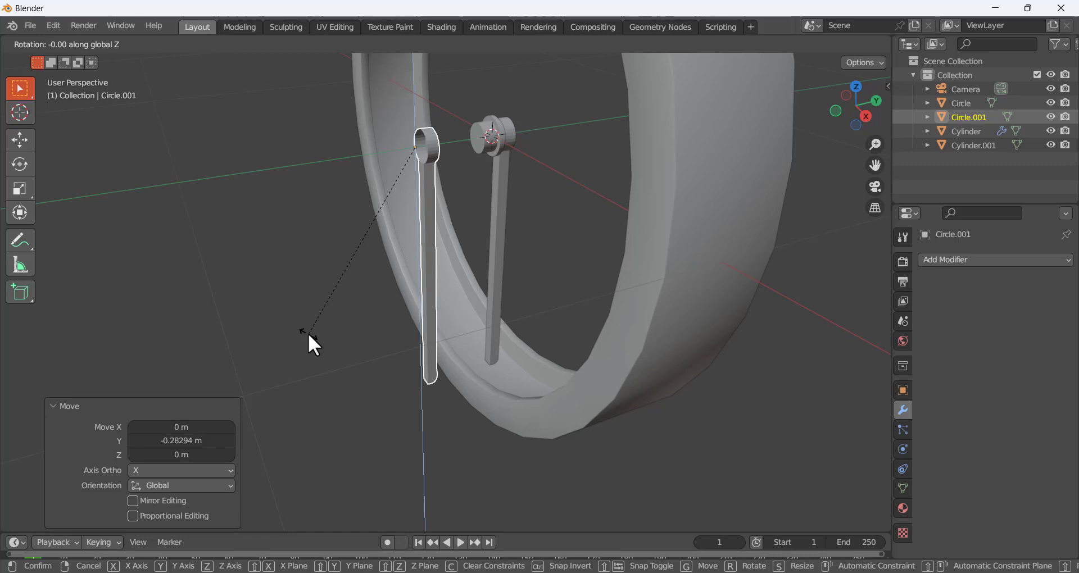
pyautogui.write('180')
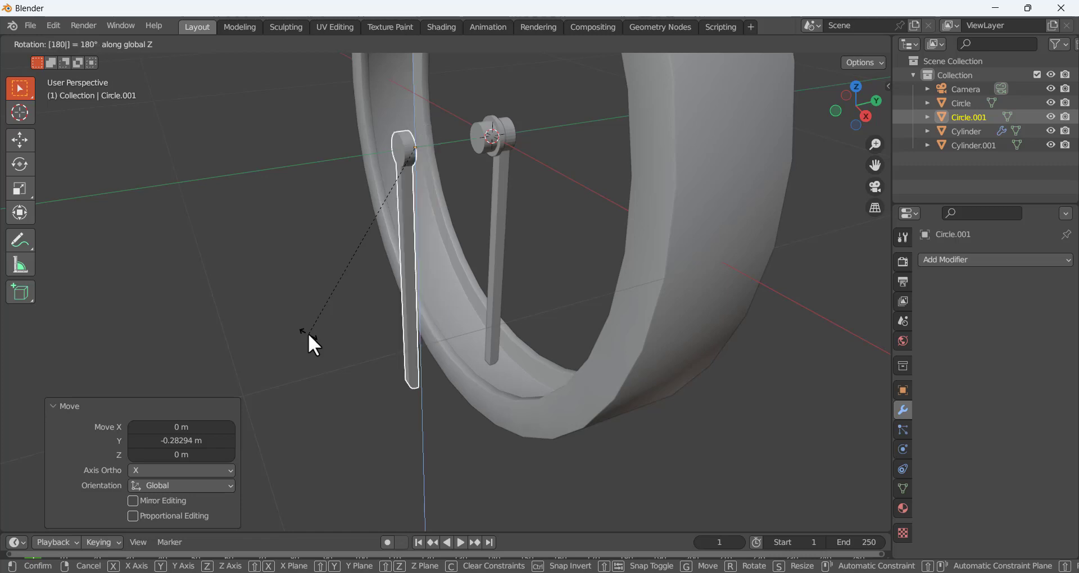
pyautogui.press('Return')
# - Move the rotated spoke copy about 0.274 m along positive Y, back against the hub beside the original spoke
pyautogui.moveTo(308, 332); pyautogui.dragTo(305, 296, button='middle')
pyautogui.press('g')
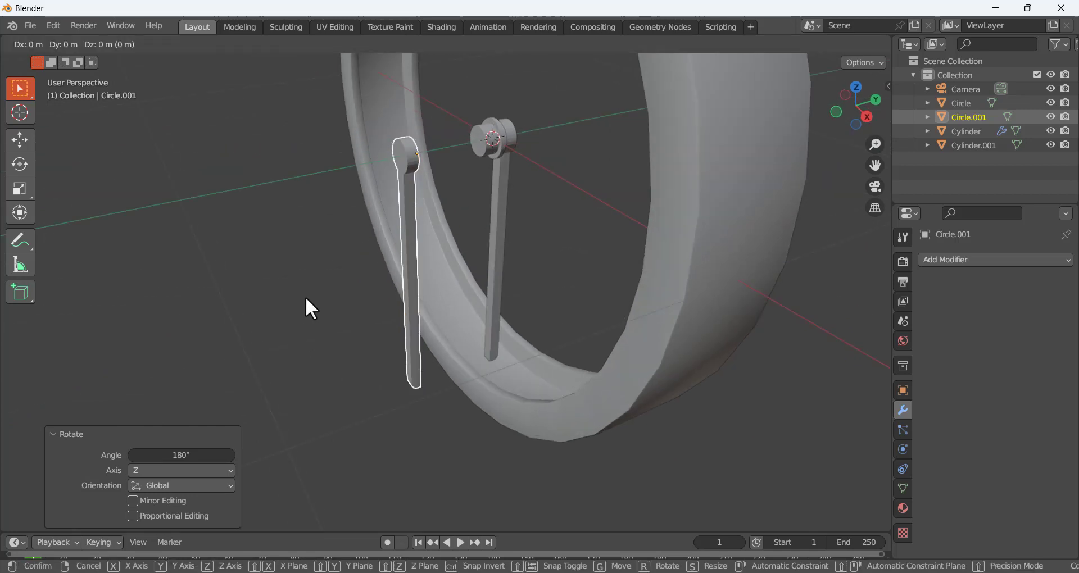
pyautogui.press('y')
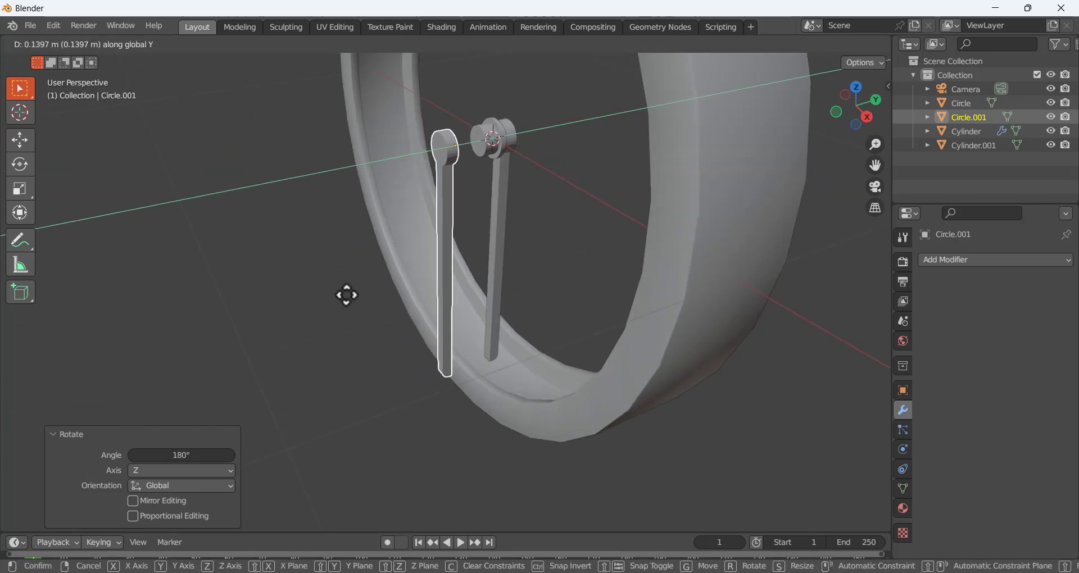
pyautogui.click(380, 294)
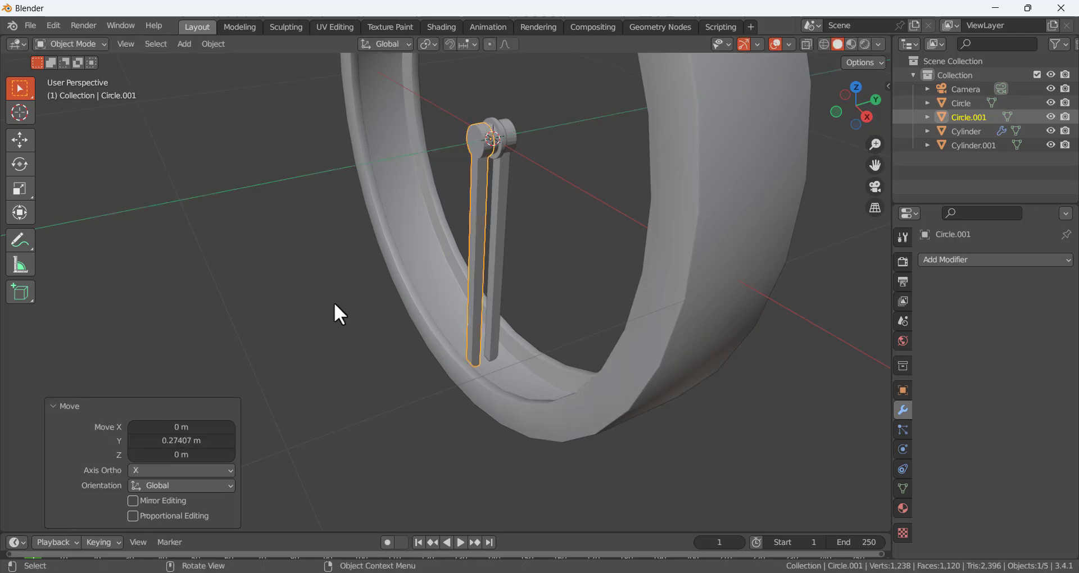
# - In Edit Mode, select the copied spoke's lower end from the front in wireframe and move it about 0.206 m up along Z
pyautogui.moveTo(335, 311); pyautogui.dragTo(460, 269, button='middle')
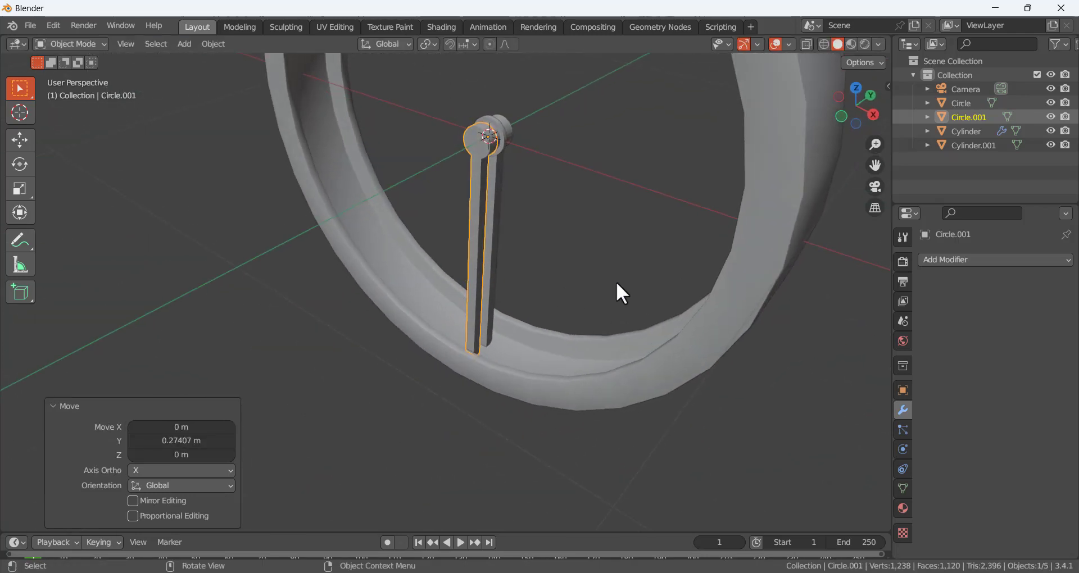
pyautogui.press('Tab')
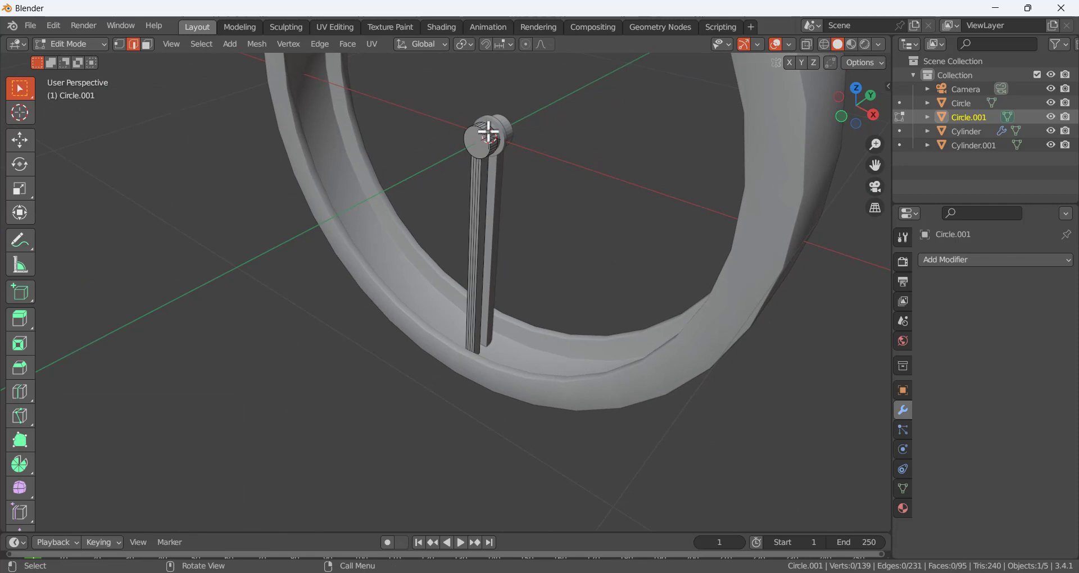
pyautogui.moveTo(539, 219); pyautogui.dragTo(457, 287, button='middle')
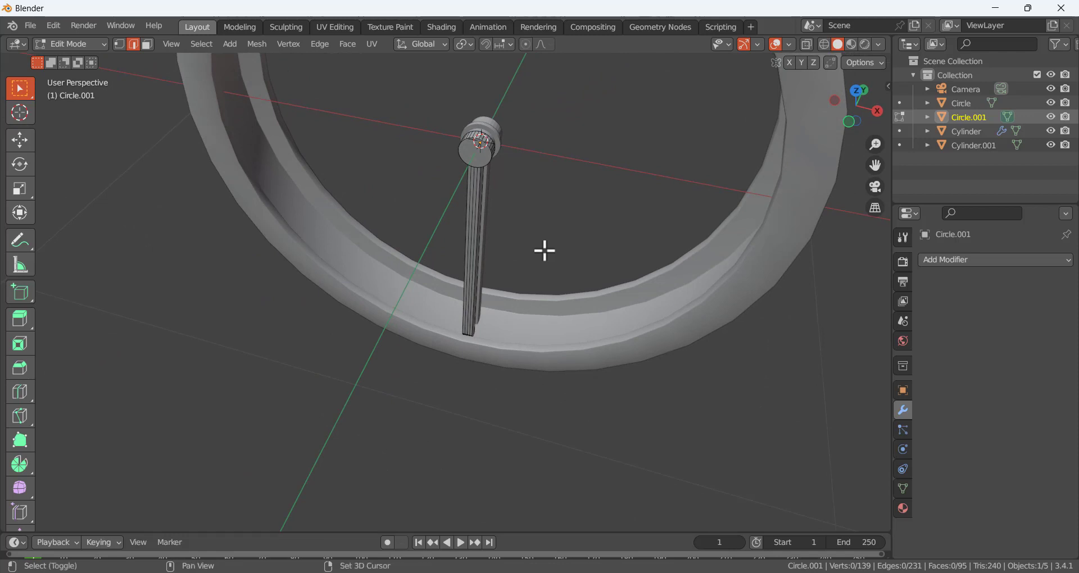
pyautogui.hotkey('shift', 'z')
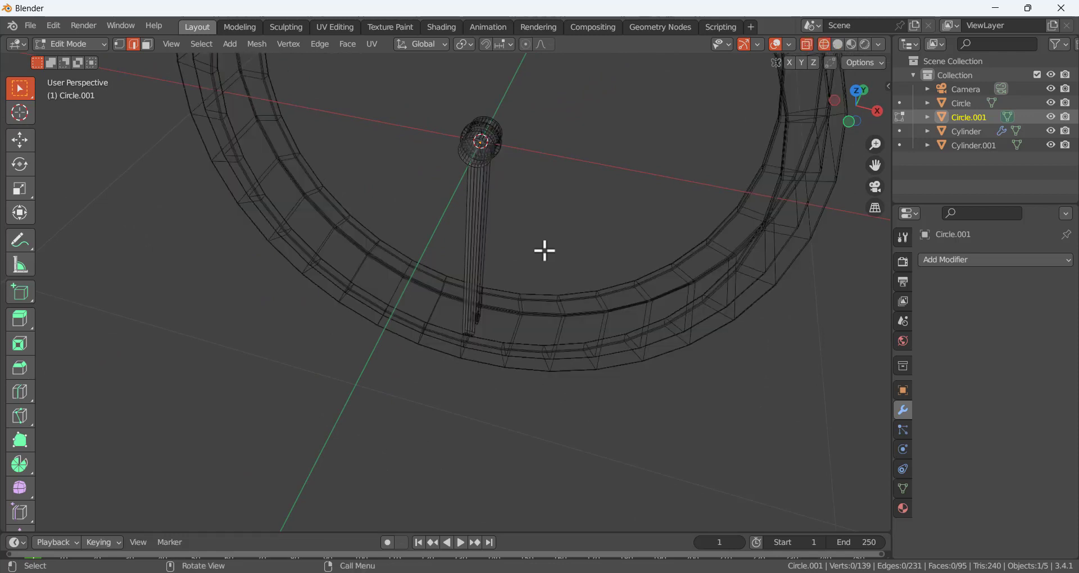
pyautogui.press('KP_1')
pyautogui.moveTo(409, 309); pyautogui.dragTo(504, 438)
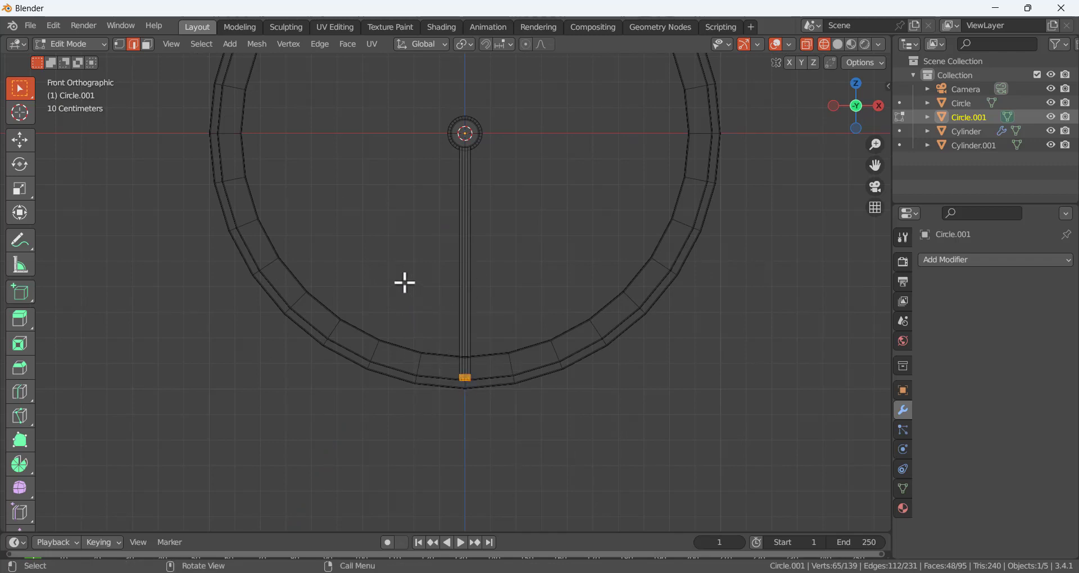
pyautogui.moveTo(398, 279); pyautogui.dragTo(535, 469)
pyautogui.moveTo(501, 388); pyautogui.dragTo(507, 440, button='middle')
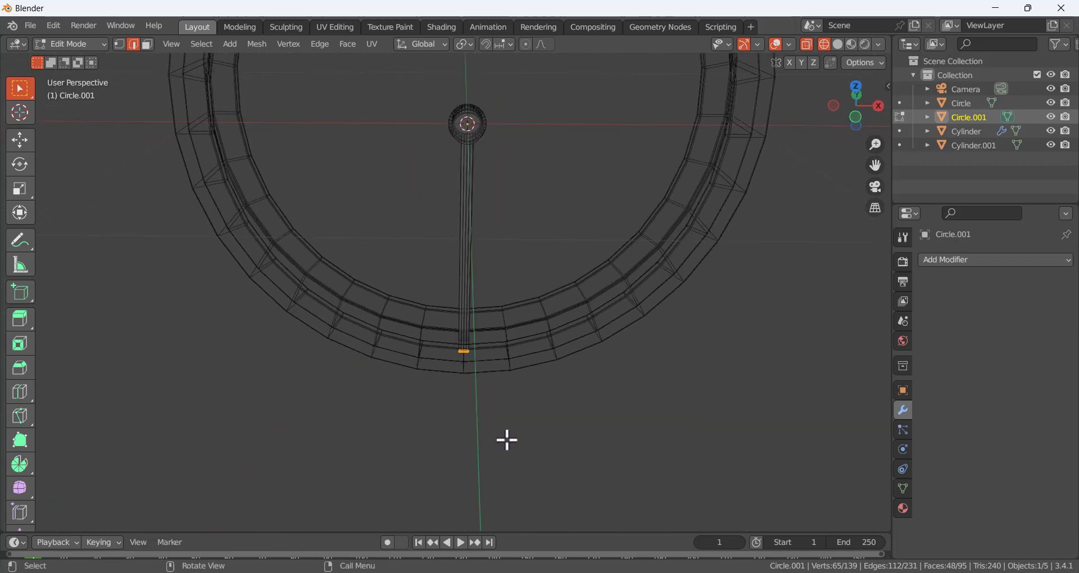
pyautogui.press('g')
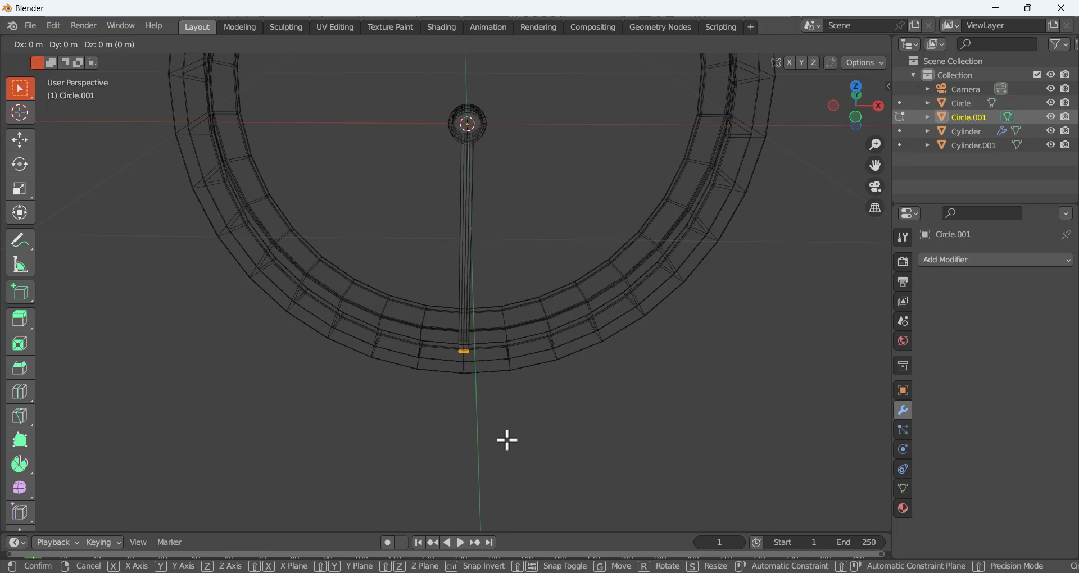
pyautogui.press('z')
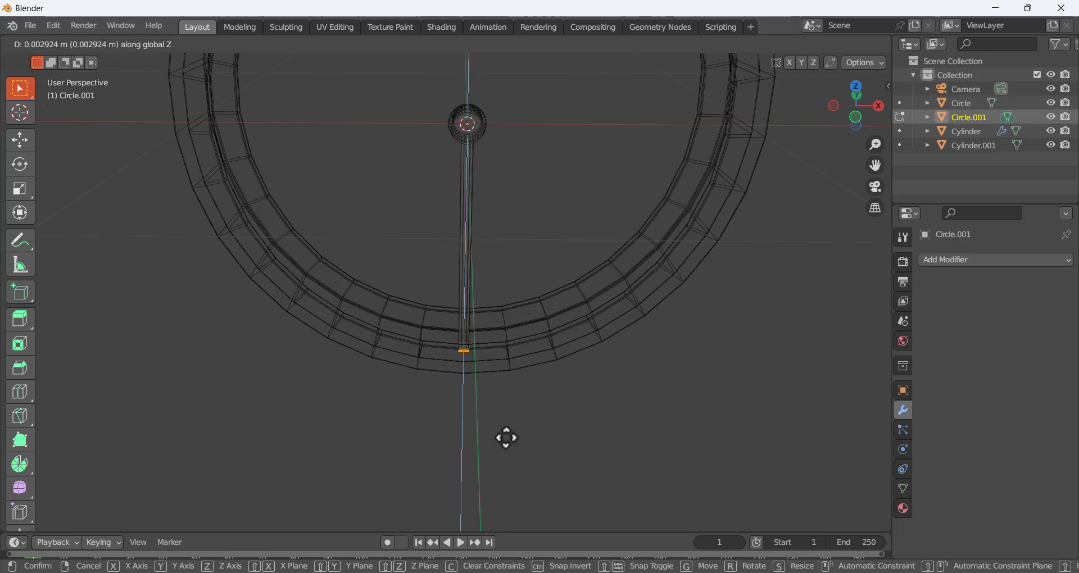
pyautogui.click(510, 399)
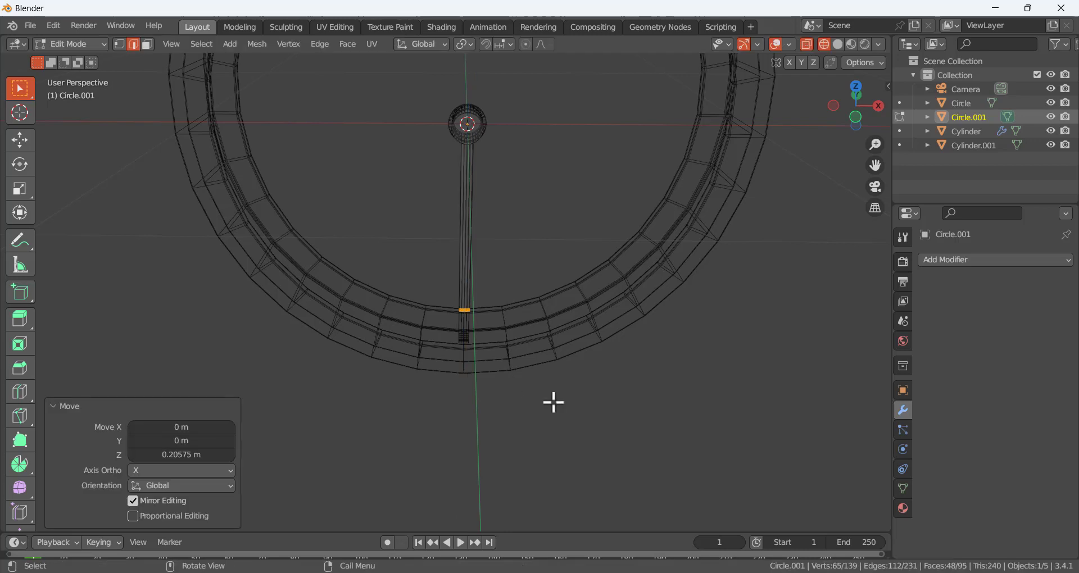
# - Switch from wireframe back to solid shading and return the spoke copy to Object Mode
pyautogui.moveTo(554, 402); pyautogui.dragTo(459, 376, button='middle')
pyautogui.hotkey('shift', 'z')
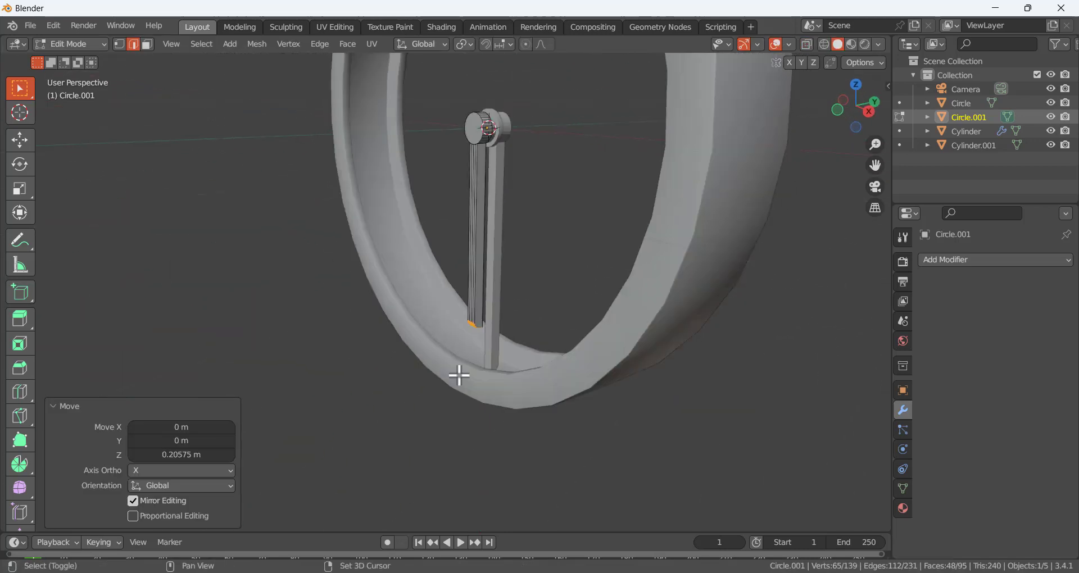
pyautogui.moveTo(511, 335); pyautogui.dragTo(534, 344, button='middle')
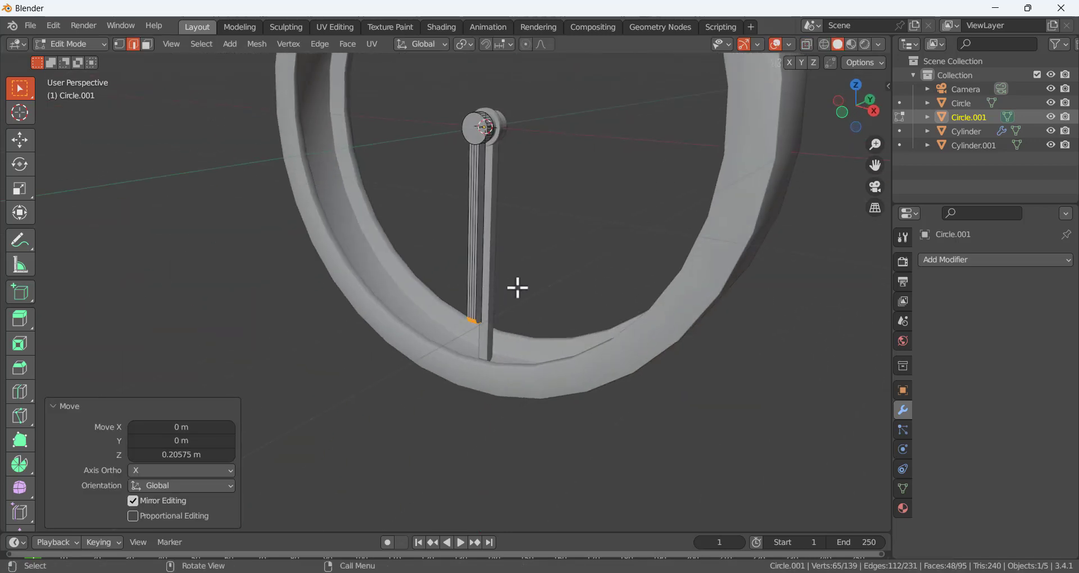
pyautogui.press('Tab')
# - Select the longer original spoke and rotate it about the global Y axis, swinging it diagonally away from the shorter spoke
pyautogui.moveTo(537, 281); pyautogui.dragTo(366, 326, button='middle')
pyautogui.click(432, 371)
pyautogui.scroll(-5, 484, 287)
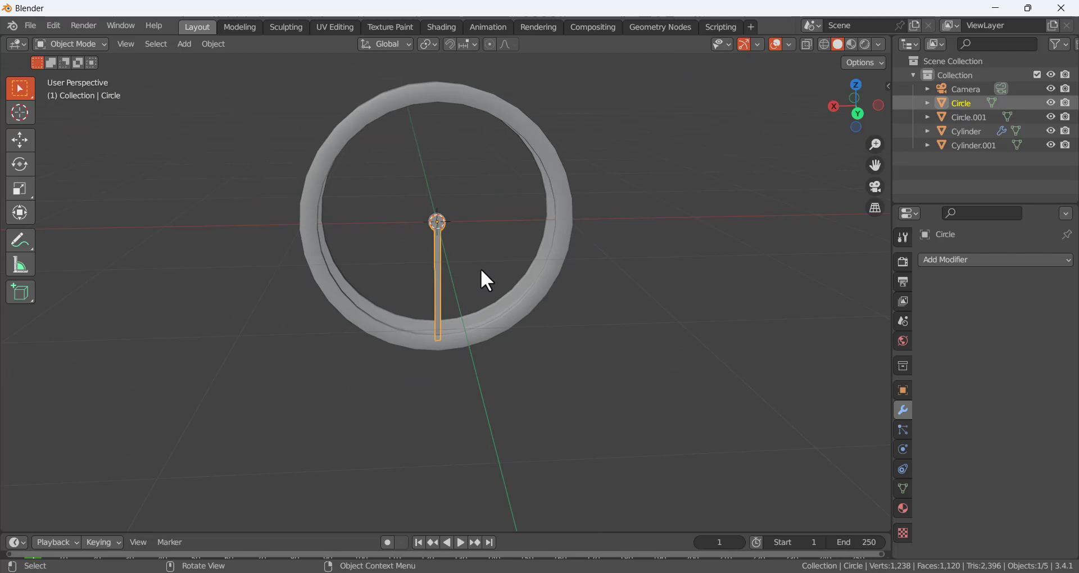
pyautogui.press('r')
pyautogui.press('y')
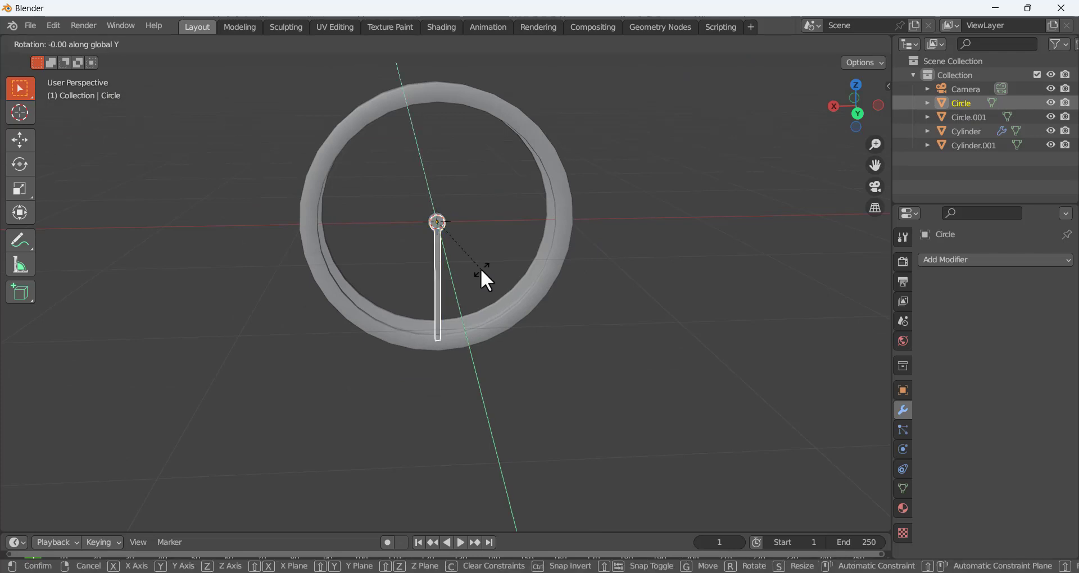
pyautogui.click(436, 265)
pyautogui.click(491, 234)
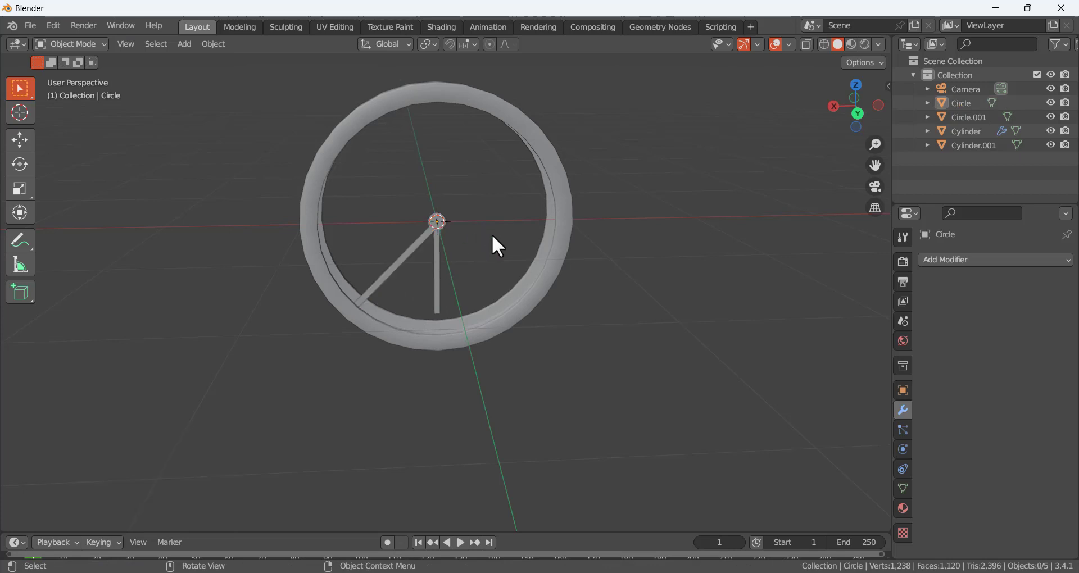
# - Select the outer ring, enter Edit Mode on it and switch to face selection
pyautogui.moveTo(491, 234)
pyautogui.mouseDown(button='middle')
pyautogui.moveTo(433, 247)
pyautogui.moveTo(496, 238)
pyautogui.moveTo(475, 231)
pyautogui.moveTo(511, 249)
pyautogui.moveTo(503, 243)
pyautogui.mouseUp(button='middle')
pyautogui.moveTo(564, 348); pyautogui.dragTo(505, 300, button='middle')
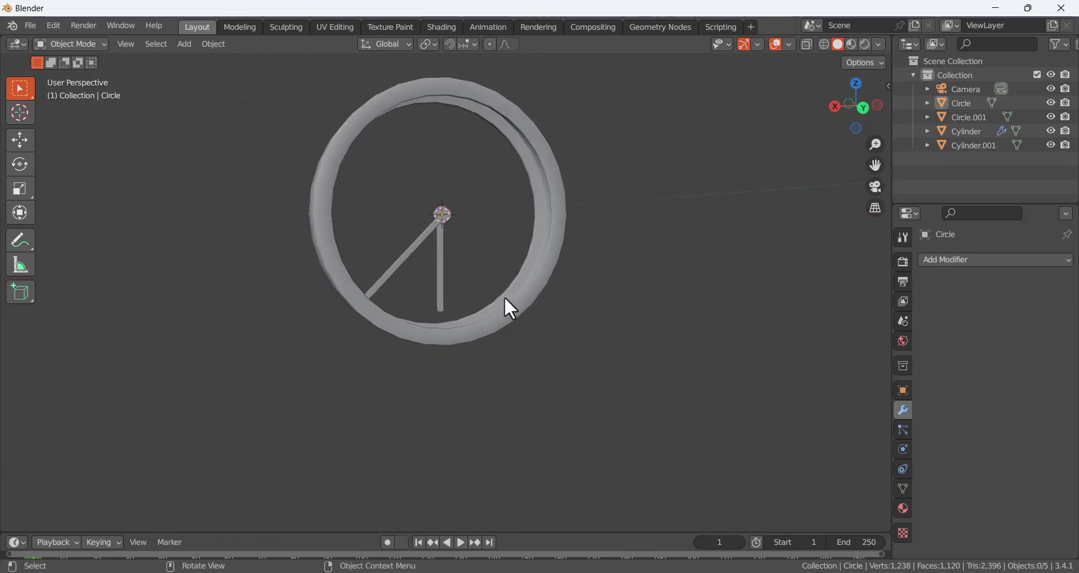
pyautogui.click(505, 300)
pyautogui.press('Tab')
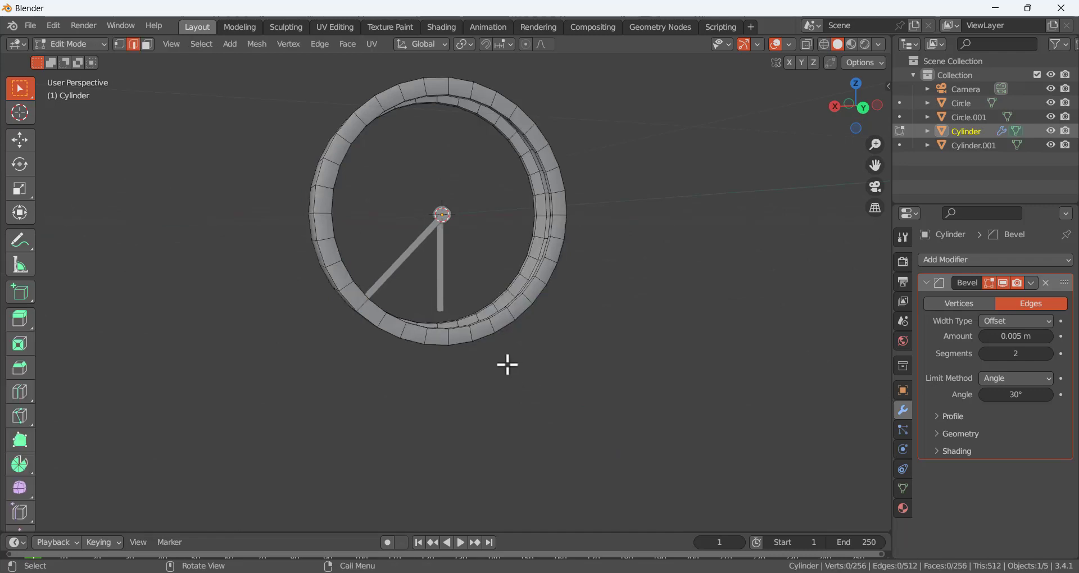
pyautogui.moveTo(474, 371); pyautogui.dragTo(431, 378, button='middle')
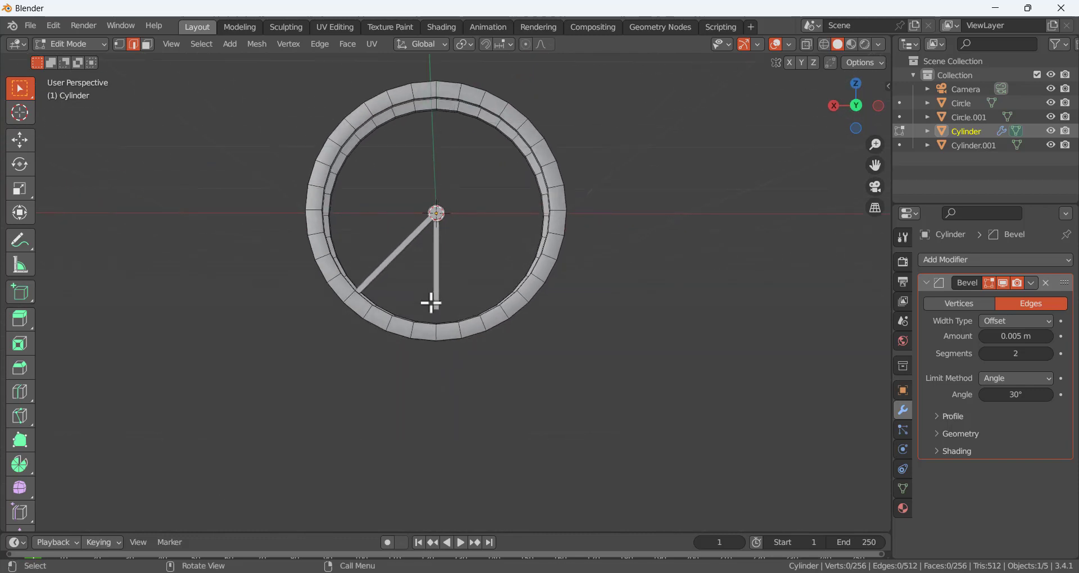
pyautogui.moveTo(436, 333); pyautogui.dragTo(436, 279, button='middle')
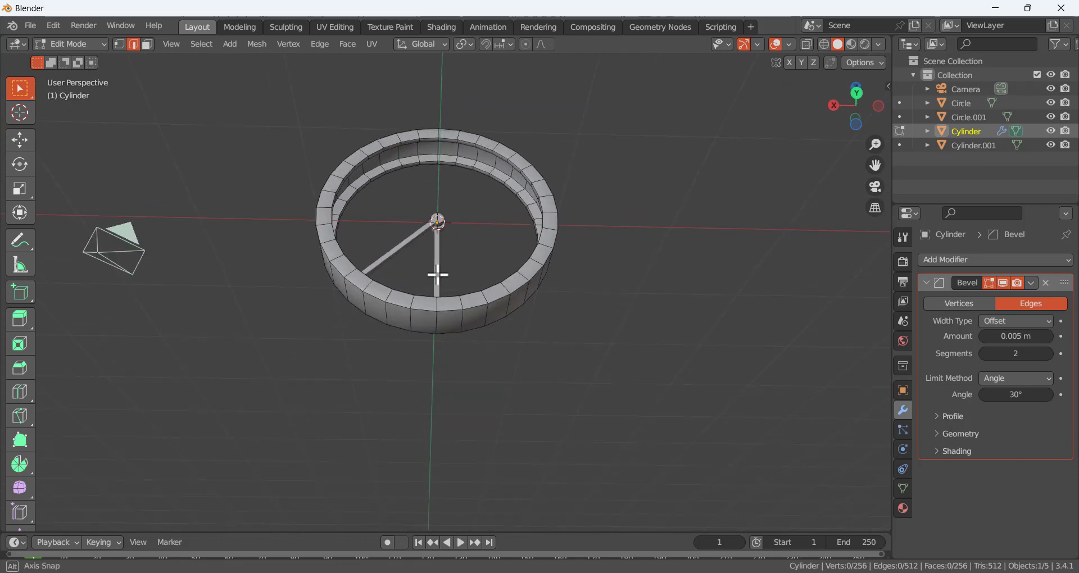
pyautogui.click(446, 320)
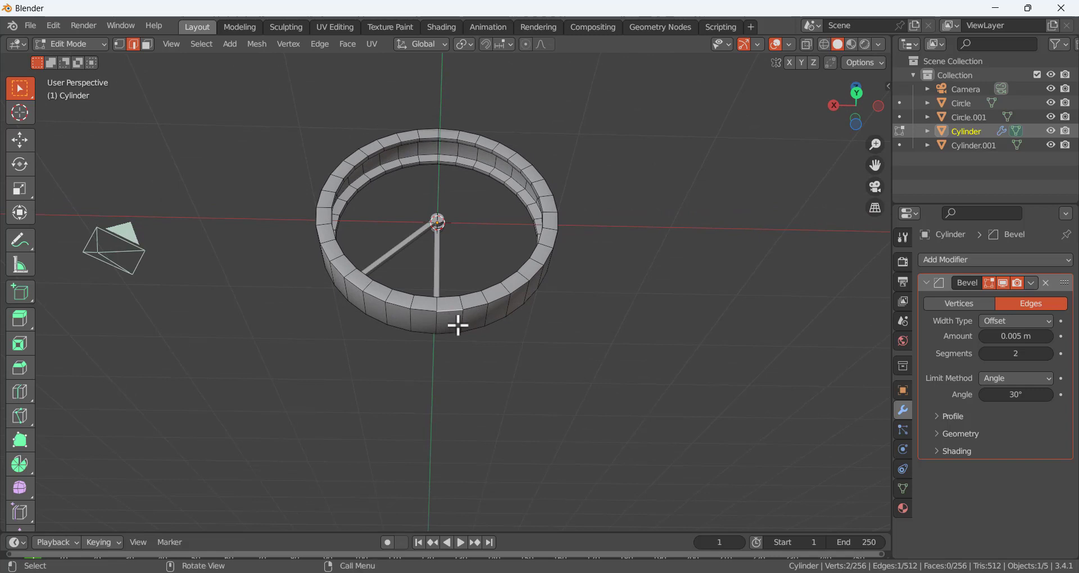
pyautogui.press('3')
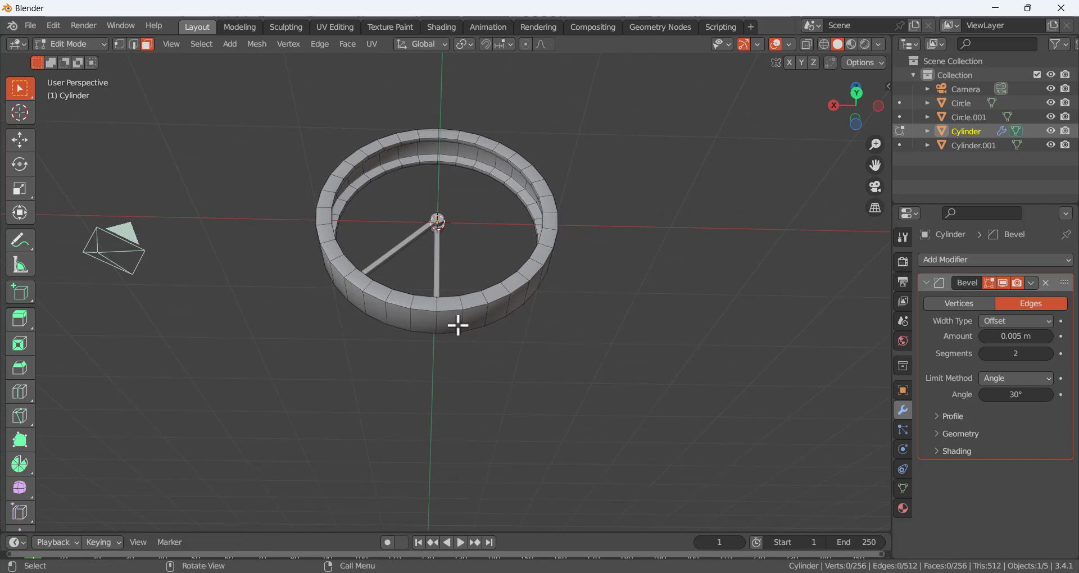
# - Select six adjacent faces on the outer surface at the bottom of the ring, centred below the vertical spoke
pyautogui.click(449, 320)
pyautogui.keyDown('shift'); pyautogui.click(474, 320); pyautogui.keyUp('shift')
pyautogui.keyDown('shift'); pyautogui.click(425, 320); pyautogui.keyUp('shift')
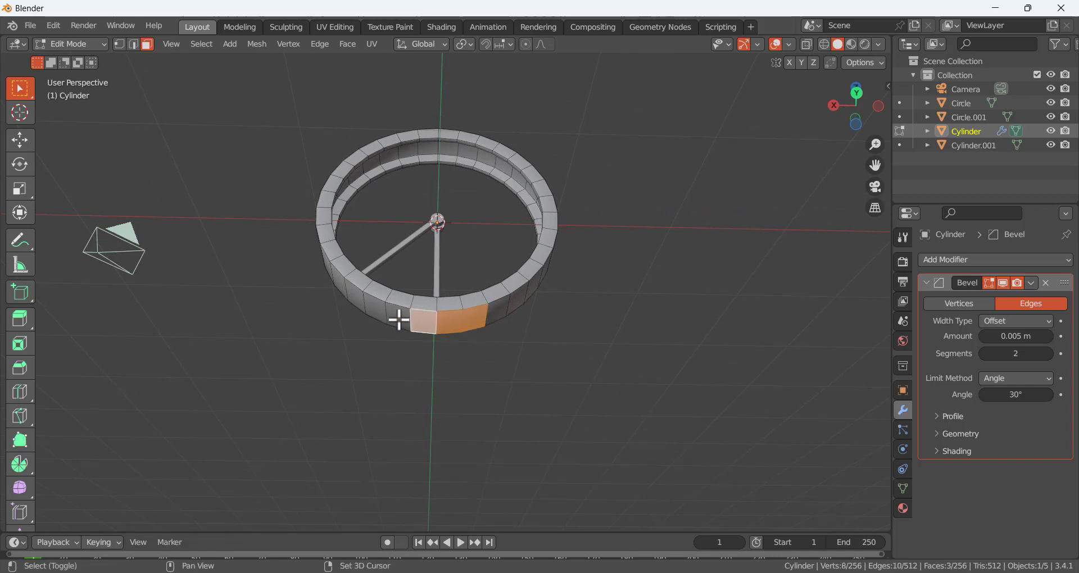
pyautogui.keyDown('shift'); pyautogui.click(399, 319); pyautogui.keyUp('shift')
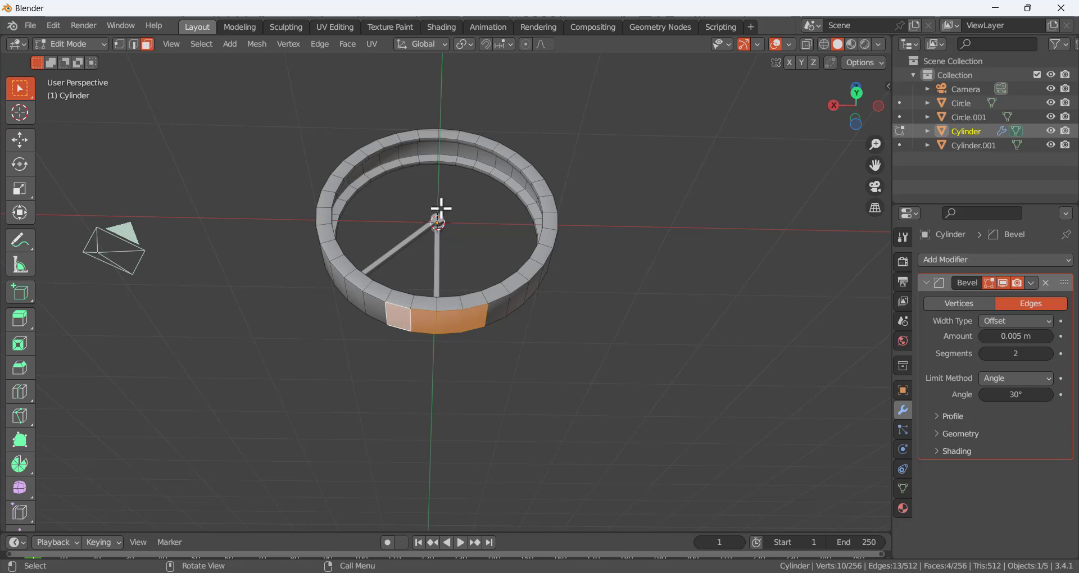
pyautogui.moveTo(442, 143); pyautogui.dragTo(438, 214, button='middle')
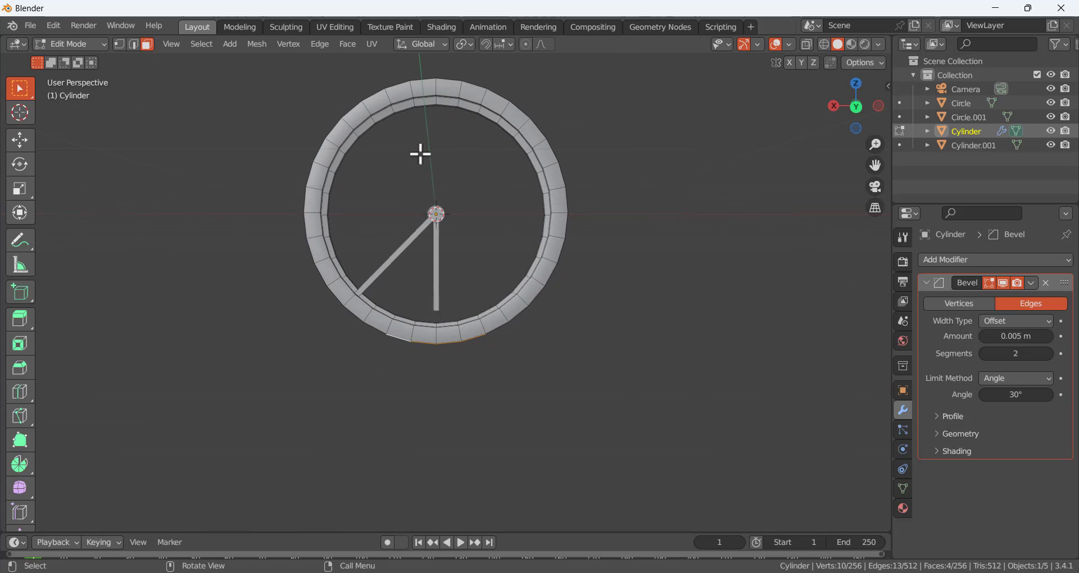
pyautogui.moveTo(434, 209); pyautogui.dragTo(442, 165, button='middle')
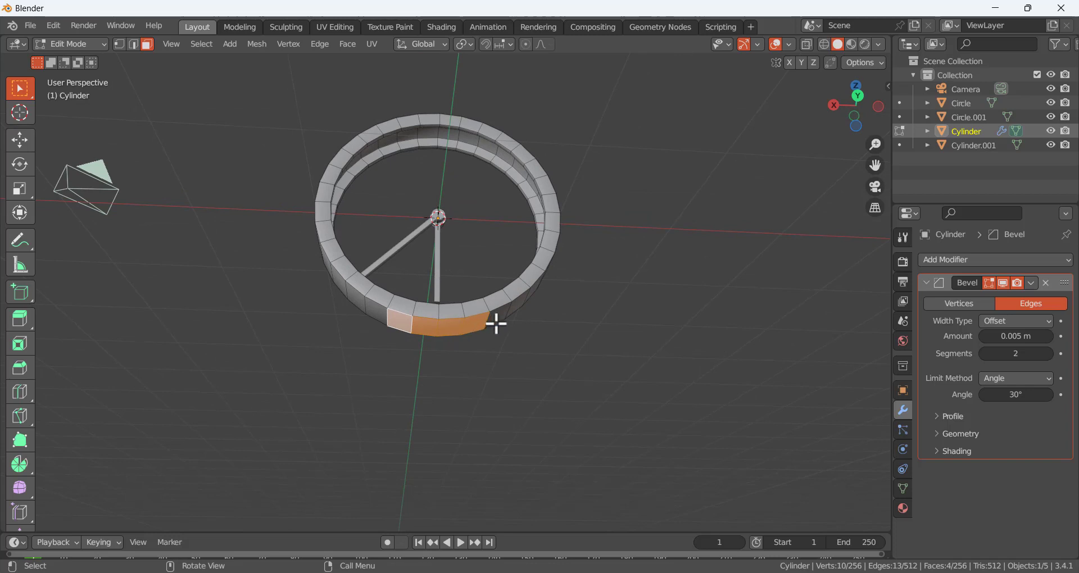
pyautogui.keyDown('shift'); pyautogui.click(495, 319); pyautogui.keyUp('shift')
pyautogui.keyDown('shift'); pyautogui.click(378, 314); pyautogui.keyUp('shift')
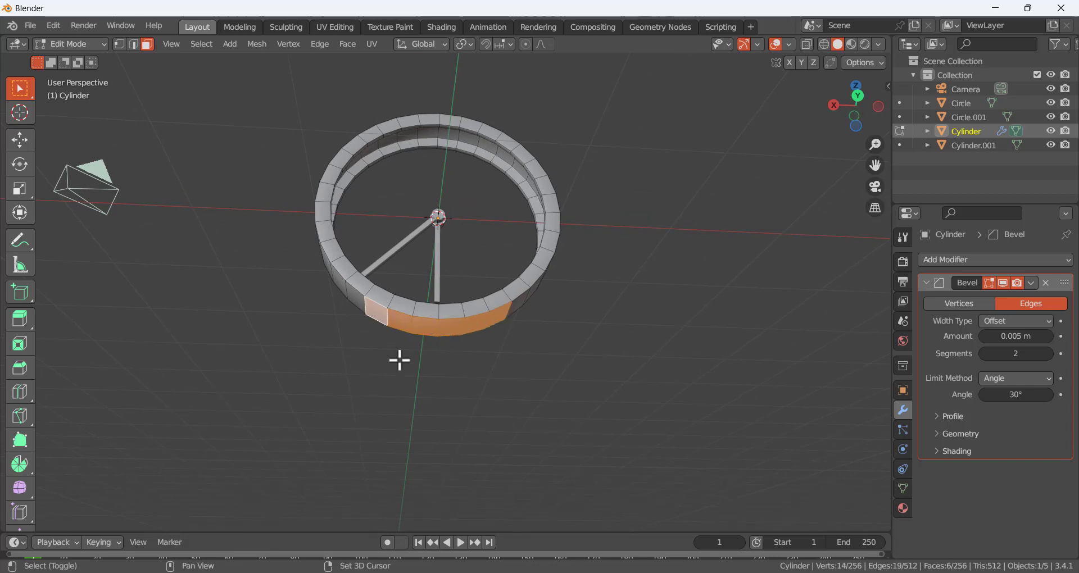
pyautogui.moveTo(442, 360); pyautogui.dragTo(439, 368, button='middle')
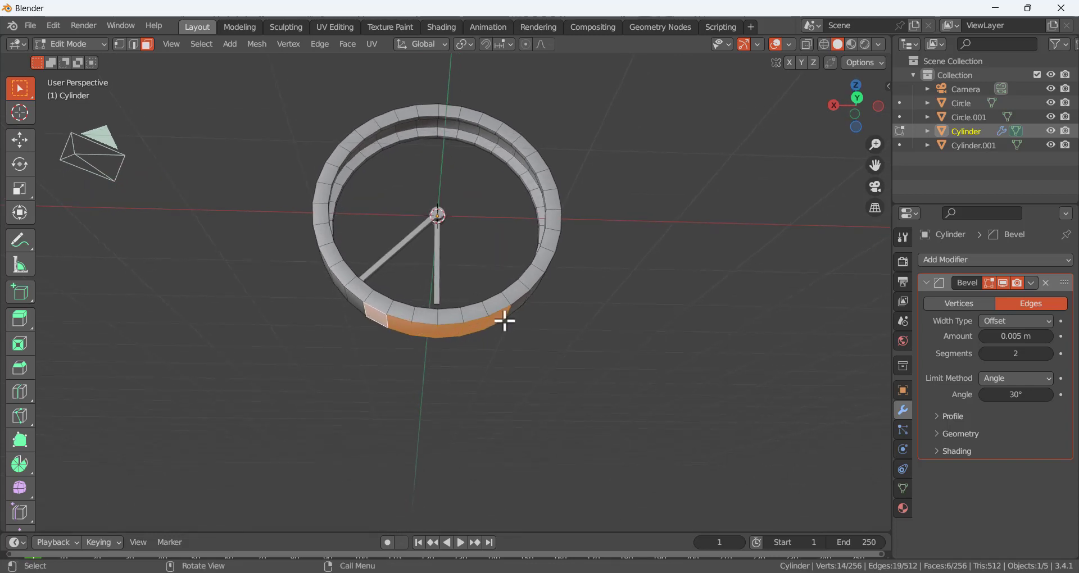
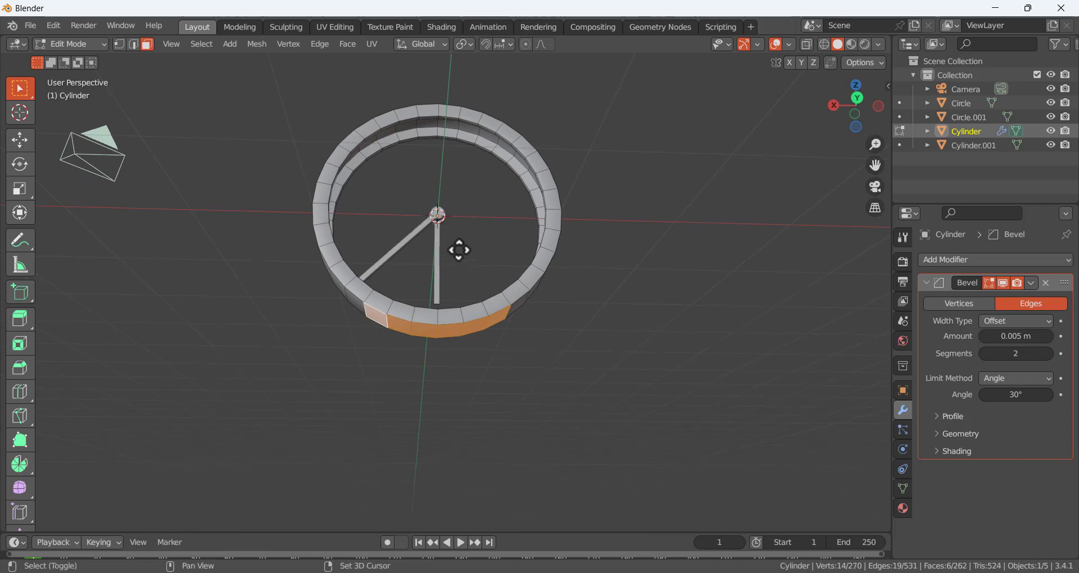
# - Duplicate the six selected ring faces in place and extrude the copy about 0.631 m downward along its normal
pyautogui.press('g')
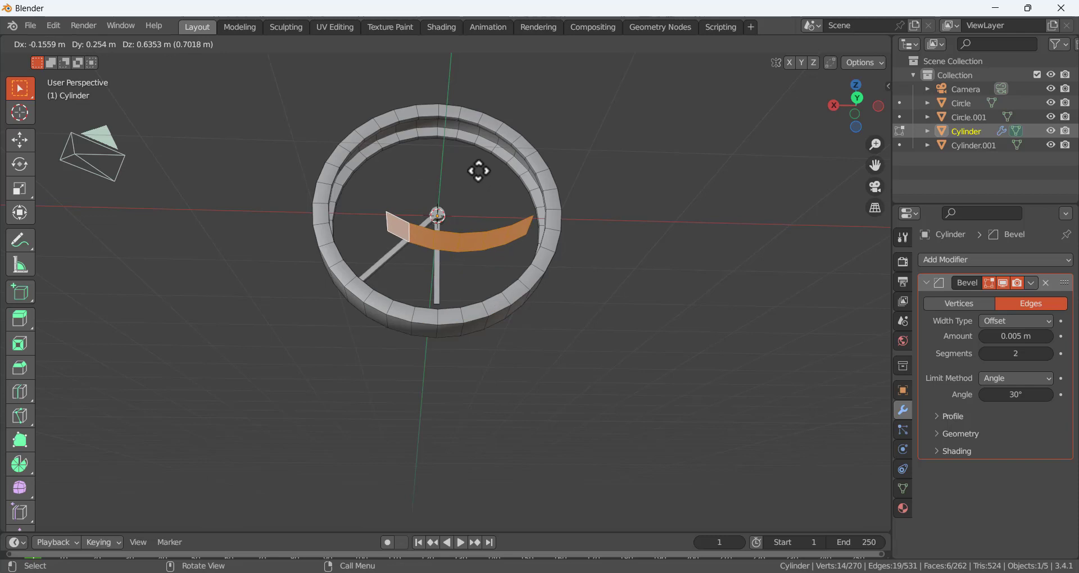
pyautogui.press('Escape')
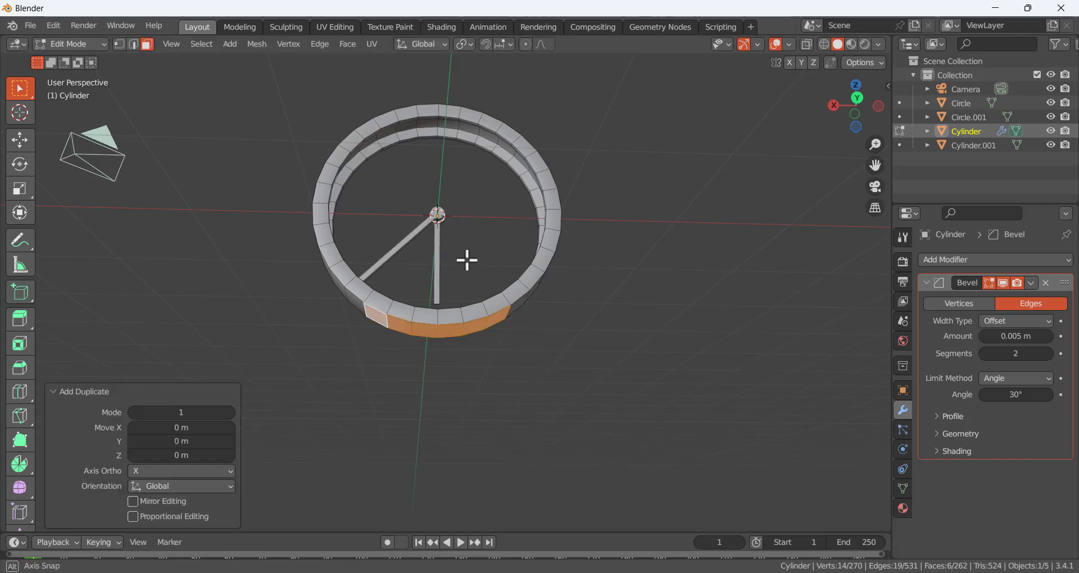
pyautogui.moveTo(464, 258); pyautogui.dragTo(500, 234, button='middle')
pyautogui.moveTo(564, 377)
pyautogui.mouseDown(button='middle')
pyautogui.moveTo(527, 404)
pyautogui.moveTo(551, 381)
pyautogui.mouseUp(button='middle')
pyautogui.press('e')
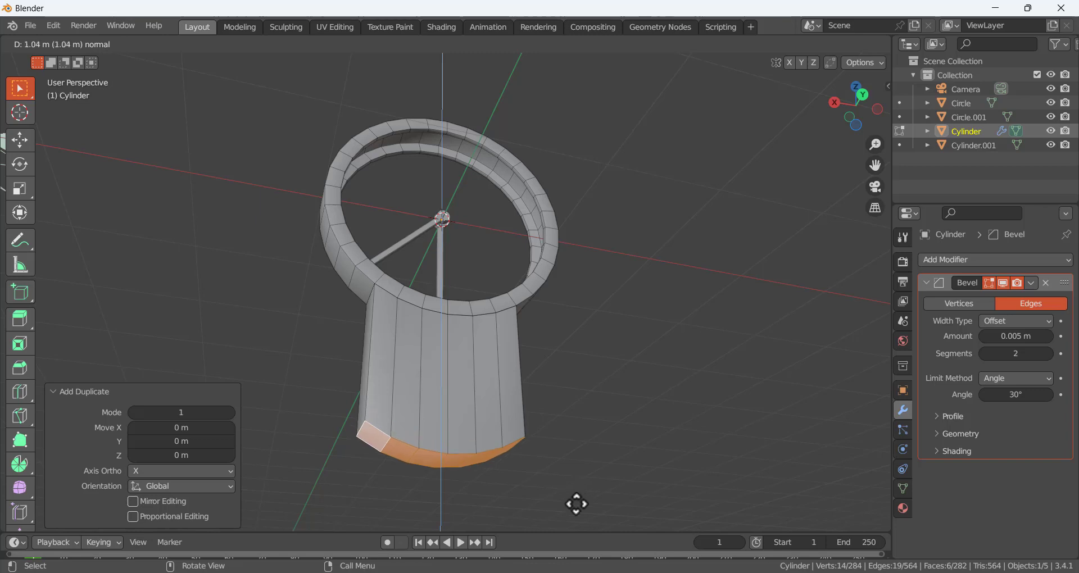
pyautogui.click(564, 438)
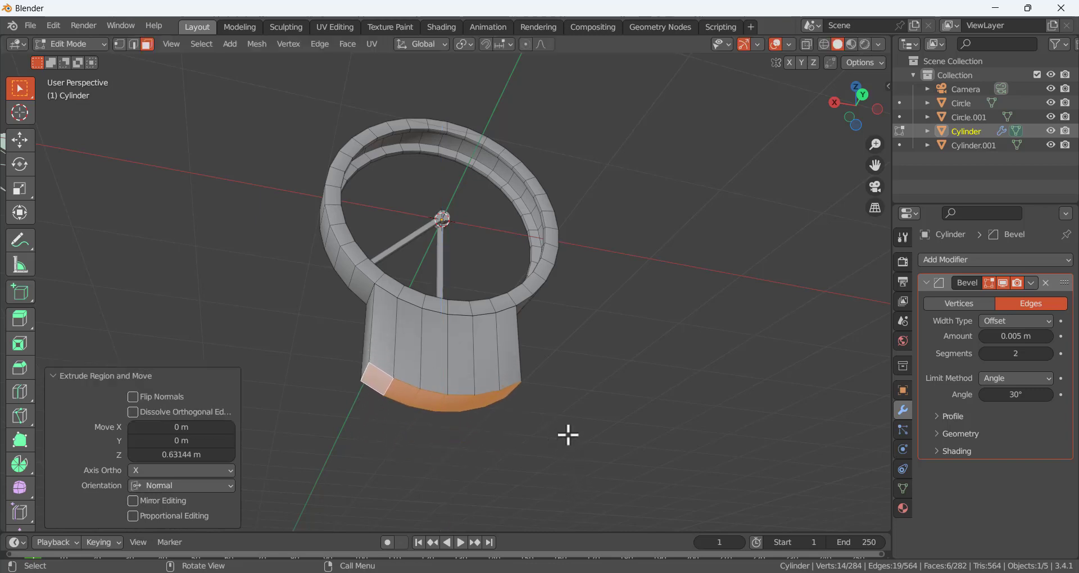
# - Flatten the extruded bottom faces by scaling them to 0 along the global Z axis
pyautogui.moveTo(568, 433); pyautogui.dragTo(541, 344, button='middle')
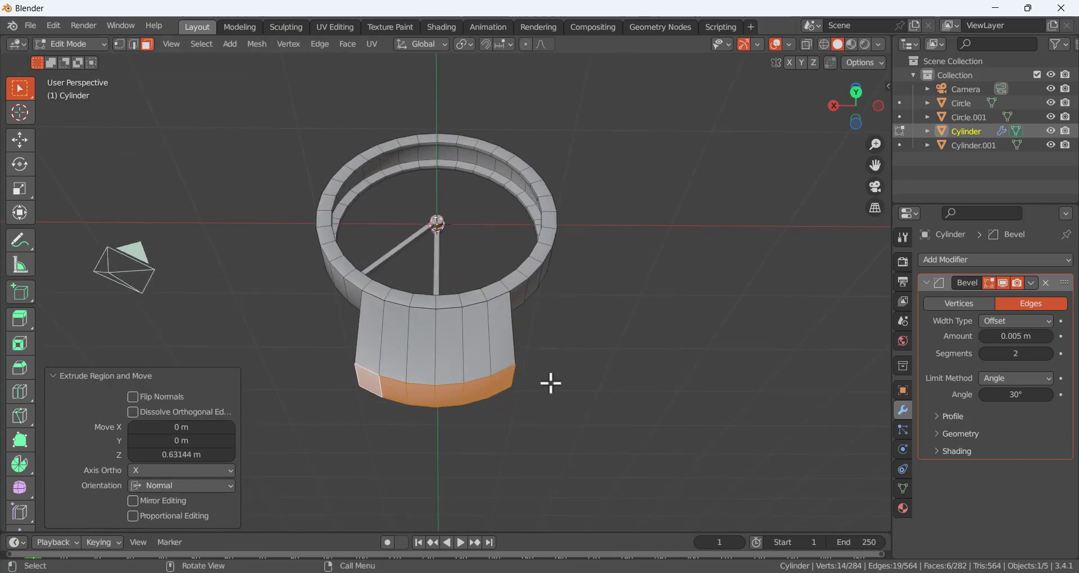
pyautogui.moveTo(551, 382); pyautogui.dragTo(557, 375, button='middle')
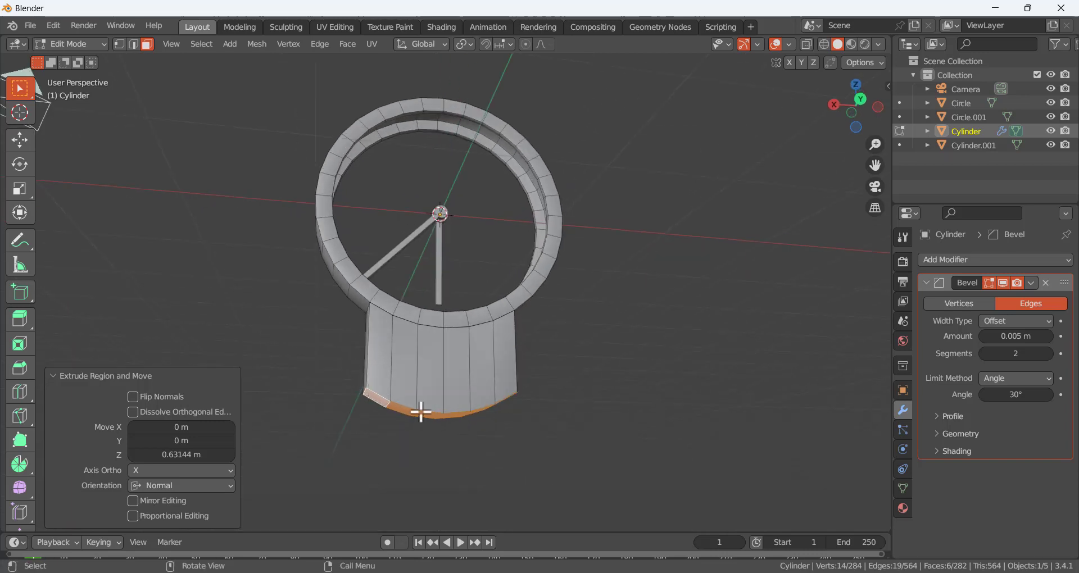
pyautogui.moveTo(503, 395); pyautogui.dragTo(517, 371, button='middle')
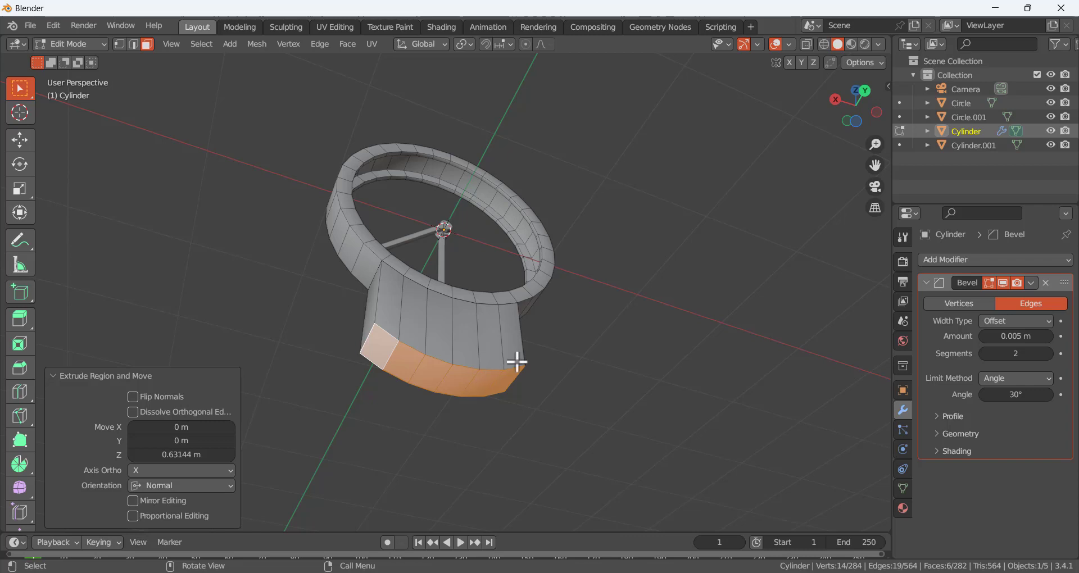
pyautogui.moveTo(513, 362); pyautogui.dragTo(558, 381, button='middle')
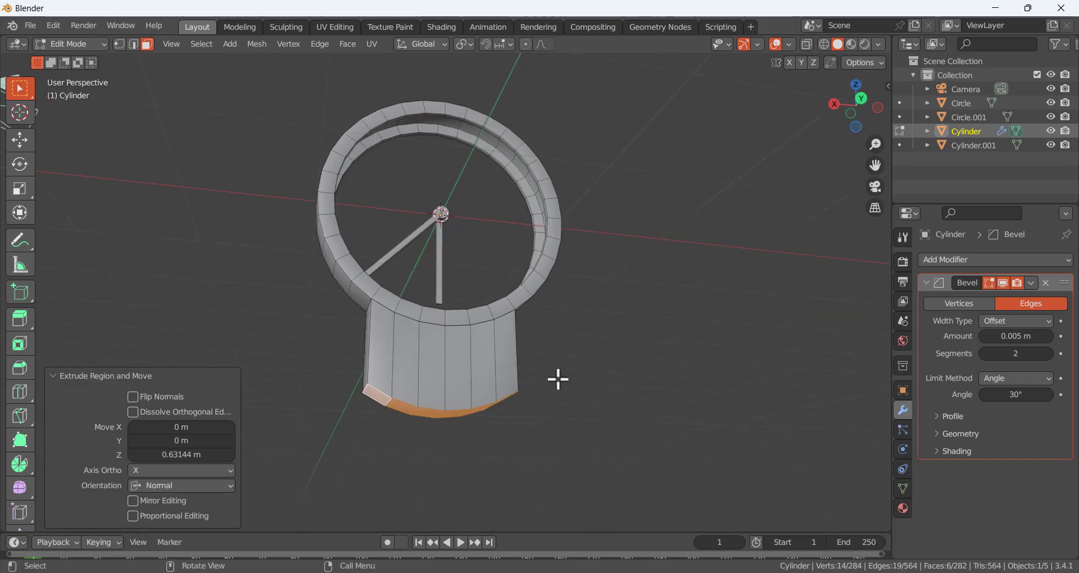
pyautogui.press('s')
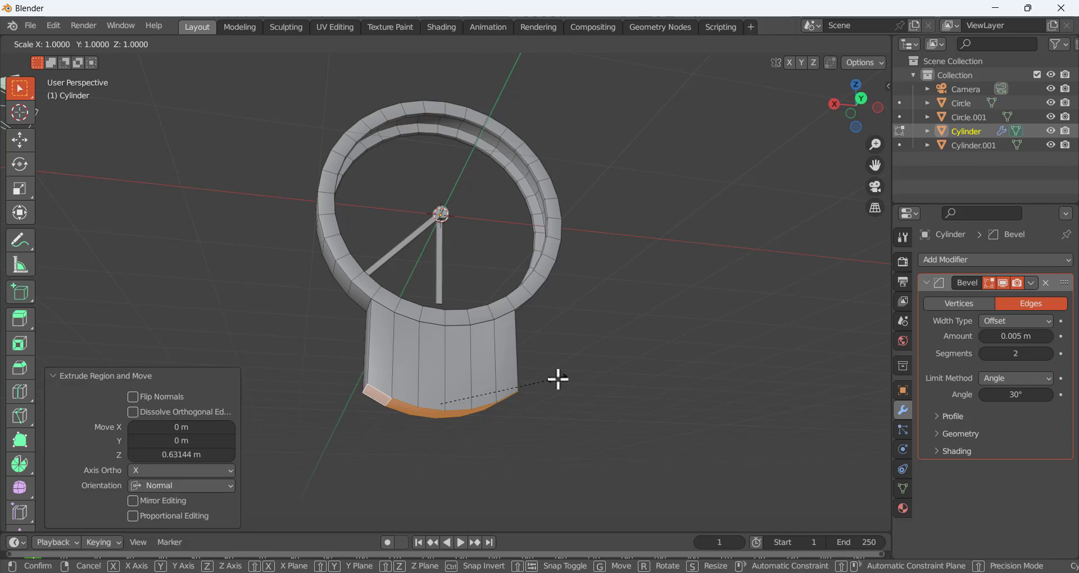
pyautogui.write('z')
pyautogui.write('0')
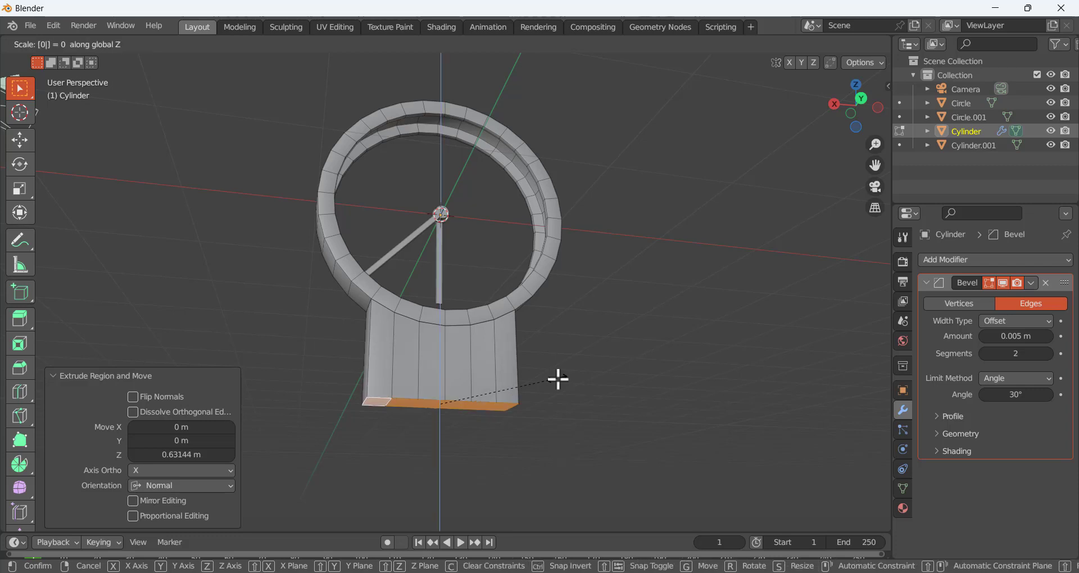
# - Flatten the selected bottom faces of the clock's stand by scaling them to 0 along global Z
pyautogui.press('Return')
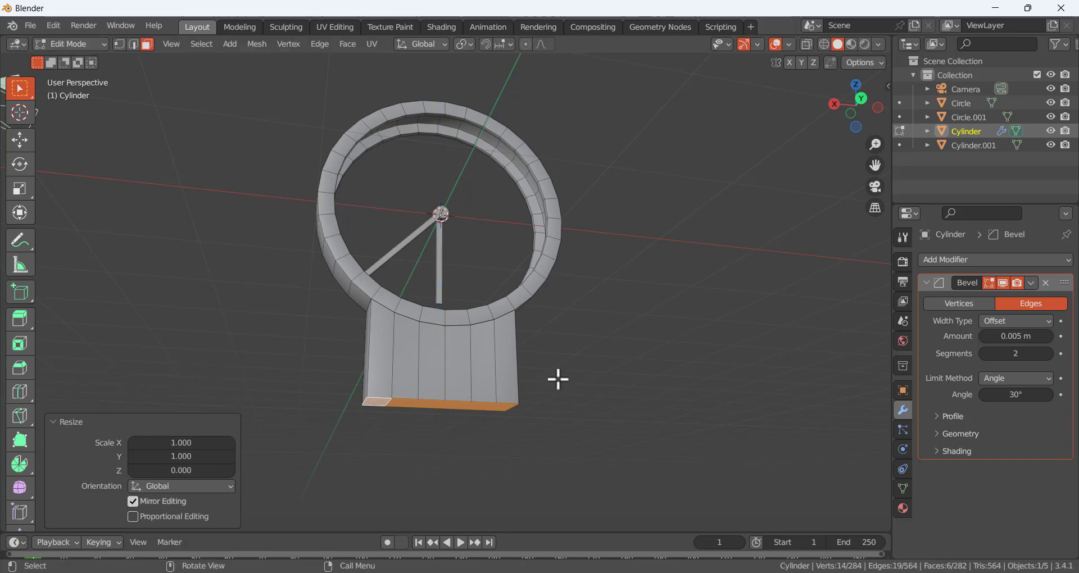
pyautogui.moveTo(510, 341); pyautogui.dragTo(577, 375, button='middle')
# - Select the six faces on the stand's rear (+Y) side and extrude them outward by about 0.03 m
pyautogui.click(409, 379)
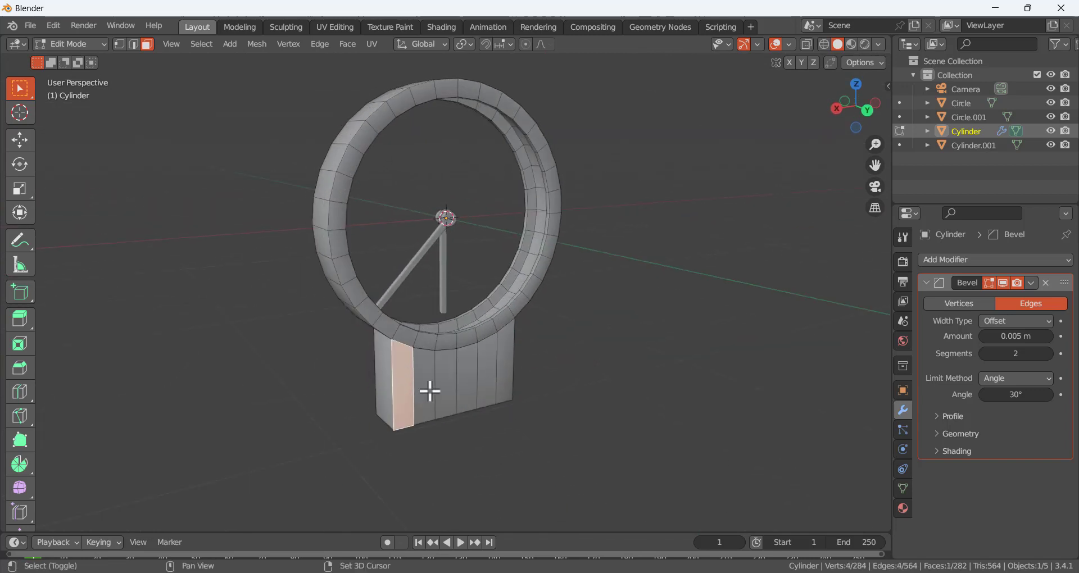
pyautogui.keyDown('shift'); pyautogui.click(431, 390); pyautogui.keyUp('shift')
pyautogui.moveTo(433, 390); pyautogui.dragTo(414, 373, button='middle')
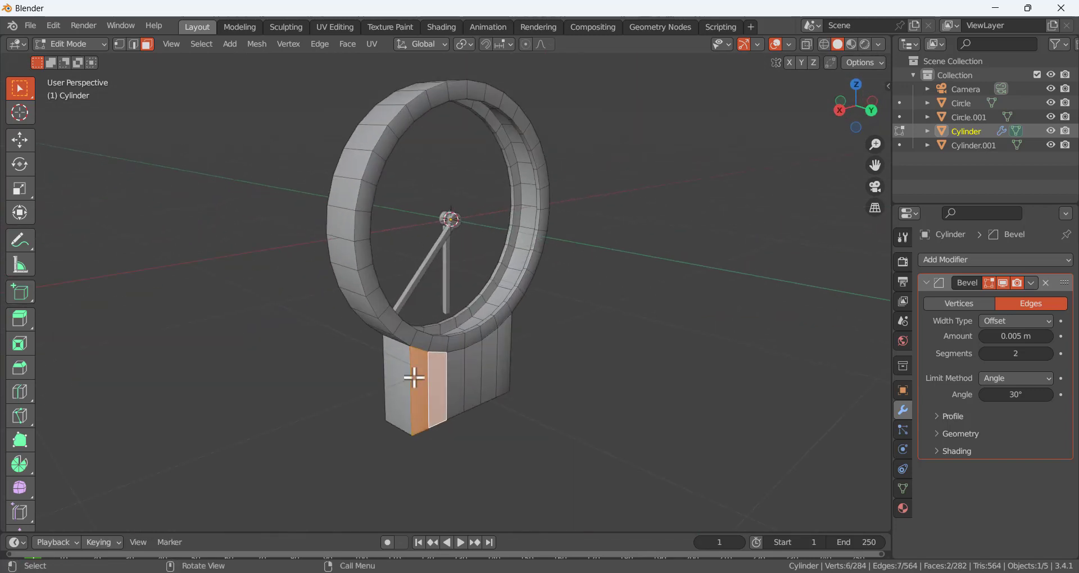
pyautogui.keyDown('shift'); pyautogui.click(455, 373); pyautogui.keyUp('shift')
pyautogui.keyDown('shift'); pyautogui.click(473, 368); pyautogui.keyUp('shift')
pyautogui.keyDown('shift'); pyautogui.click(495, 360); pyautogui.keyUp('shift')
pyautogui.keyDown('shift'); pyautogui.click(504, 358); pyautogui.keyUp('shift')
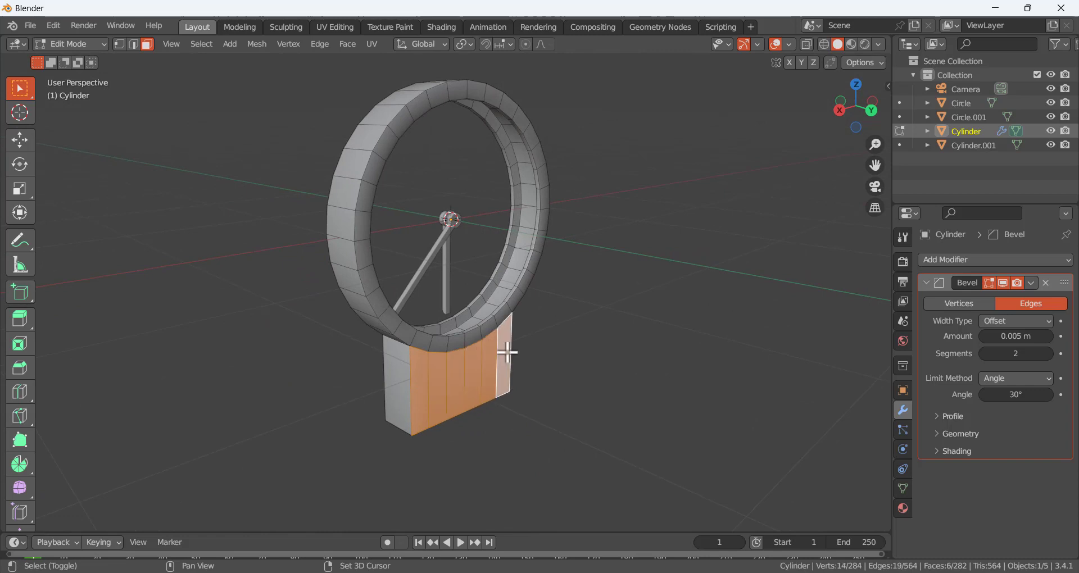
pyautogui.moveTo(506, 354); pyautogui.dragTo(511, 416, button='middle')
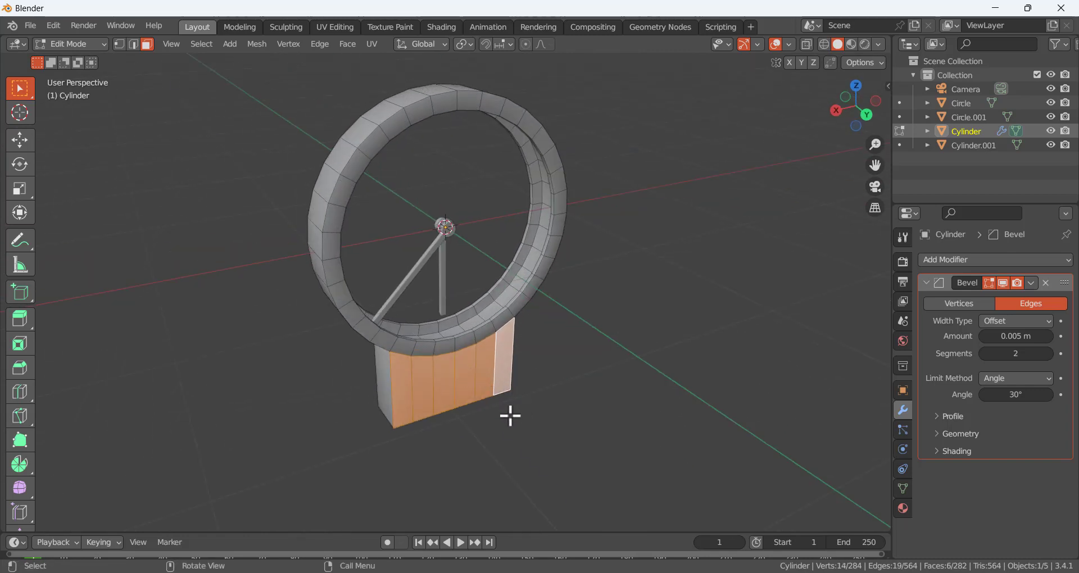
pyautogui.press('e')
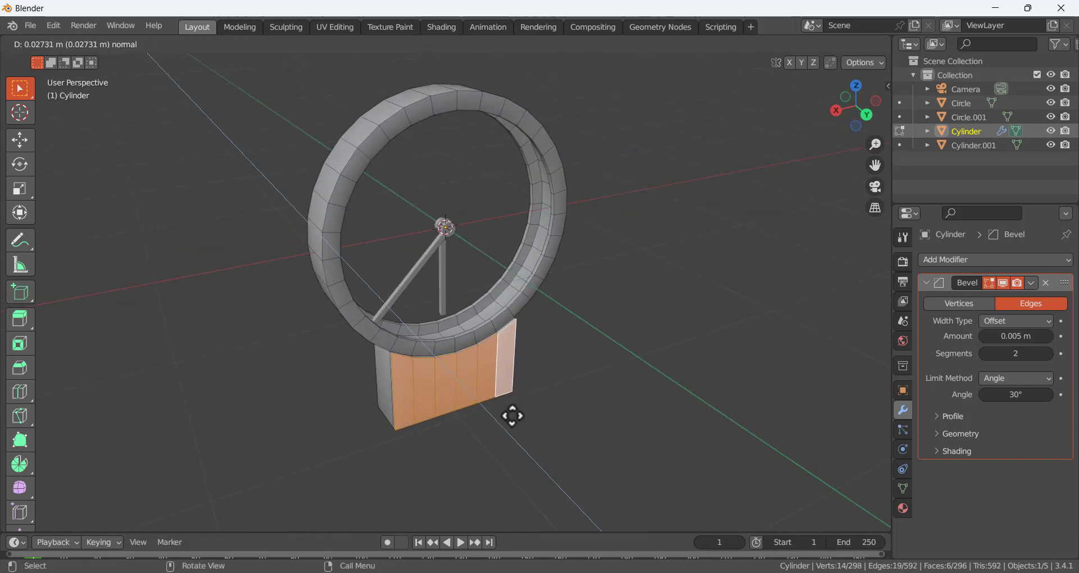
pyautogui.click(484, 433)
pyautogui.hotkey('alt', 'a')
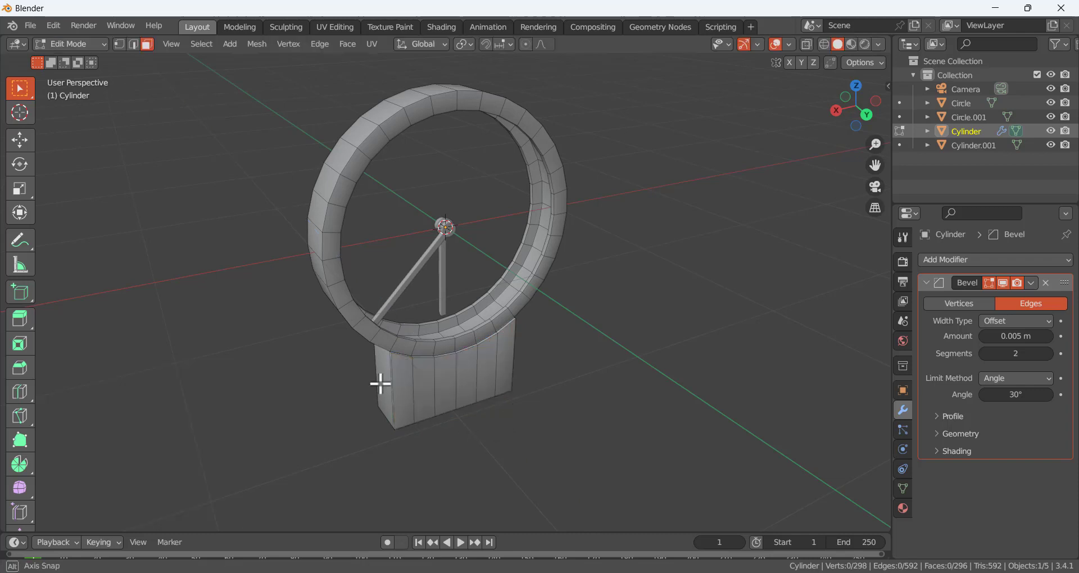
# - Extrude the six faces on the stand's front (-Y) side outward by about 0.04 m and return to Object Mode
pyautogui.moveTo(379, 380); pyautogui.dragTo(585, 385, button='middle')
pyautogui.keyDown('shift'); pyautogui.click(499, 373); pyautogui.keyUp('shift')
pyautogui.keyDown('shift'); pyautogui.click(480, 369); pyautogui.keyUp('shift')
pyautogui.keyDown('shift'); pyautogui.click(463, 359); pyautogui.keyUp('shift')
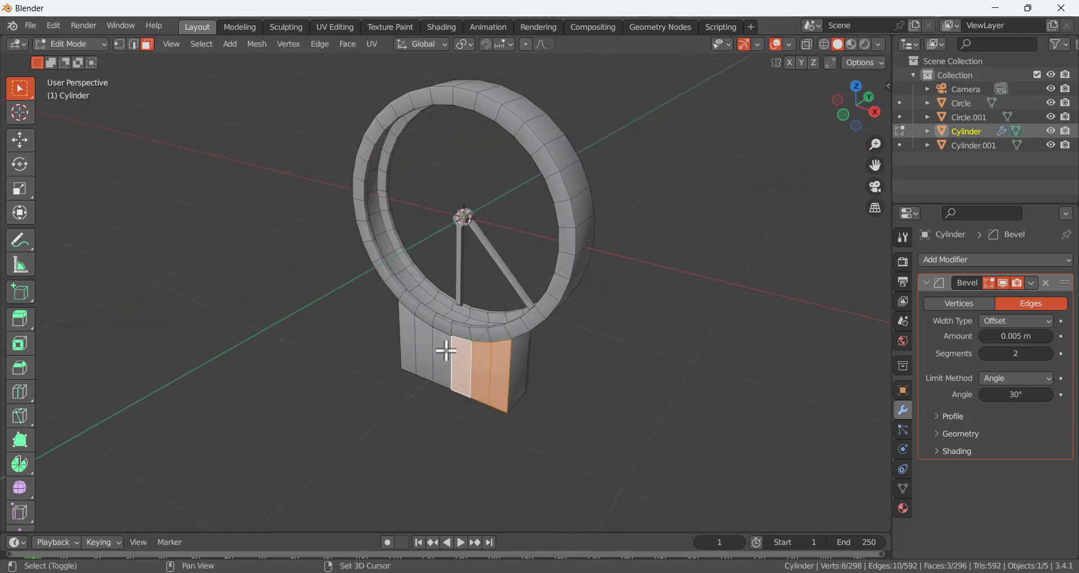
pyautogui.keyDown('shift'); pyautogui.click(443, 348); pyautogui.keyUp('shift')
pyautogui.keyDown('shift'); pyautogui.click(422, 339); pyautogui.keyUp('shift')
pyautogui.keyDown('shift'); pyautogui.click(408, 335); pyautogui.keyUp('shift')
pyautogui.press('e')
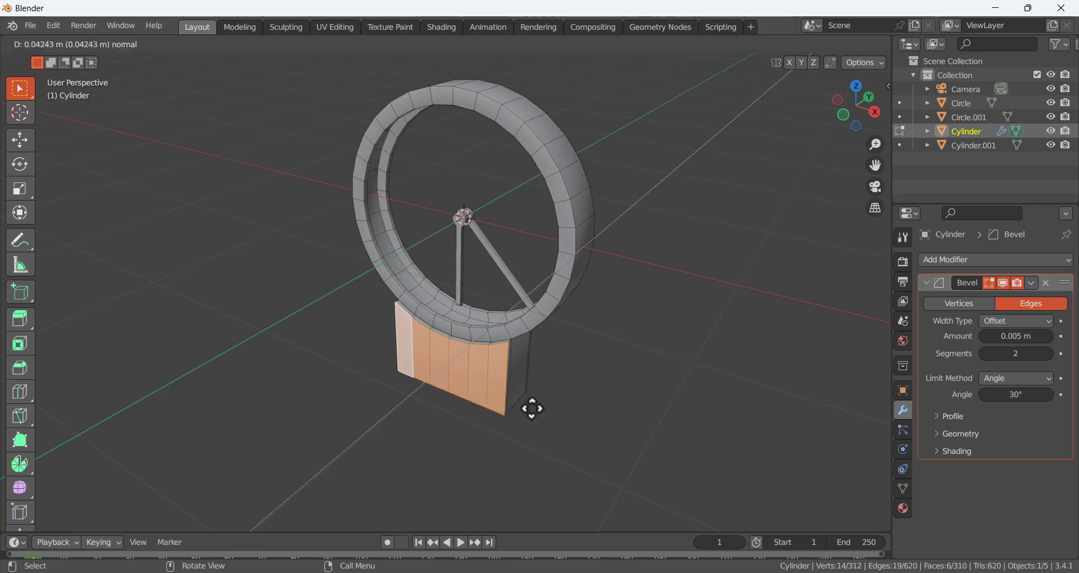
pyautogui.click(533, 408)
pyautogui.hotkey('alt', 'a')
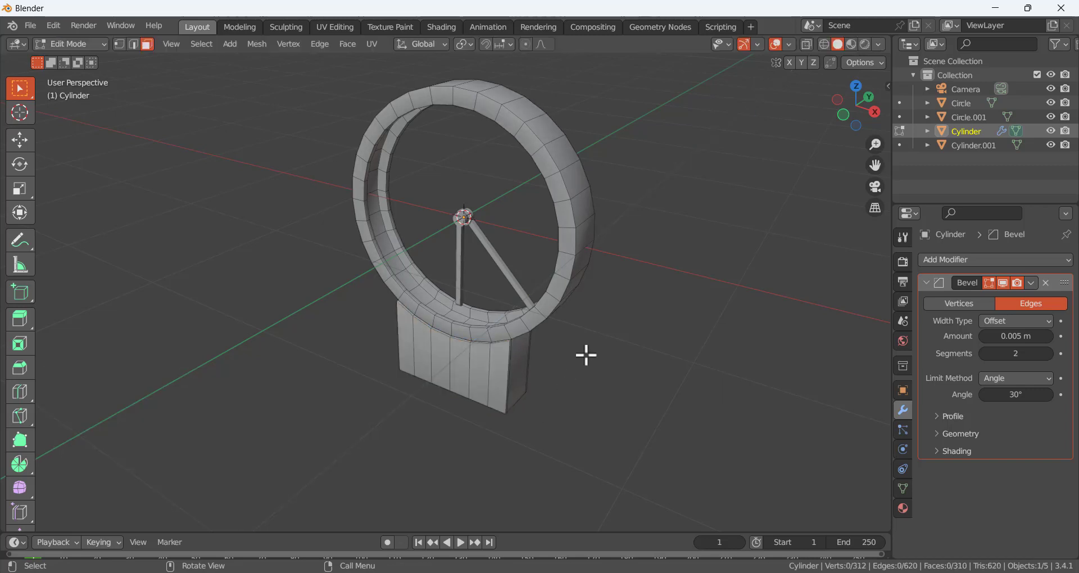
pyautogui.moveTo(585, 354); pyautogui.dragTo(382, 322, button='middle')
pyautogui.press('Tab')
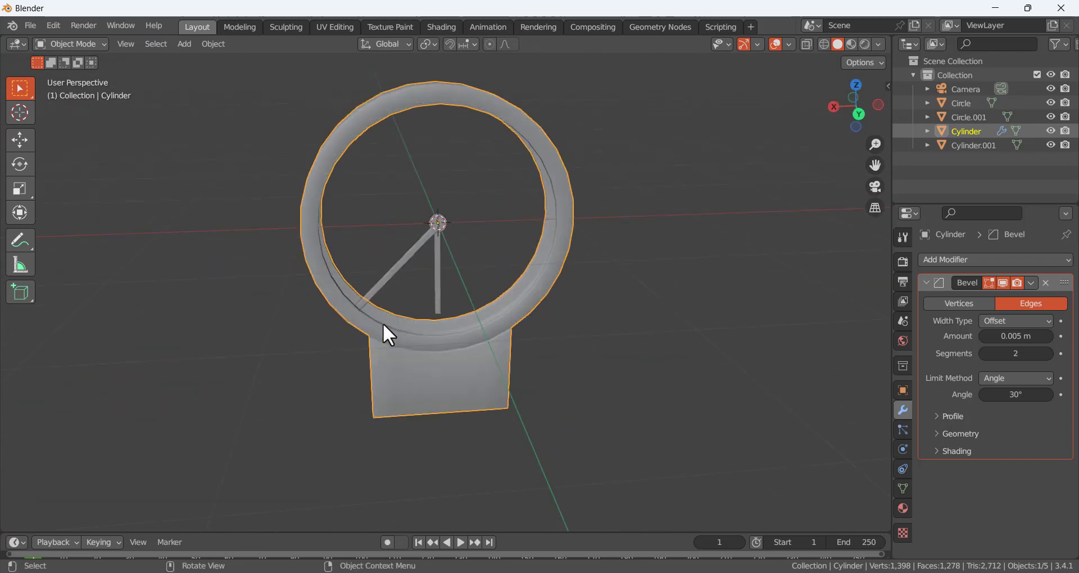
# - Add a text object at the clock's centre
pyautogui.click(460, 181)
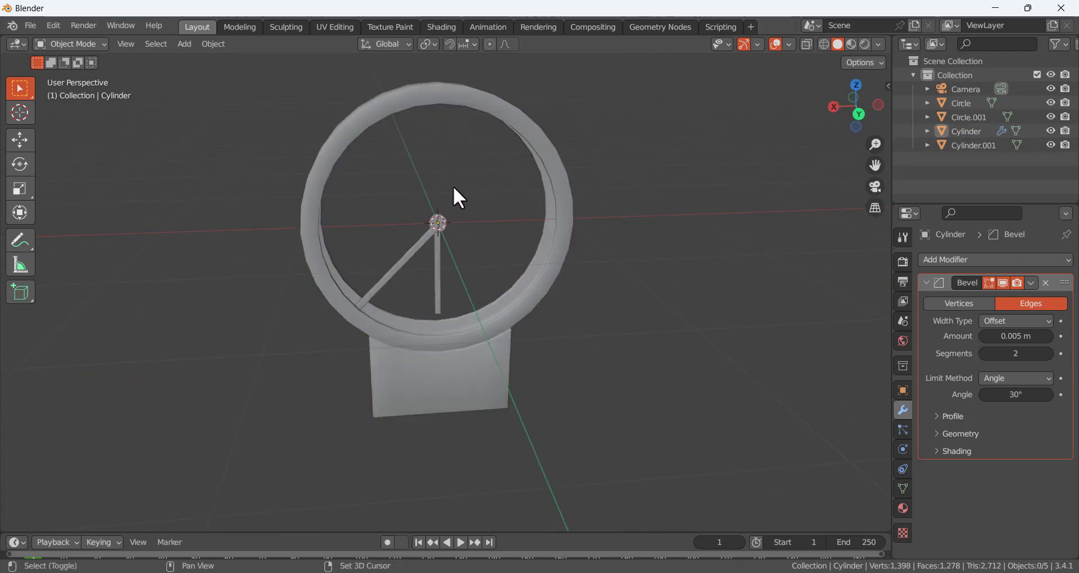
pyautogui.hotkey('shift', 'a')
pyautogui.moveTo(453, 293)
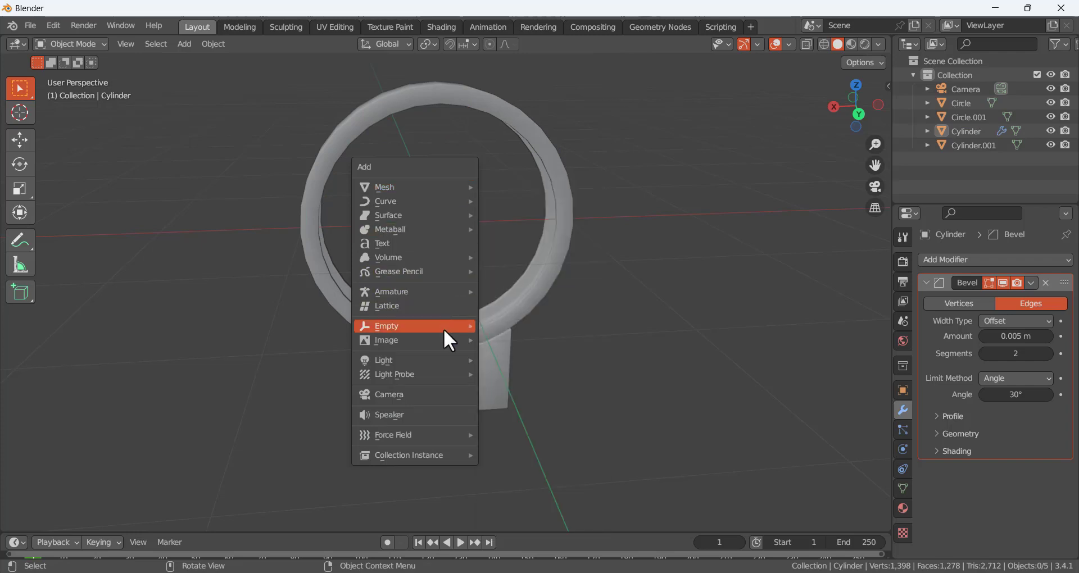
pyautogui.click(446, 243)
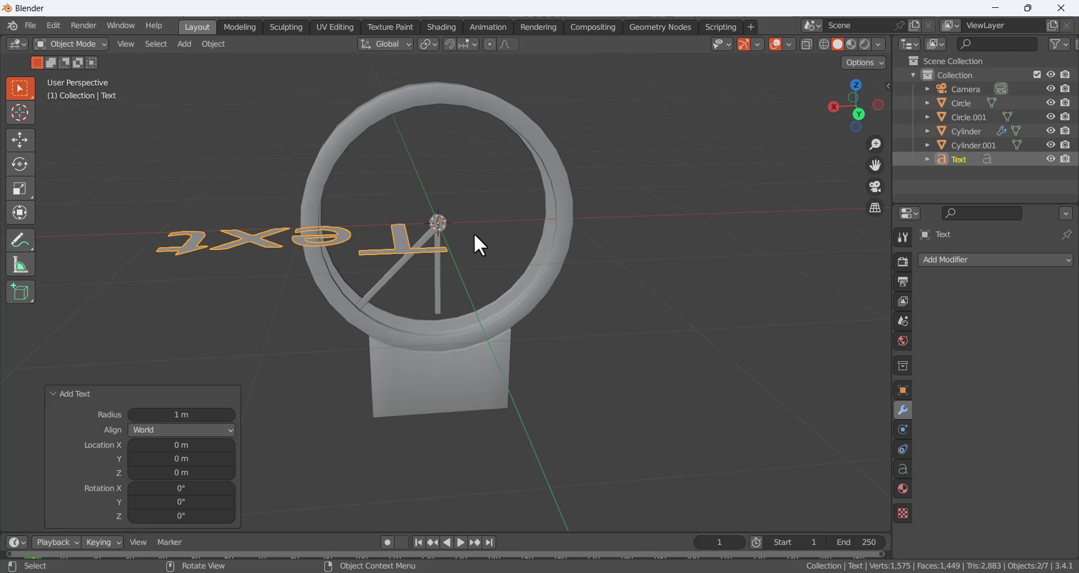
pyautogui.moveTo(473, 234); pyautogui.dragTo(509, 251, button='middle')
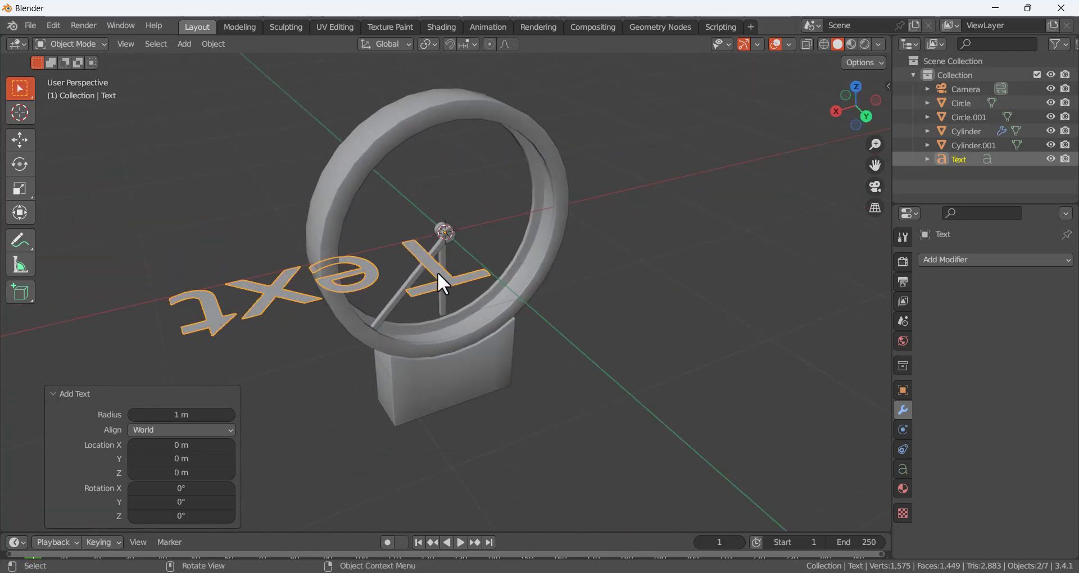
pyautogui.moveTo(300, 239); pyautogui.dragTo(482, 187, button='middle')
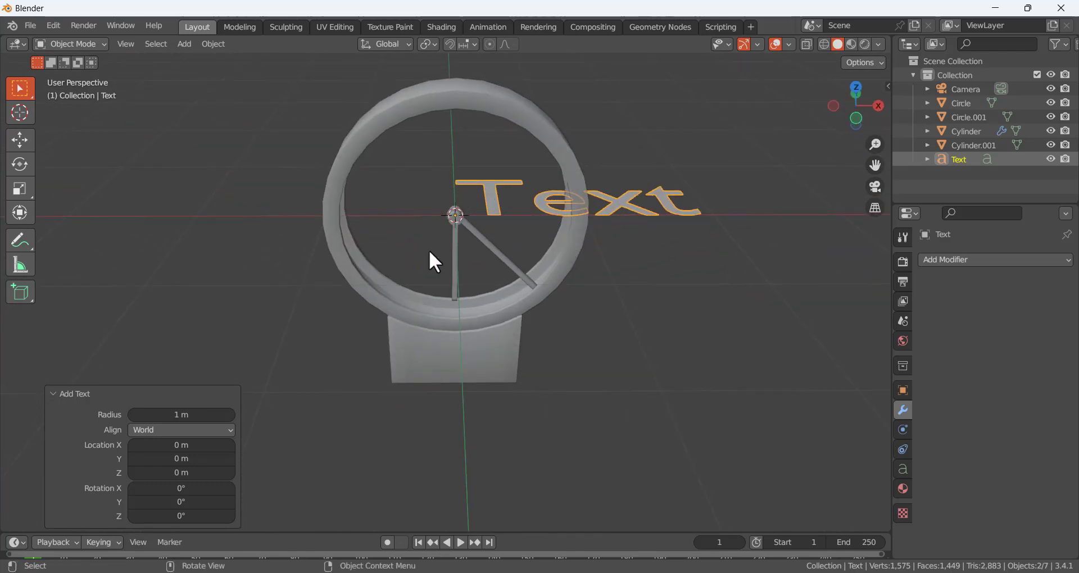
# - Rotate the text object 90° about the global X axis
pyautogui.press('r')
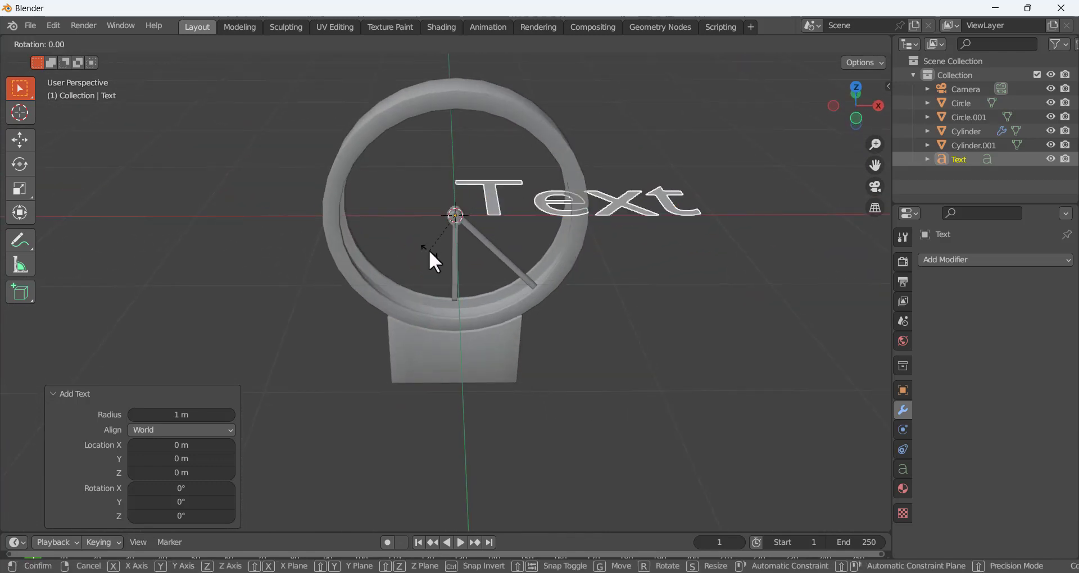
pyautogui.write('x')
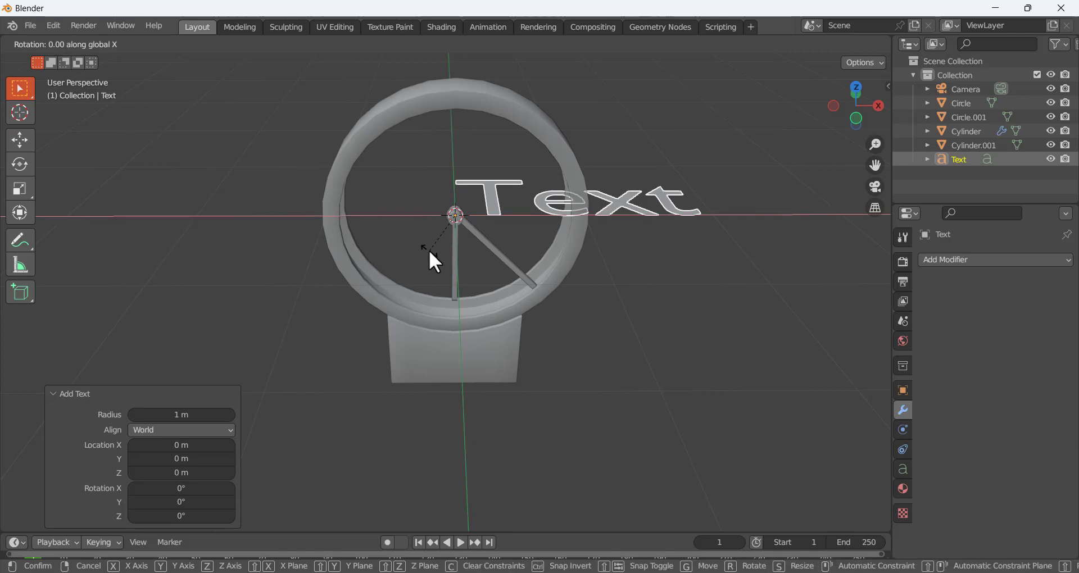
pyautogui.write('90')
pyautogui.press('Return')
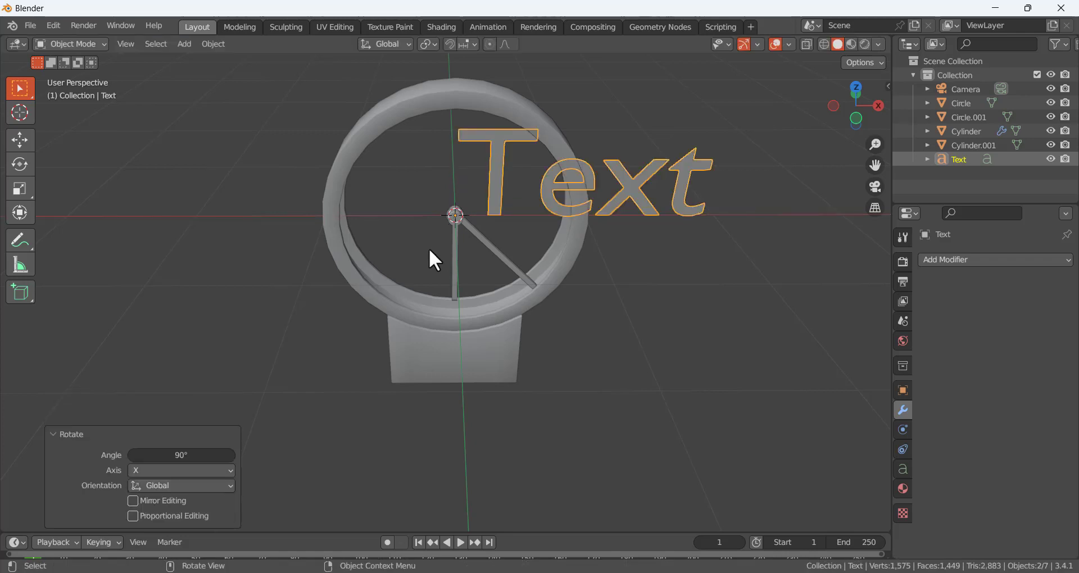
# - Replace the text object's content with 12 and return to Object Mode
pyautogui.scroll(-2, 596, 200)
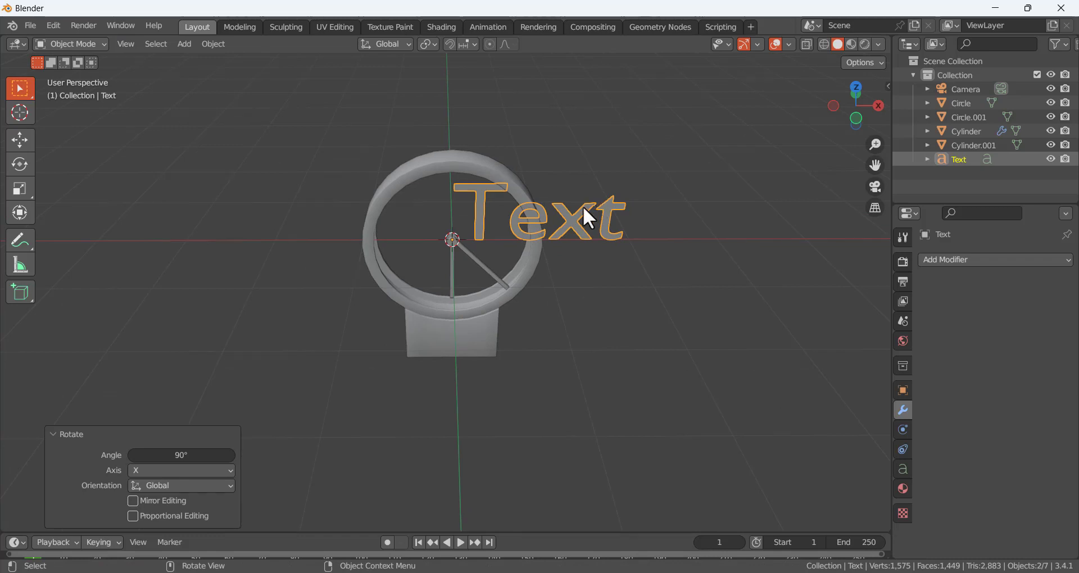
pyautogui.press('Tab')
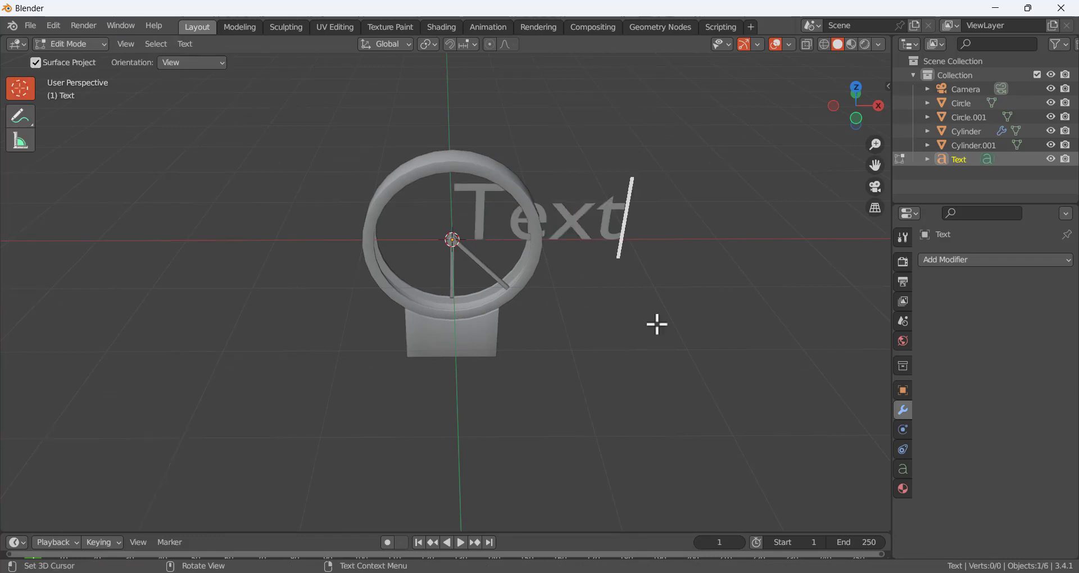
pyautogui.press('BackSpace')
pyautogui.press('BackSpace')
pyautogui.press('BackSpace')
pyautogui.press('BackSpace')
pyautogui.write('12')
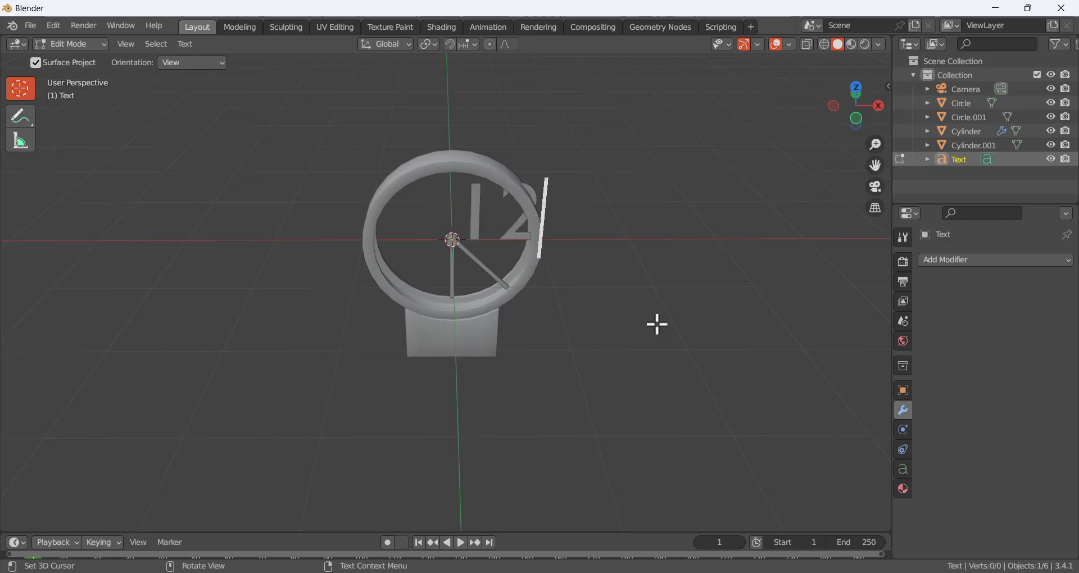
pyautogui.press('Return')
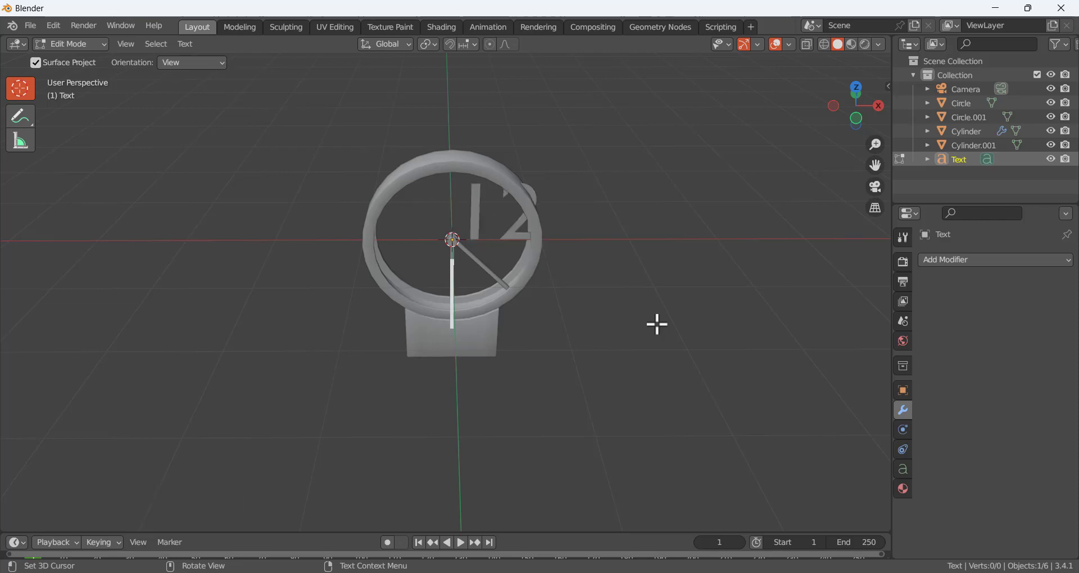
pyautogui.press('Tab')
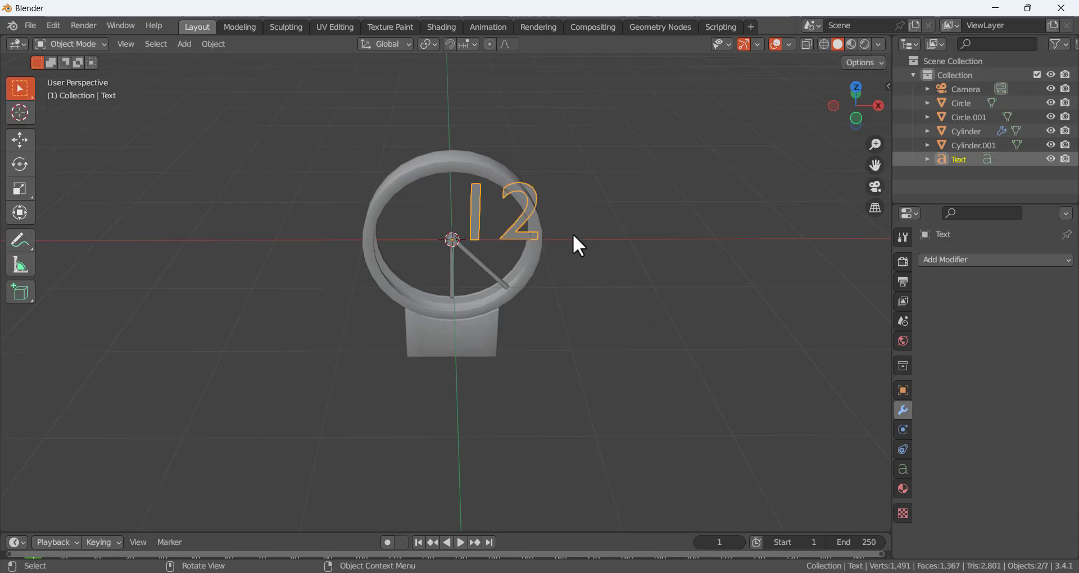
# - Set the viewport to the front orthographic view
pyautogui.moveTo(572, 234); pyautogui.dragTo(575, 193, button='middle')
pyautogui.press('KP_5')
pyautogui.press('KP_1')
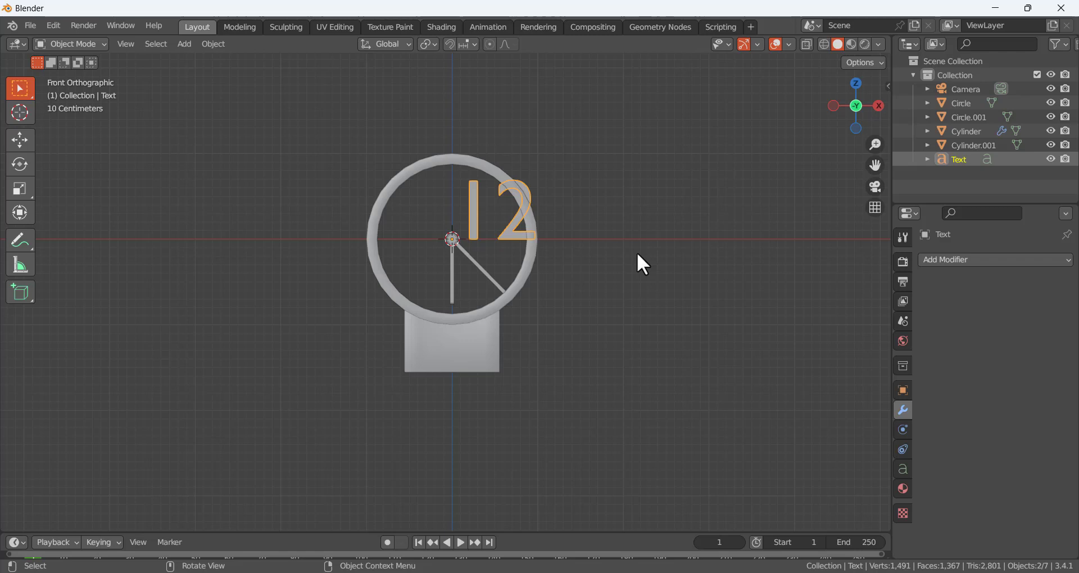
pyautogui.press('g')
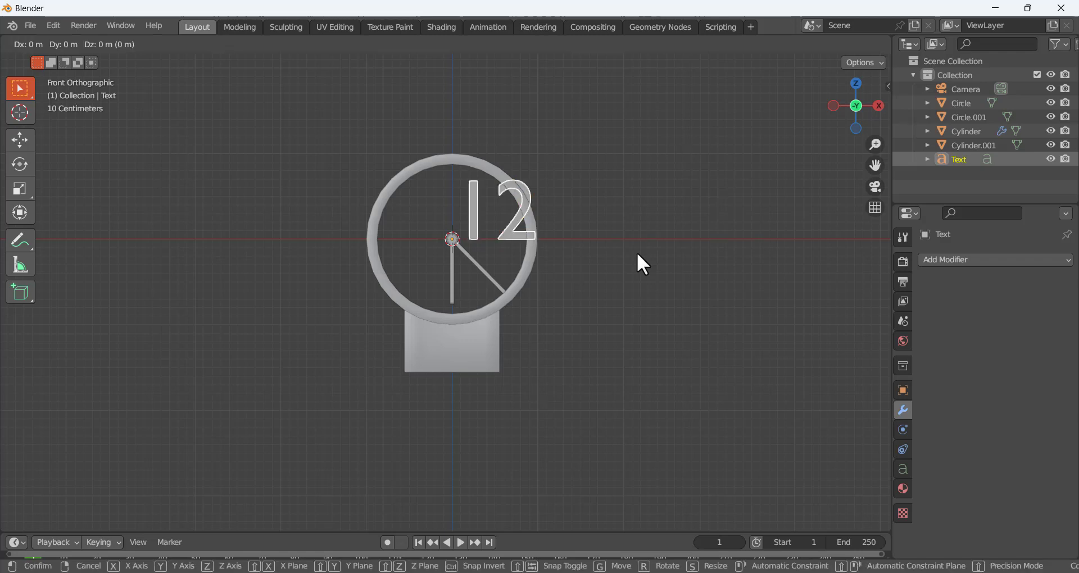
pyautogui.press('s')
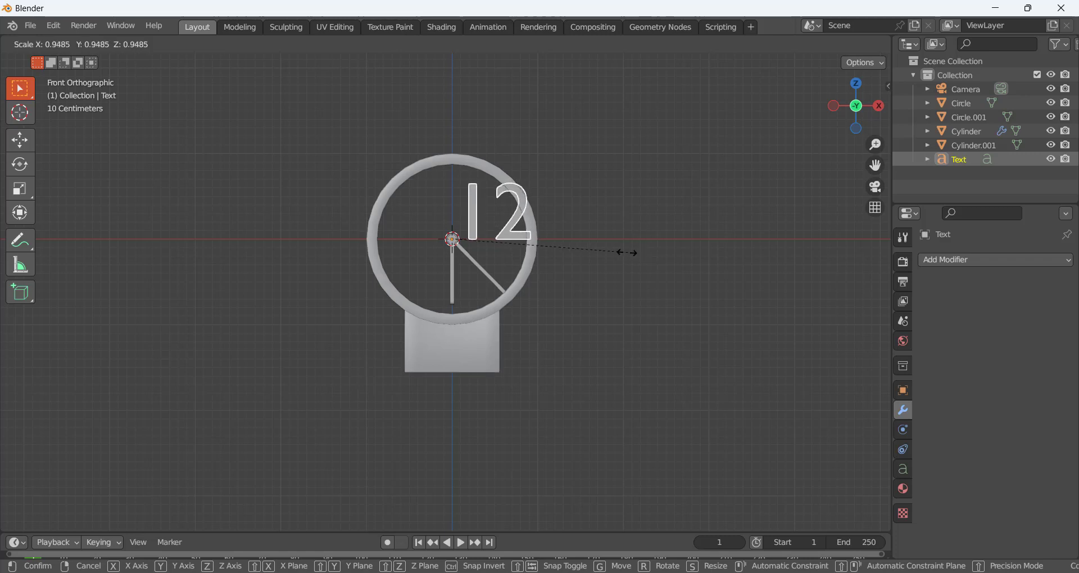
pyautogui.click(622, 253)
# - Move the 12 about -0.46 m along global X and scale it down to about 0.3
pyautogui.press('g')
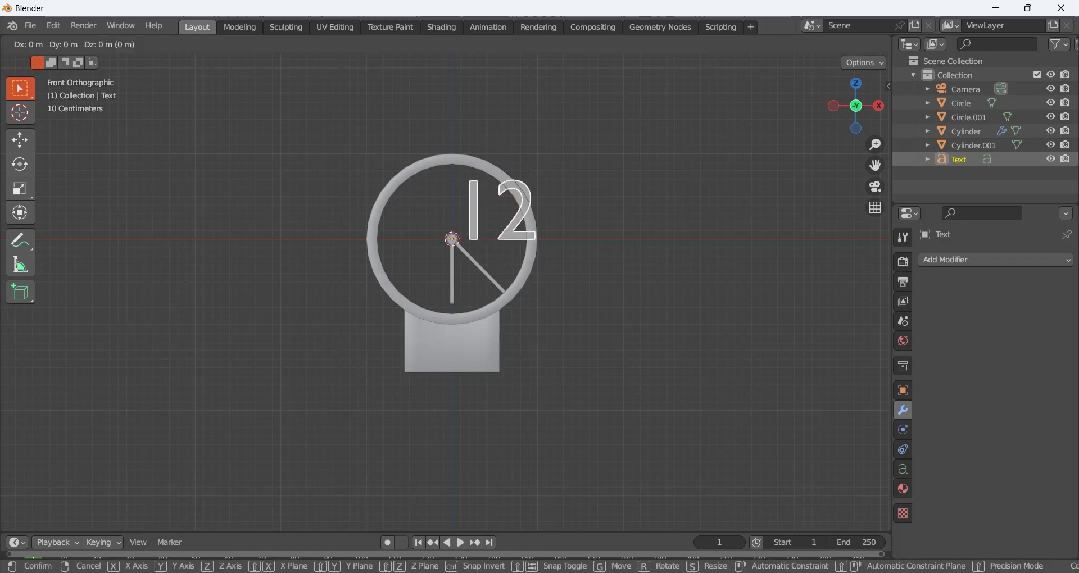
pyautogui.press('x')
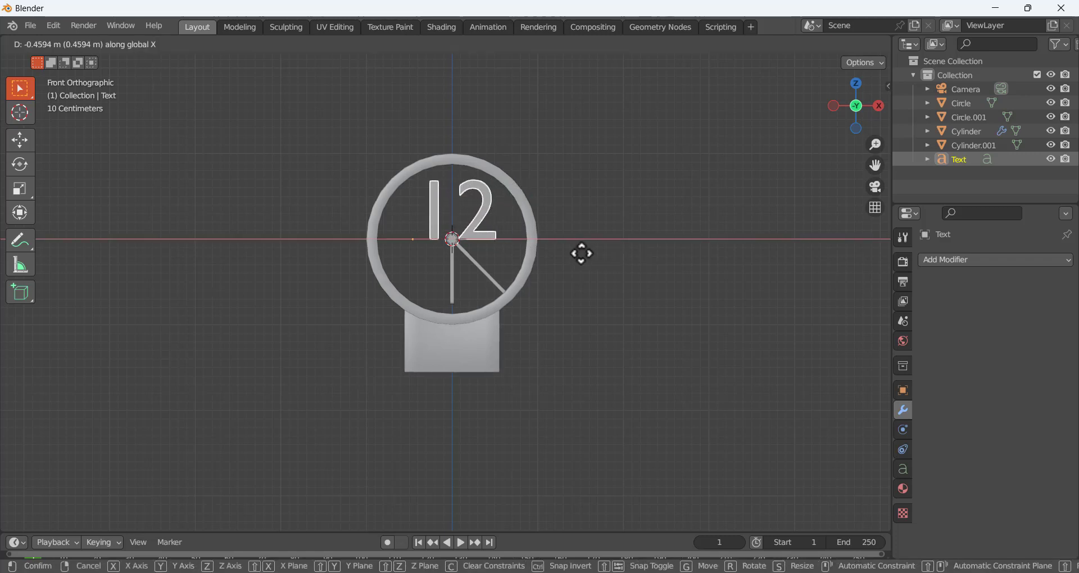
pyautogui.click(584, 256)
pyautogui.press('s')
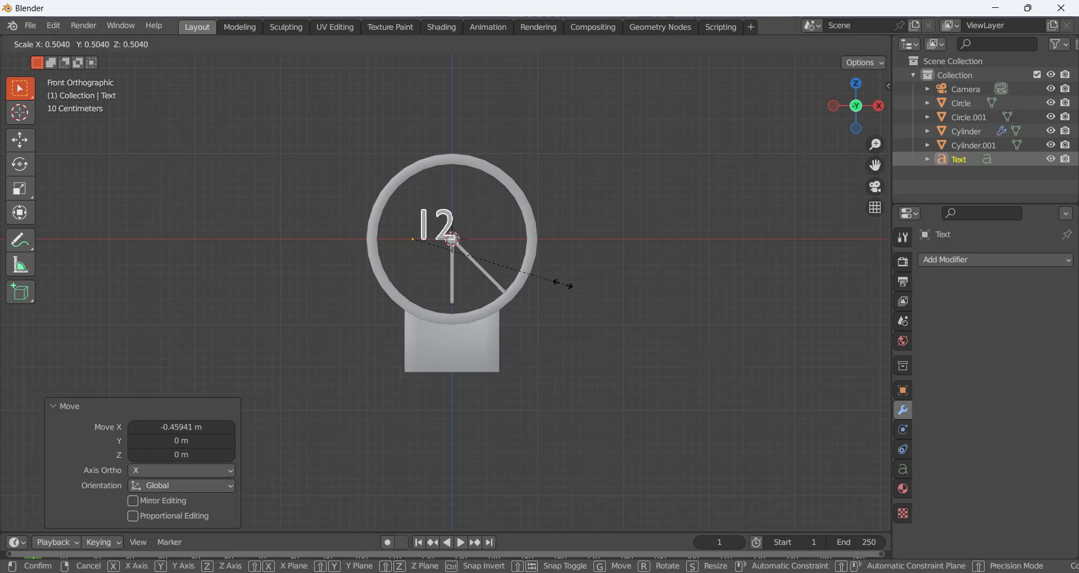
pyautogui.click(506, 257)
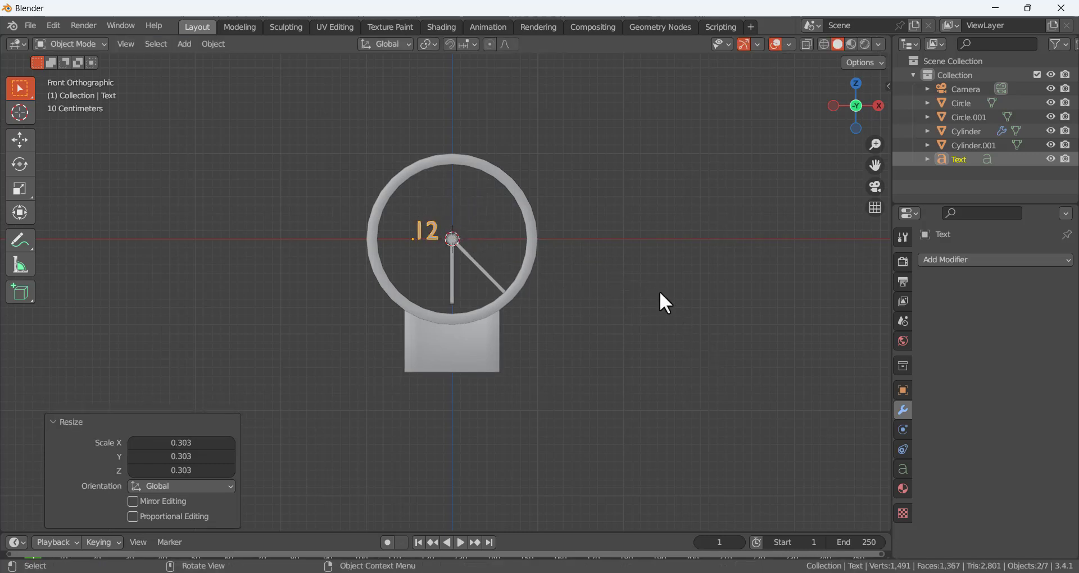
# - Move the 12 about 0.29 m in X and 0.69 m in Z to the clock's twelve o'clock position
pyautogui.press('g')
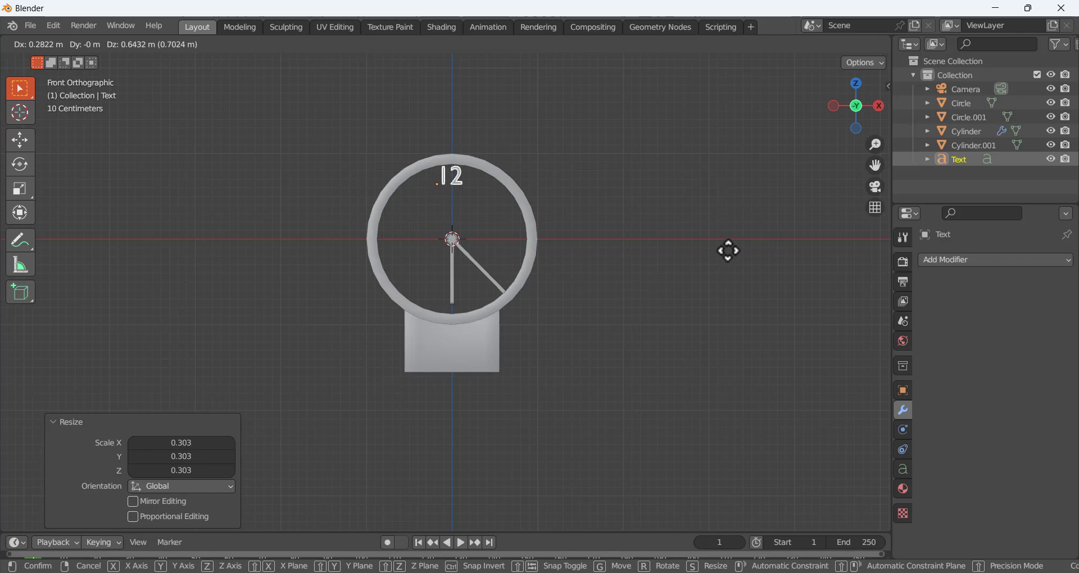
pyautogui.click(729, 247)
pyautogui.moveTo(503, 218); pyautogui.dragTo(460, 169, button='middle')
pyautogui.scroll(3, 466, 160)
pyautogui.scroll(-3, 468, 149)
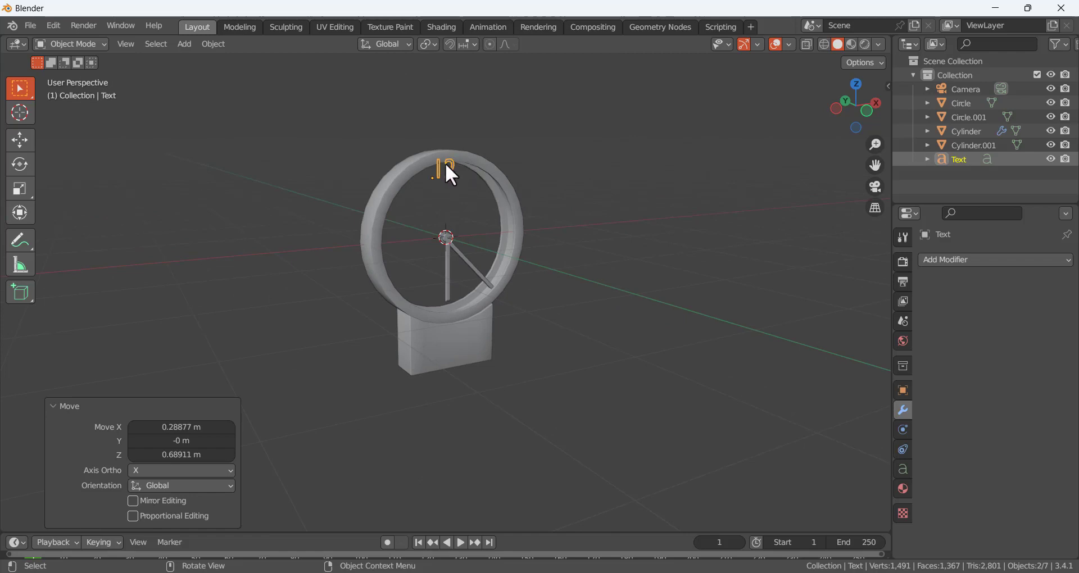
# - Enable snapping and set the snap target to Face Project
pyautogui.moveTo(445, 163)
pyautogui.mouseDown(button='middle')
pyautogui.moveTo(469, 193)
pyautogui.moveTo(458, 164)
pyautogui.mouseUp(button='middle')
pyautogui.scroll(2, 466, 181)
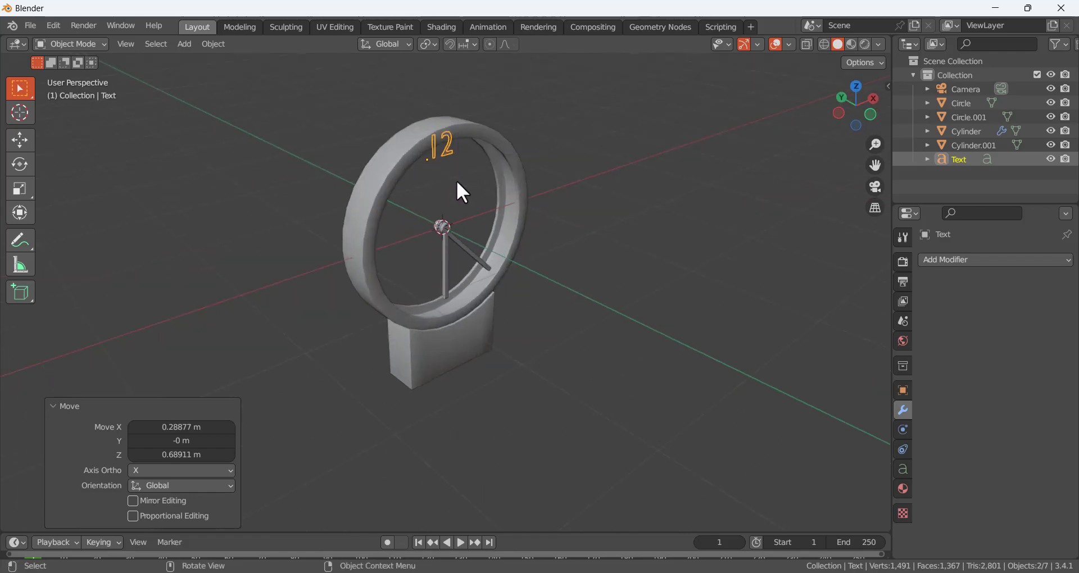
pyautogui.click(450, 45)
pyautogui.click(465, 45)
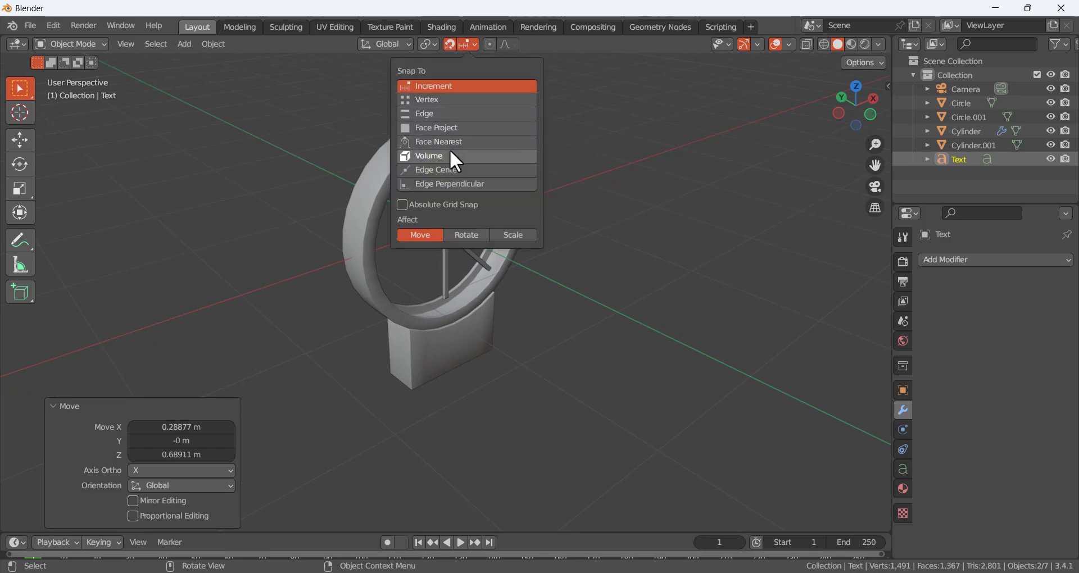
pyautogui.click(446, 128)
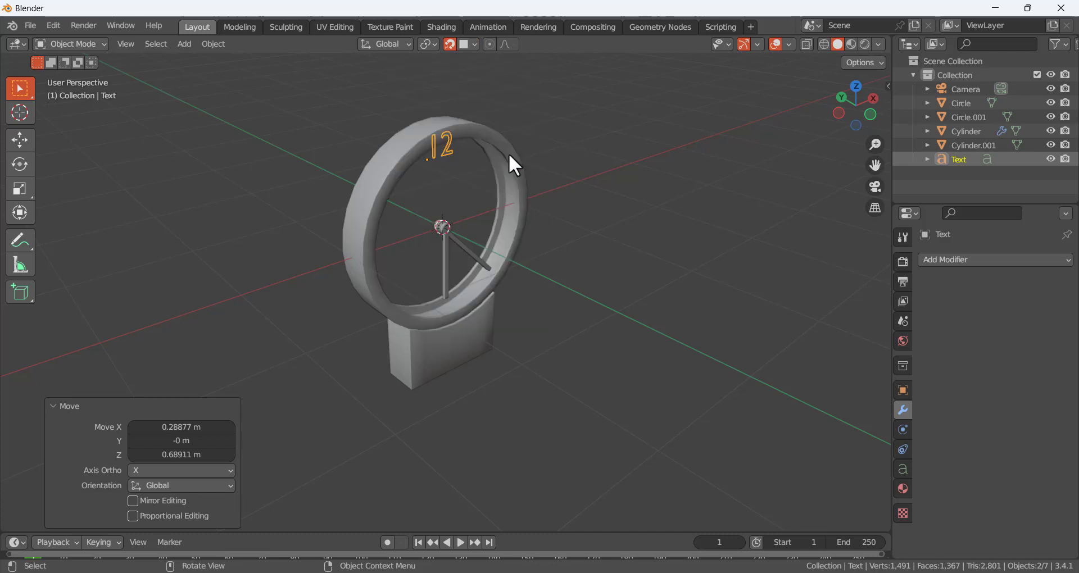
# - Move the 12 about -0.16 m along global Y, towards the front of the clock ring
pyautogui.moveTo(442, 152)
pyautogui.mouseDown(button='middle')
pyautogui.moveTo(475, 140)
pyautogui.moveTo(454, 150)
pyautogui.mouseUp(button='middle')
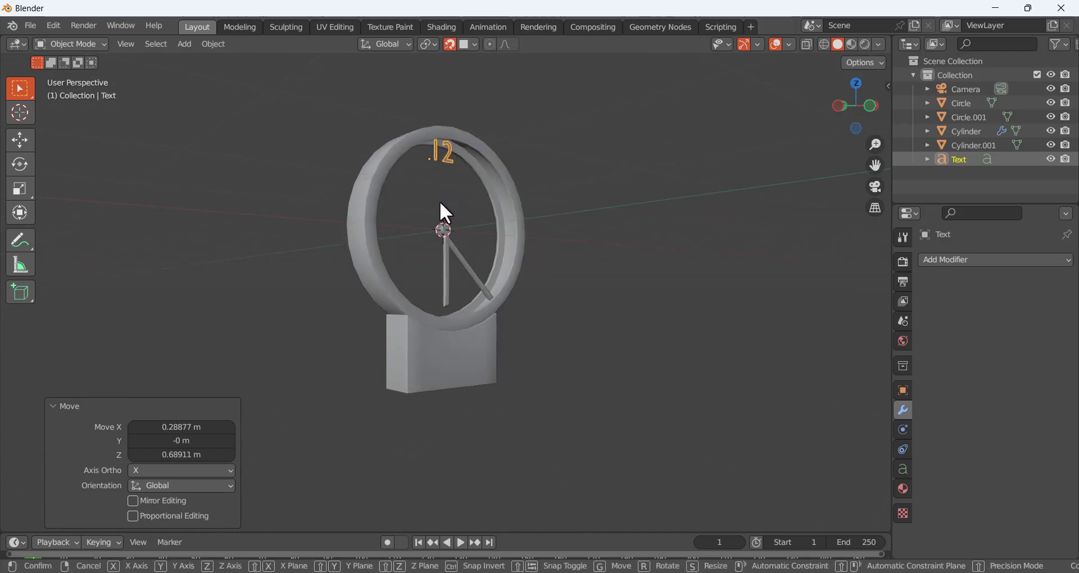
pyautogui.press('g')
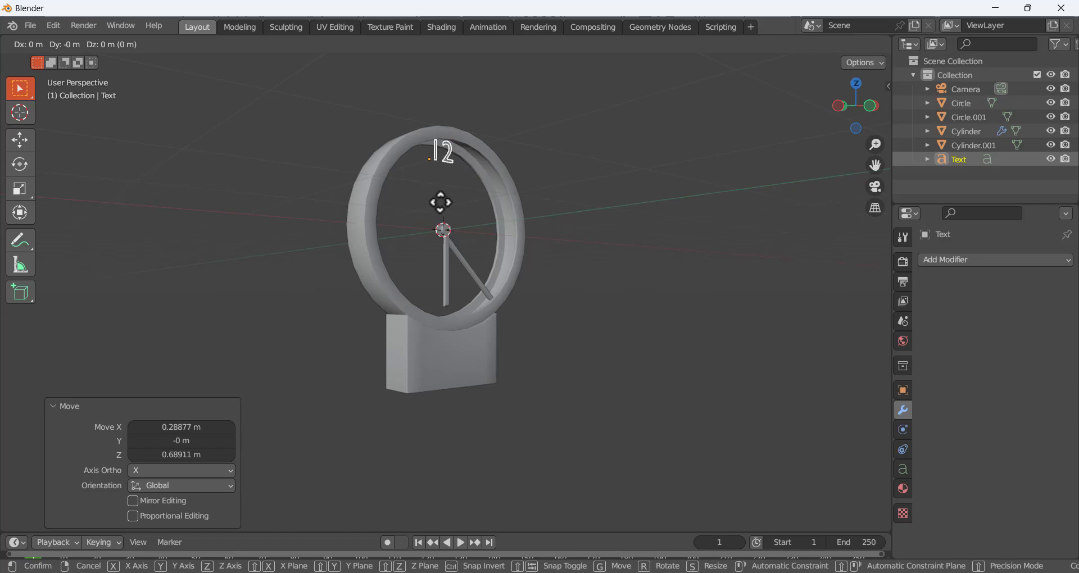
pyautogui.press('y')
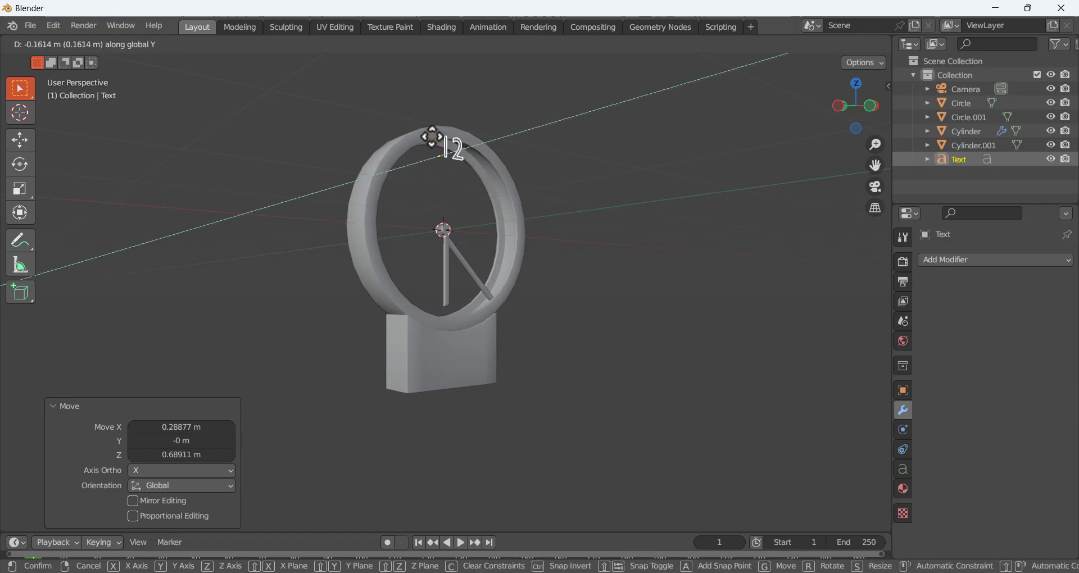
pyautogui.click(430, 163)
pyautogui.moveTo(431, 163); pyautogui.dragTo(474, 100, button='middle')
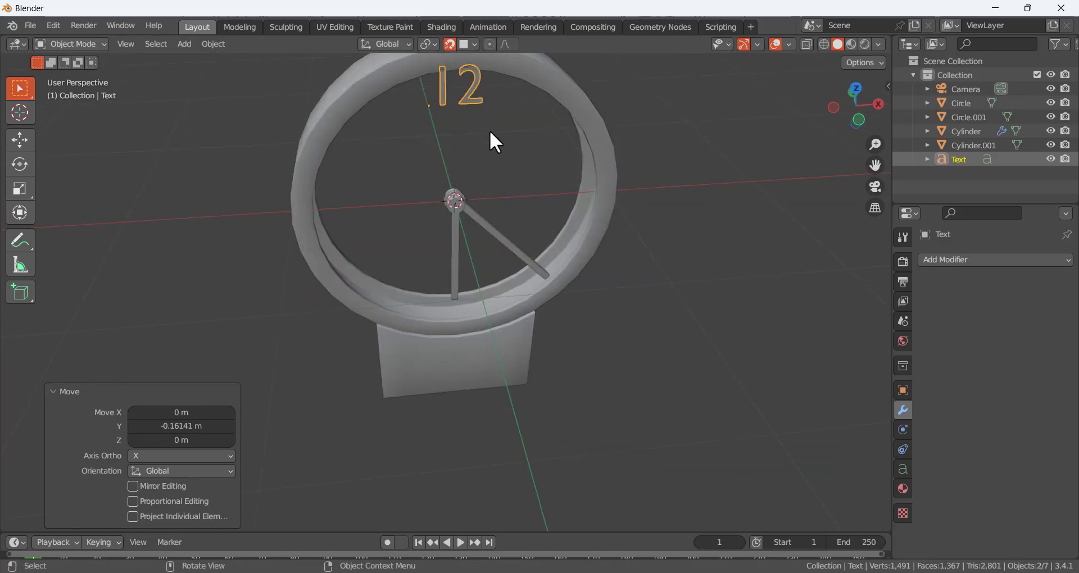
# - Scale the 12 down uniformly to about 0.75 in the front orthographic view
pyautogui.press('KP_1')
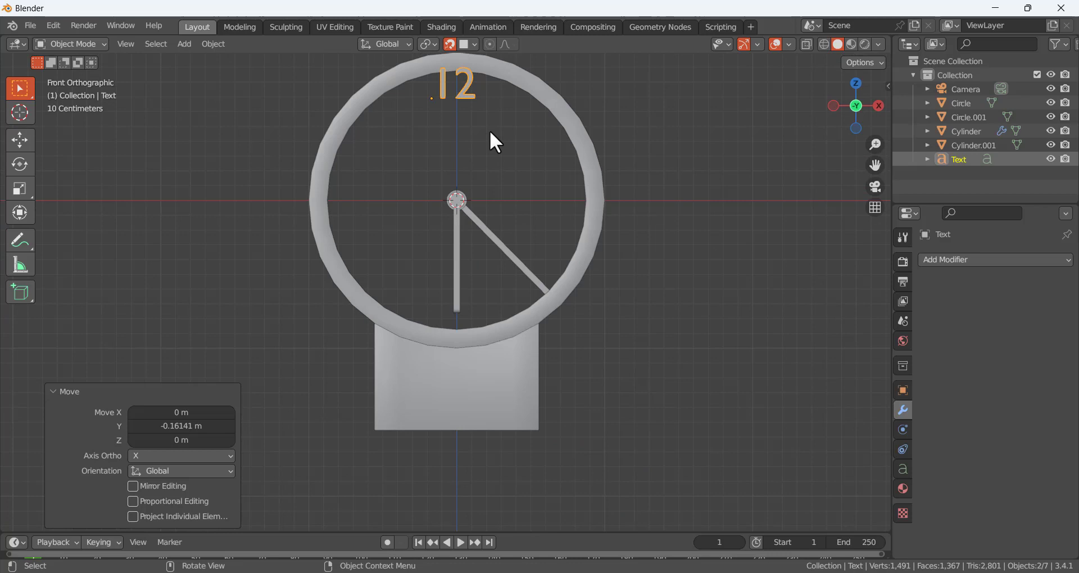
pyautogui.scroll(-1, 490, 135)
pyautogui.press('s')
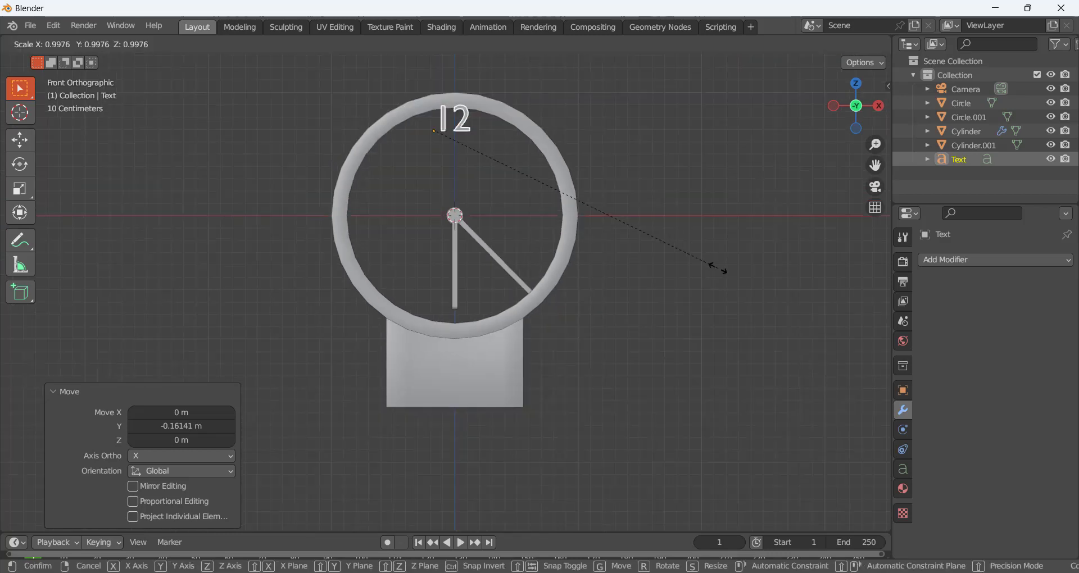
pyautogui.click(656, 218)
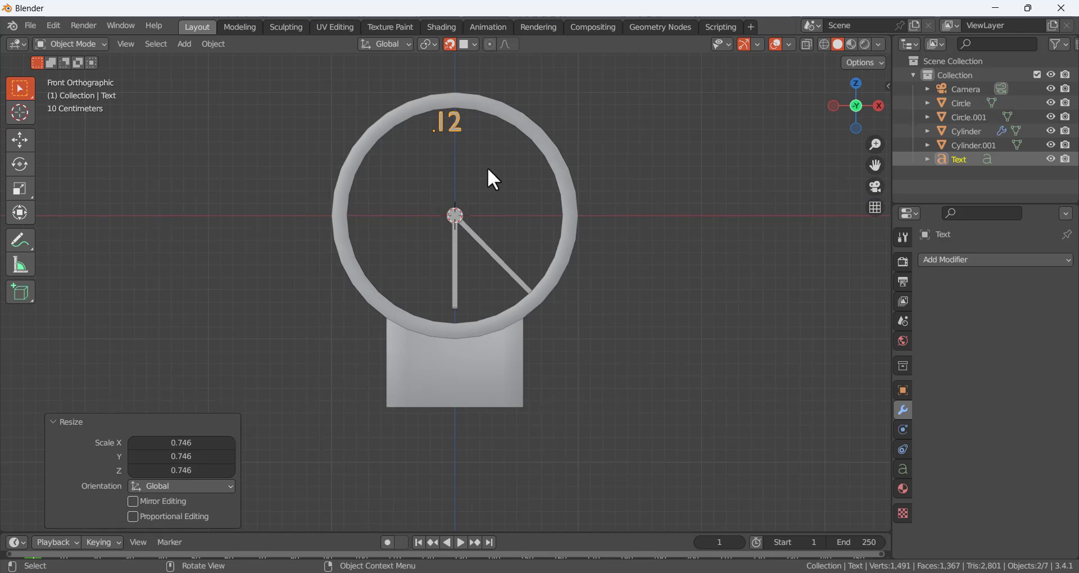
# - Raise the 12 about 0.12 m along global Z, and with snapping off shift it about 0.06 m in X and 0.02 m in Z
pyautogui.press('g')
pyautogui.press('z')
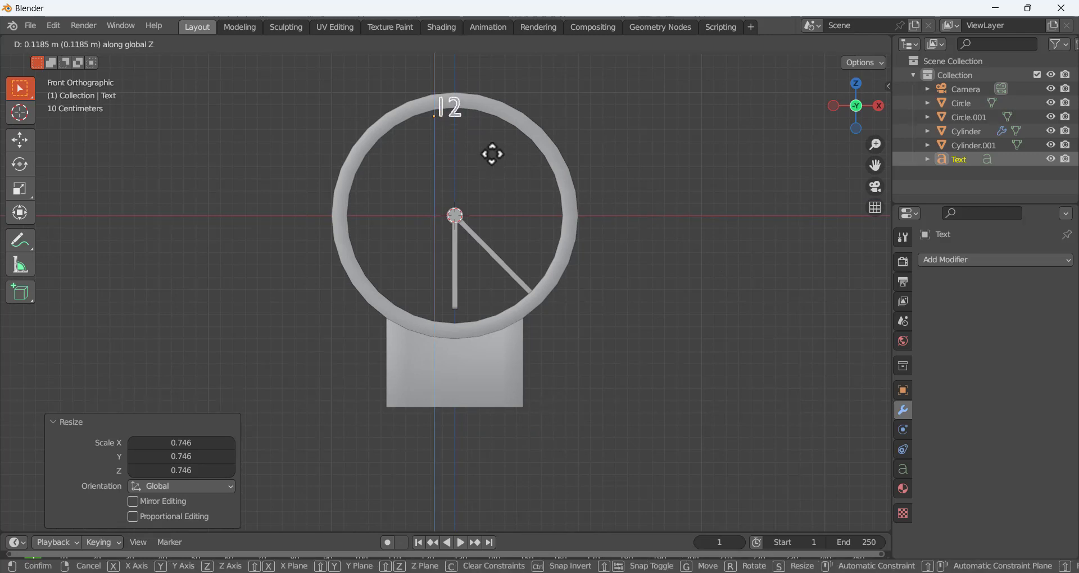
pyautogui.click(491, 154)
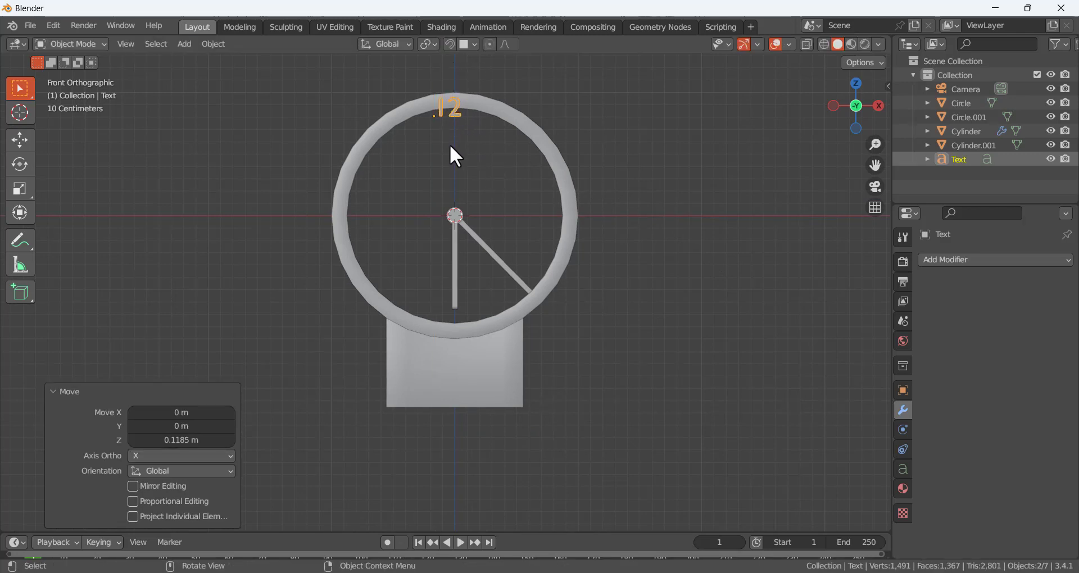
pyautogui.press('g')
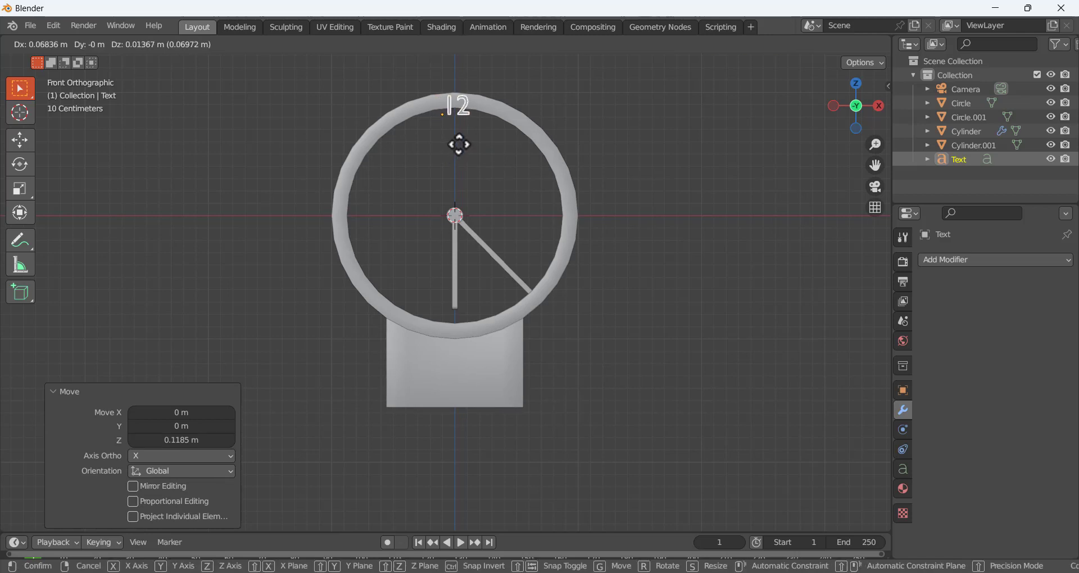
pyautogui.click(457, 142)
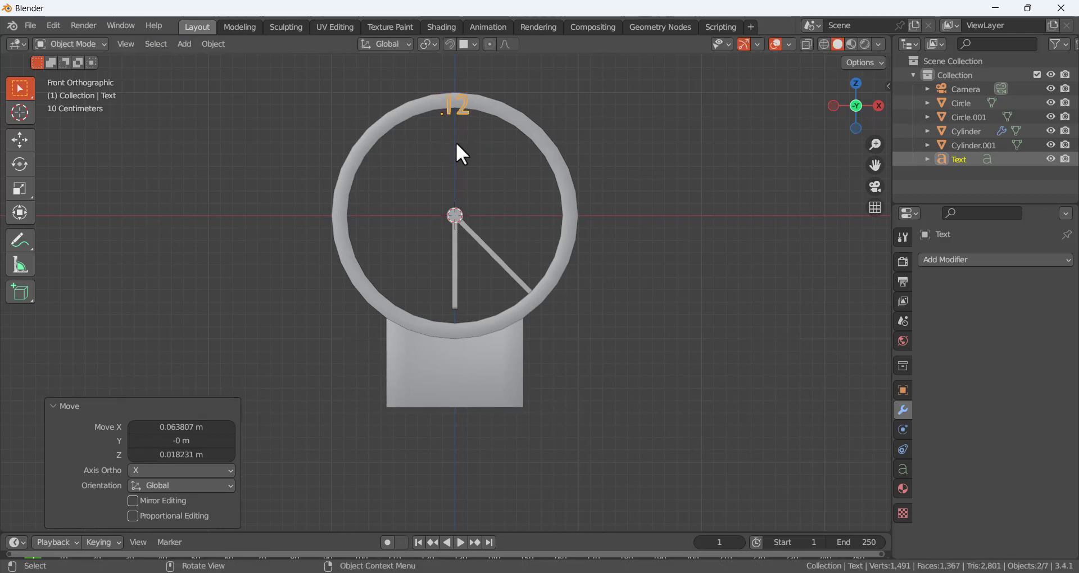
# - Give the 12 a round bevel with a depth of 0.04 m in its text geometry settings, and deselect it
pyautogui.moveTo(456, 142); pyautogui.dragTo(553, 168, button='middle')
pyautogui.click(905, 470)
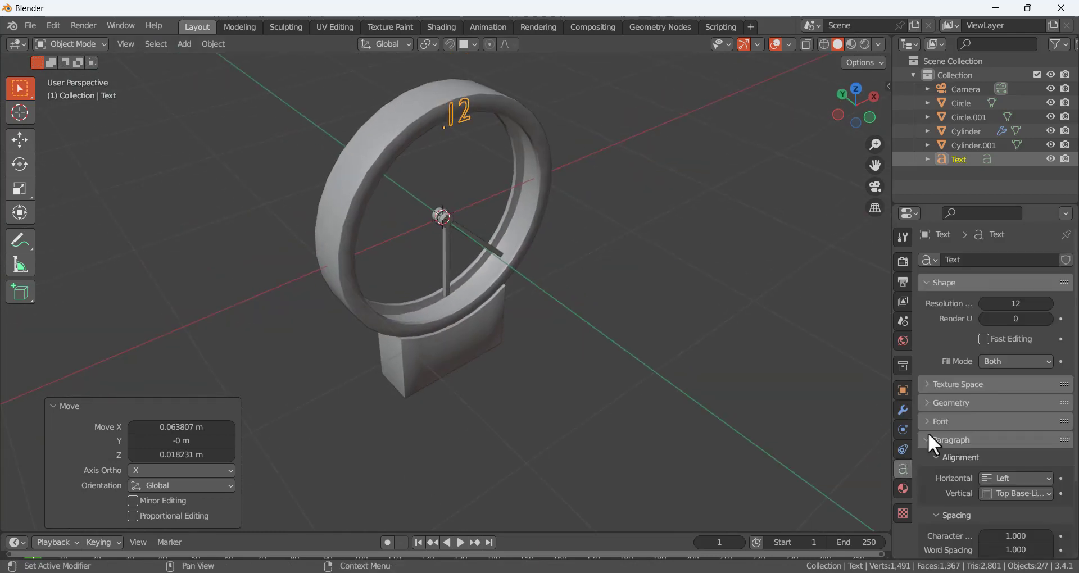
pyautogui.scroll(-4, 963, 422)
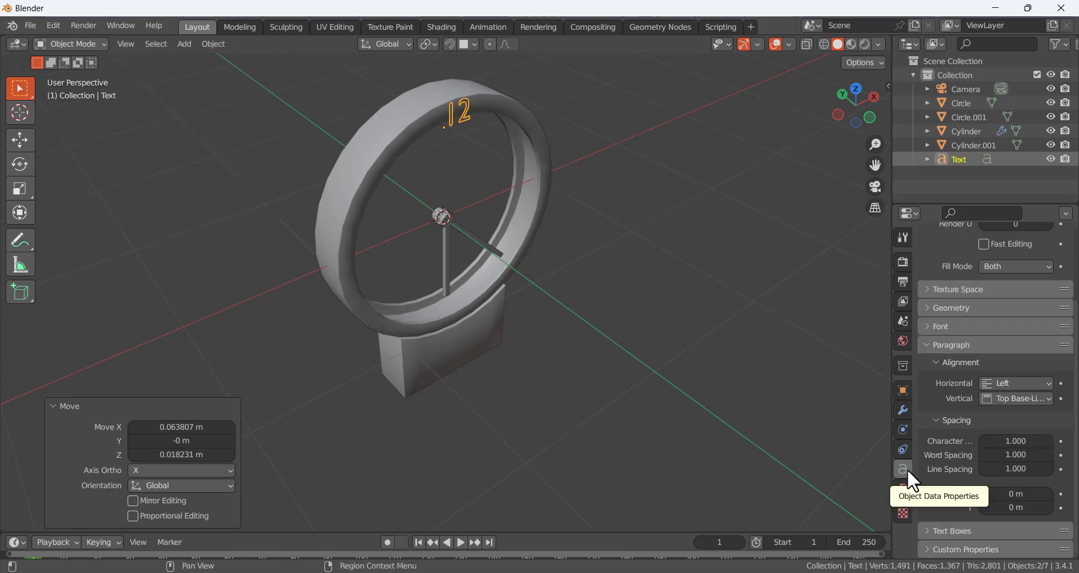
pyautogui.click(926, 313)
pyautogui.scroll(-2, 966, 416)
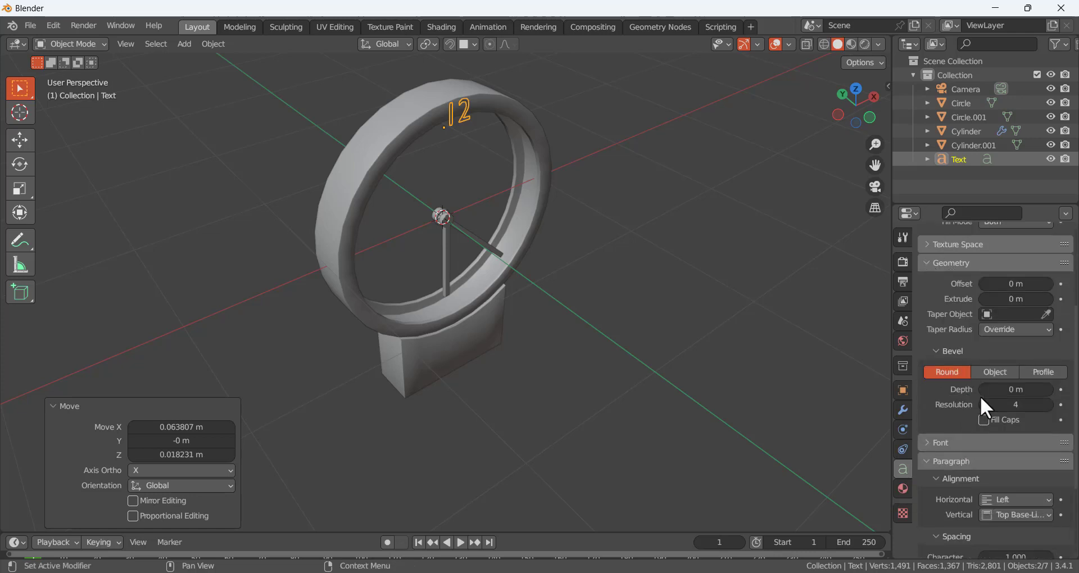
pyautogui.scroll(-2, 968, 455)
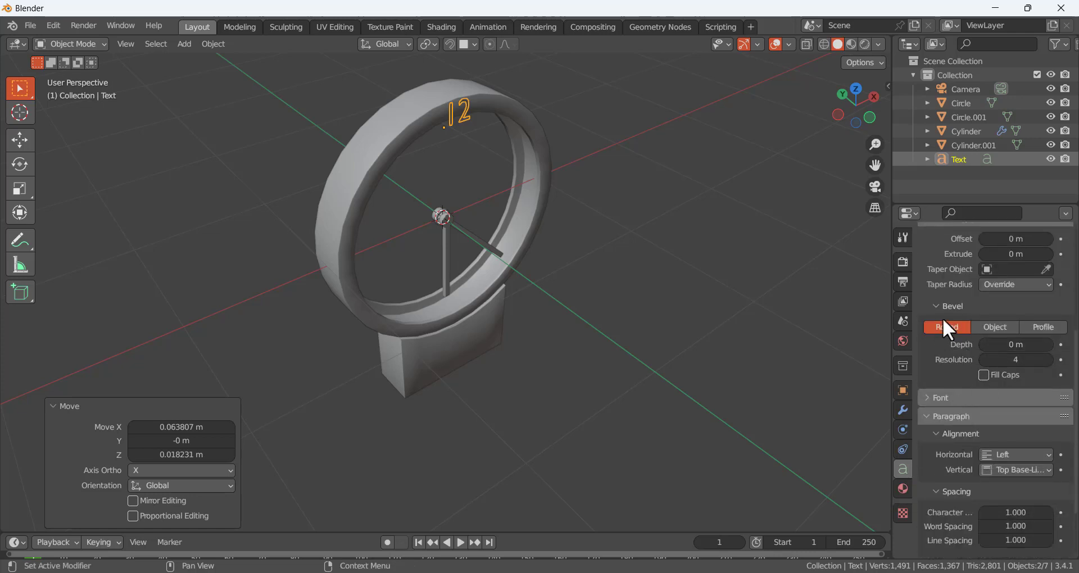
pyautogui.moveTo(1016, 344)
pyautogui.mouseDown()
pyautogui.moveTo(1049, 345)
pyautogui.moveTo(1016, 345)
pyautogui.mouseUp()
pyautogui.click(688, 295)
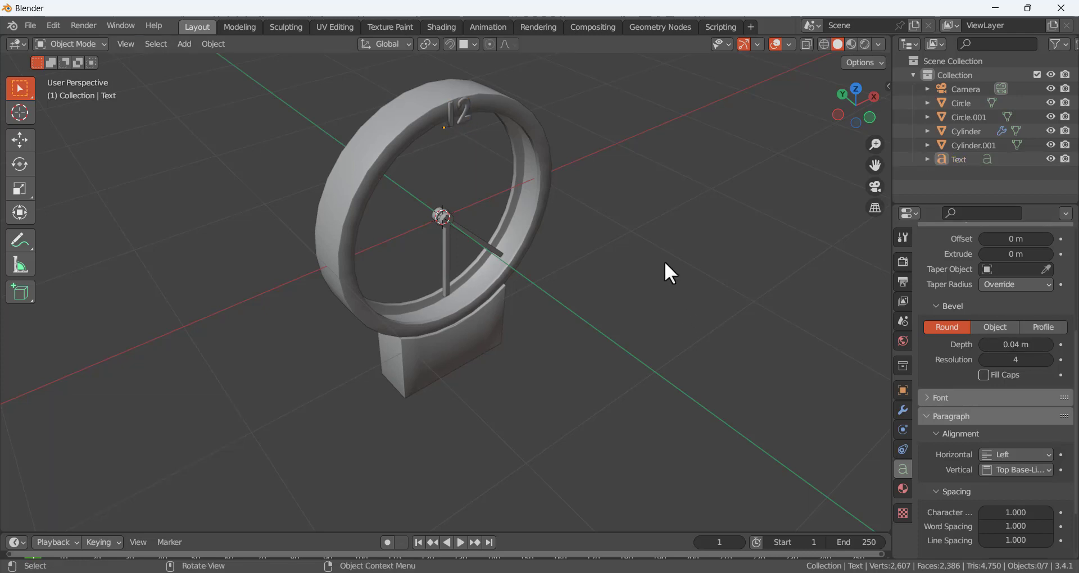
# - Duplicate the 12 in front view, placing the copy at three o'clock, about 0.86 m in X and -0.89 m in Z away
pyautogui.moveTo(665, 261); pyautogui.dragTo(594, 208, button='middle')
pyautogui.click(466, 105)
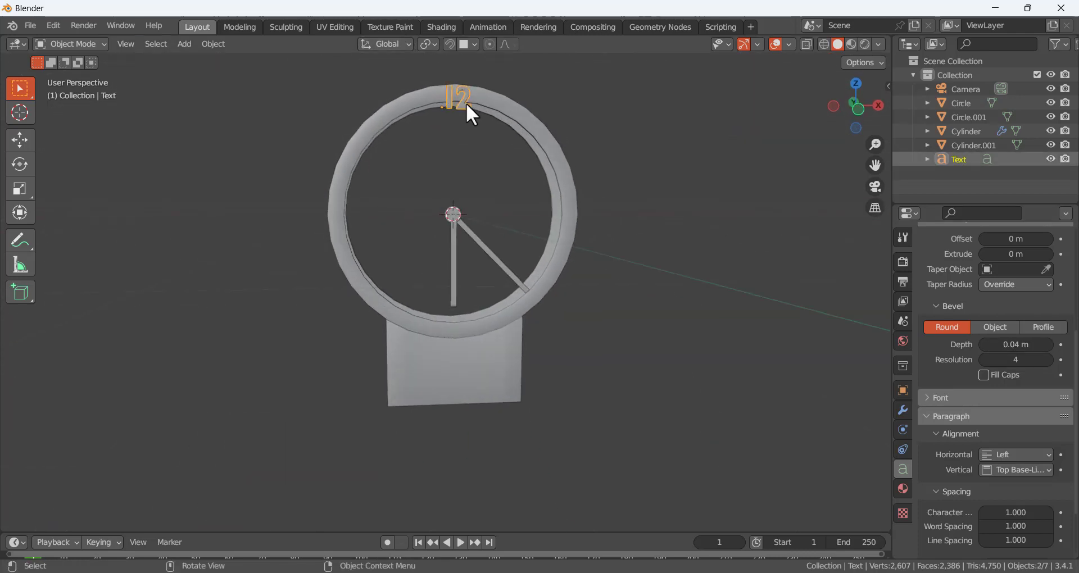
pyautogui.press('KP_1')
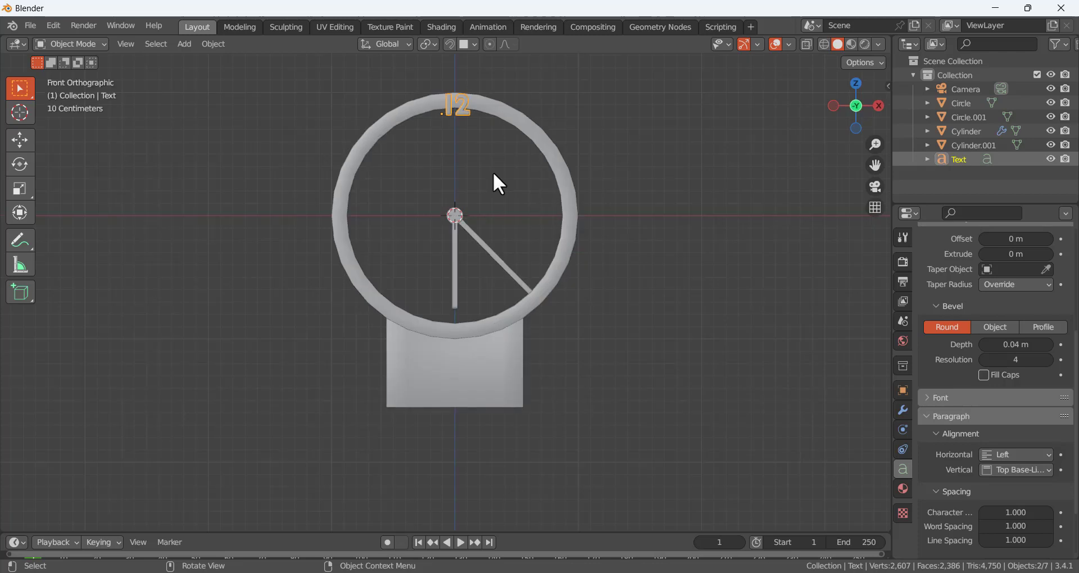
pyautogui.hotkey('shift', 'd')
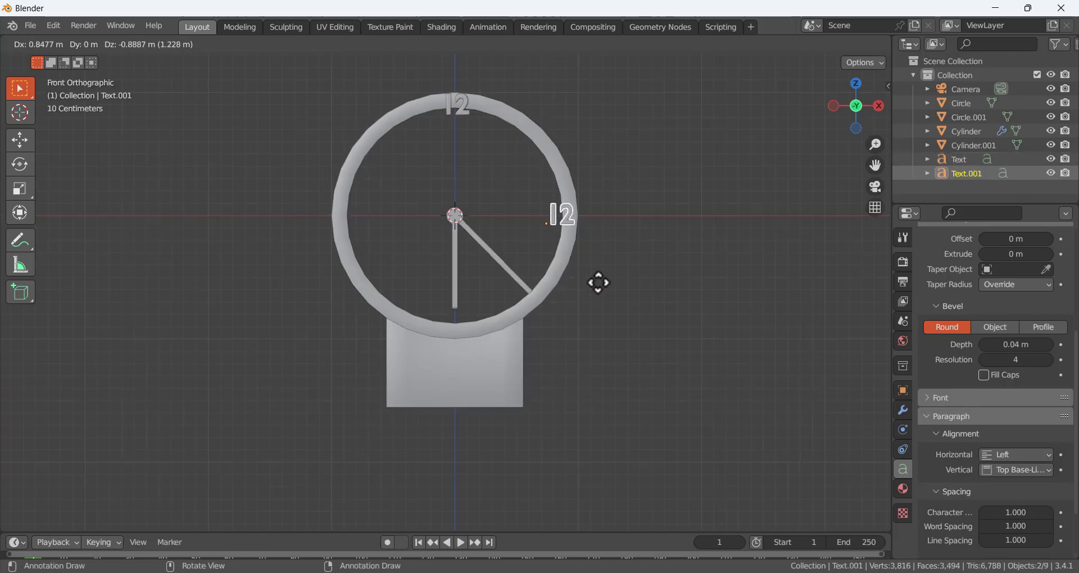
pyautogui.click(599, 283)
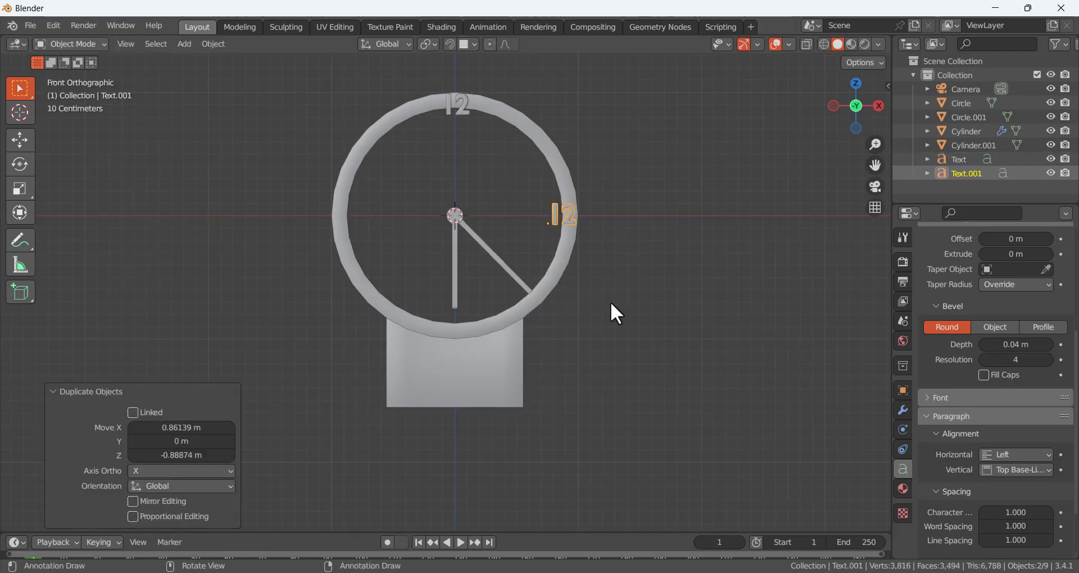
# - Duplicate the numeral to the six o'clock and nine o'clock positions, nudging the nine o'clock copy about 0.02 m in X onto the ring
pyautogui.hotkey('shift', 'd')
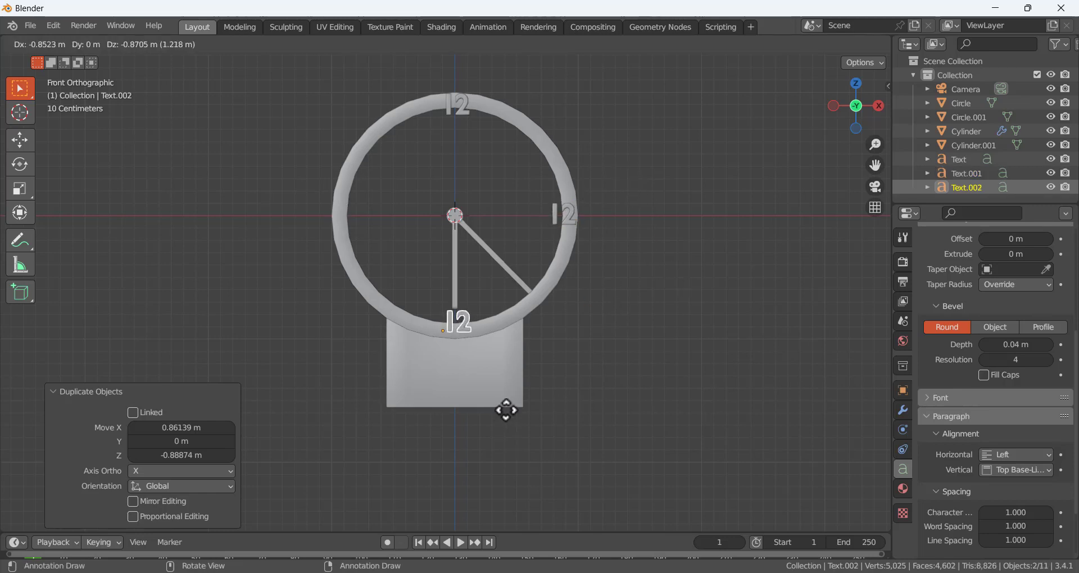
pyautogui.click(505, 413)
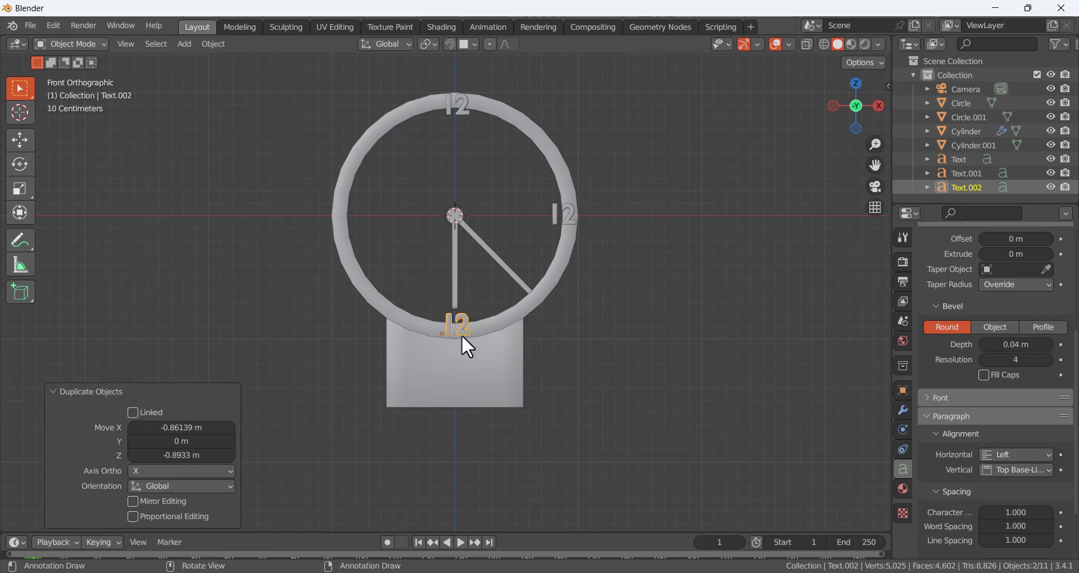
pyautogui.hotkey('shift', 'd')
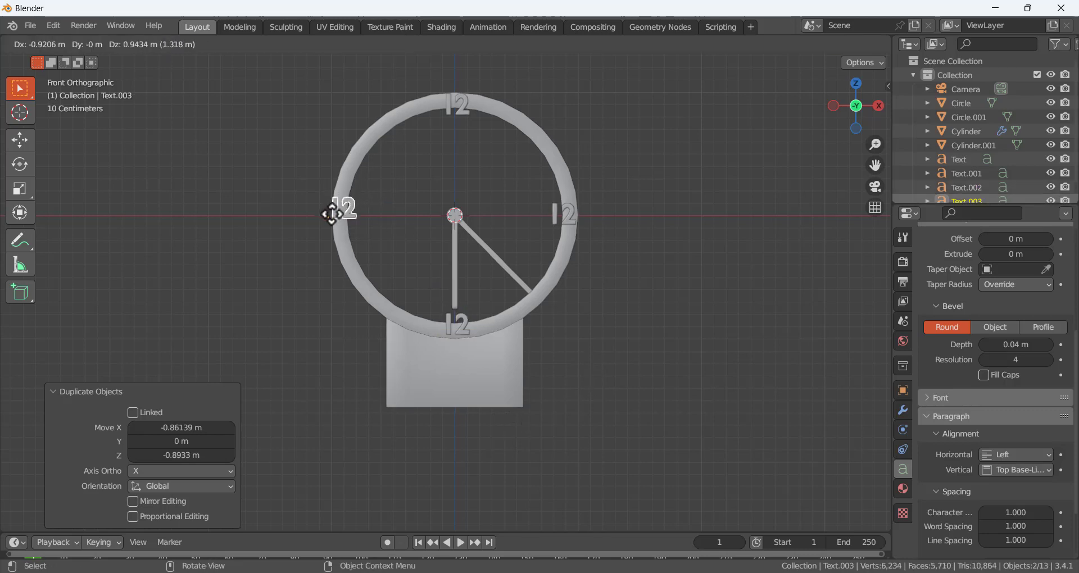
pyautogui.click(331, 220)
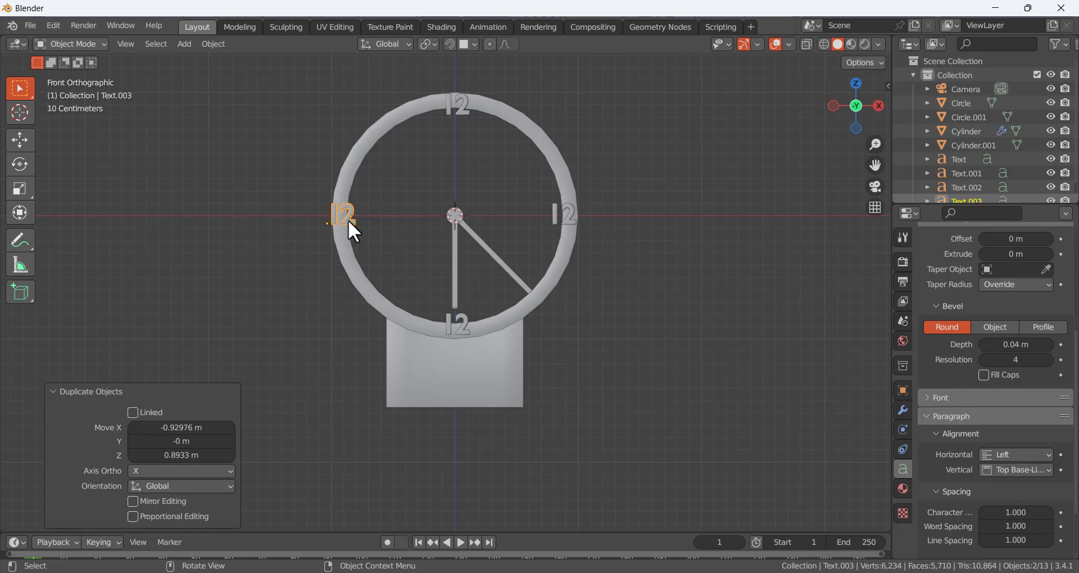
pyautogui.press('g')
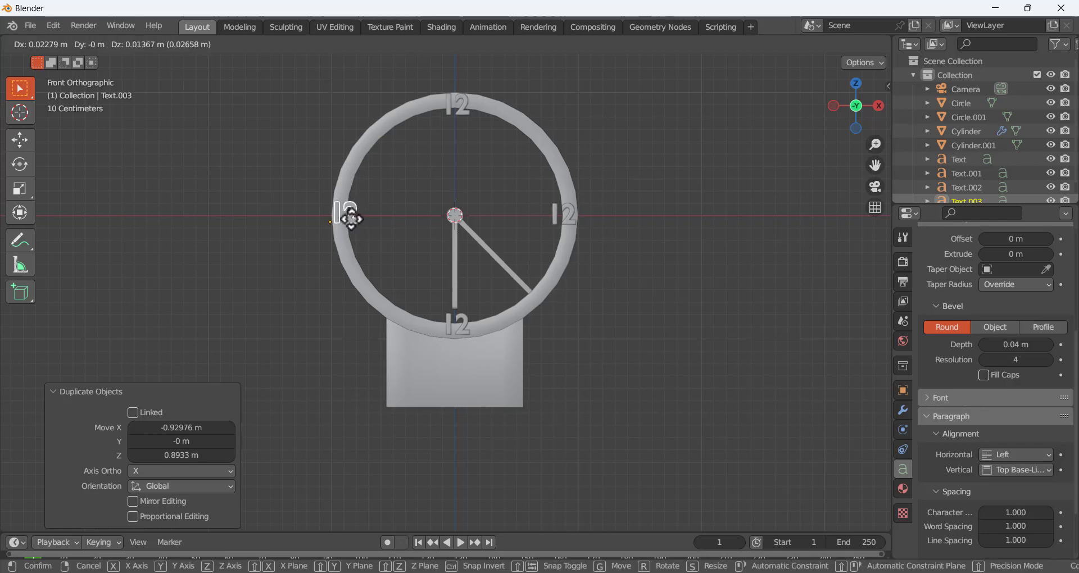
pyautogui.click(351, 219)
# - Replace the three o'clock copy's text with 3 and shift the numeral outward onto the ring
pyautogui.click(562, 219)
pyautogui.click(551, 222)
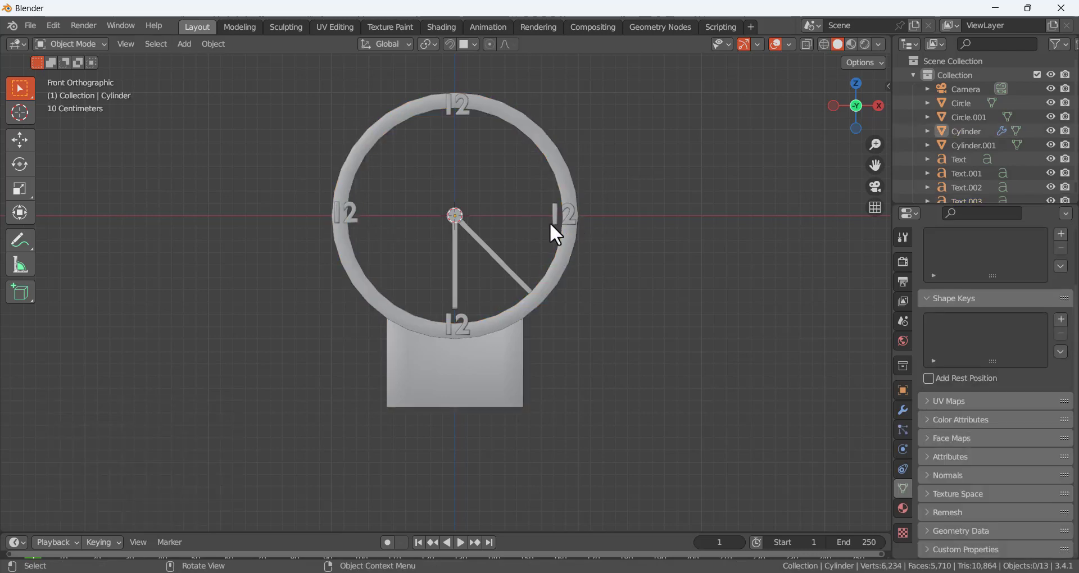
pyautogui.press('Tab')
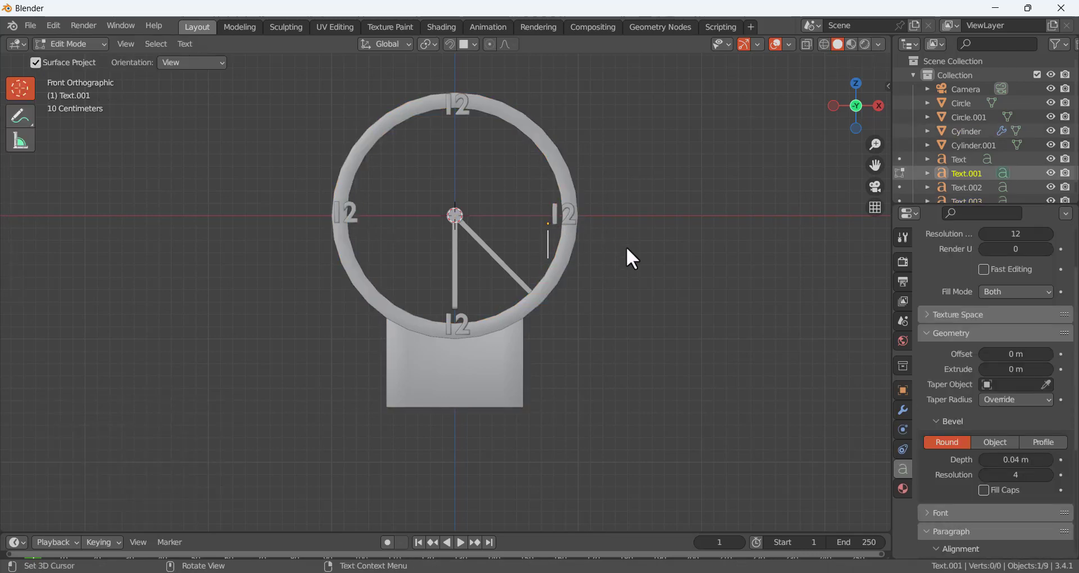
pyautogui.press('BackSpace')
pyautogui.press('BackSpace')
pyautogui.press('BackSpace')
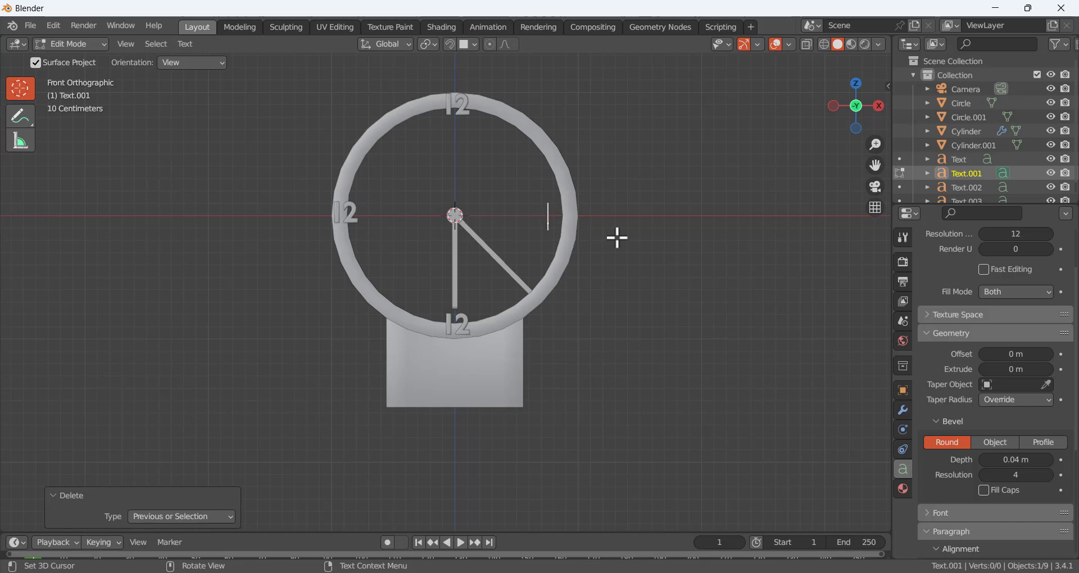
pyautogui.write('3')
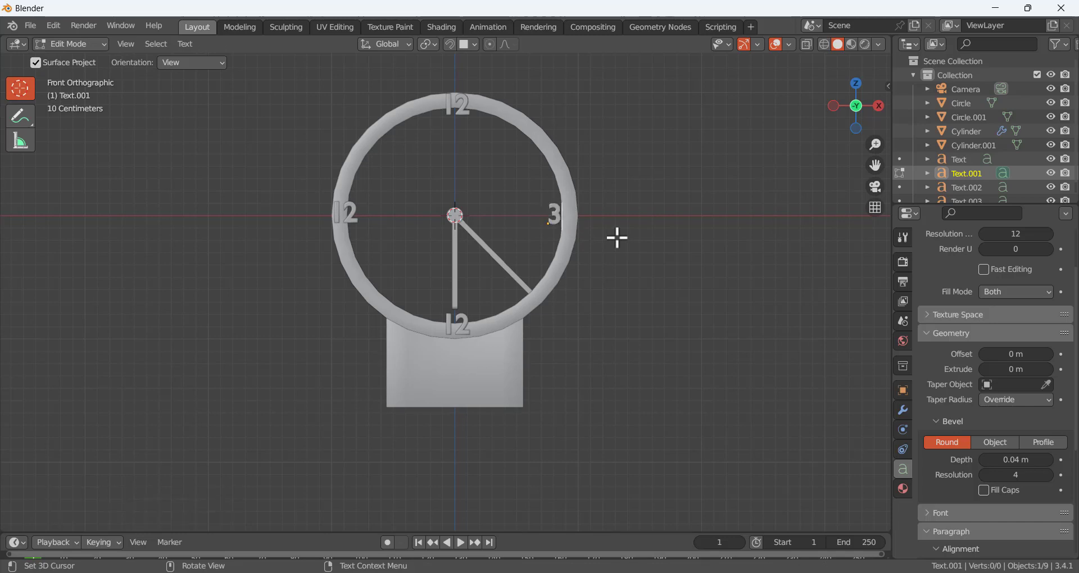
pyautogui.press('Tab')
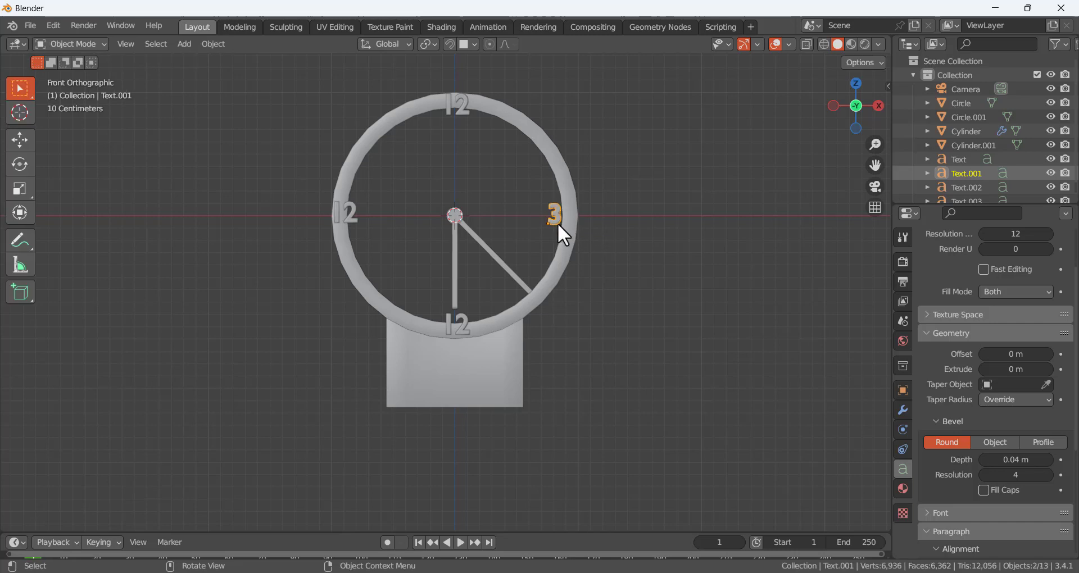
pyautogui.moveTo(562, 221); pyautogui.dragTo(573, 223)
pyautogui.click(557, 312)
# - Replace the text of the 12 at the six o'clock position with 6
pyautogui.click(459, 328)
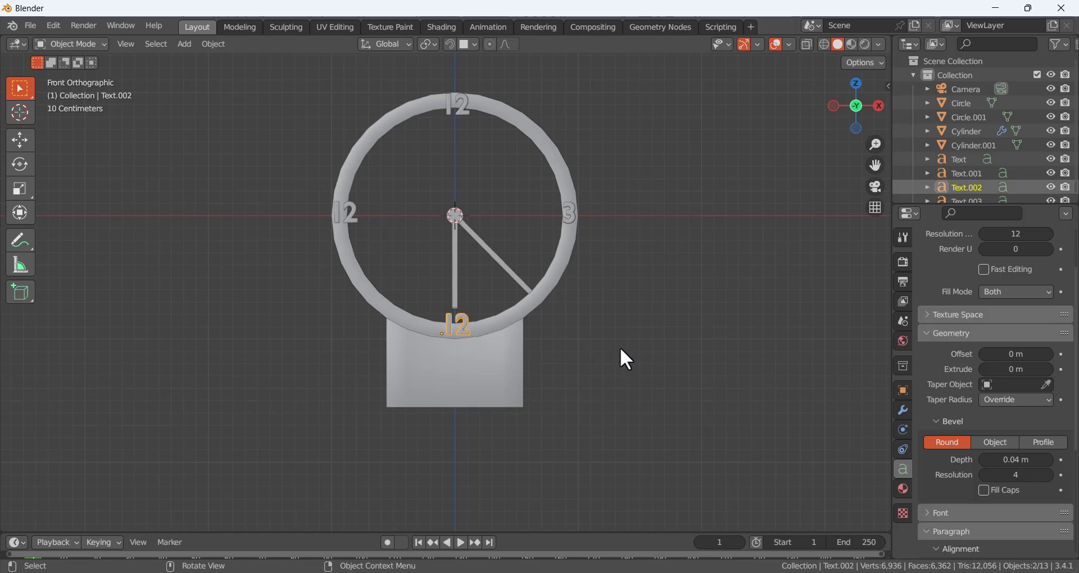
pyautogui.press('Tab')
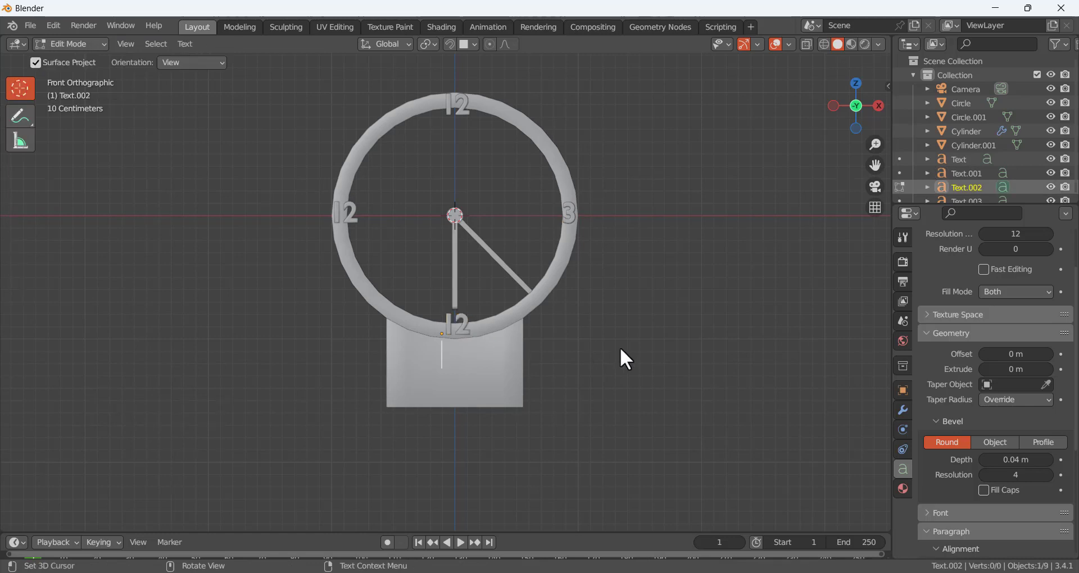
pyautogui.press('BackSpace')
pyautogui.press('BackSpace')
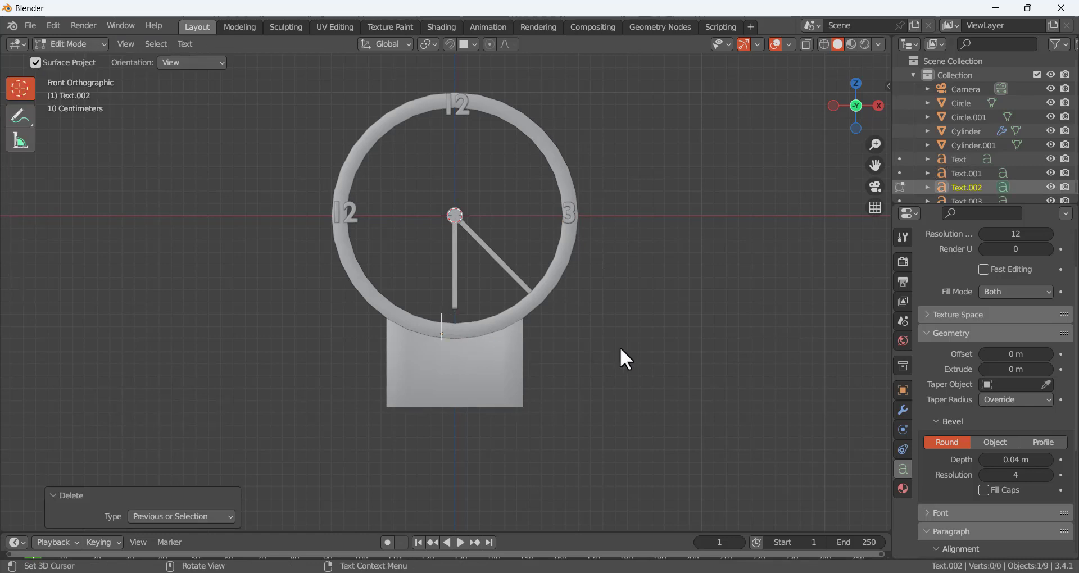
pyautogui.write('6')
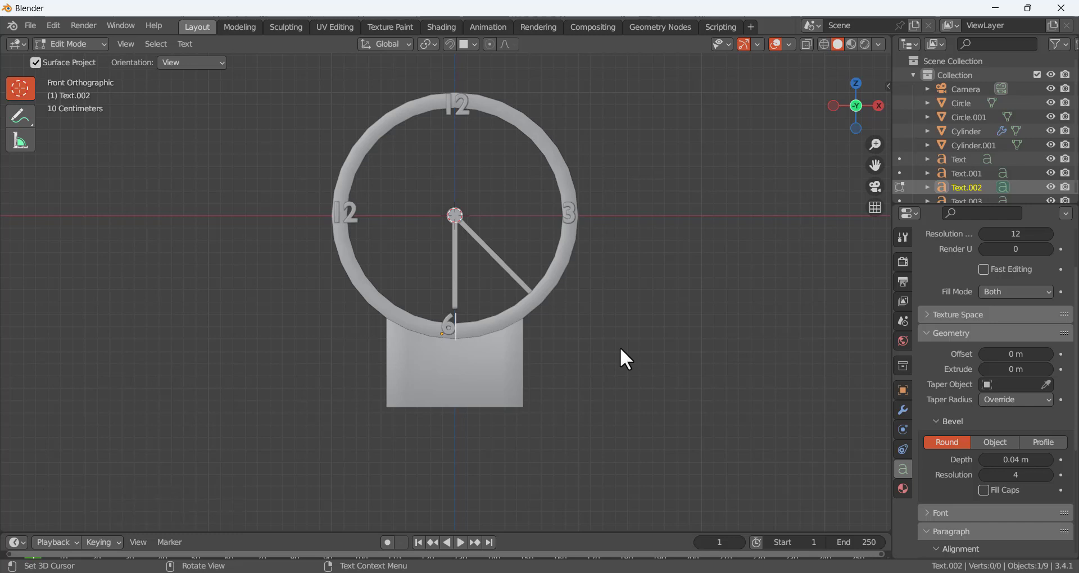
pyautogui.press('Tab')
# - Replace the nine o'clock copy's text with 9 and shift the numeral inward along X onto the ring
pyautogui.click(379, 213)
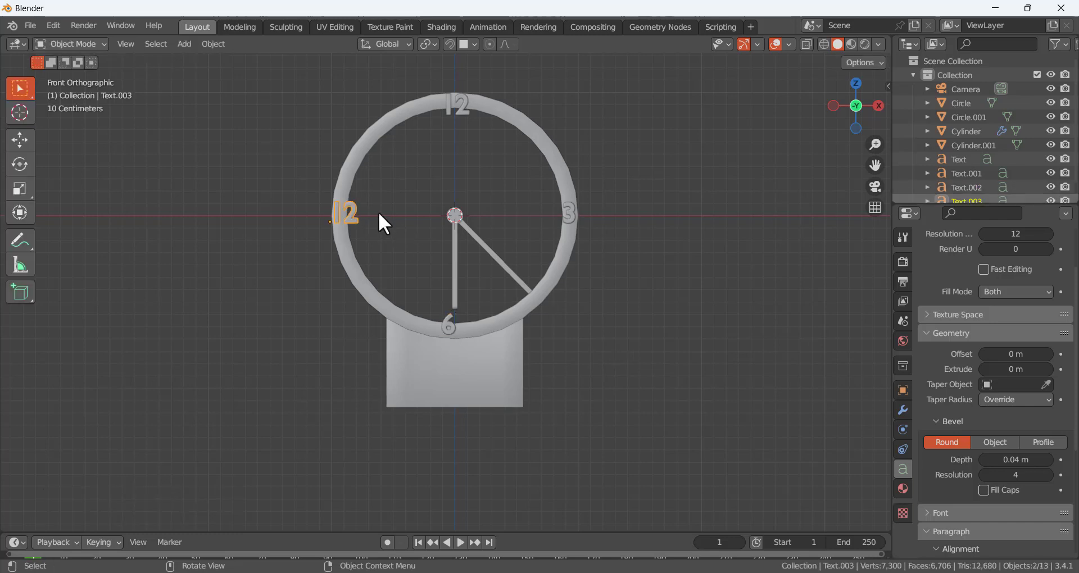
pyautogui.press('Tab')
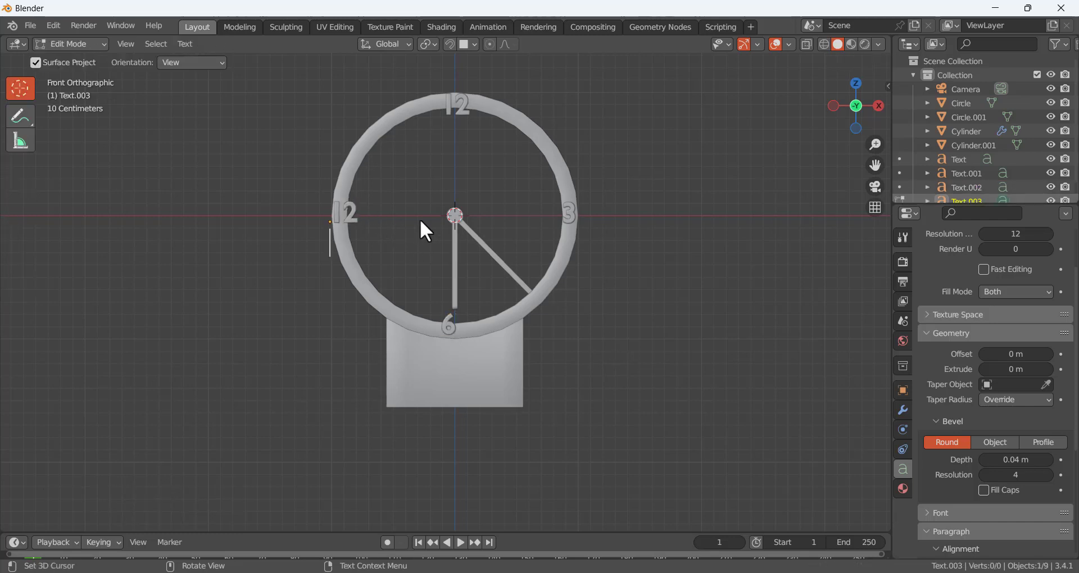
pyautogui.press('BackSpace')
pyautogui.press('BackSpace')
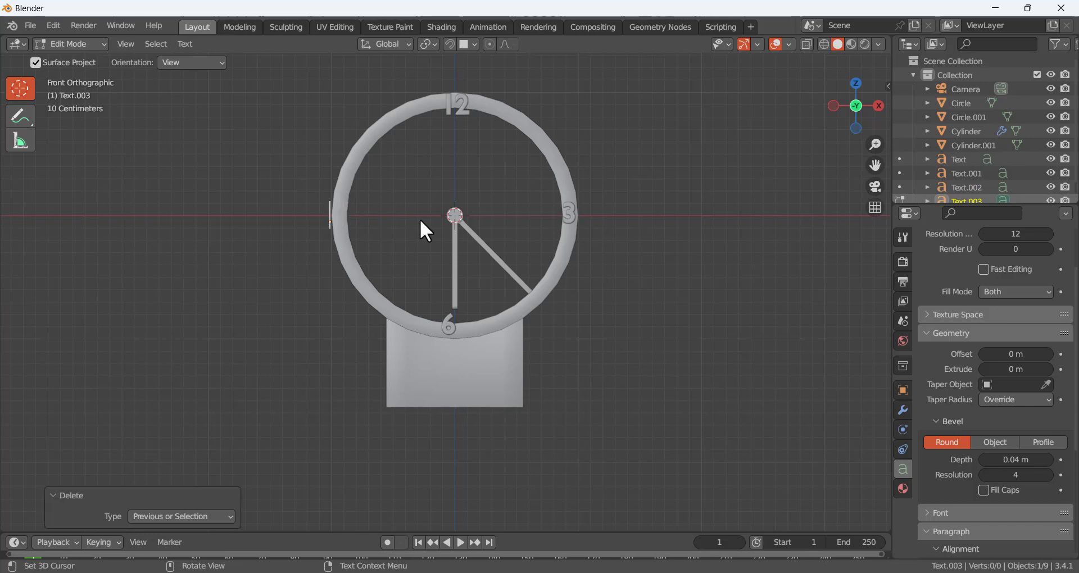
pyautogui.write('9')
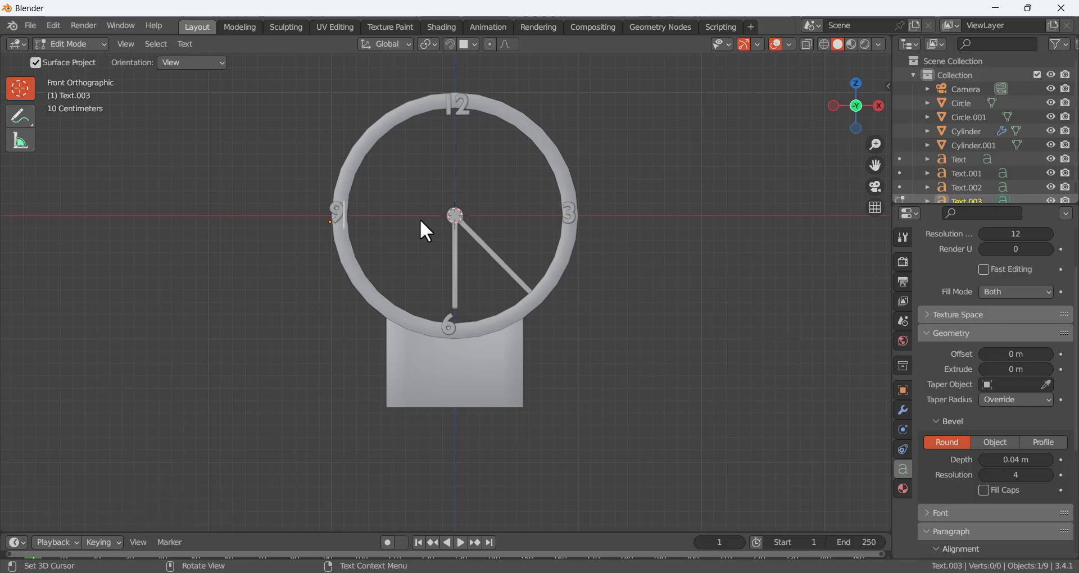
pyautogui.press('Tab')
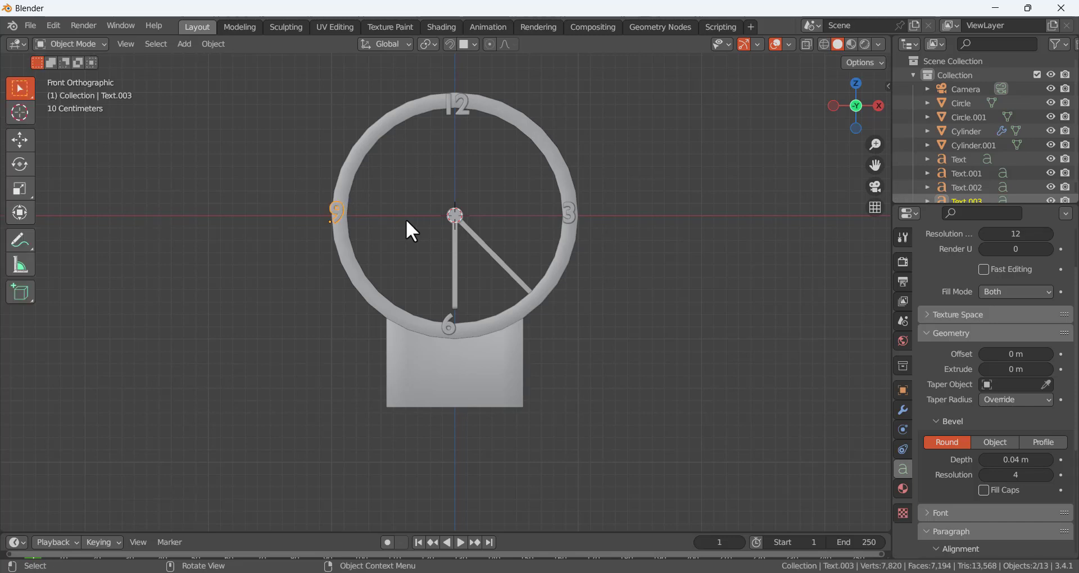
pyautogui.press('g')
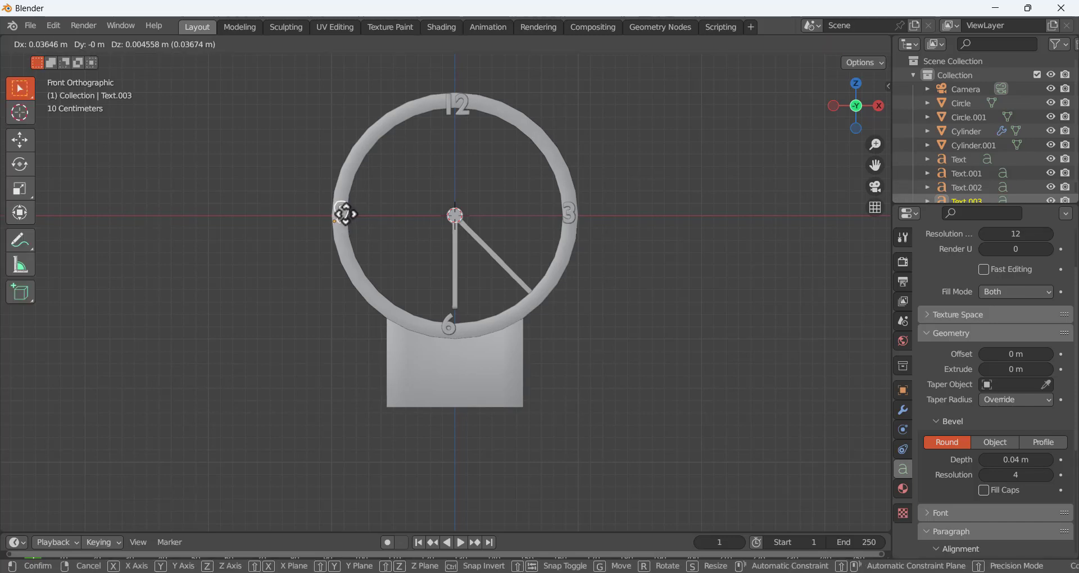
pyautogui.press('x')
pyautogui.click(349, 213)
# - Move the 6 about 0.05 m in X and -0.04 m in Z to centre it on the ring
pyautogui.click(446, 325)
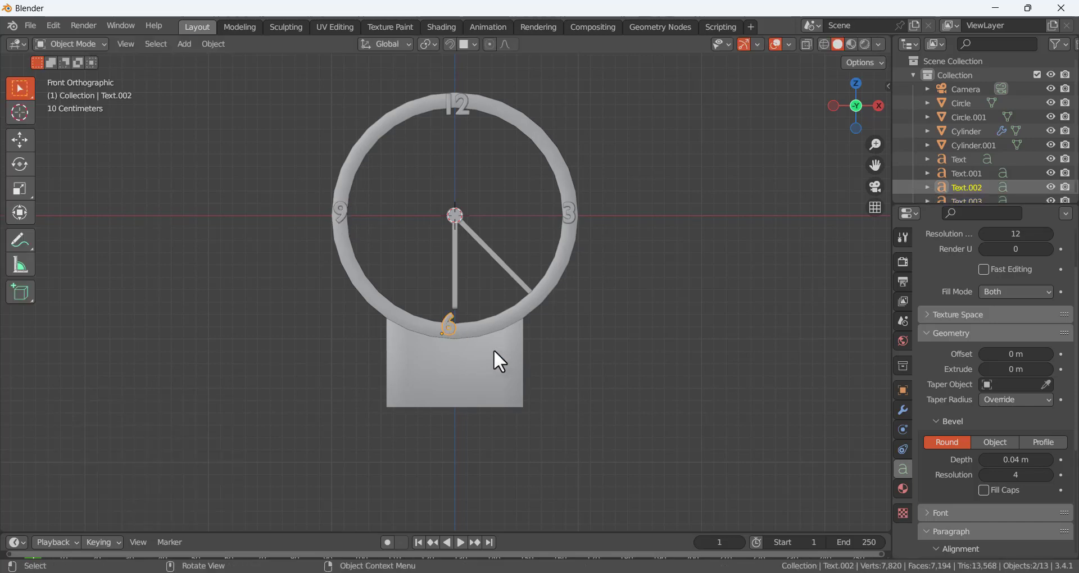
pyautogui.press('g')
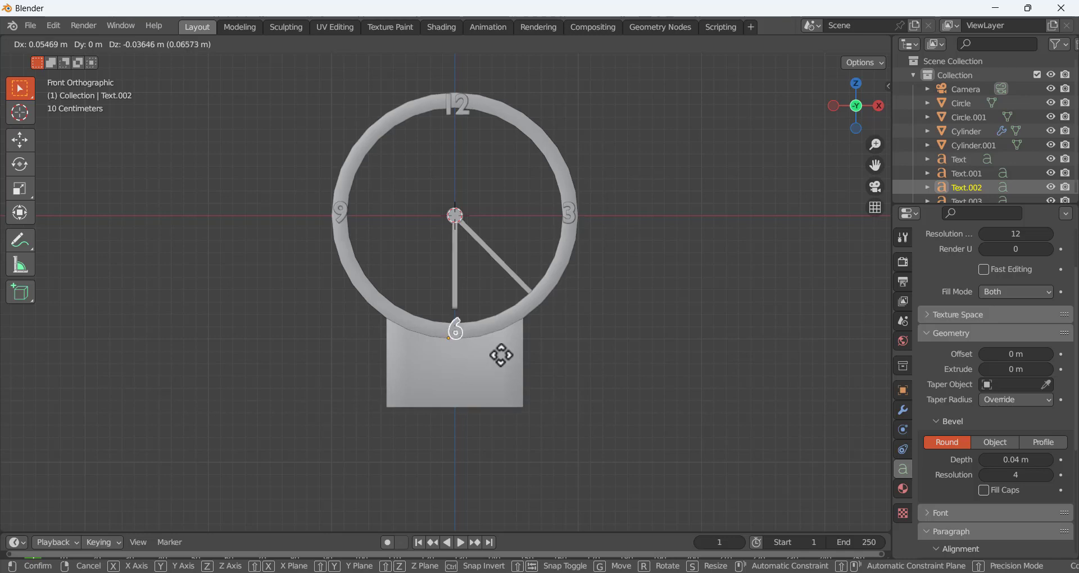
pyautogui.click(501, 357)
# - Scale the 12 by about 0.8 and nudge it slightly upward so it sits on the top of the ring
pyautogui.click(462, 111)
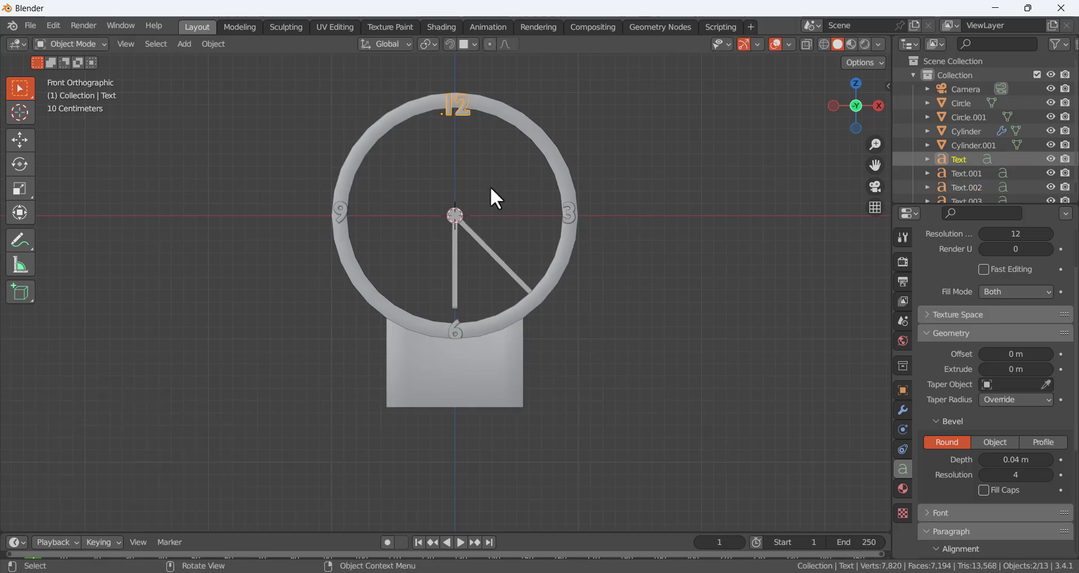
pyautogui.press('g')
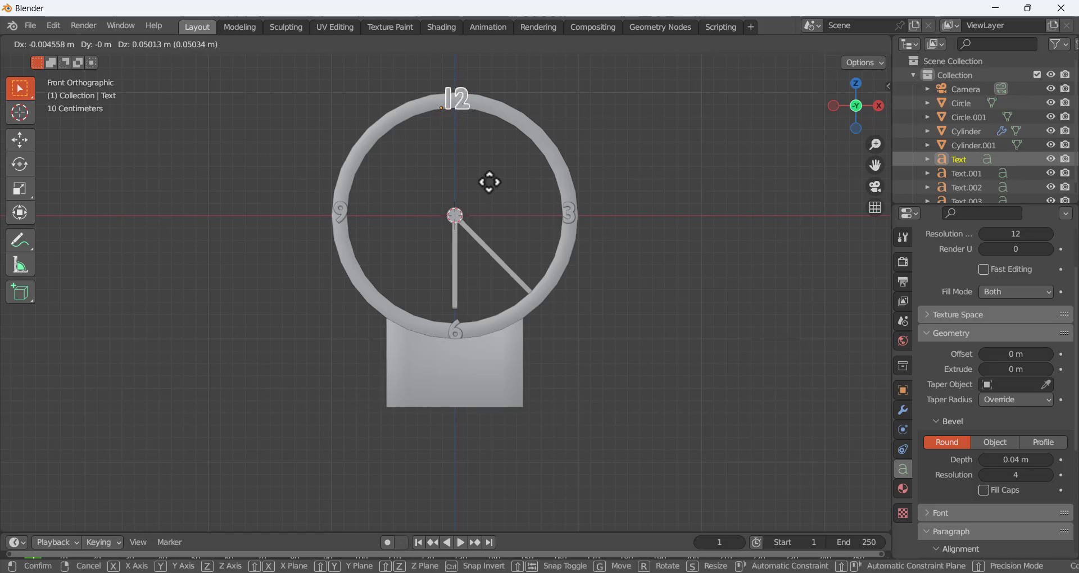
pyautogui.click(490, 182)
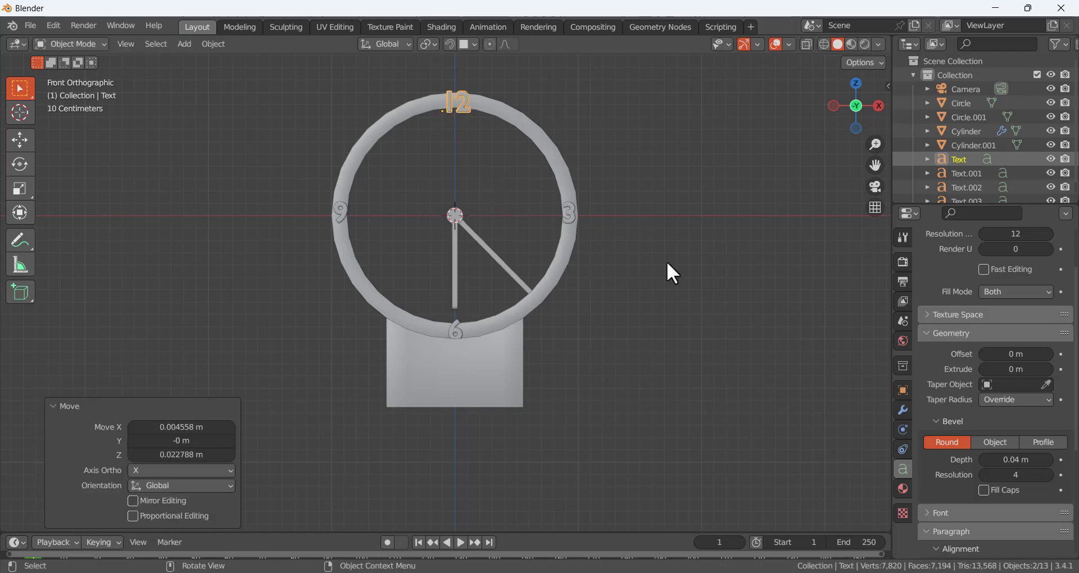
pyautogui.press('s')
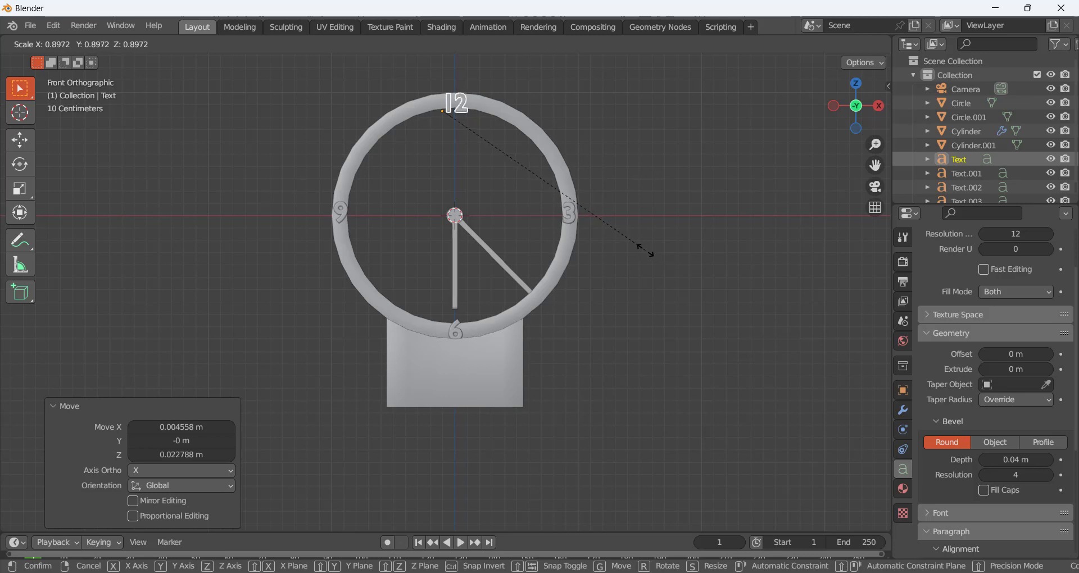
pyautogui.click(621, 237)
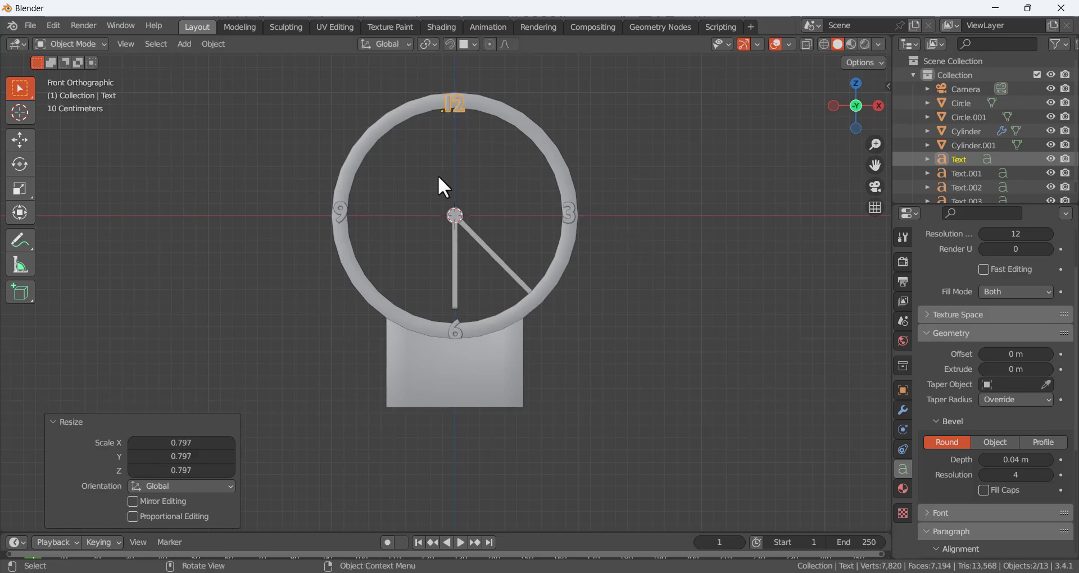
pyautogui.press('g')
pyautogui.click(439, 174)
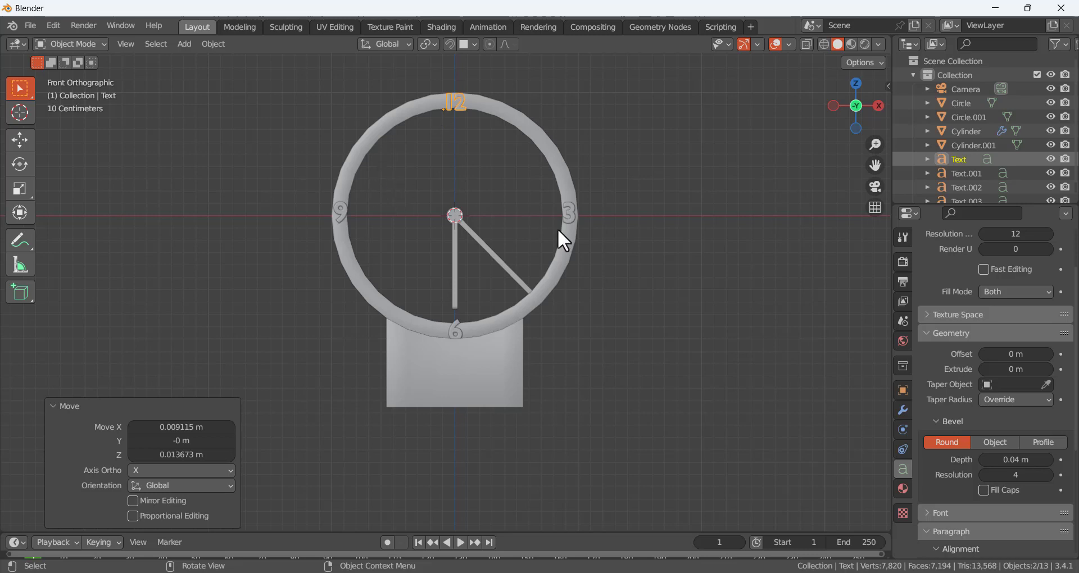
# - Scale the 3 by about 0.92 and recentre it on the ring
pyautogui.click(567, 215)
pyautogui.press('s')
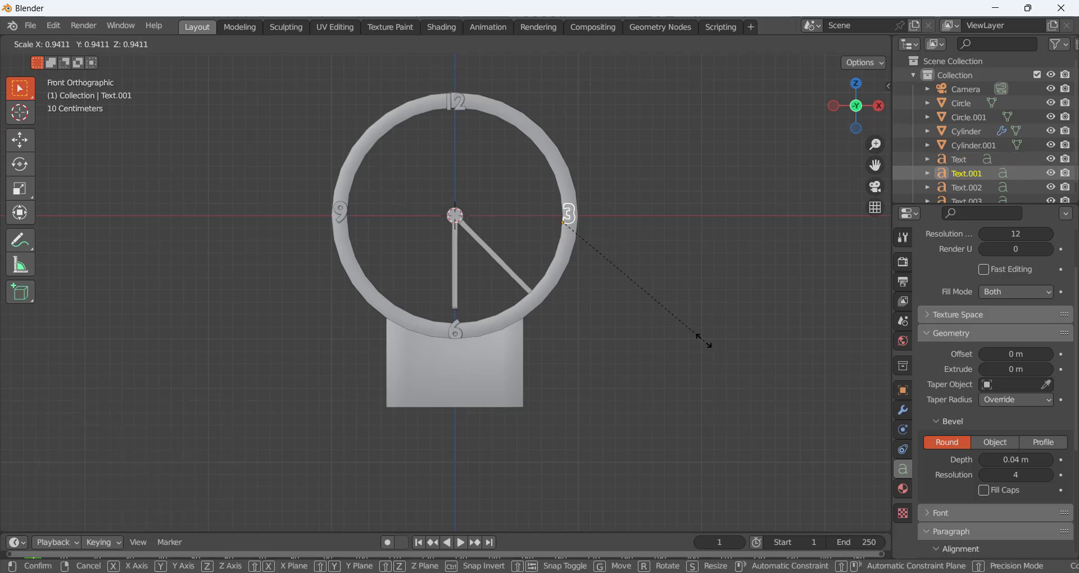
pyautogui.click(701, 337)
pyautogui.press('g')
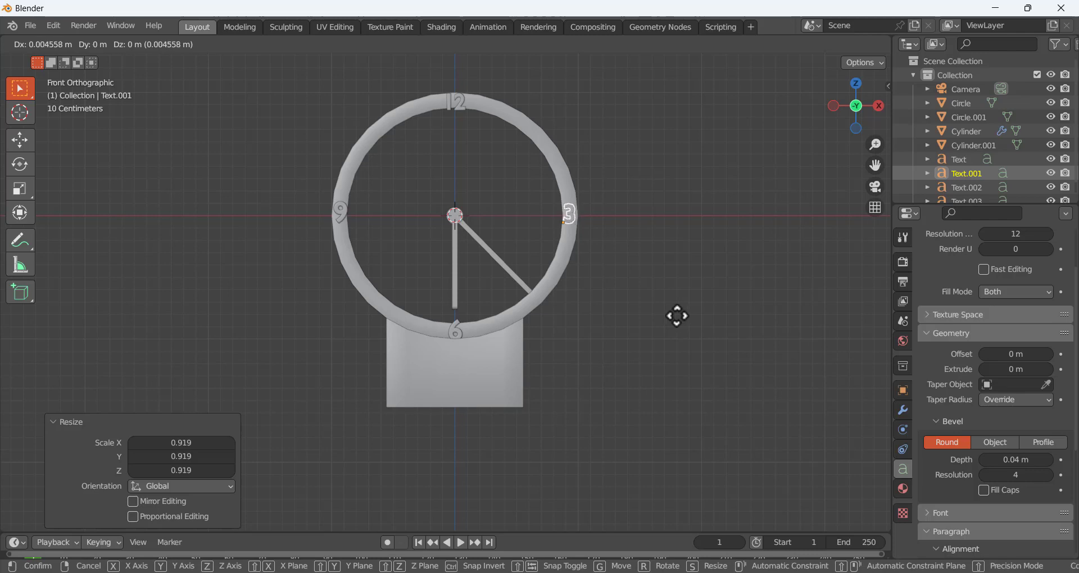
pyautogui.click(676, 315)
# - Shrink the 12 further by a factor of about 0.77 and recentre it within the ring's width
pyautogui.click(449, 103)
pyautogui.press('s')
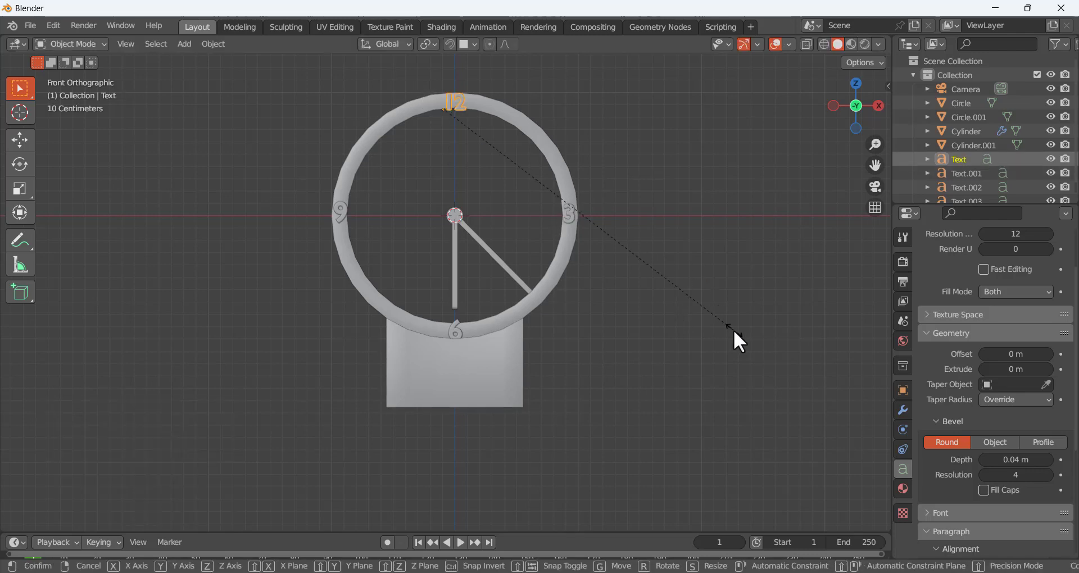
pyautogui.click(667, 284)
pyautogui.press('g')
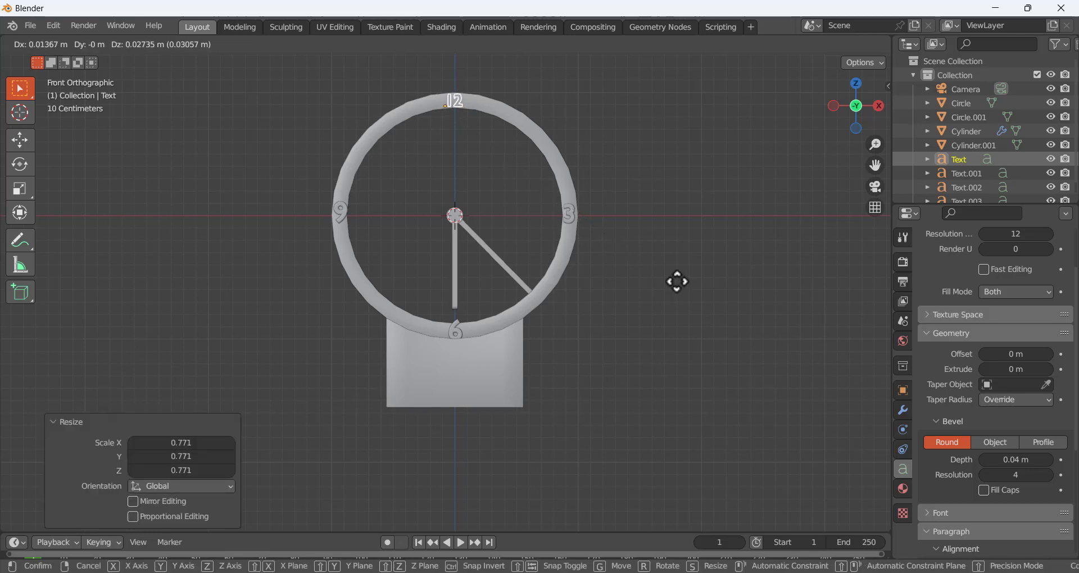
pyautogui.click(677, 285)
# - Scale the 6 by about 0.68 and move it about 0.014 m in both X and Z onto the ring
pyautogui.click(461, 326)
pyautogui.press('s')
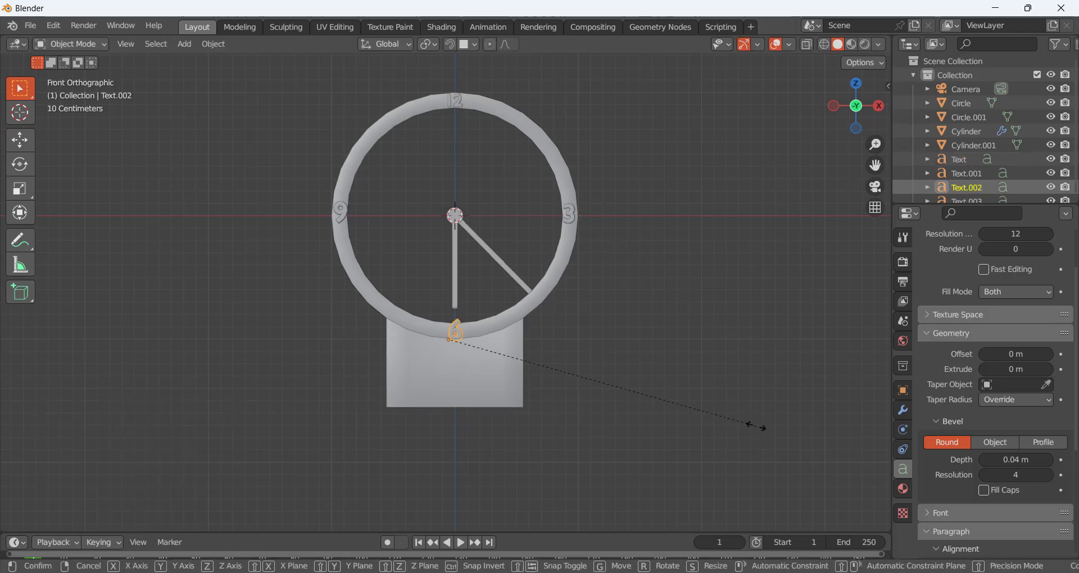
pyautogui.click(660, 389)
pyautogui.press('g')
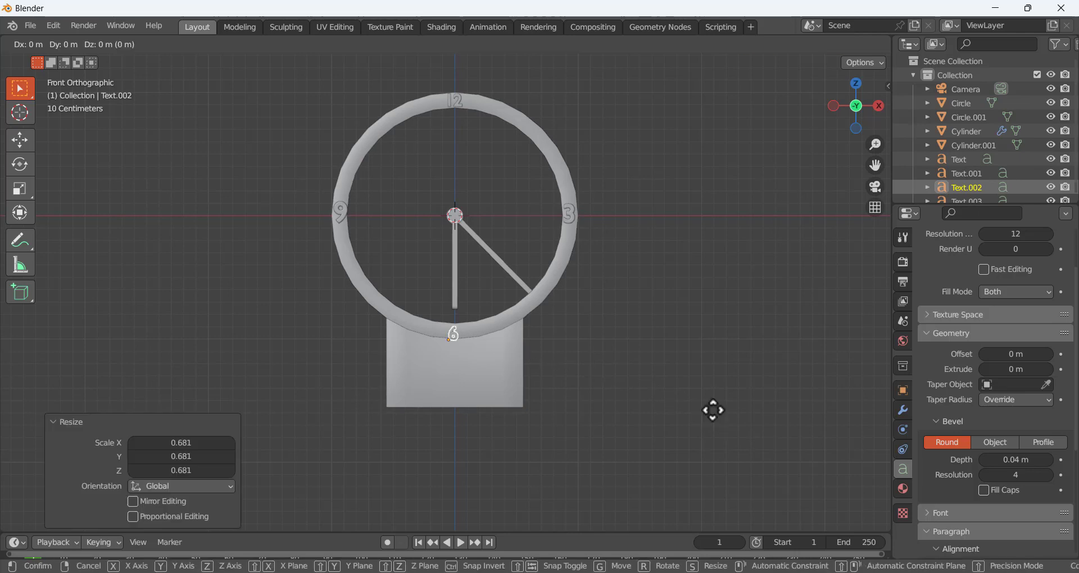
pyautogui.click(712, 409)
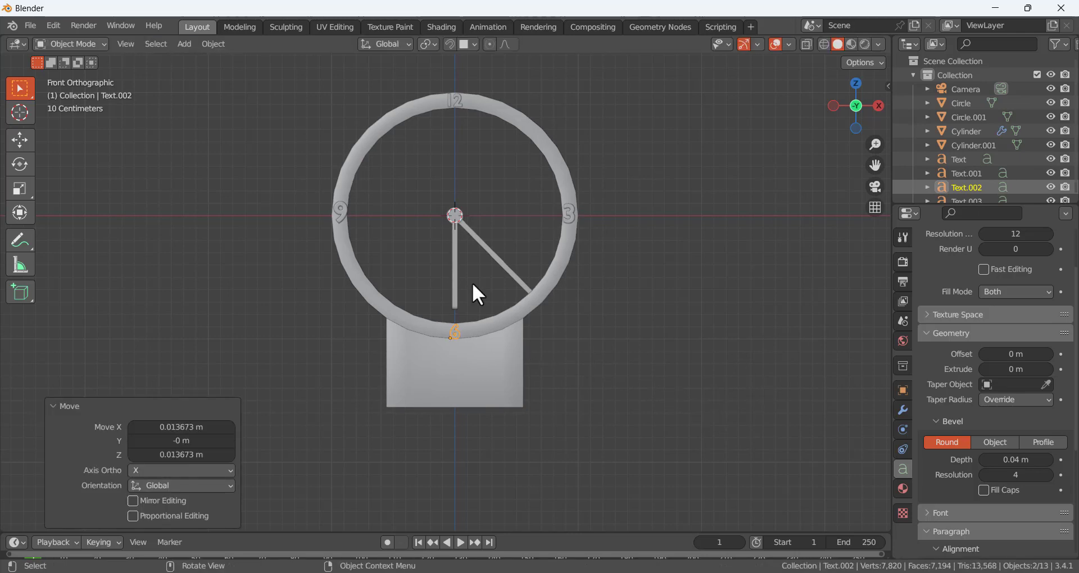
# - Nudge the 9 about -0.005 m in X on the ring and deselect it
pyautogui.click(343, 217)
pyautogui.press('g')
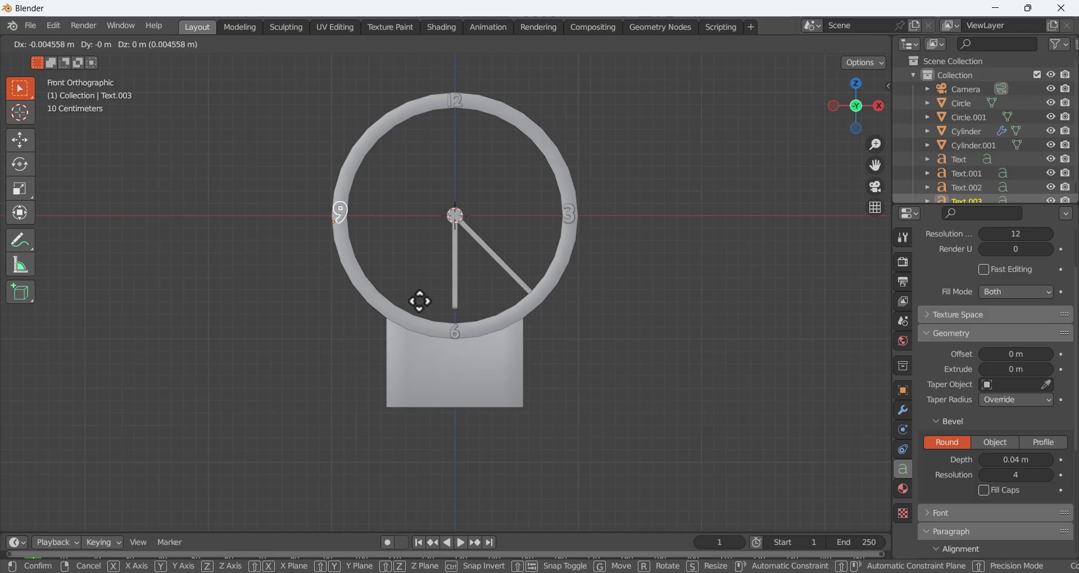
pyautogui.click(420, 301)
pyautogui.moveTo(422, 253); pyautogui.dragTo(456, 301, button='middle')
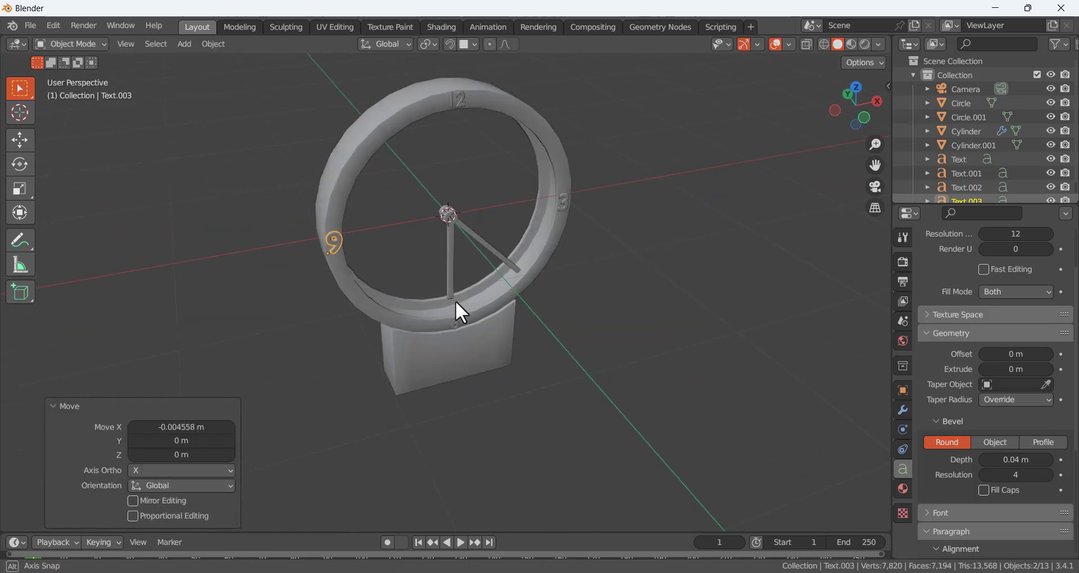
pyautogui.press('Tab')
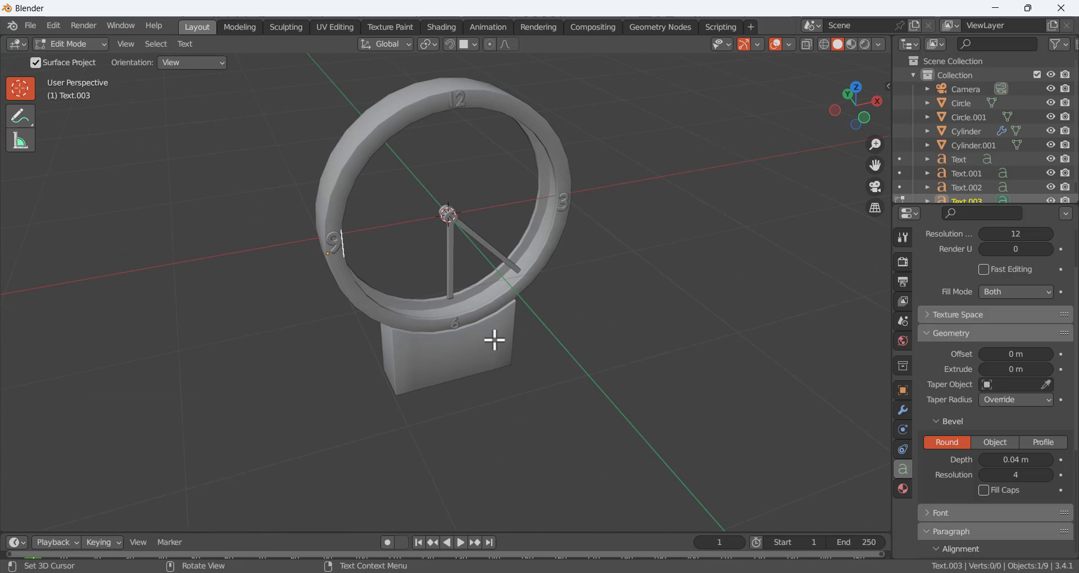
pyautogui.press('Tab')
pyautogui.click(561, 356)
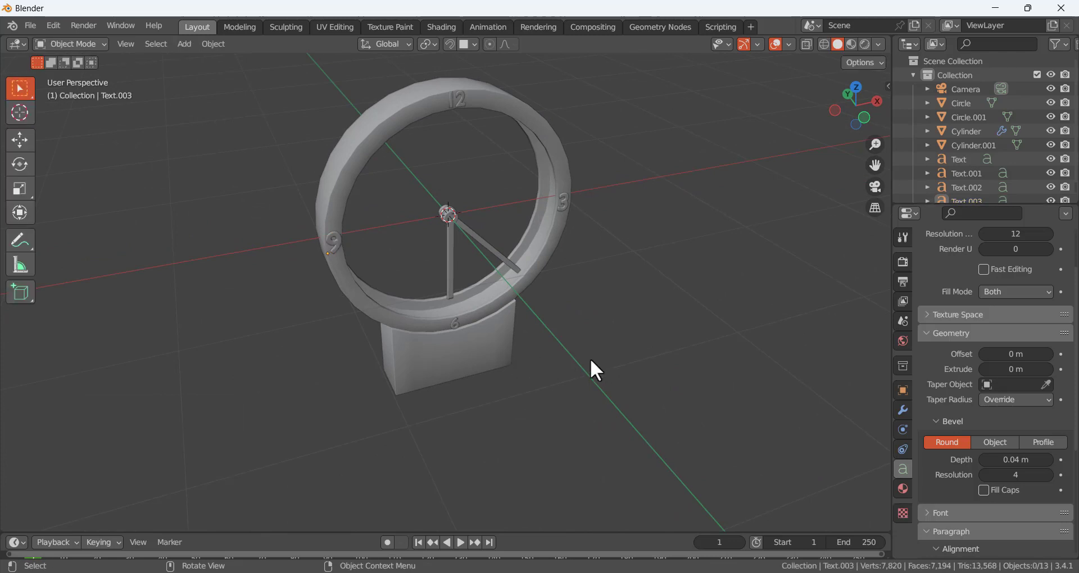
# - Enlarge the timeline area to show its frames and select the clock hand pointing to six o'clock
pyautogui.moveTo(564, 531); pyautogui.dragTo(563, 430)
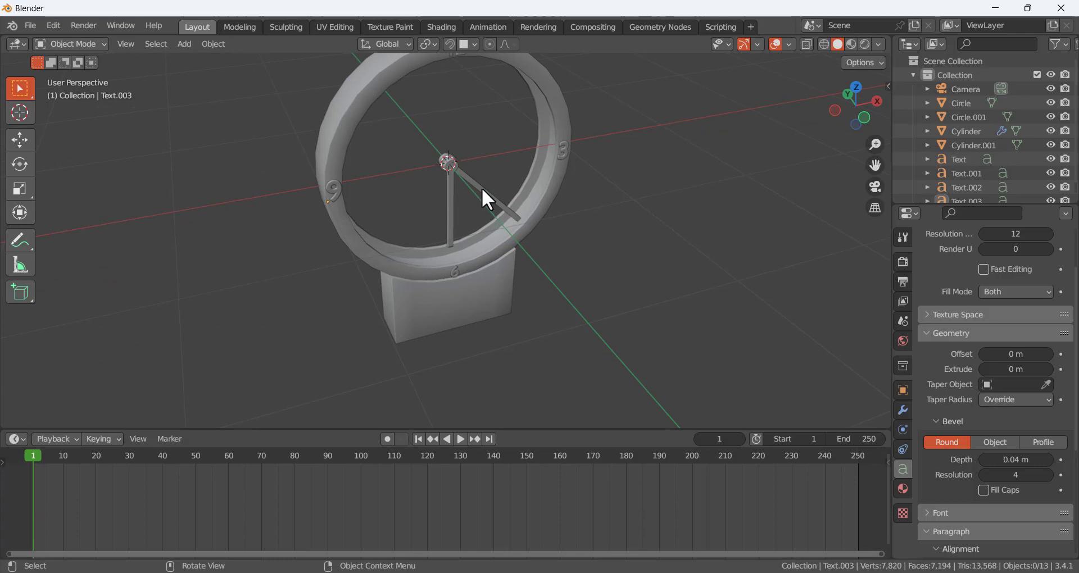
pyautogui.moveTo(511, 320); pyautogui.dragTo(486, 276, button='middle')
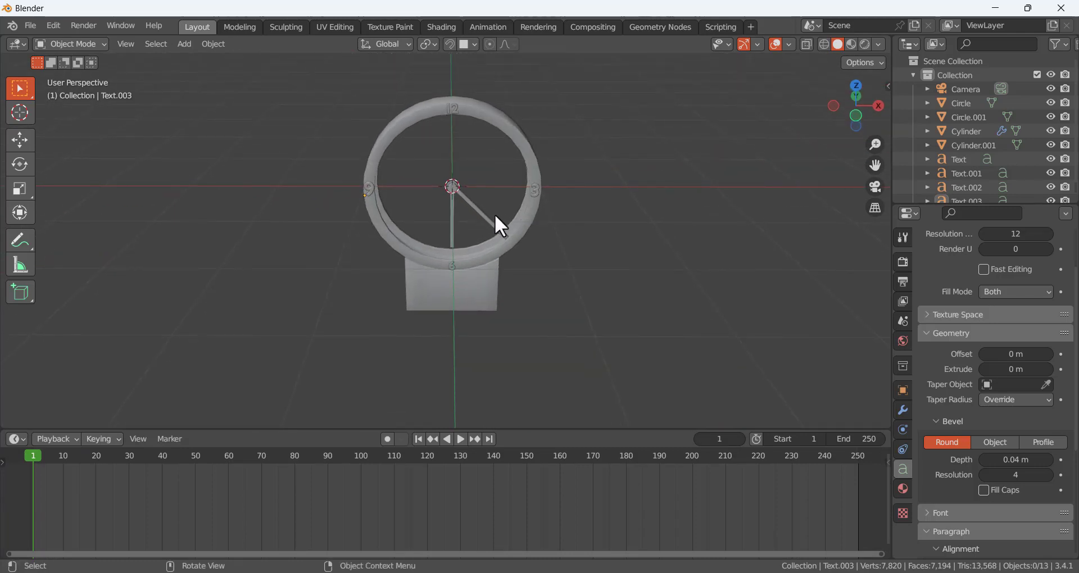
pyautogui.click(469, 202)
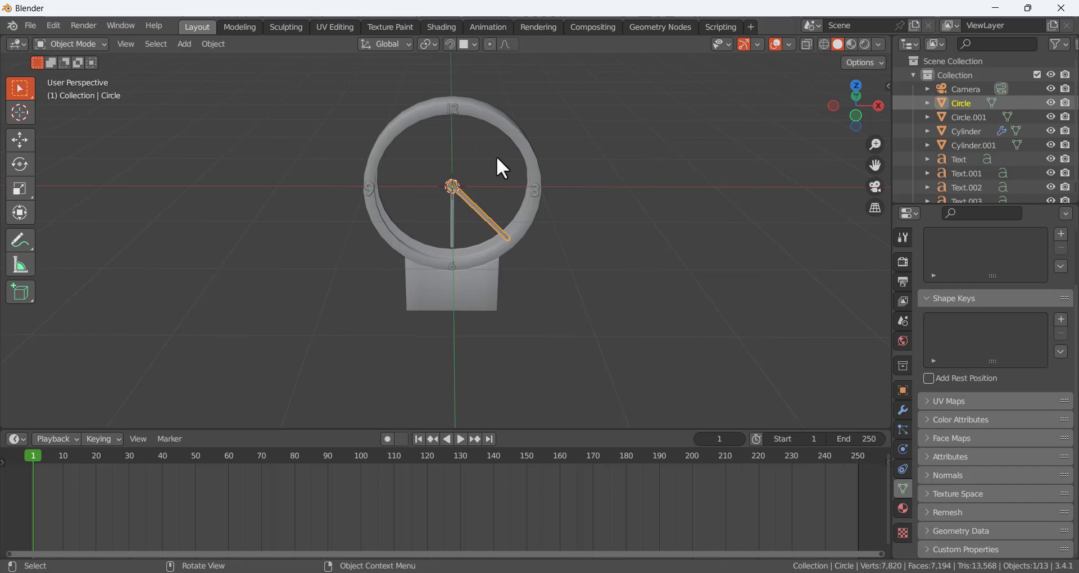
pyautogui.click(452, 227)
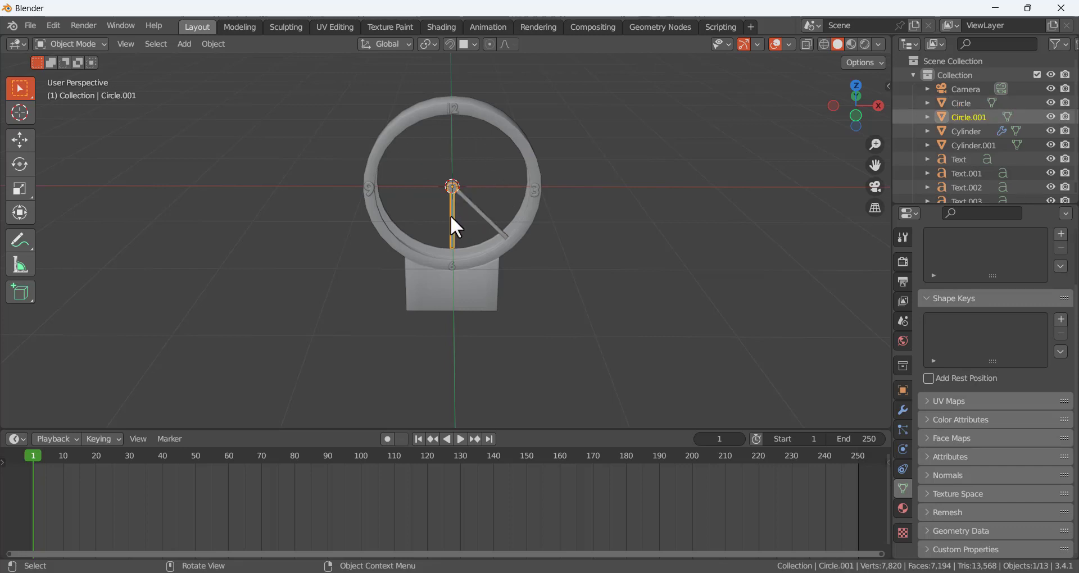
pyautogui.click(486, 225)
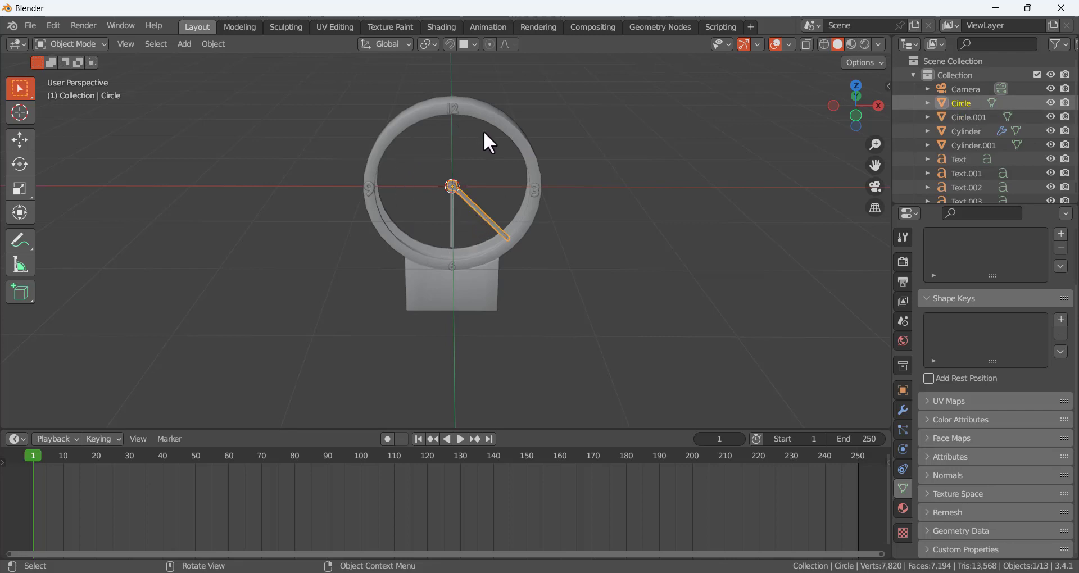
pyautogui.click(450, 223)
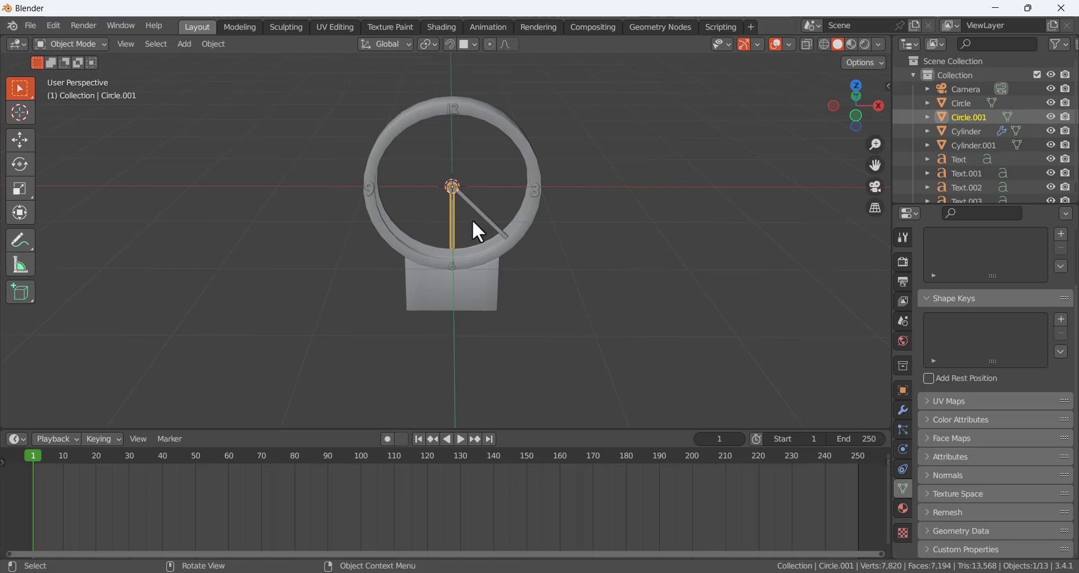
# - Select each clock hand in turn, ending on the one pointing to six, and enlarge the timeline area further
pyautogui.click(486, 225)
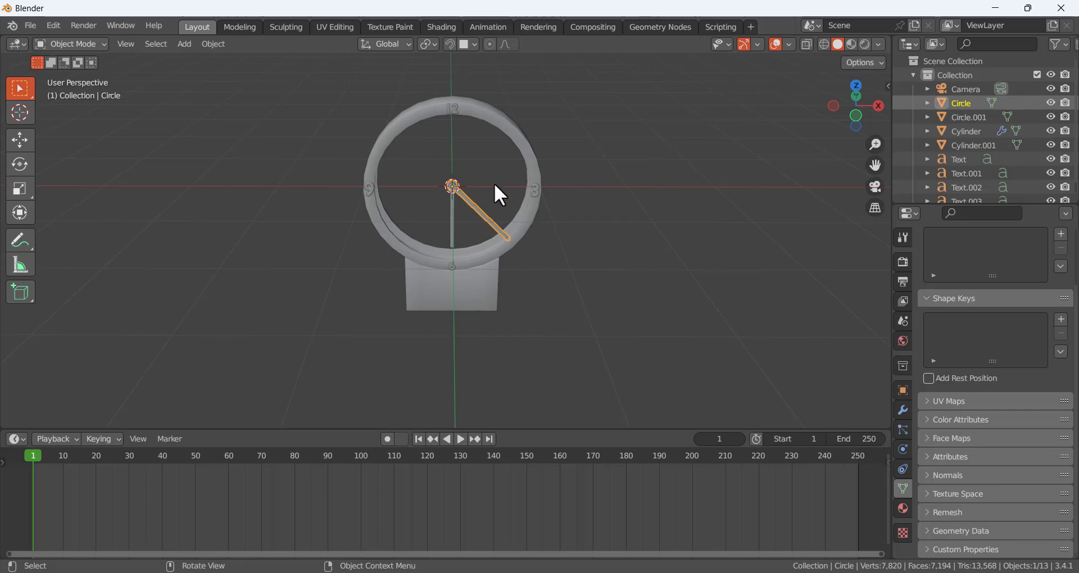
pyautogui.moveTo(493, 185); pyautogui.dragTo(469, 198, button='middle')
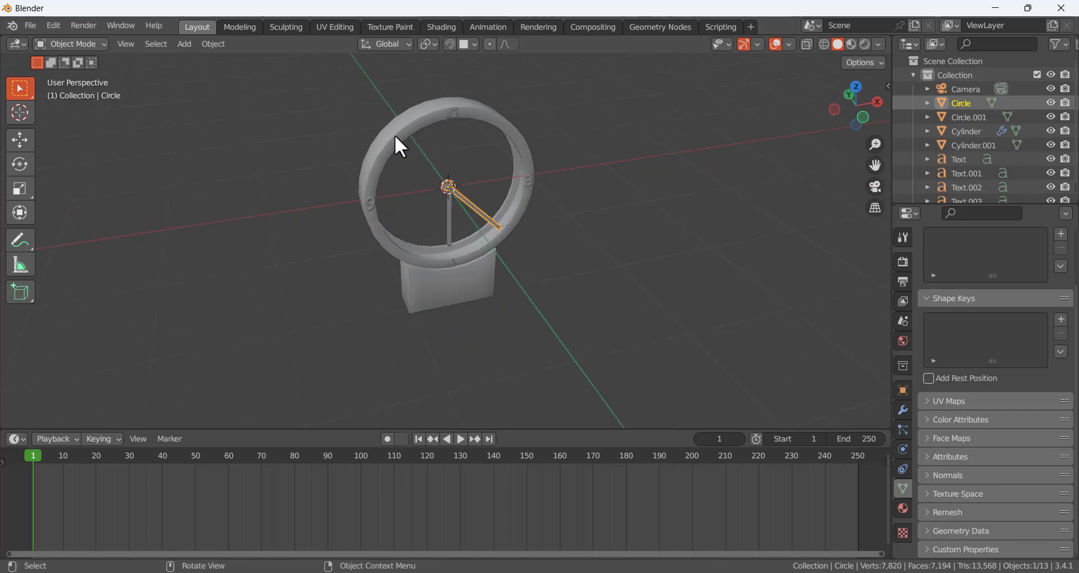
pyautogui.click(451, 225)
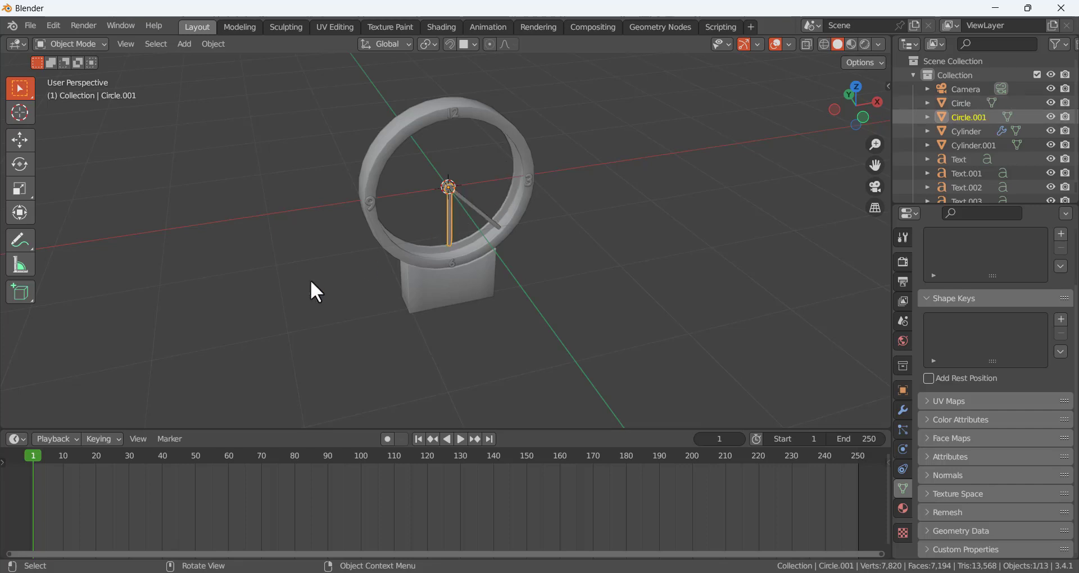
pyautogui.moveTo(313, 429); pyautogui.dragTo(313, 404)
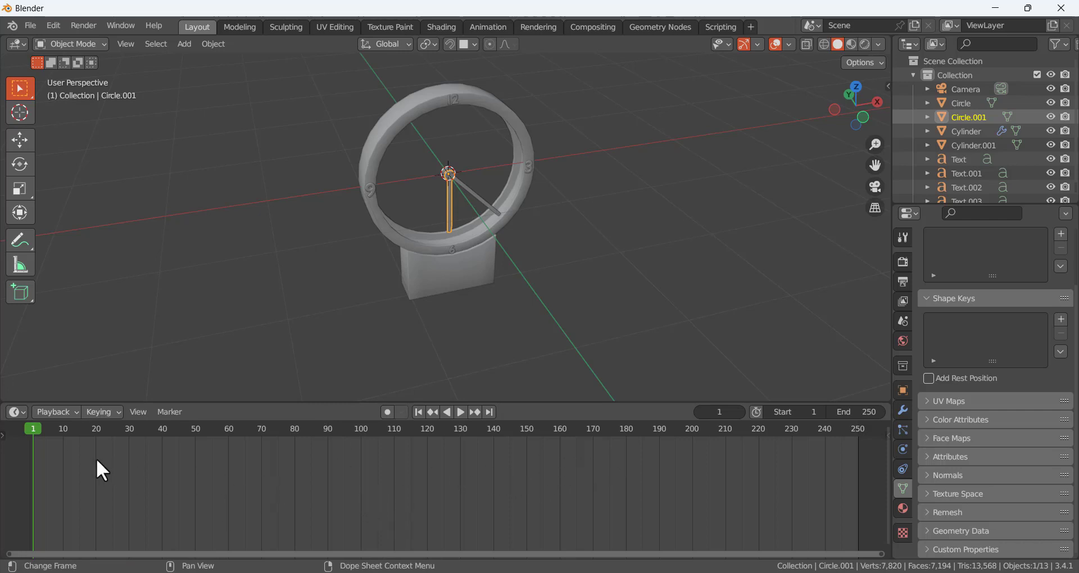
# - Examine the output frame rate and frame range, and try the timeline playback before returning to frame 1
pyautogui.click(902, 262)
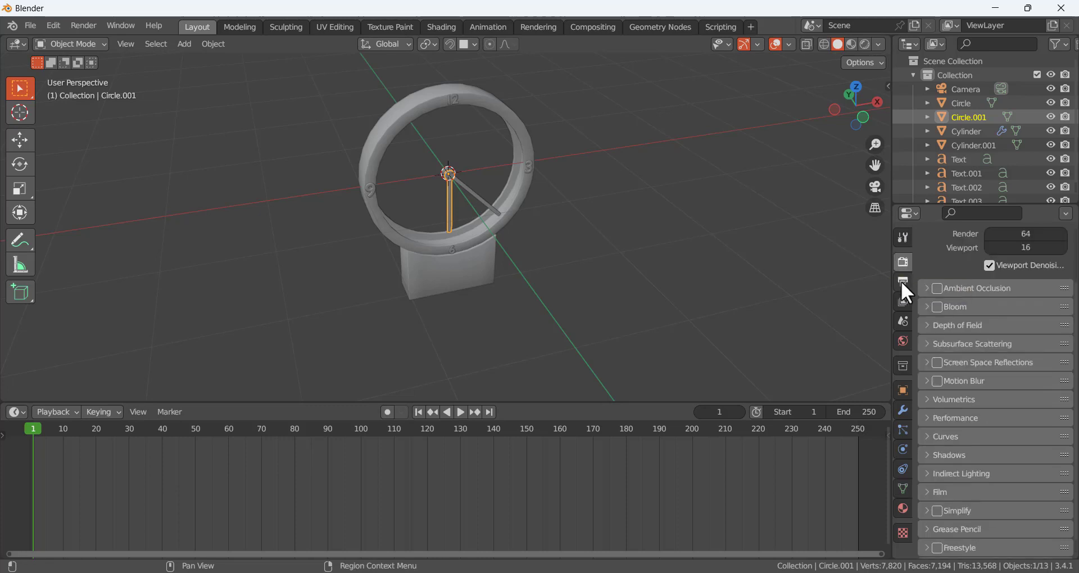
pyautogui.click(902, 281)
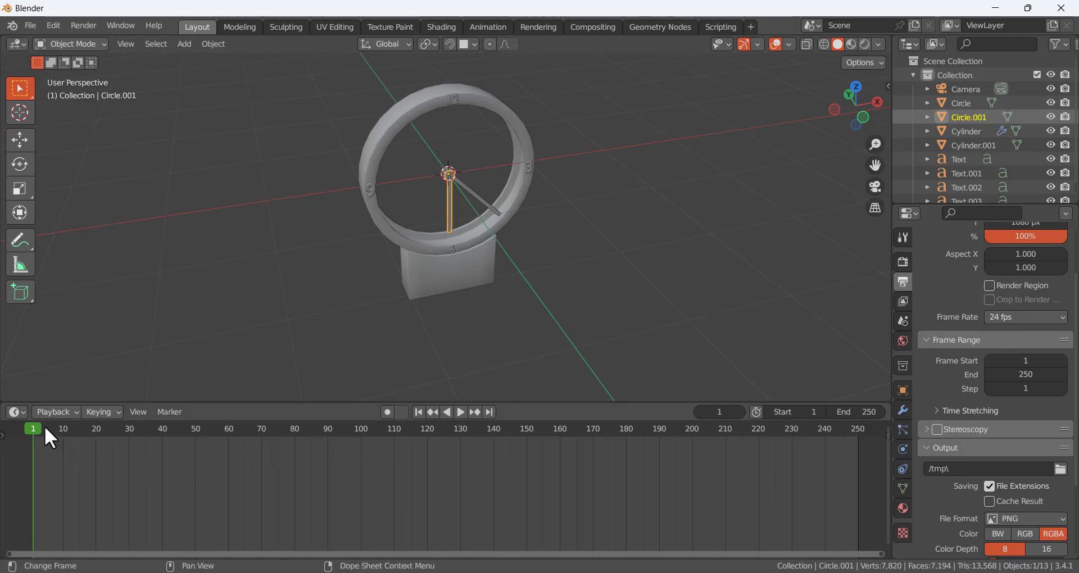
pyautogui.press('space')
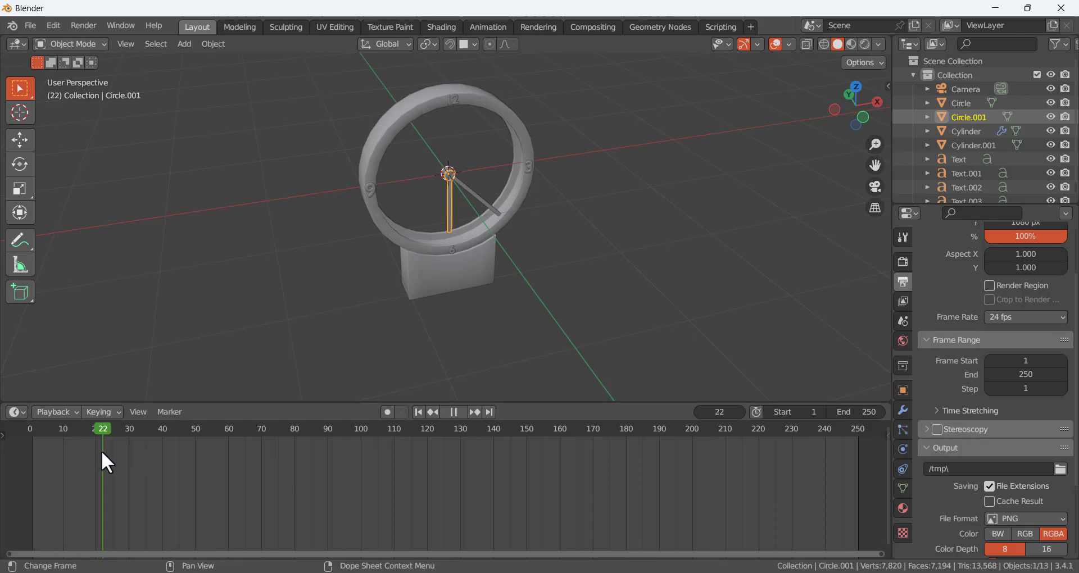
pyautogui.moveTo(102, 452); pyautogui.dragTo(32, 455)
pyautogui.press('space')
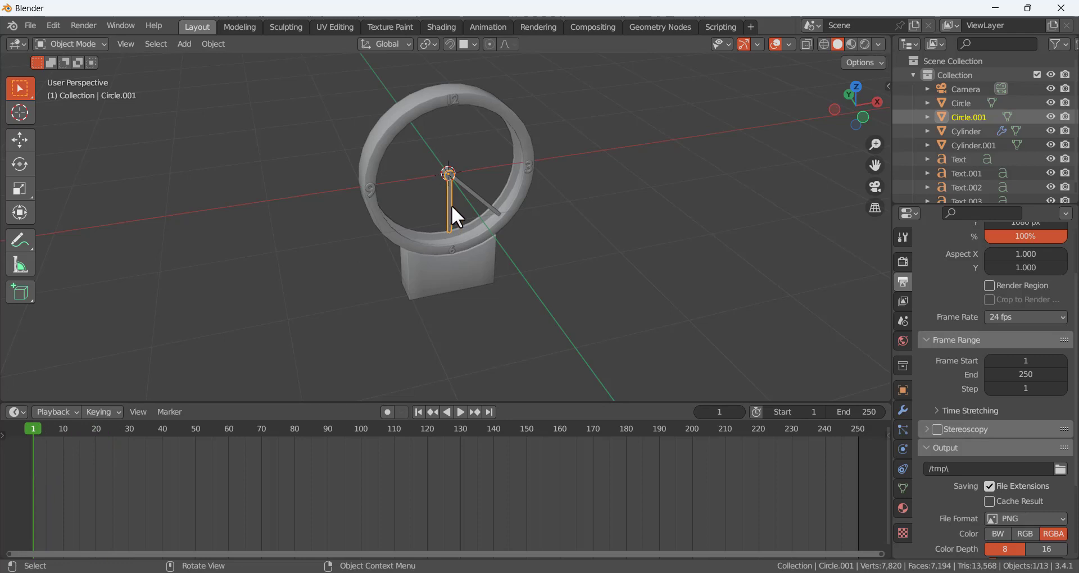
# - Select the longer, slanted clock hand and set its Y rotation to 0° in its object properties
pyautogui.click(408, 196)
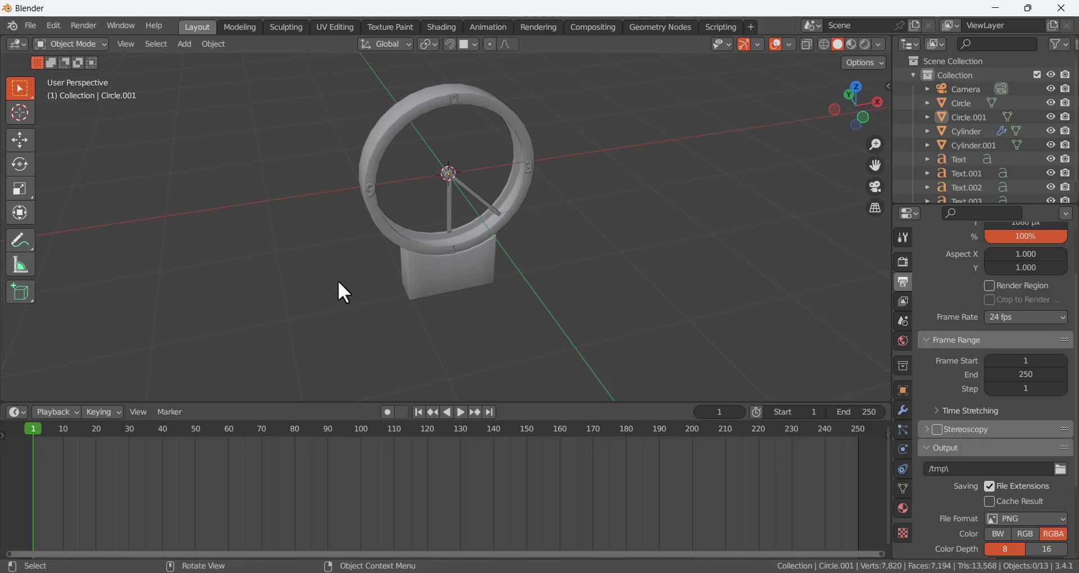
pyautogui.click(467, 193)
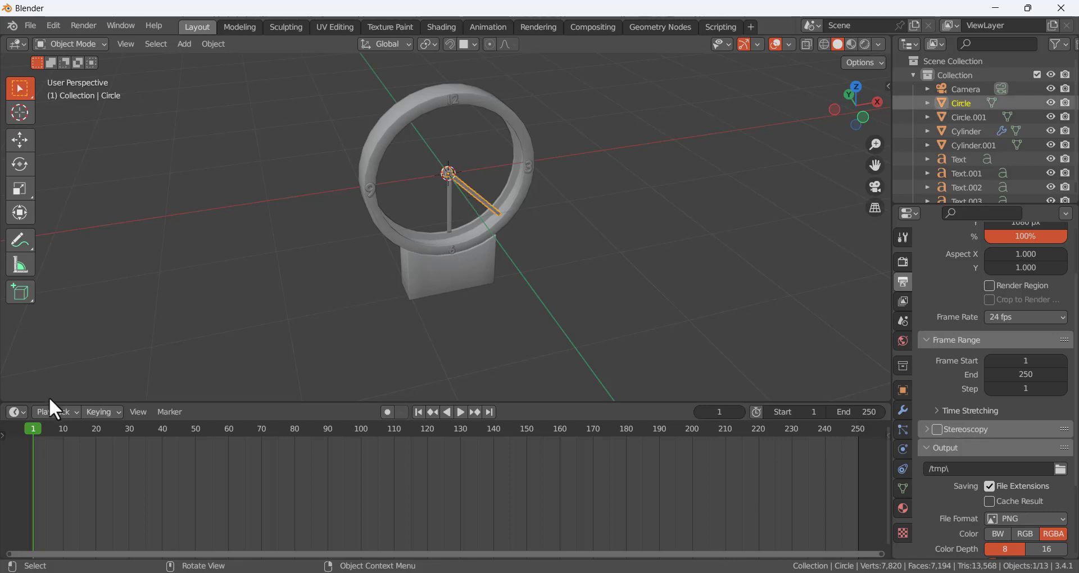
pyautogui.click(901, 390)
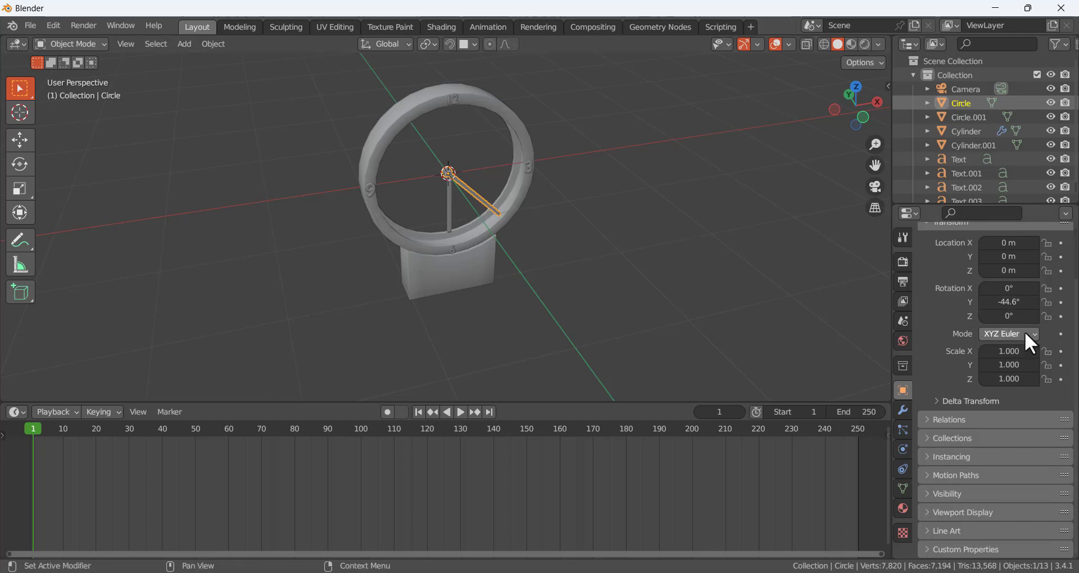
pyautogui.moveTo(1003, 301); pyautogui.dragTo(1072, 301)
pyautogui.click(999, 301)
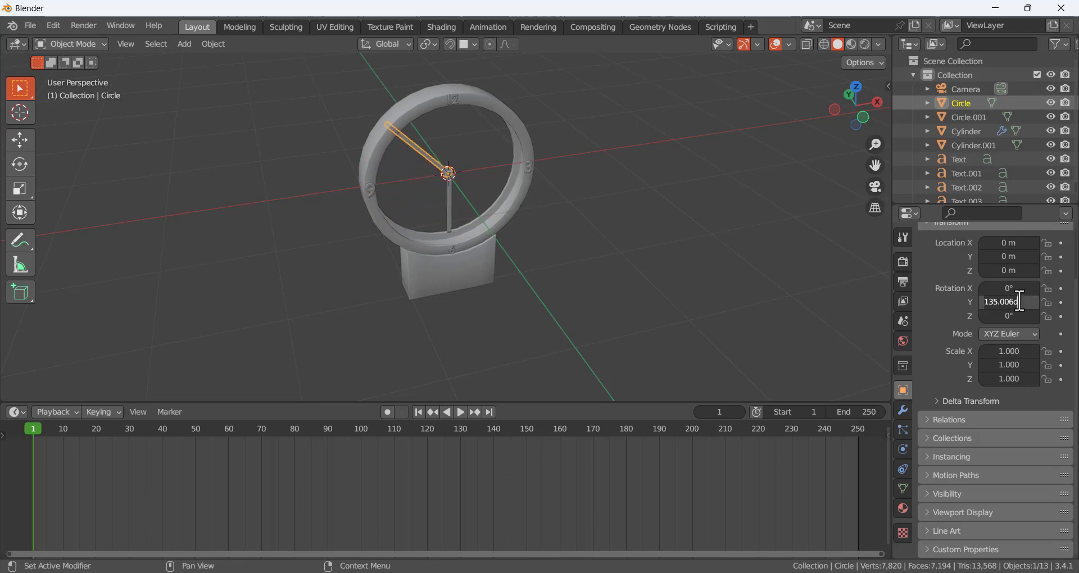
pyautogui.write('0')
pyautogui.press('Return')
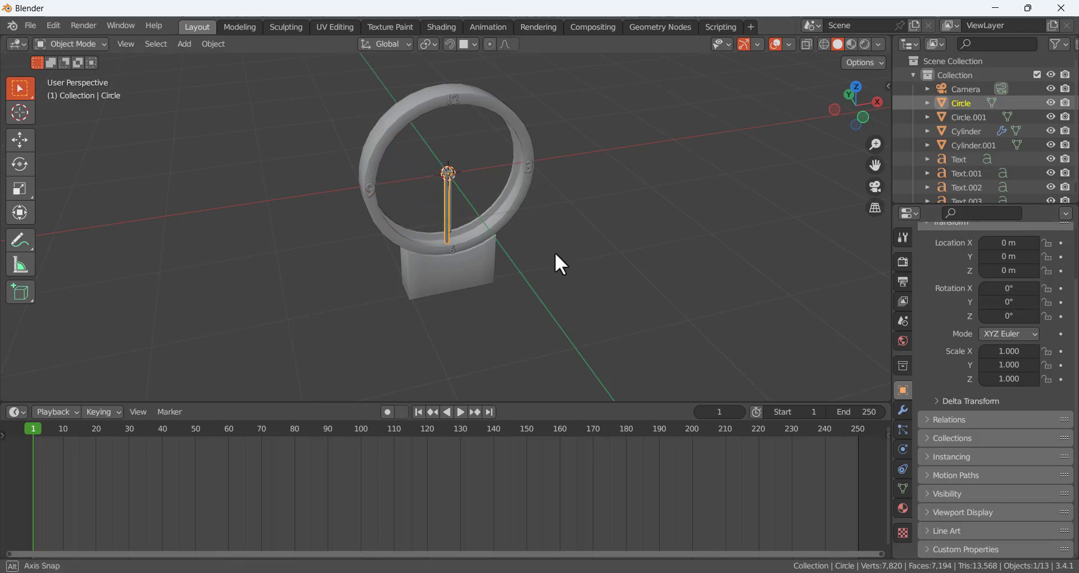
# - Set the longer hand's Y rotation to 180° so that it points at the 12
pyautogui.moveTo(555, 251); pyautogui.dragTo(453, 206, button='middle')
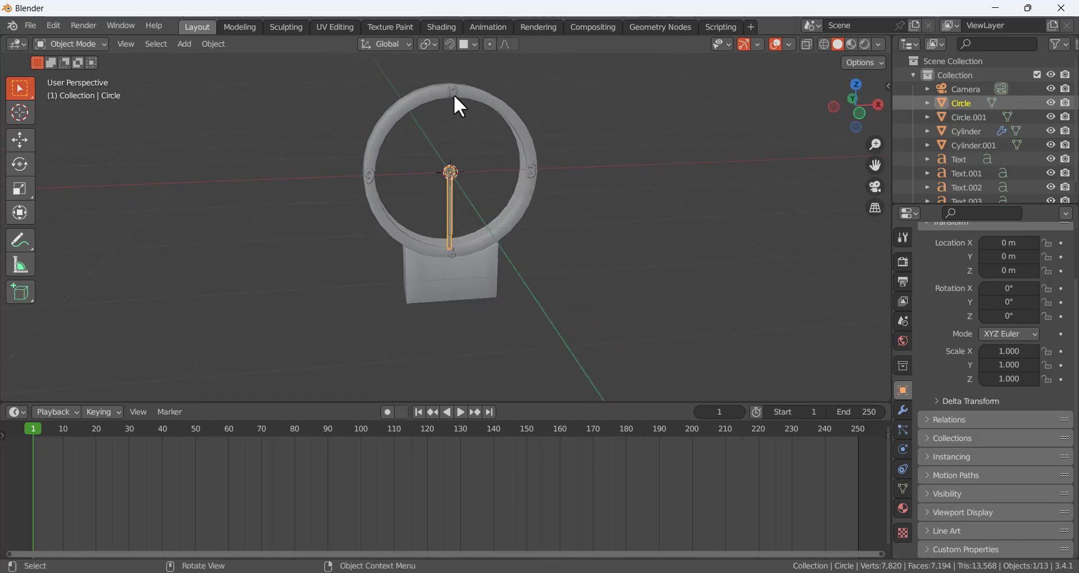
pyautogui.click(1006, 302)
pyautogui.write('0d')
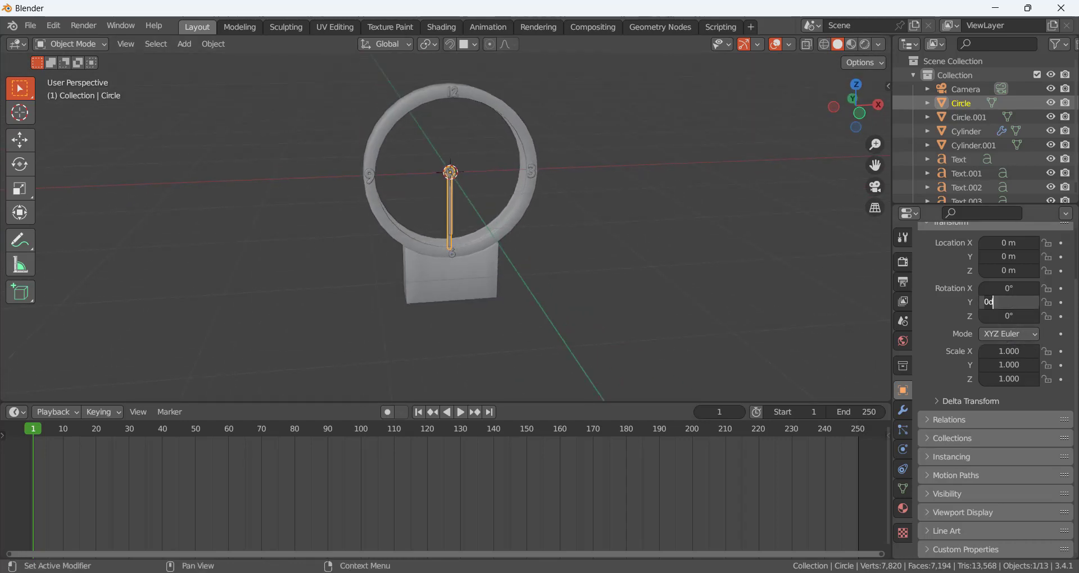
pyautogui.write('180')
pyautogui.press('Return')
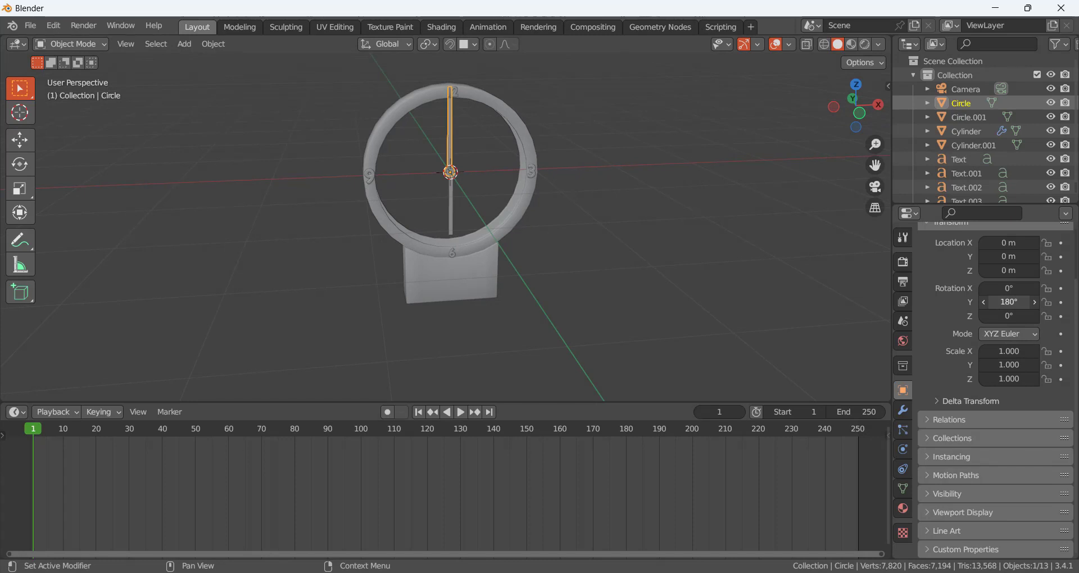
# - Keyframe the longer hand's Y rotation of 180° at frame 1, keeping the hand selected
pyautogui.click(764, 292)
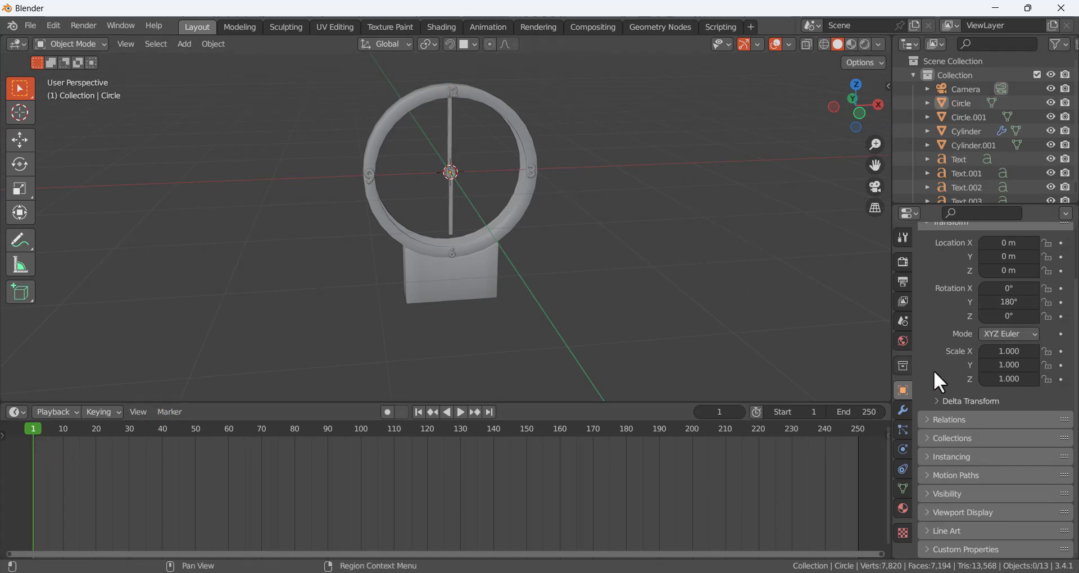
pyautogui.click(1061, 302)
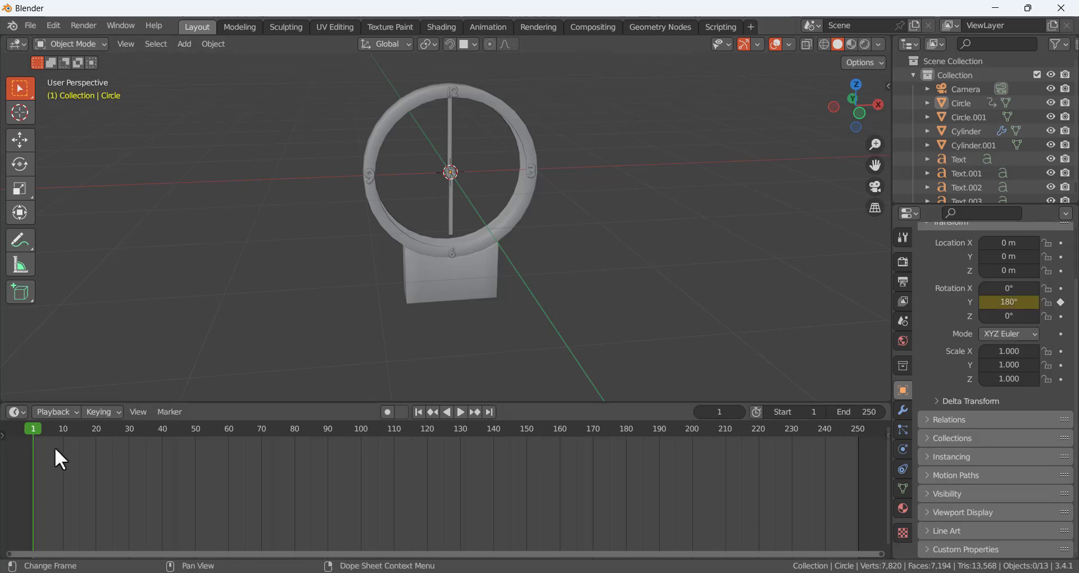
pyautogui.click(447, 143)
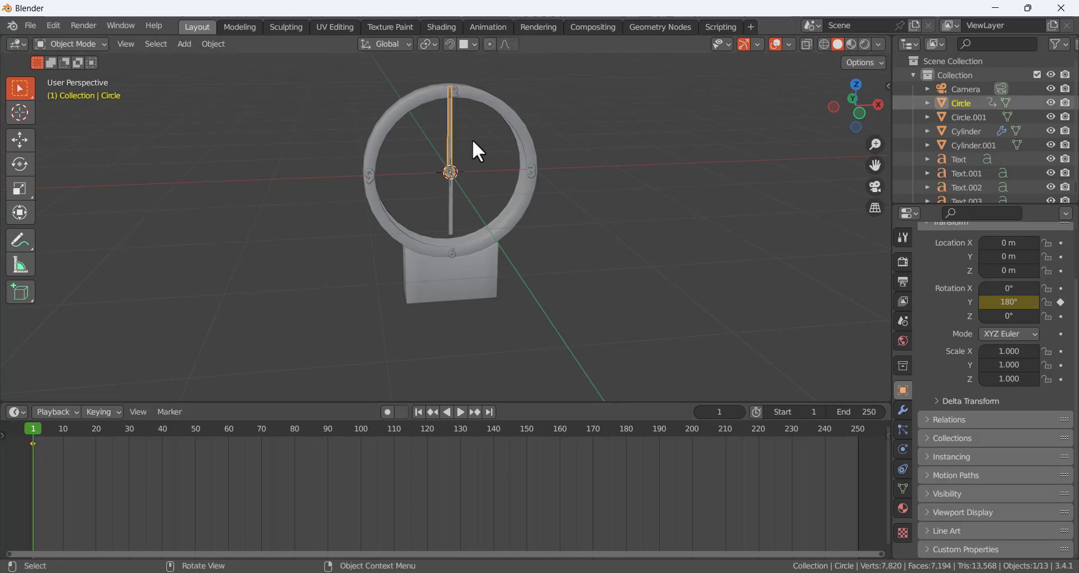
# - At frame 60, add 360° to the longer hand's Y rotation, making it 540°, and keyframe it
pyautogui.moveTo(31, 430); pyautogui.dragTo(285, 448)
pyautogui.moveTo(229, 447); pyautogui.dragTo(228, 447)
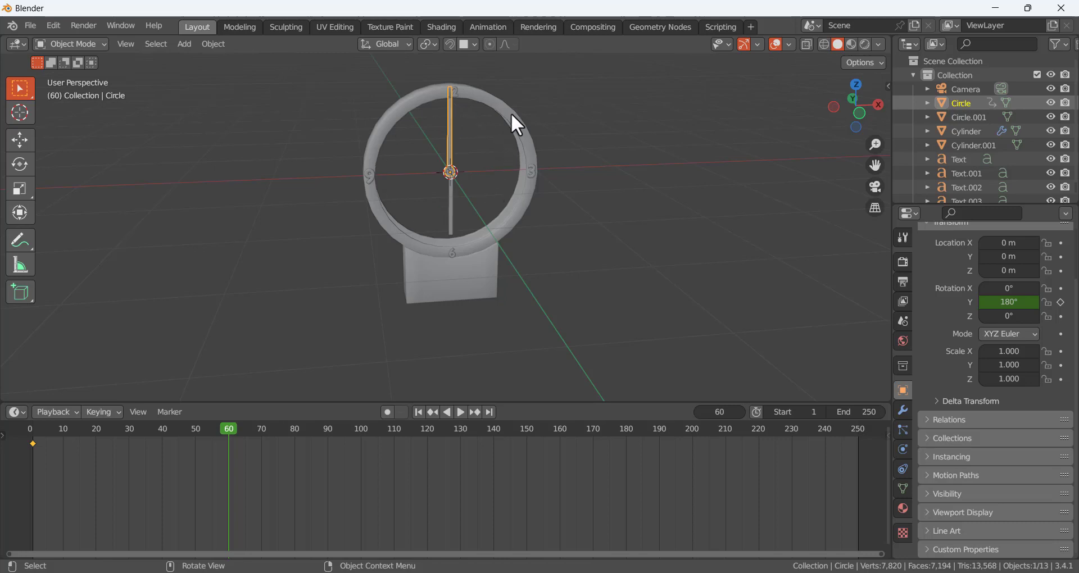
pyautogui.click(1004, 302)
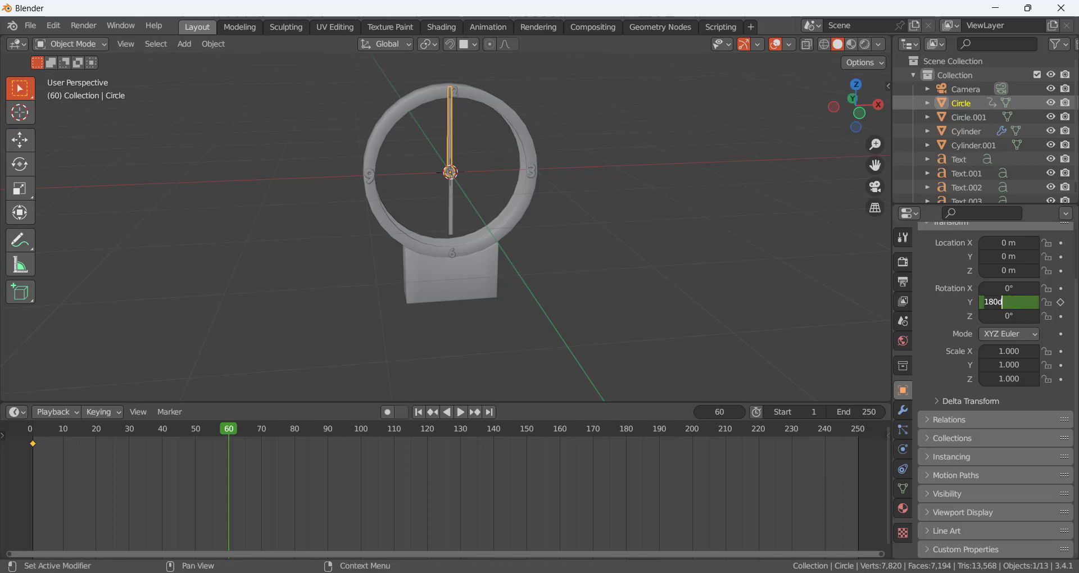
pyautogui.press('BackSpace')
pyautogui.write('+360')
pyautogui.press('Return')
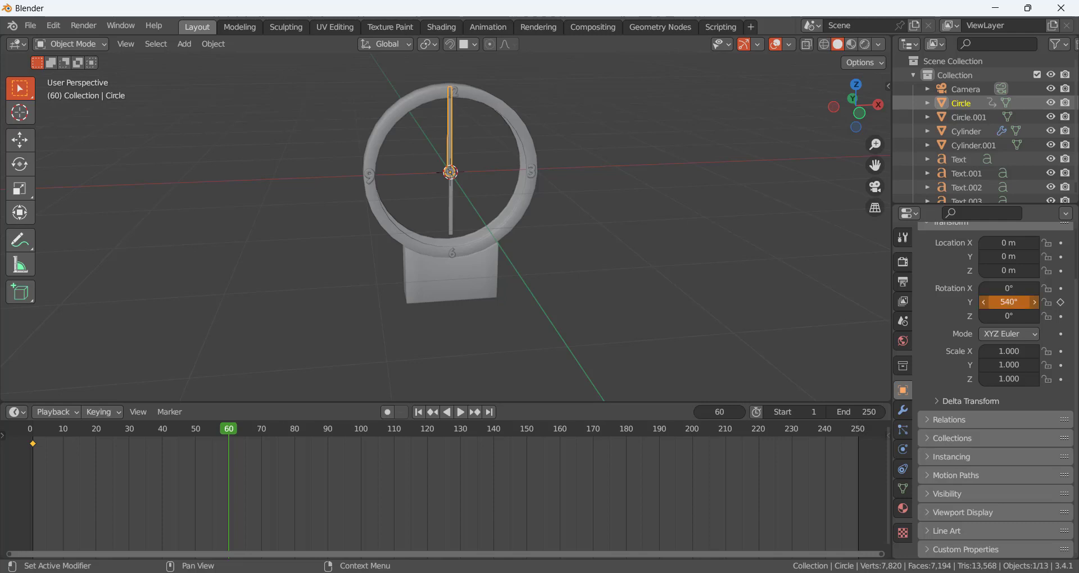
pyautogui.click(1060, 302)
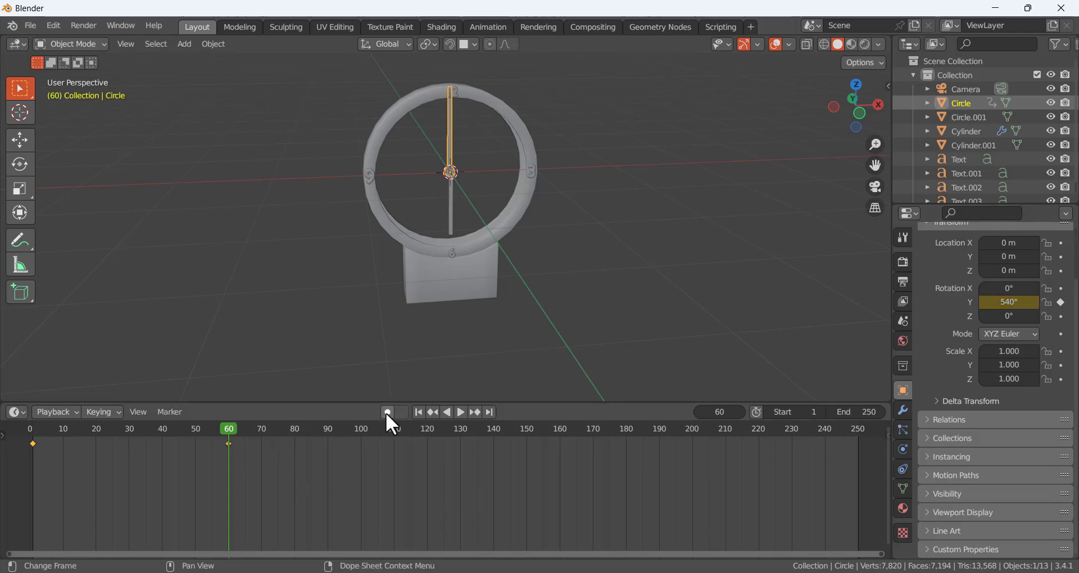
# - Play the longer hand's animation from the first frame and stop it at frame 60
pyautogui.click(416, 412)
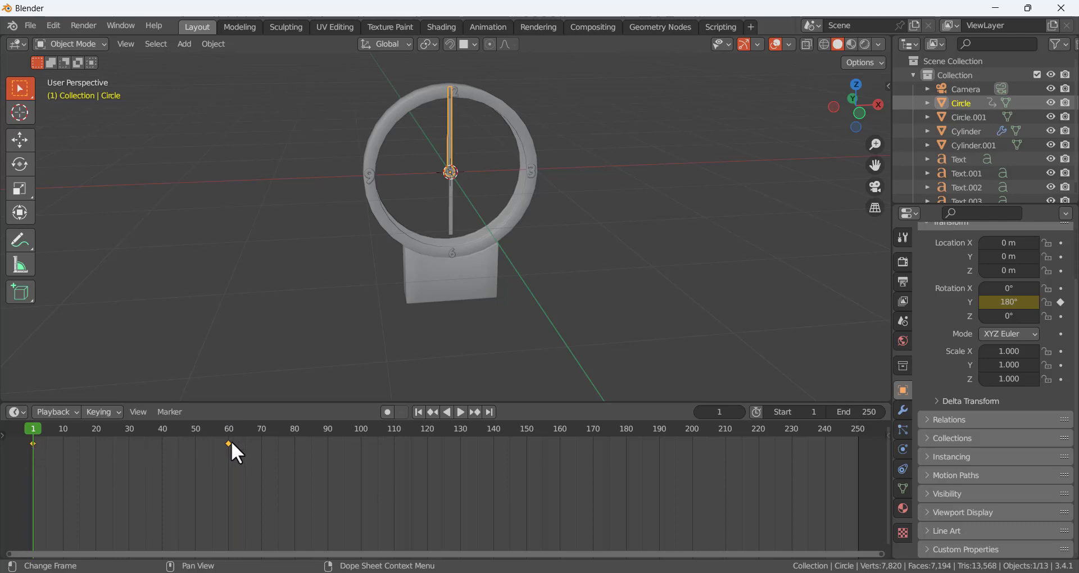
pyautogui.click(459, 412)
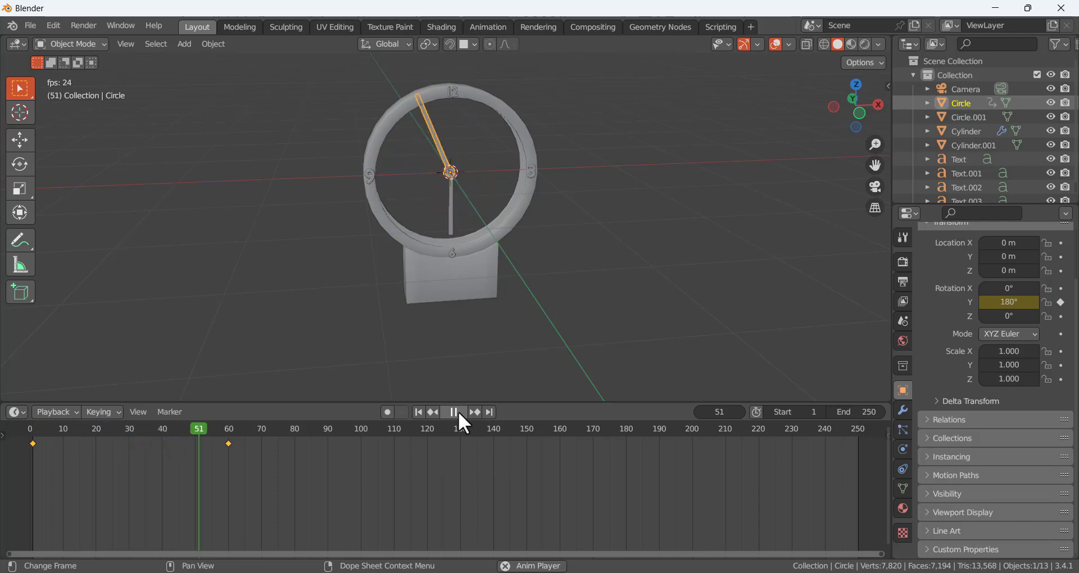
pyautogui.click(455, 412)
pyautogui.moveTo(214, 427); pyautogui.dragTo(227, 427)
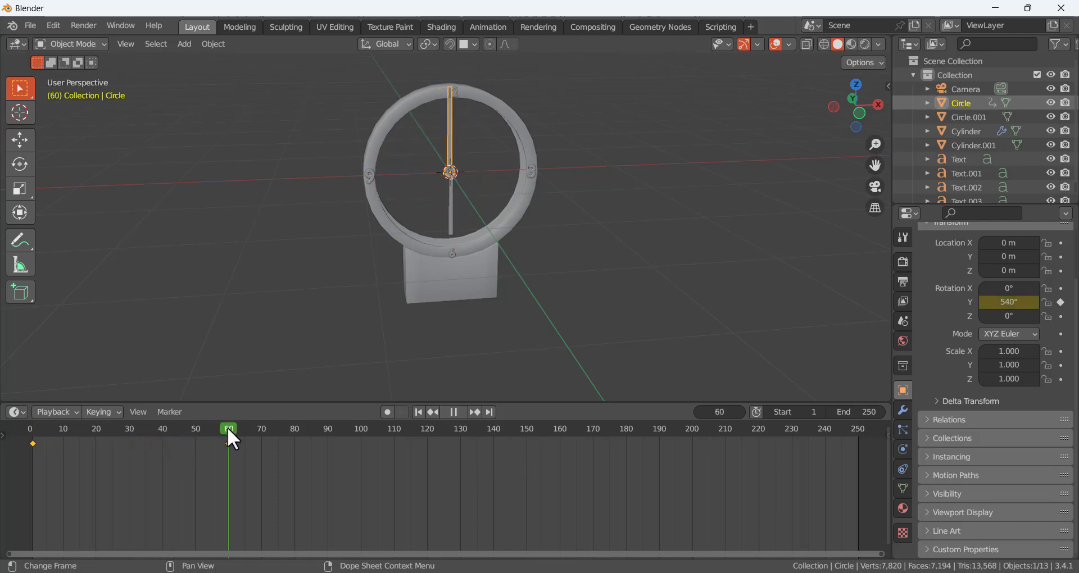
# - Select the shorter hand pointing at the 6 and keyframe its Y rotation of 0° at frame 1
pyautogui.click(448, 204)
pyautogui.moveTo(232, 426); pyautogui.dragTo(32, 437)
pyautogui.press('space')
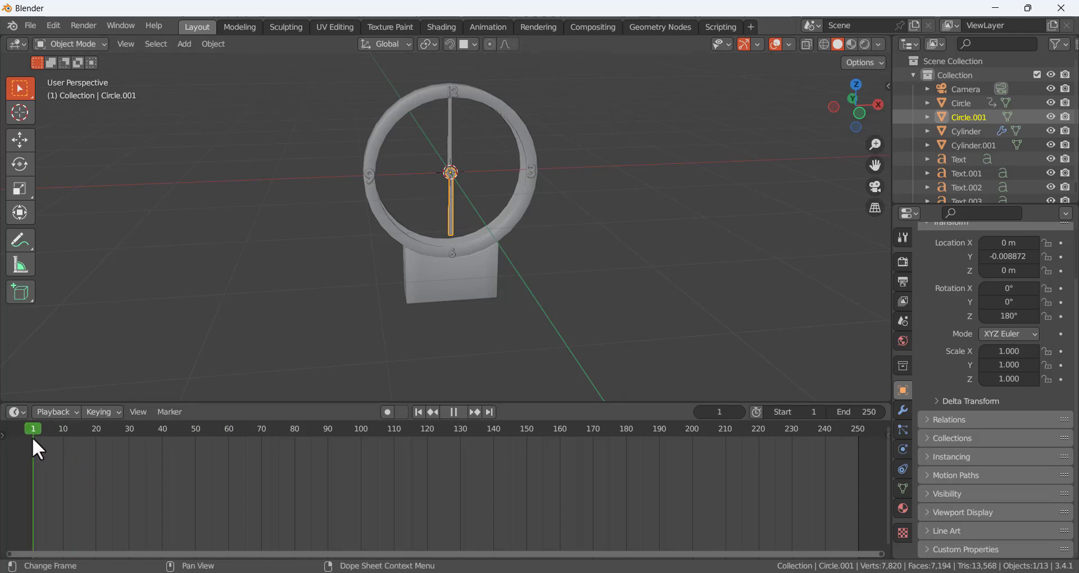
pyautogui.press('space')
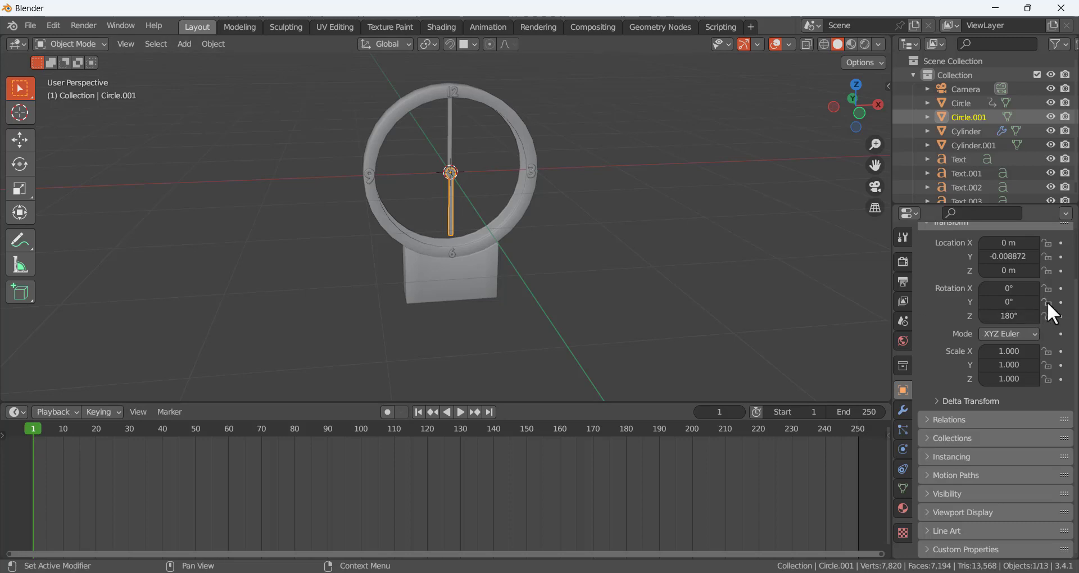
pyautogui.click(1061, 302)
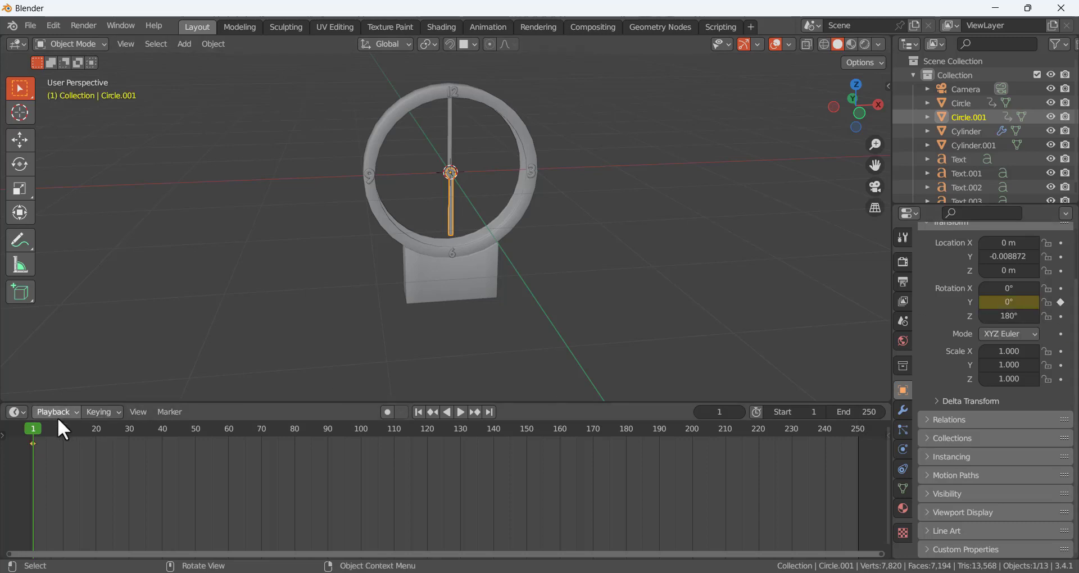
# - At frame 60, set the shorter hand's Y rotation to 1° and keyframe it
pyautogui.moveTo(38, 428); pyautogui.dragTo(228, 450)
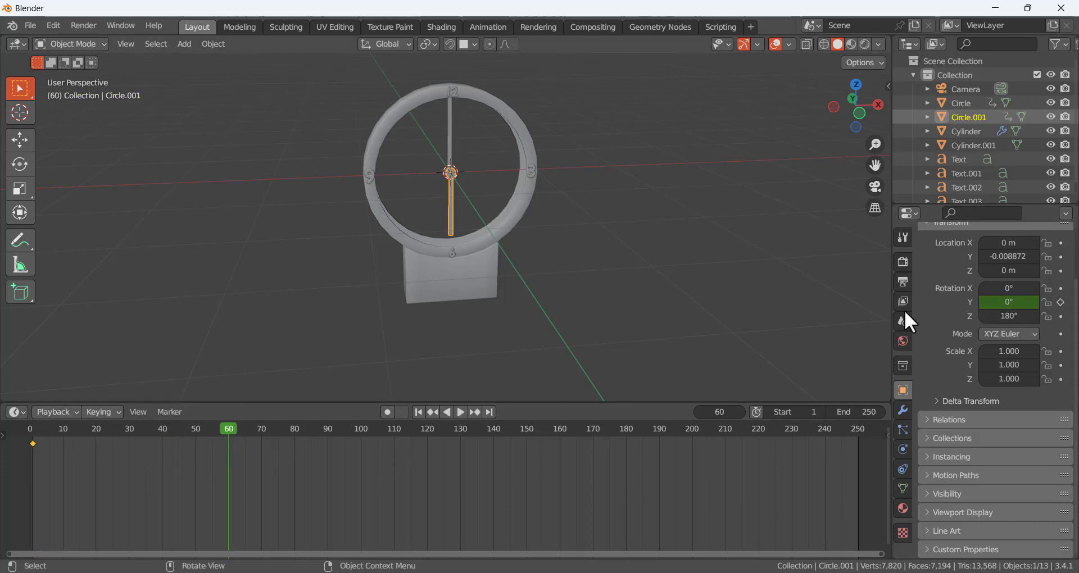
pyautogui.click(1034, 302)
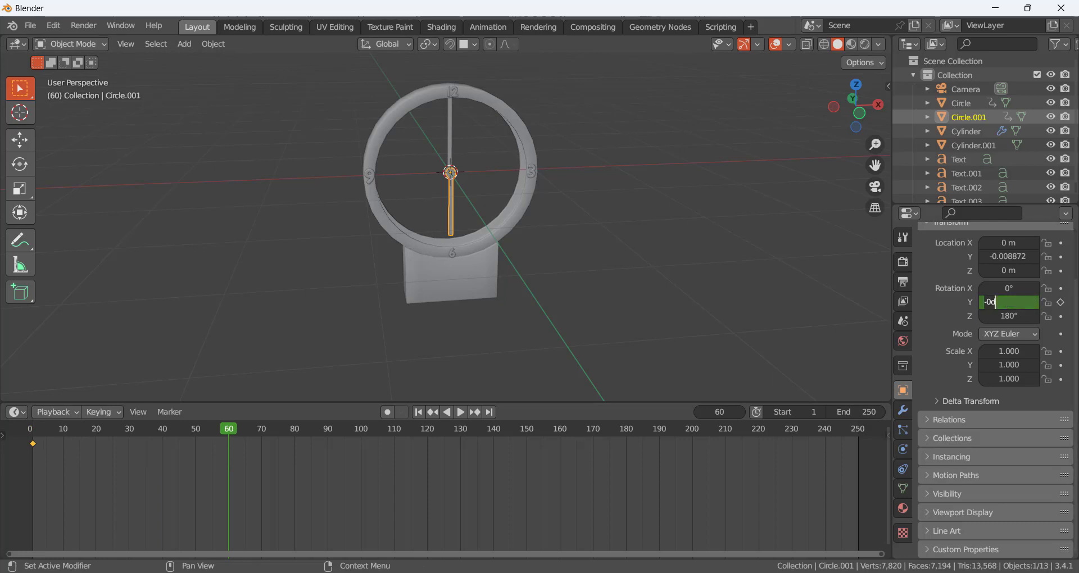
pyautogui.write('1')
pyautogui.press('Return')
pyautogui.click(1059, 303)
# - Play both hands' animation from the first frame, scrub back to frame 10 and deselect the shorter hand
pyautogui.click(419, 412)
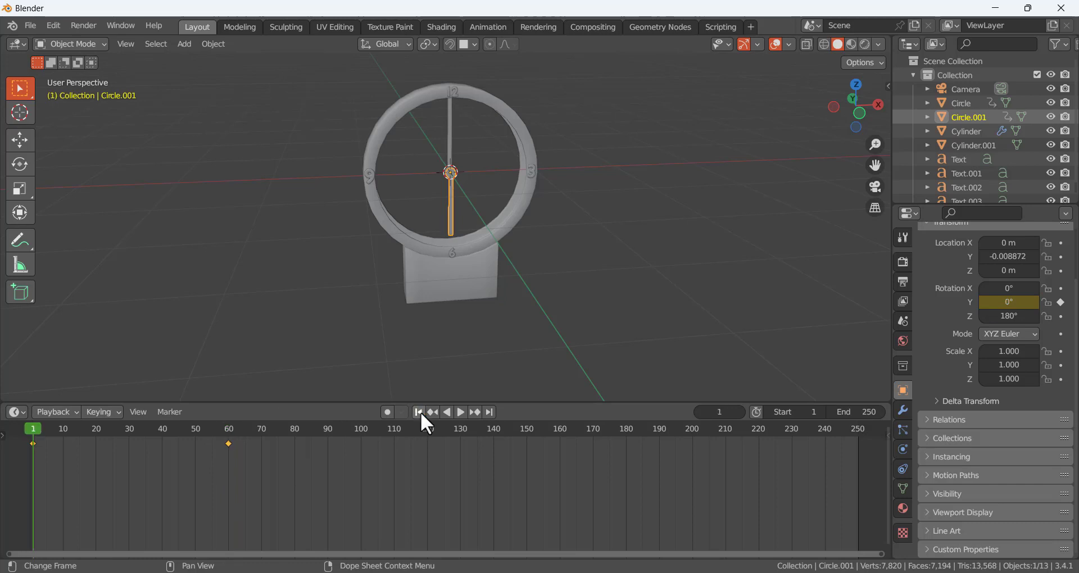
pyautogui.click(459, 412)
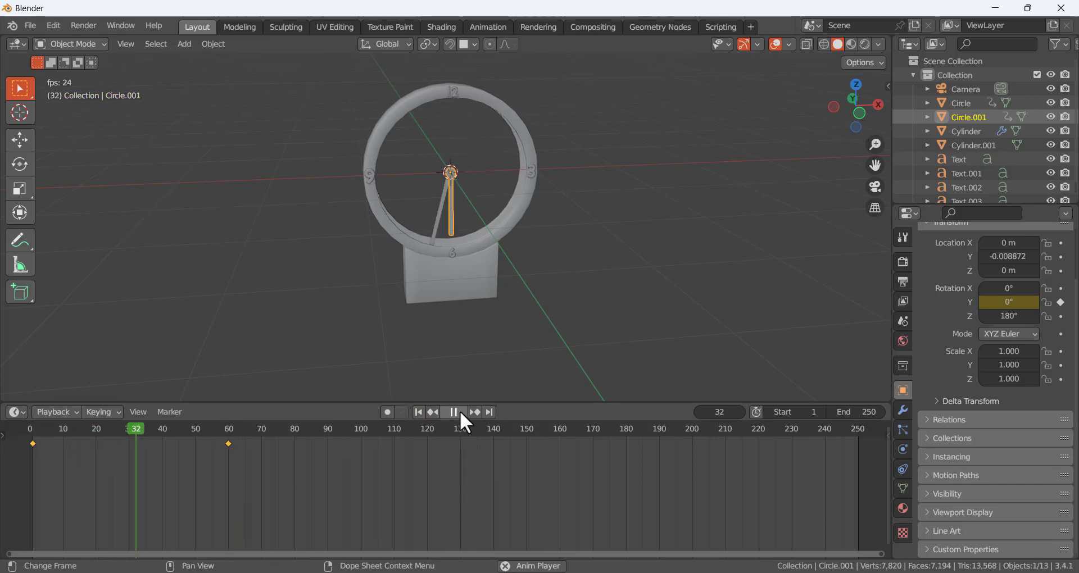
pyautogui.click(459, 412)
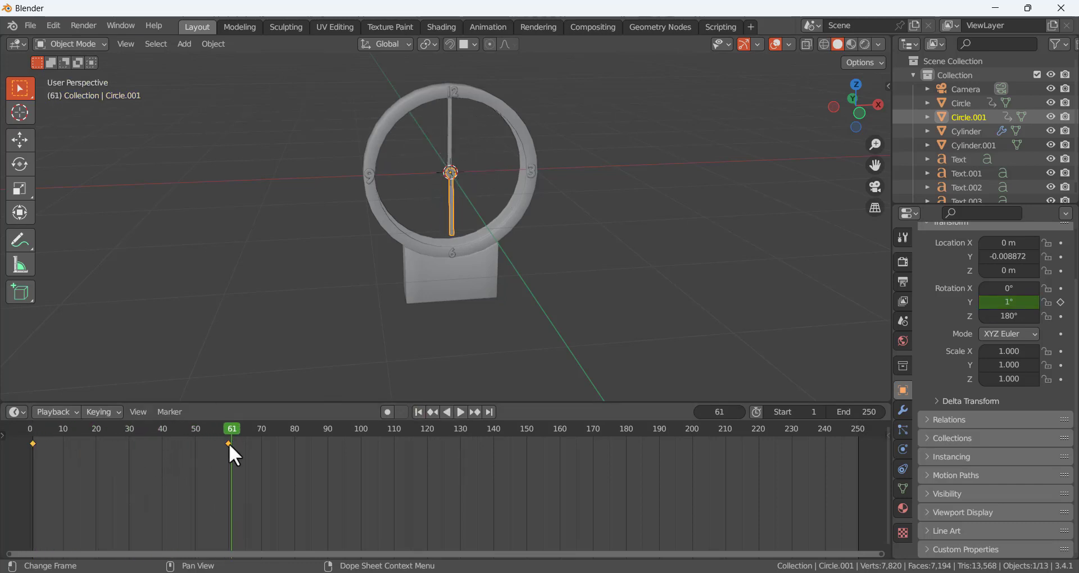
pyautogui.moveTo(228, 444); pyautogui.dragTo(63, 444)
pyautogui.click(572, 165)
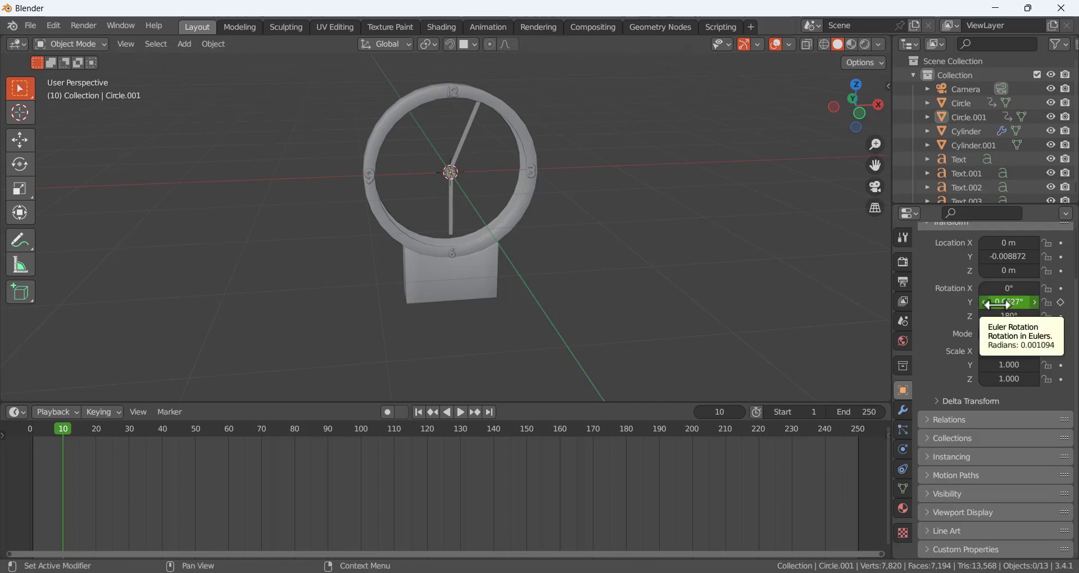
# - Scrub the animation to frame 60 and on to frame 70 to check the hands' motion
pyautogui.moveTo(64, 433); pyautogui.dragTo(227, 471)
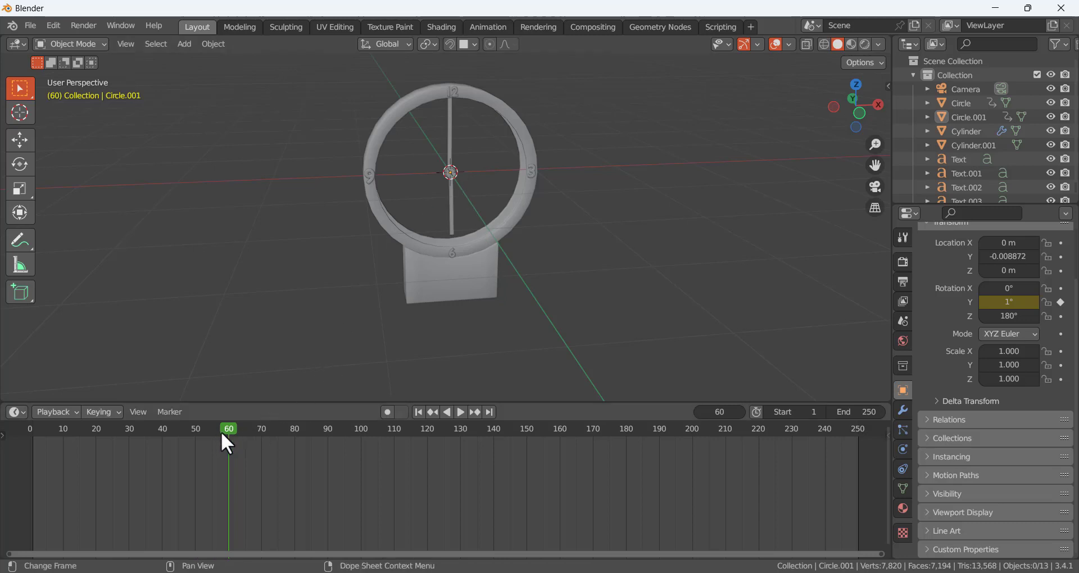
pyautogui.moveTo(221, 431); pyautogui.dragTo(261, 444)
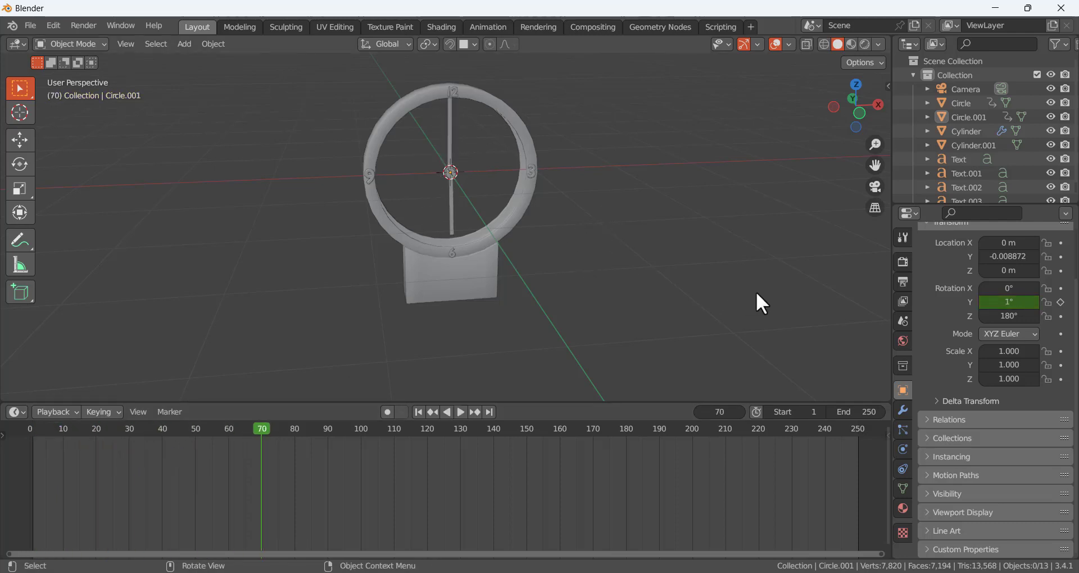
# - Assign an Environment Texture to the world color and load the brown_photostudio_02 image from the Desktop's Blender\HDRi folder
pyautogui.click(902, 340)
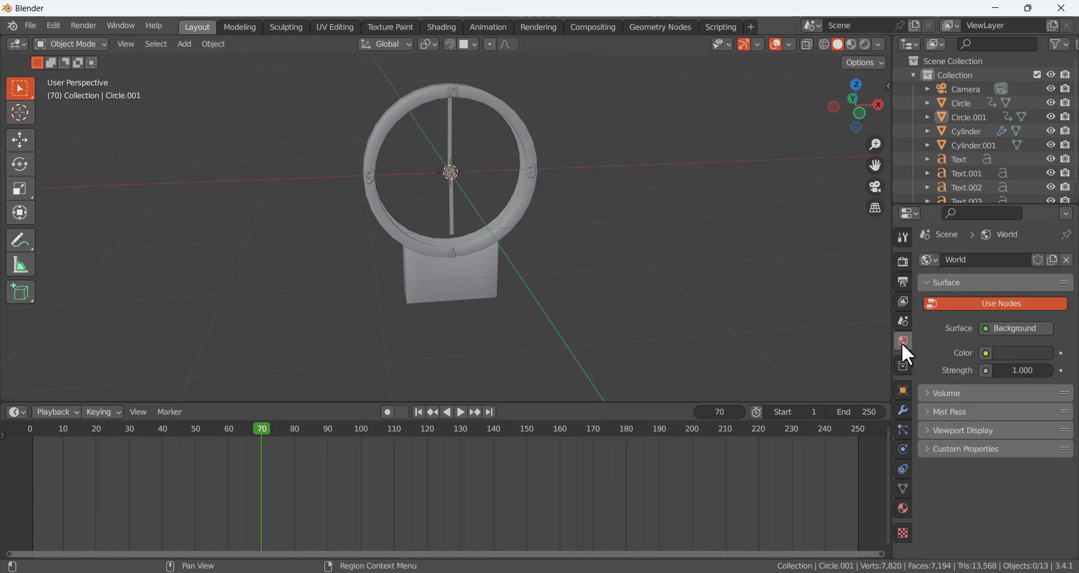
pyautogui.click(986, 353)
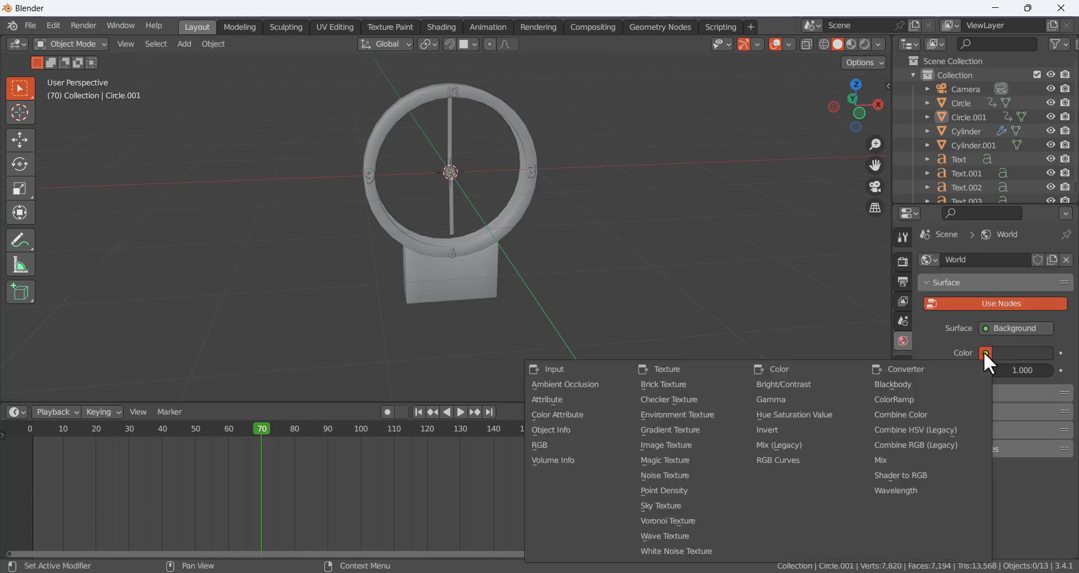
pyautogui.click(683, 417)
pyautogui.click(1038, 372)
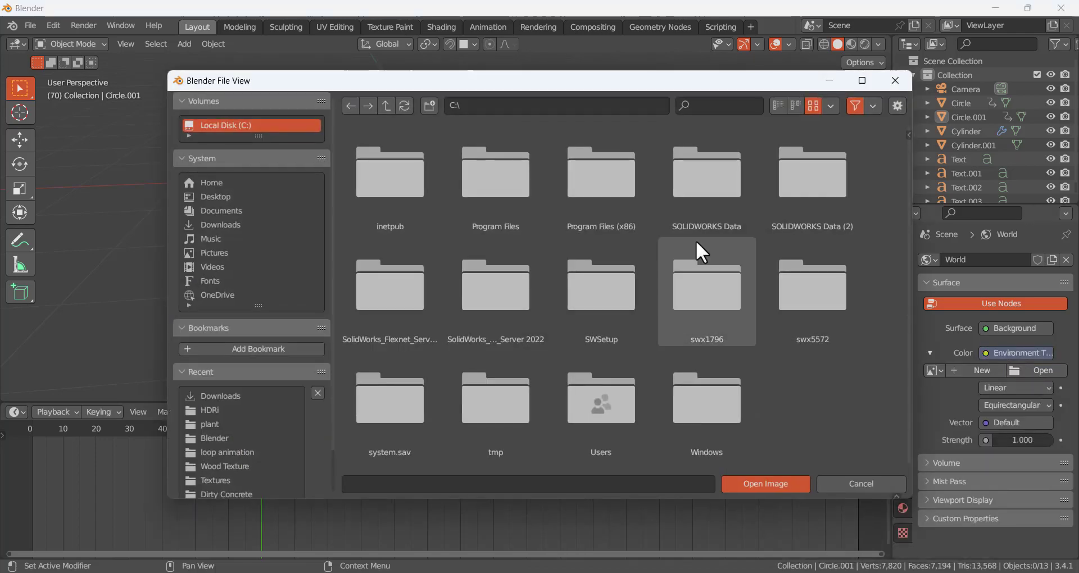
pyautogui.click(218, 197)
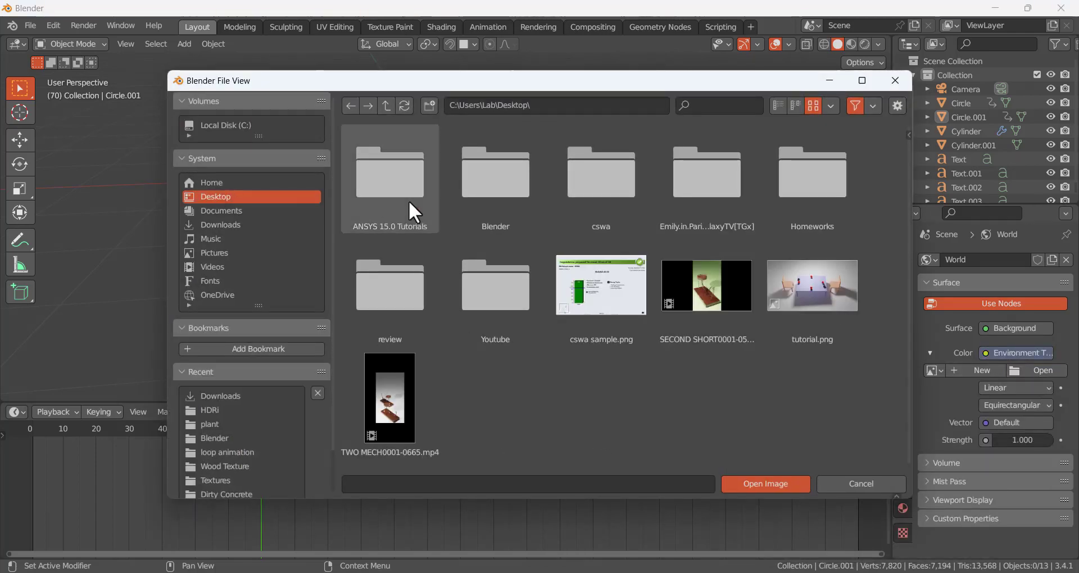
pyautogui.click(491, 206)
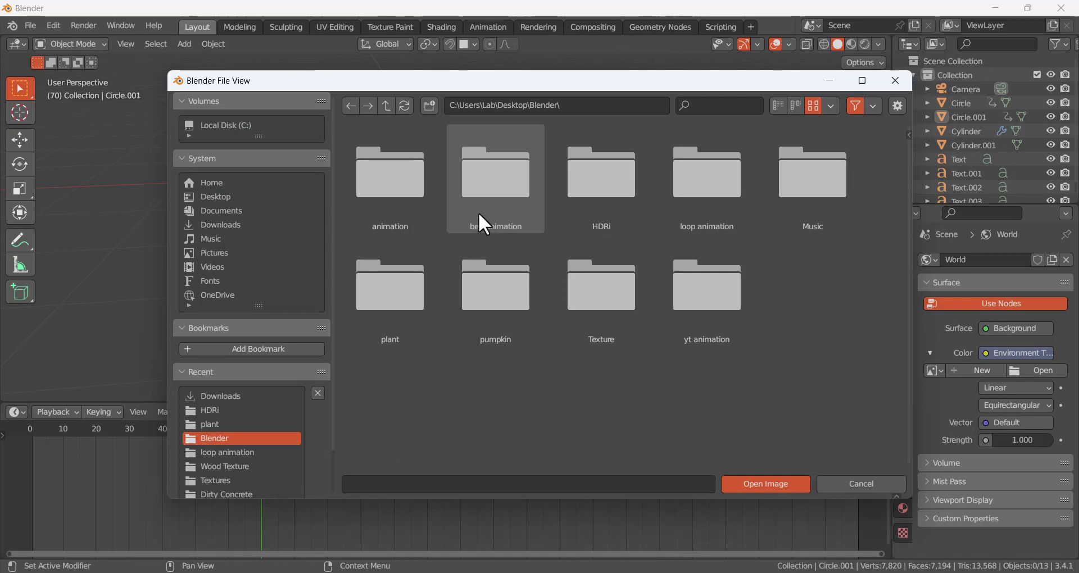
pyautogui.doubleClick(634, 191)
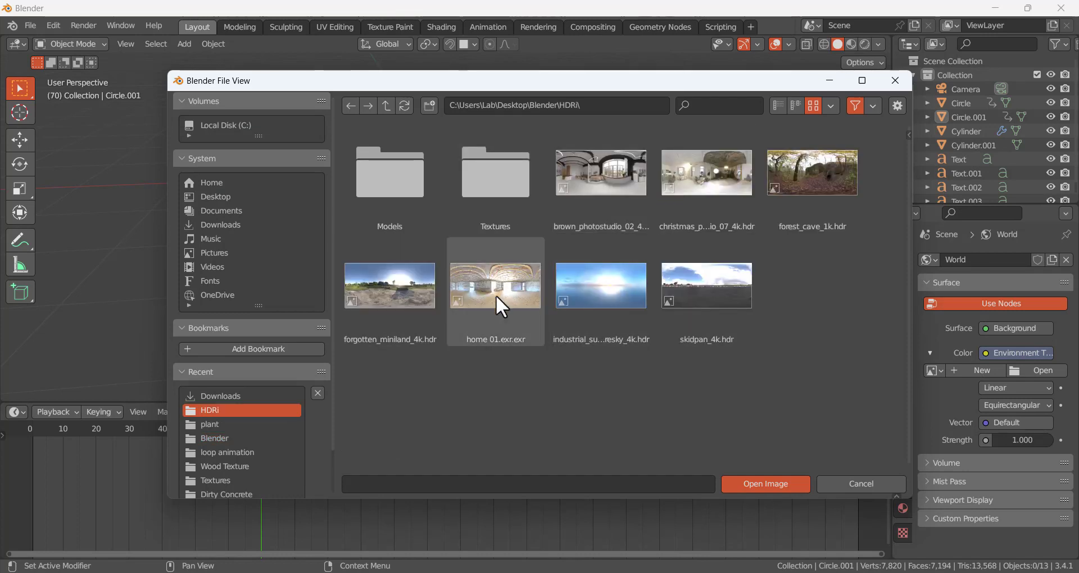
pyautogui.click(626, 196)
pyautogui.click(756, 483)
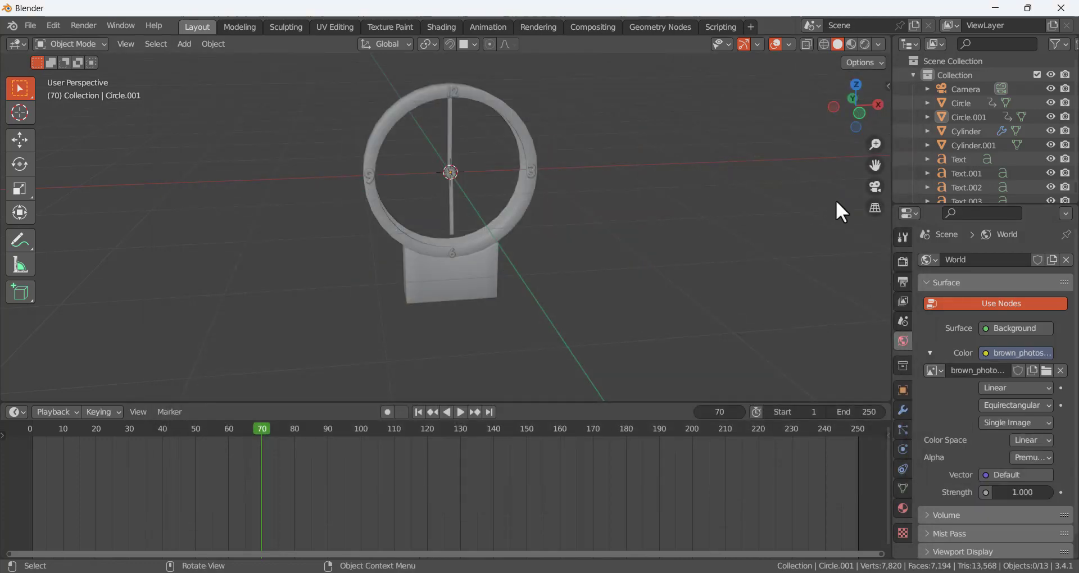
# - Show the scene in rendered shading and orbit until the clock stands on the wooden windowsill beside the plants
pyautogui.click(865, 45)
pyautogui.scroll(-4, 527, 196)
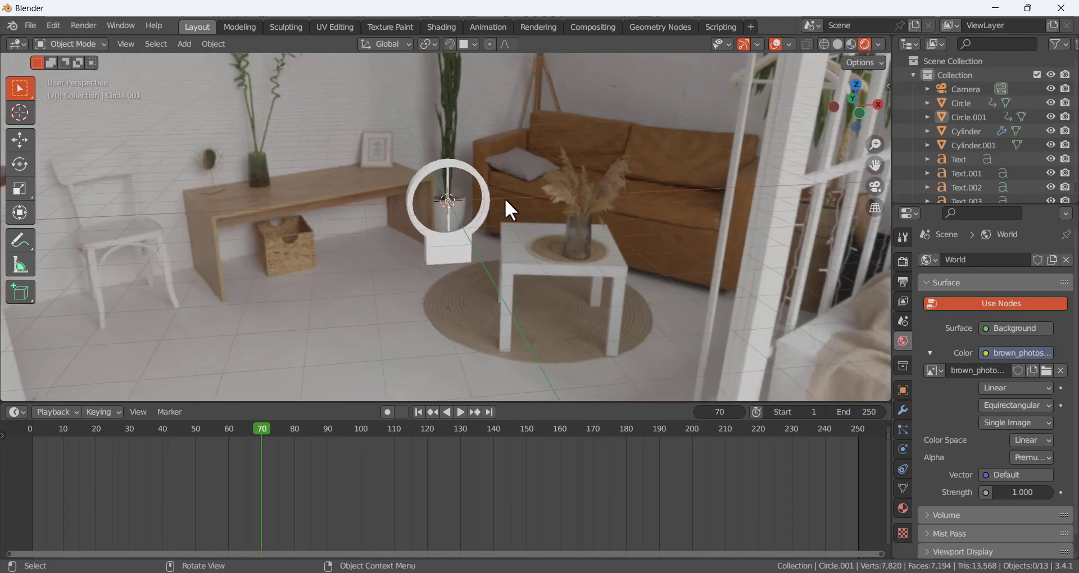
pyautogui.scroll(3, 505, 198)
pyautogui.scroll(-1, 504, 198)
pyautogui.moveTo(489, 239); pyautogui.dragTo(523, 255, button='middle')
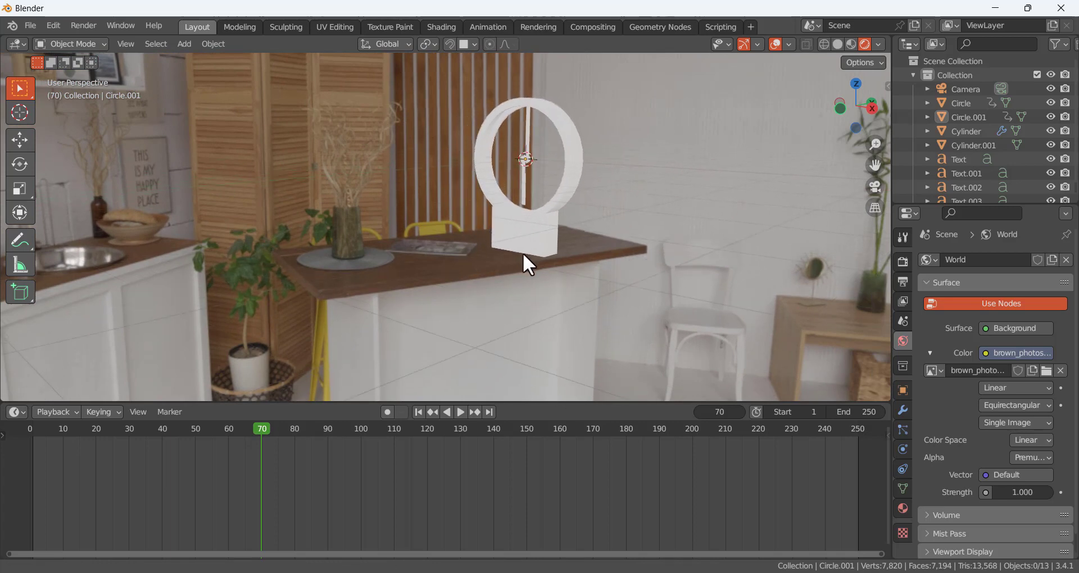
pyautogui.moveTo(407, 297); pyautogui.dragTo(768, 307, button='middle')
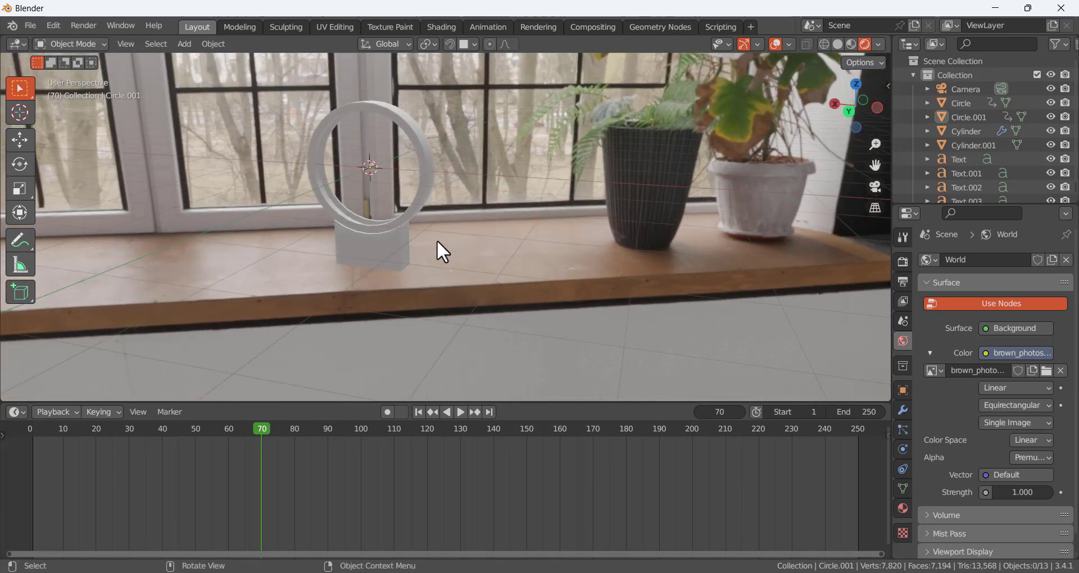
# - Enlarge the 3D viewport over the timeline and align the camera to the view of the clock on the windowsill
pyautogui.moveTo(516, 402); pyautogui.dragTo(515, 502)
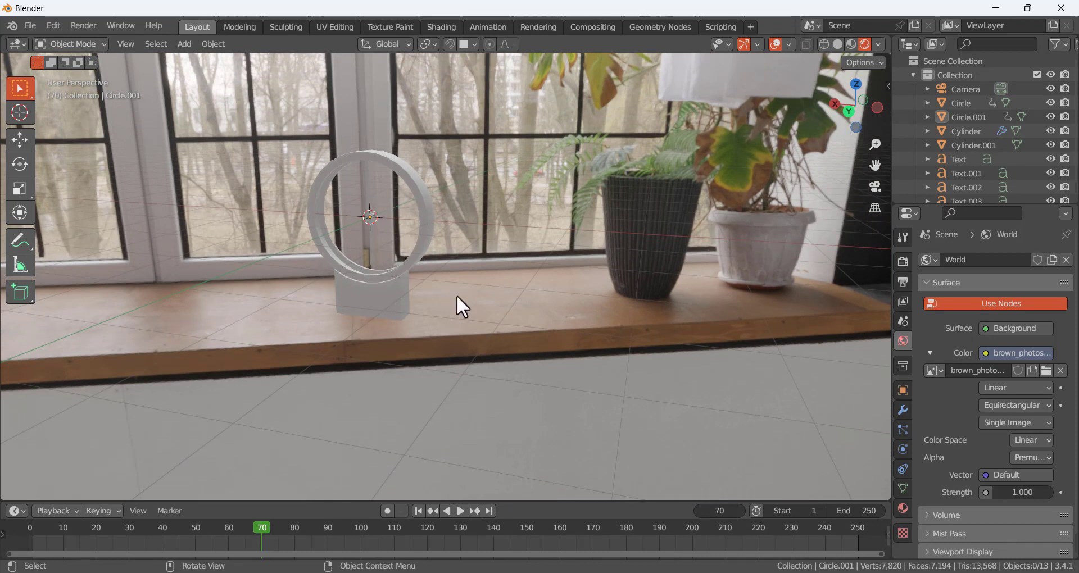
pyautogui.press('KP_0')
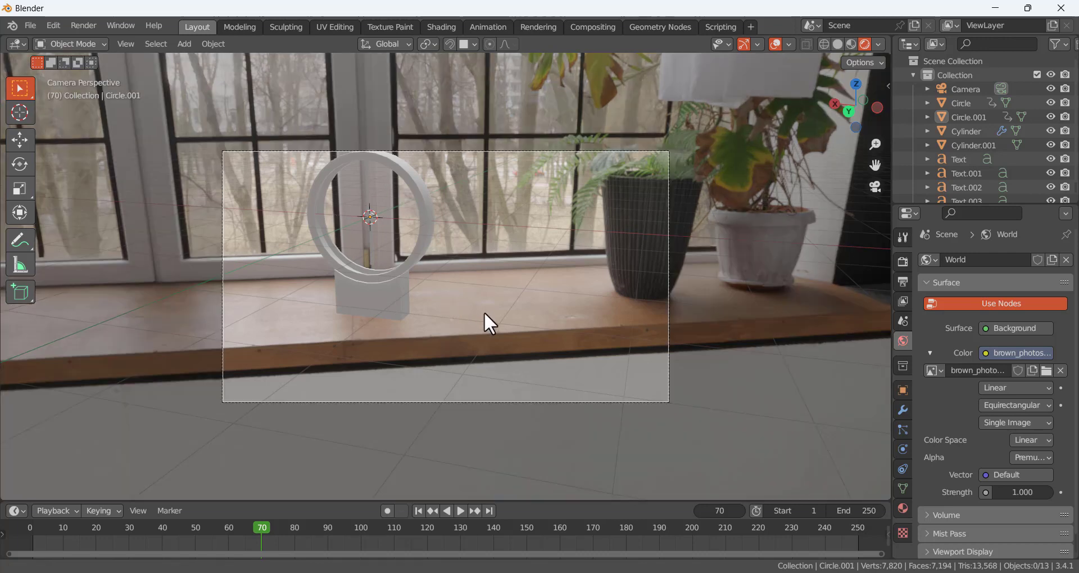
pyautogui.moveTo(484, 312); pyautogui.dragTo(457, 266, button='middle')
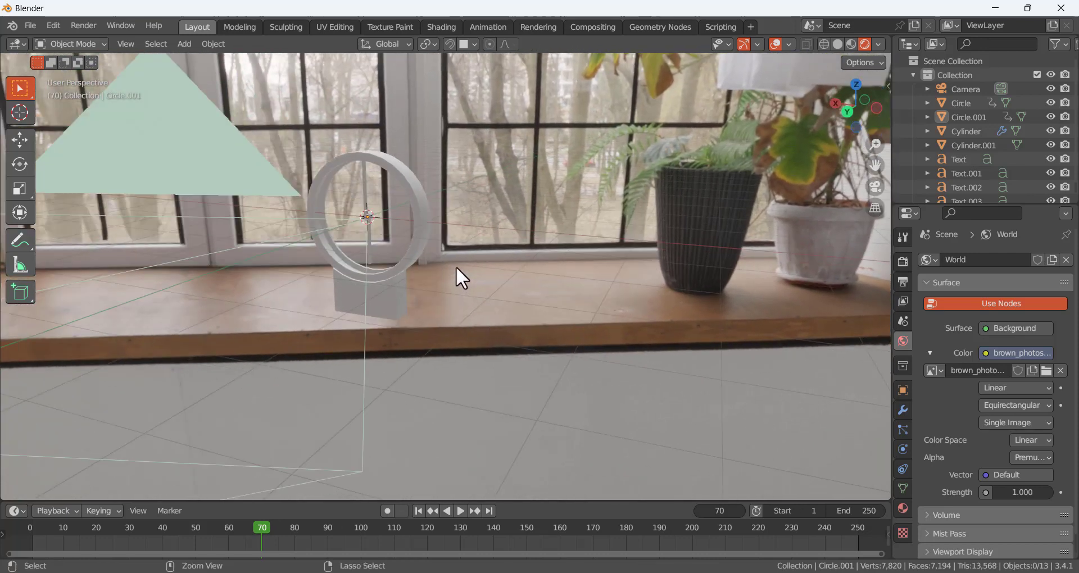
pyautogui.press('KP_0')
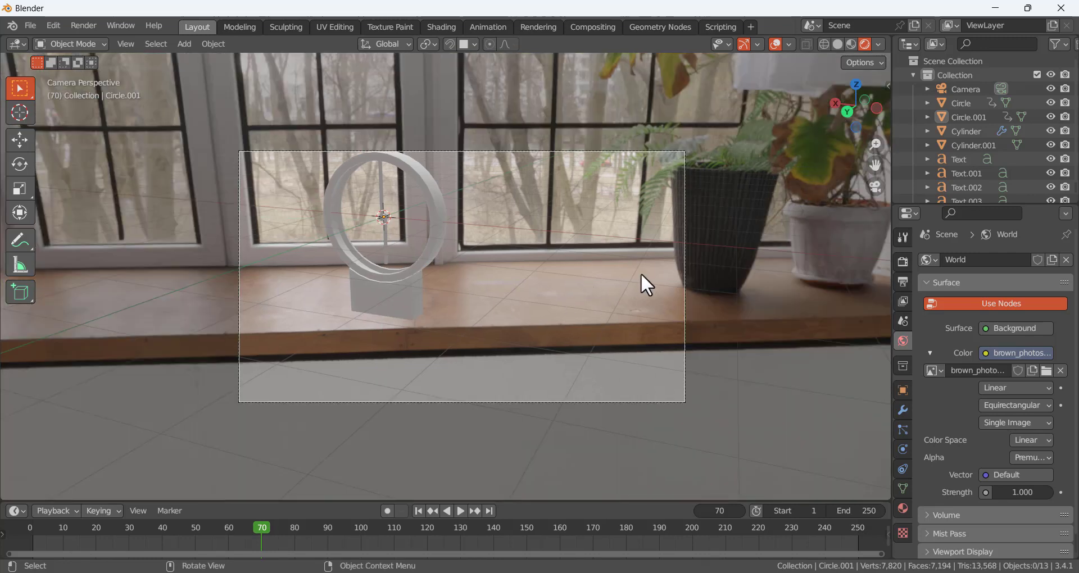
# - Lock the camera to the view and shift it so the clock sits near the middle of the frame
pyautogui.press('n')
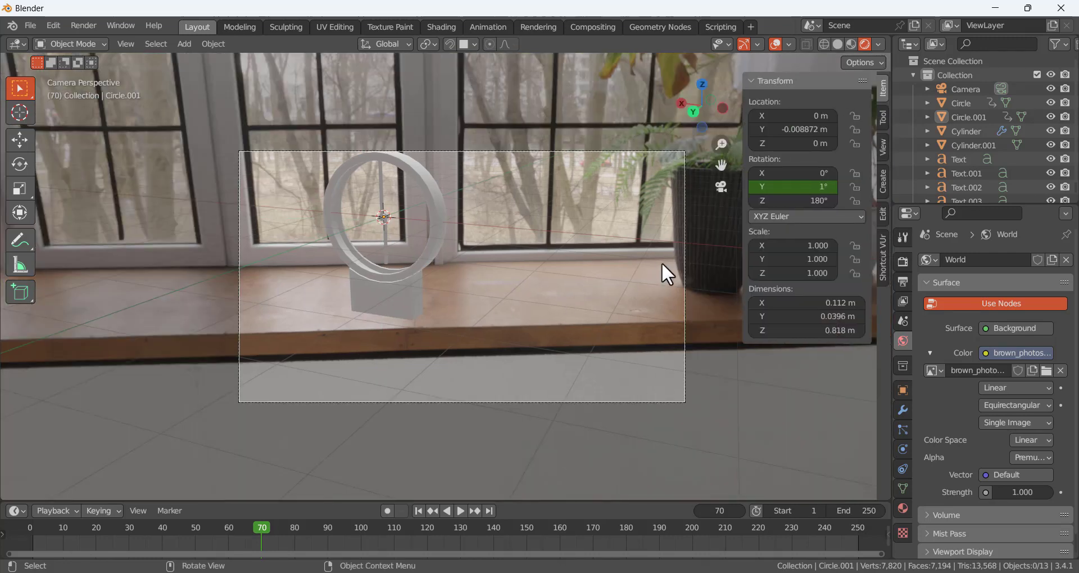
pyautogui.click(883, 156)
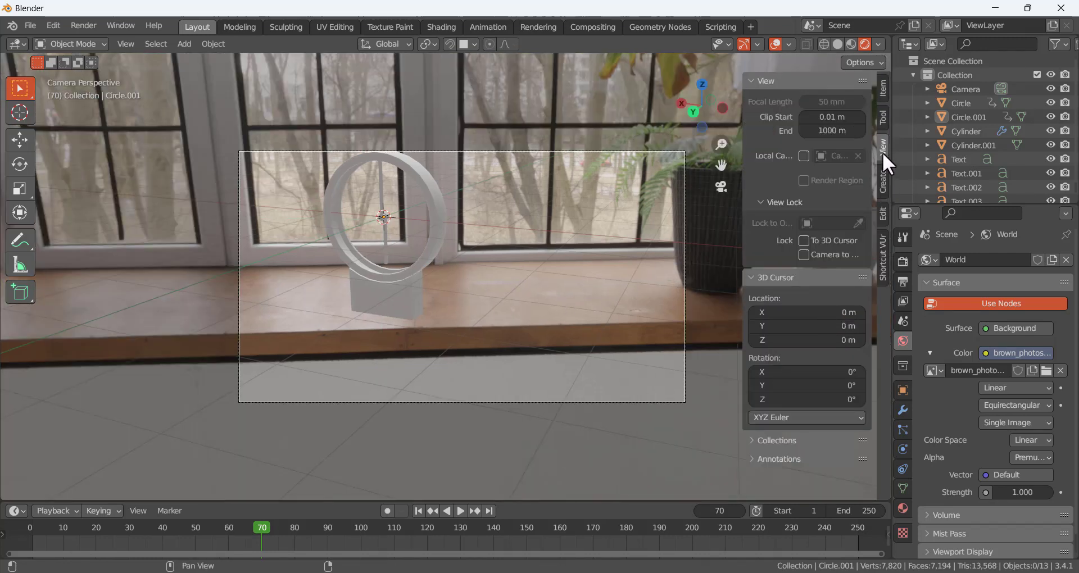
pyautogui.click(804, 255)
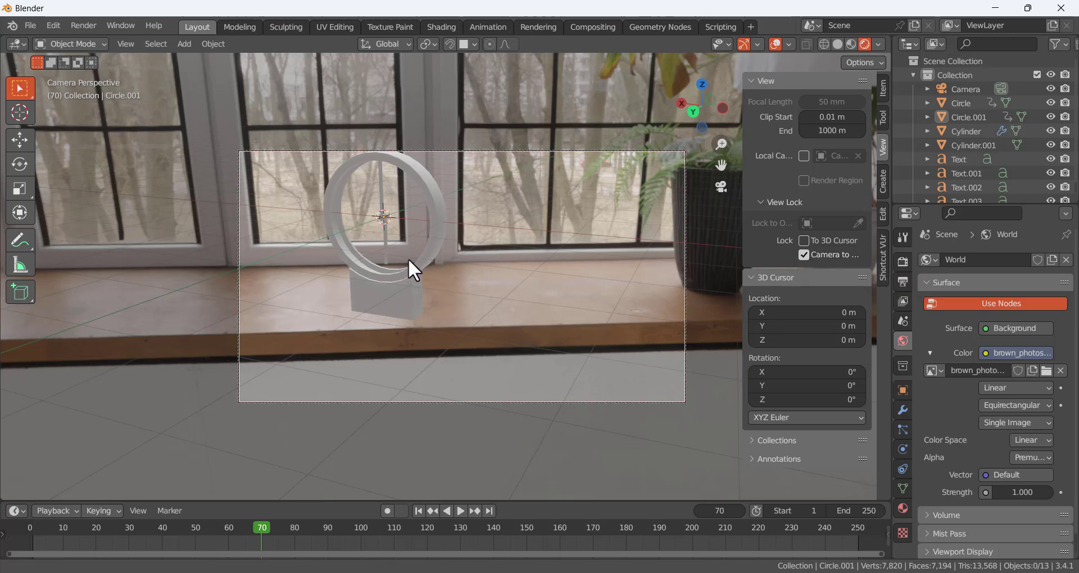
pyautogui.moveTo(408, 258); pyautogui.dragTo(475, 276, button='middle')
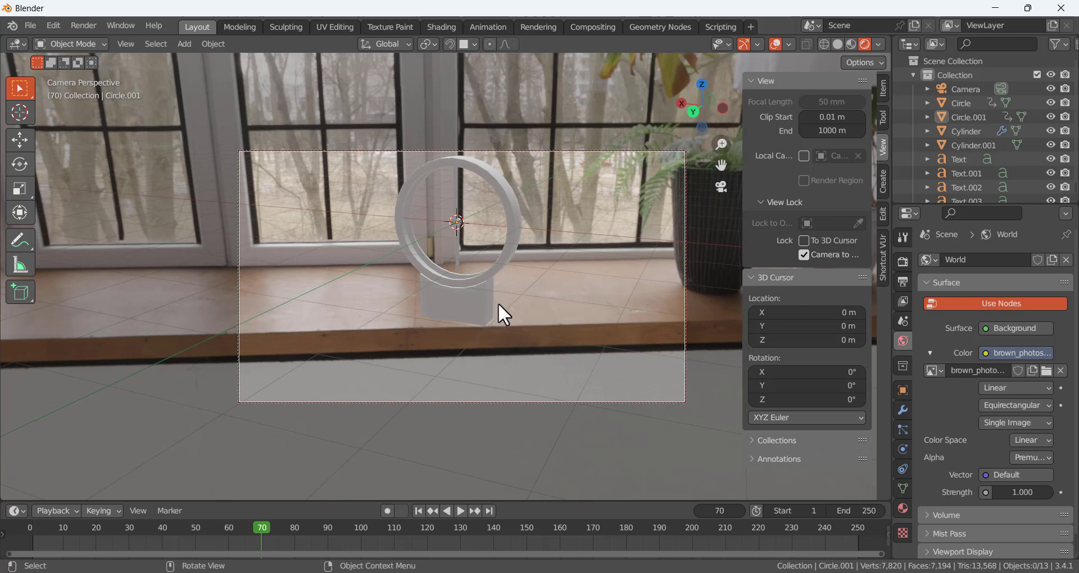
# - Select the camera and move it back about 2.16 m along its local Z axis
pyautogui.click(523, 402)
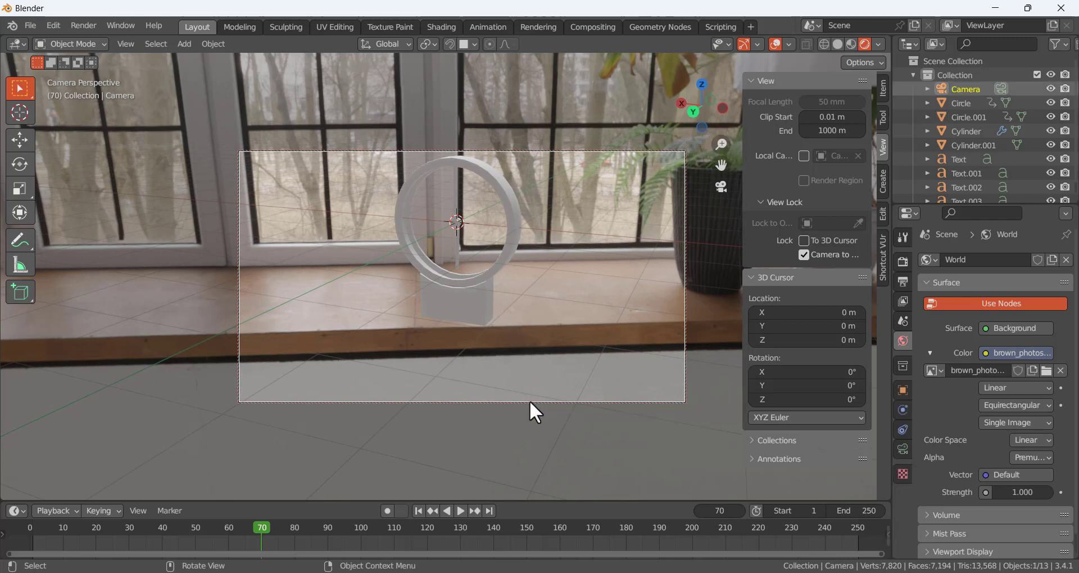
pyautogui.press('g')
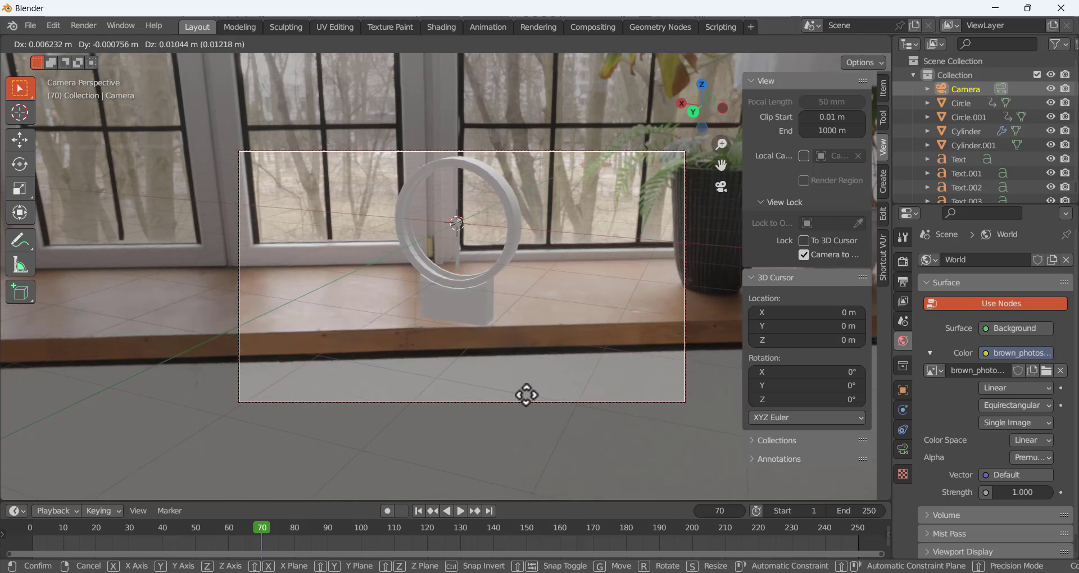
pyautogui.press('z')
pyautogui.press('z')
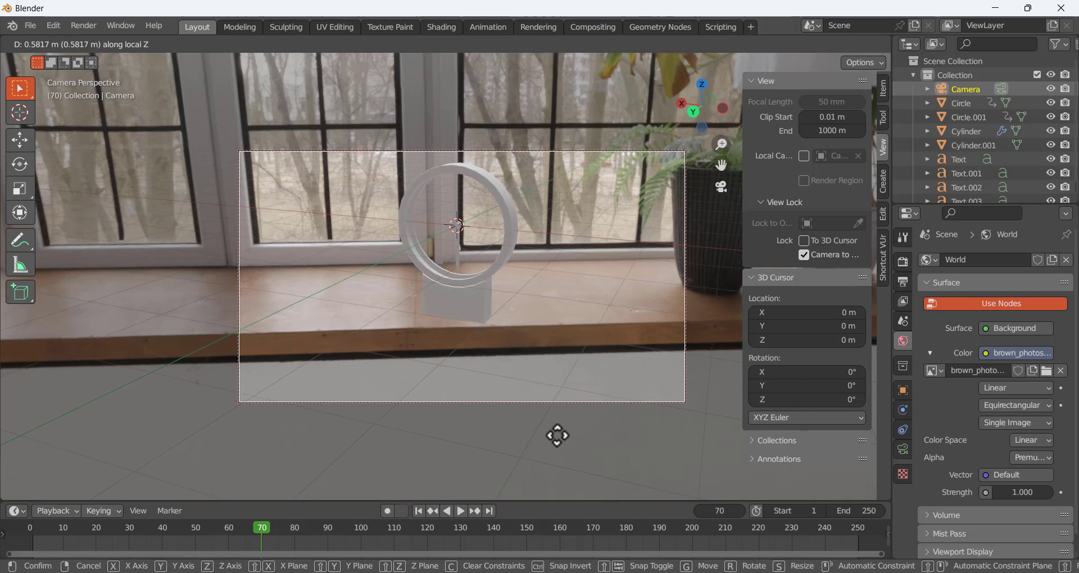
pyautogui.click(566, 470)
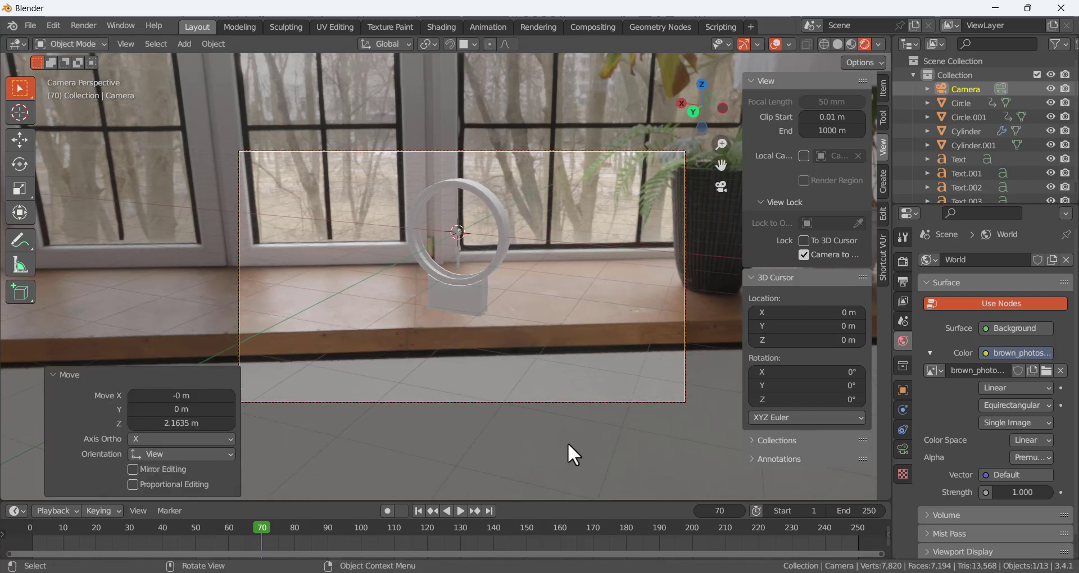
# - Split the 3D viewport vertically in half and turn the second area into an Image Editor
pyautogui.rightClick(890, 190)
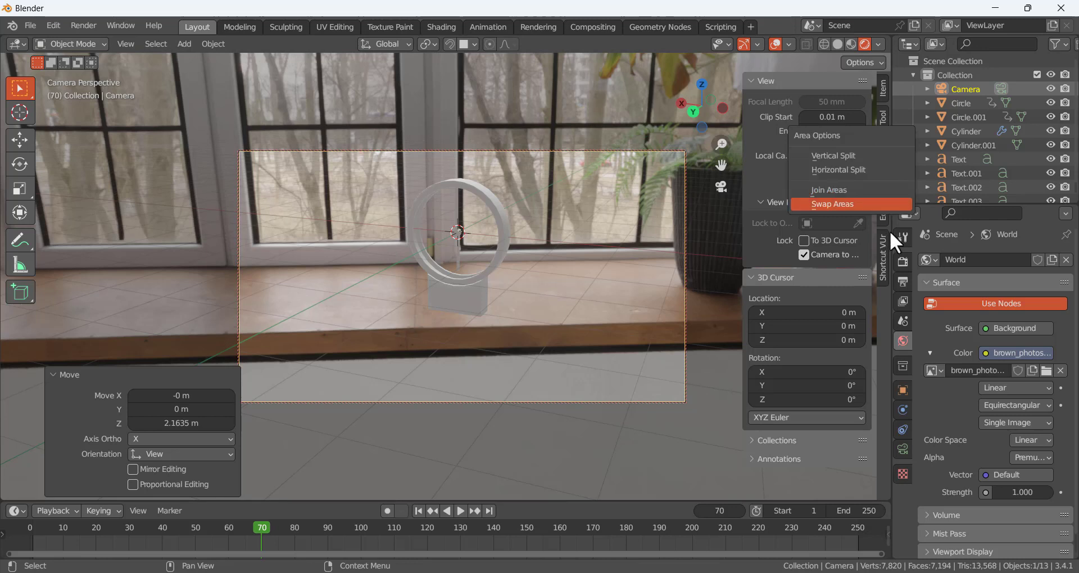
pyautogui.rightClick(890, 194)
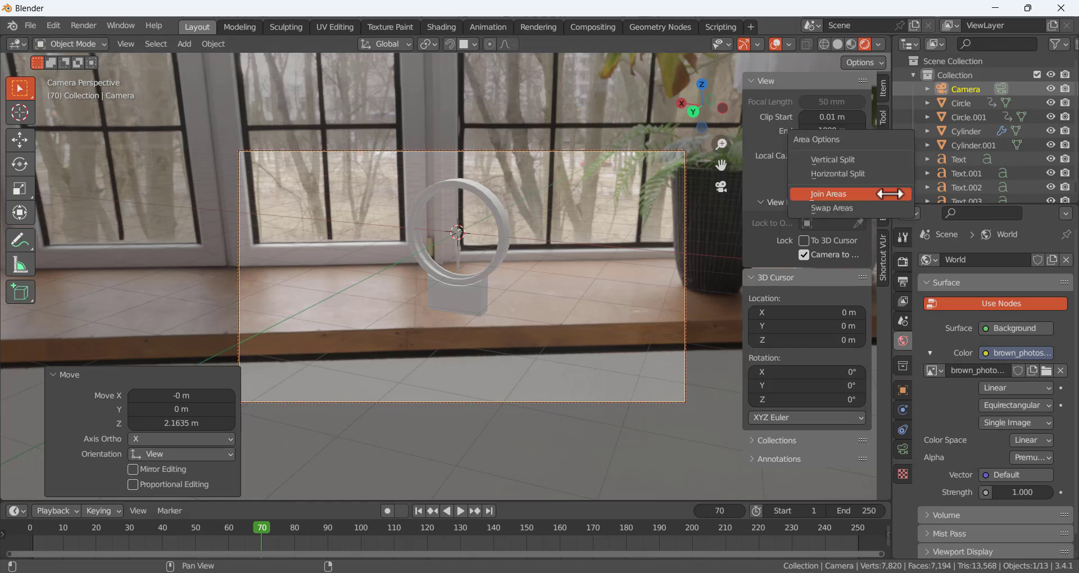
pyautogui.click(875, 164)
pyautogui.click(441, 181)
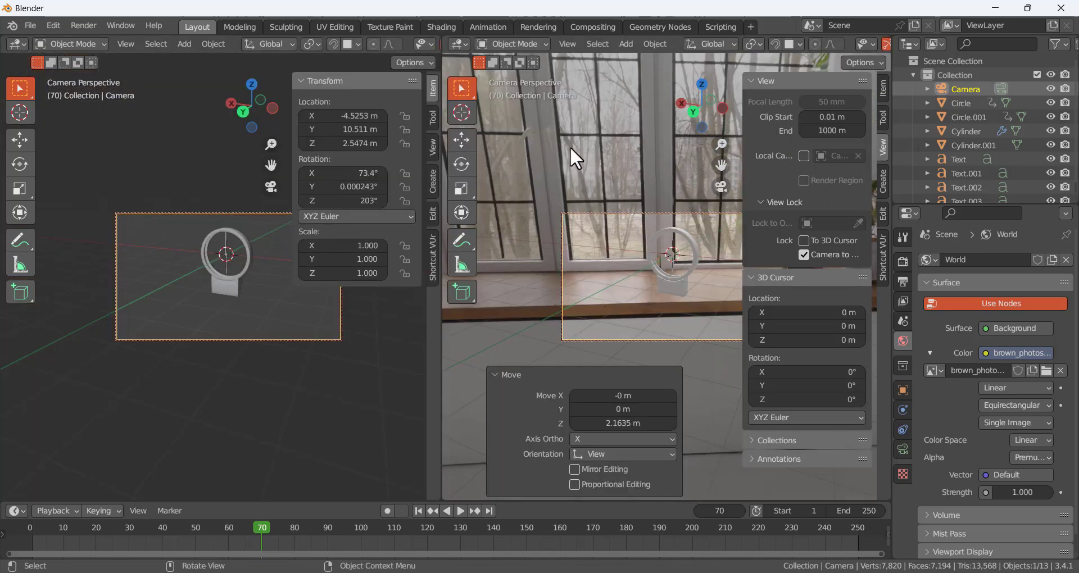
pyautogui.click(467, 45)
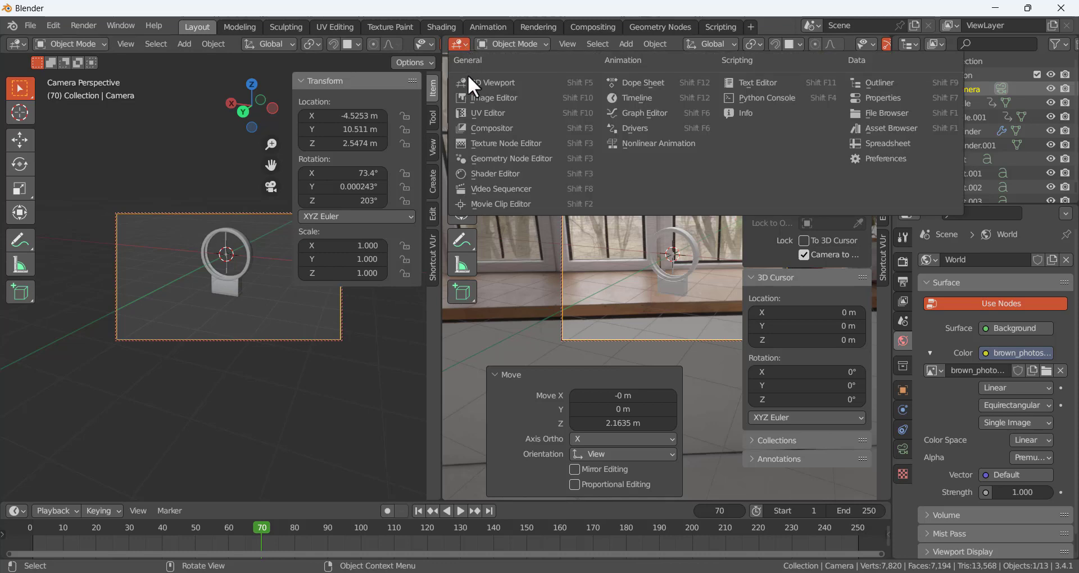
pyautogui.click(487, 105)
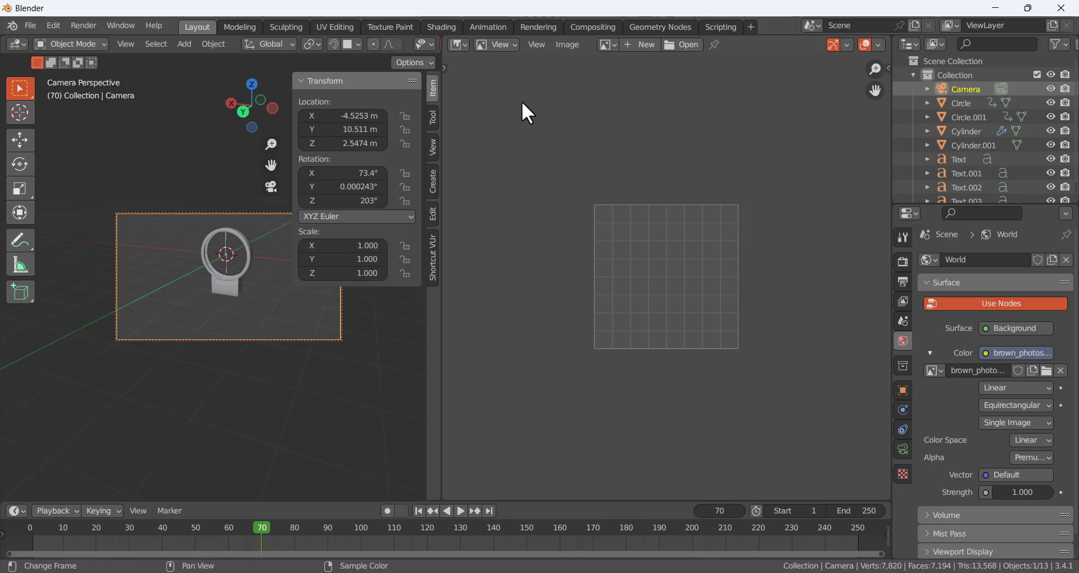
# - Open the image Color Hunt Palette 86a3b8e8d2a6f48484f55050.png from Downloads in the Image Editor
pyautogui.click(679, 46)
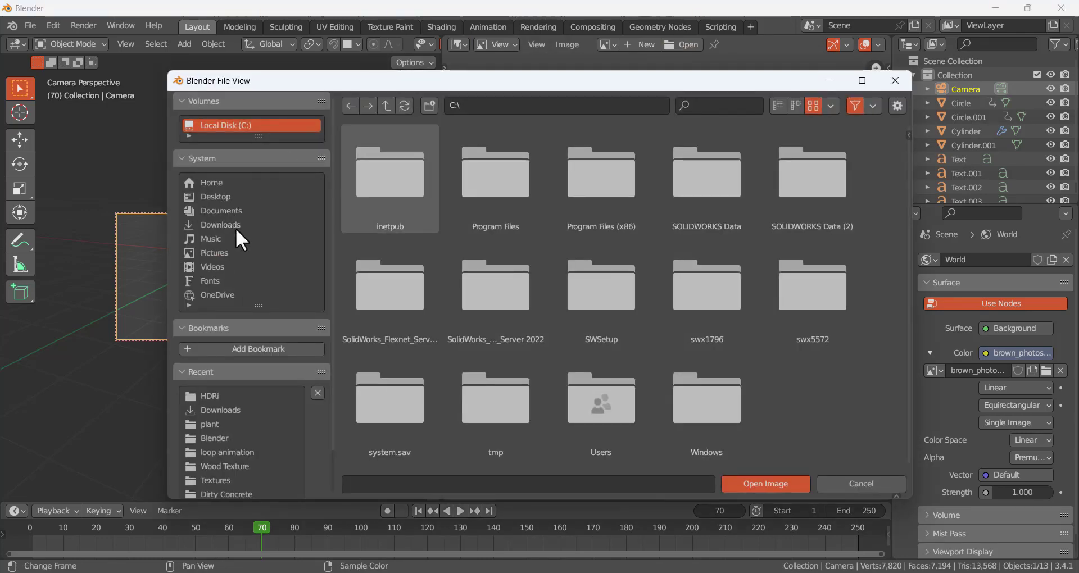
pyautogui.click(235, 226)
pyautogui.click(729, 400)
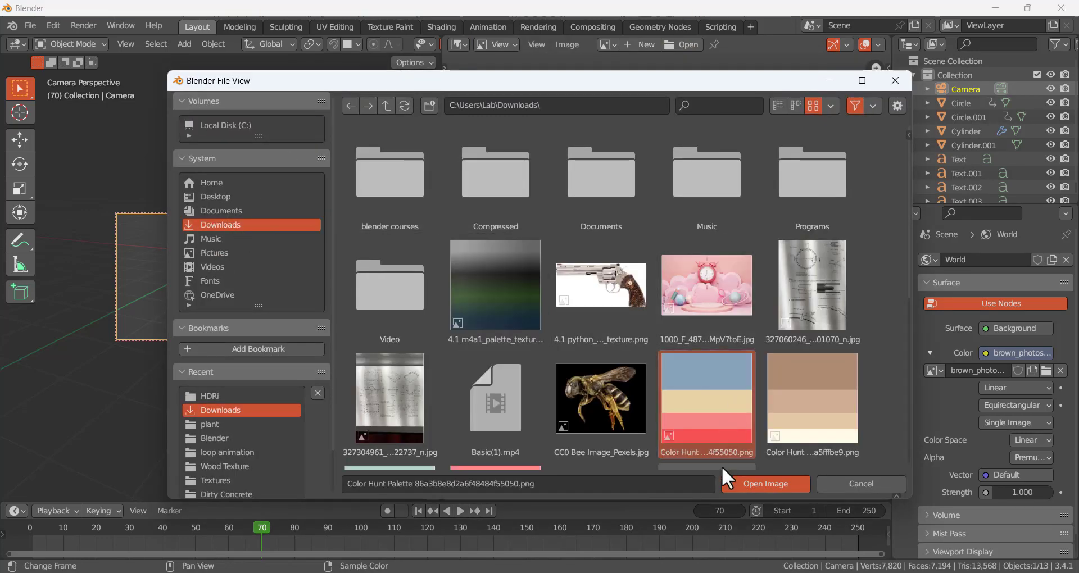
pyautogui.doubleClick(722, 400)
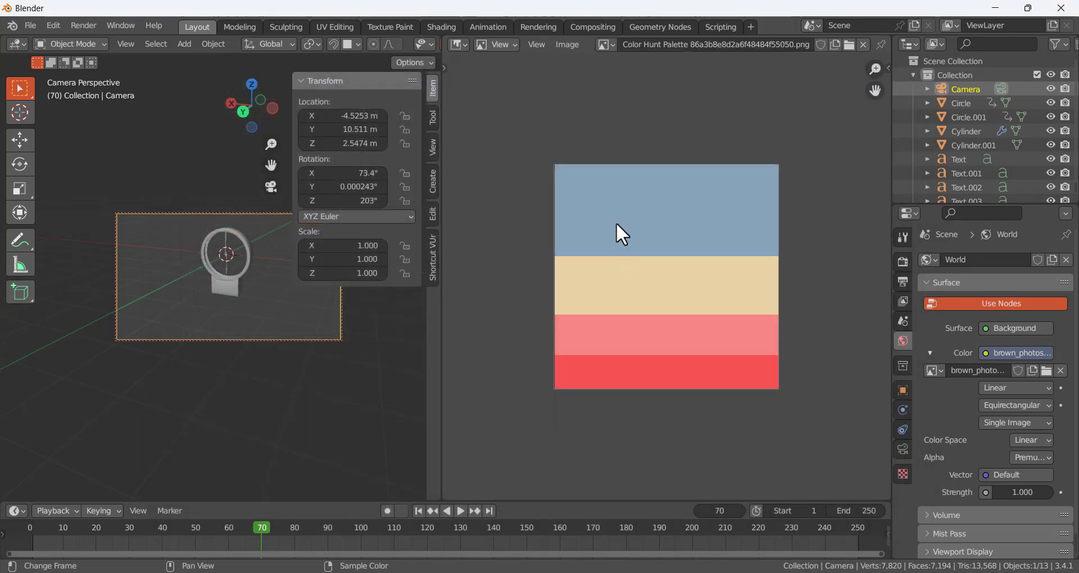
# - Bring the locked camera closer to the clock and set the render engine to Cycles
pyautogui.scroll(2, 216, 261)
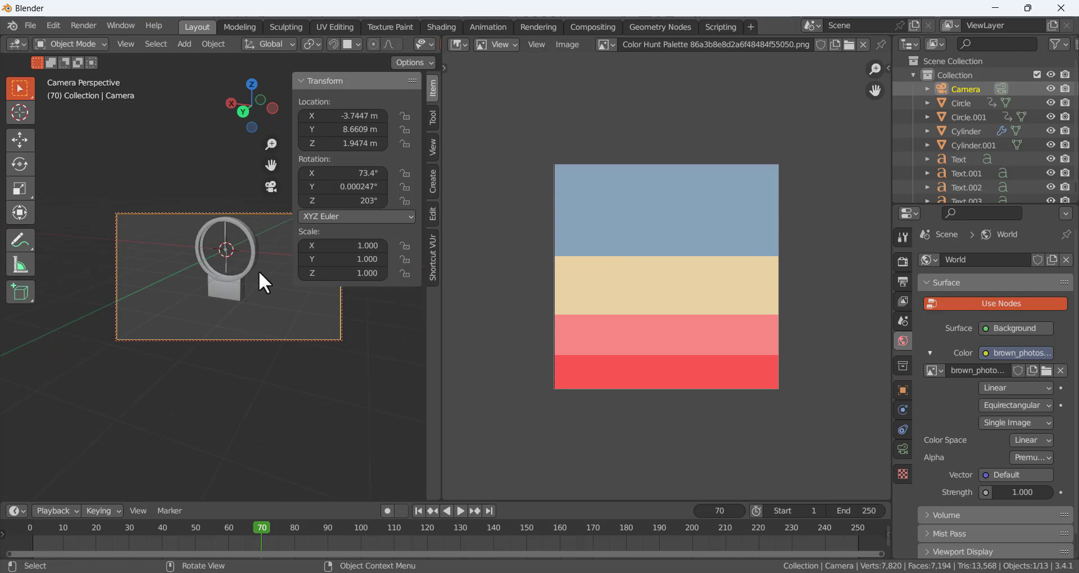
pyautogui.click(902, 262)
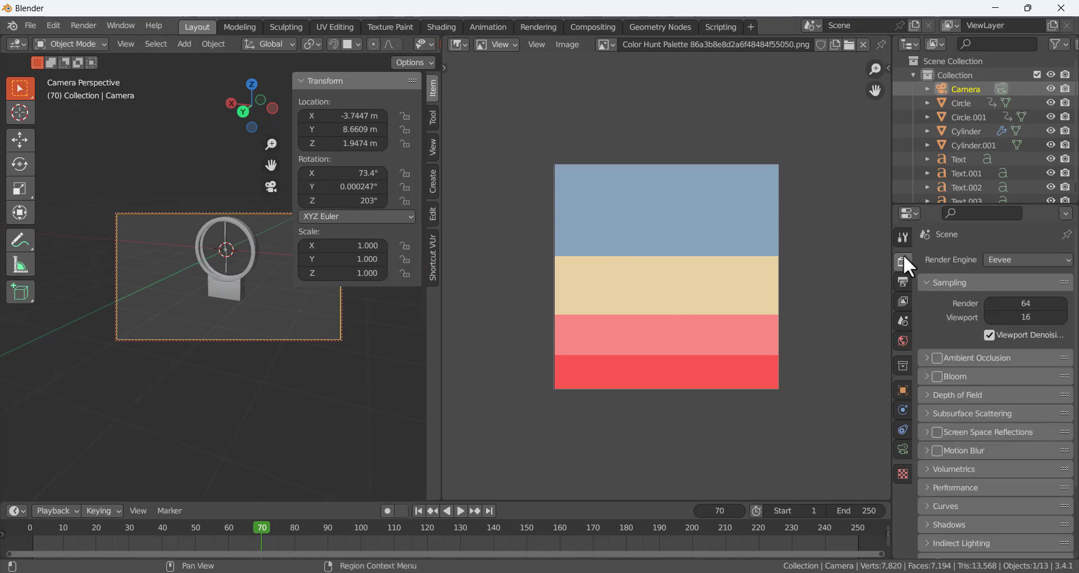
pyautogui.click(1018, 259)
pyautogui.click(1013, 306)
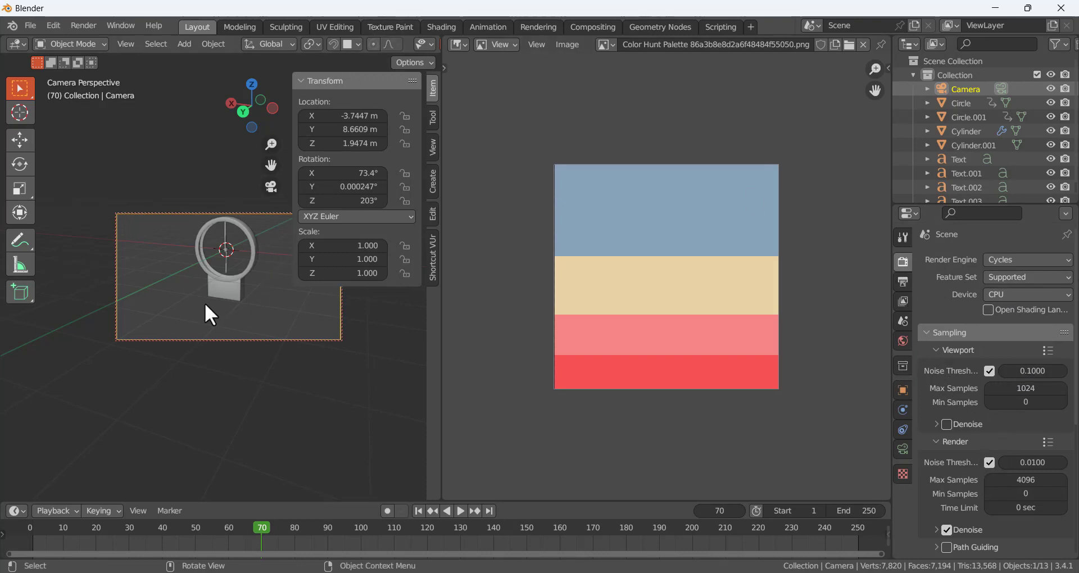
# - Show the viewport in rendered shading, enable Render Region with Crop to Render Region, and set the region around the camera frame
pyautogui.press('z')
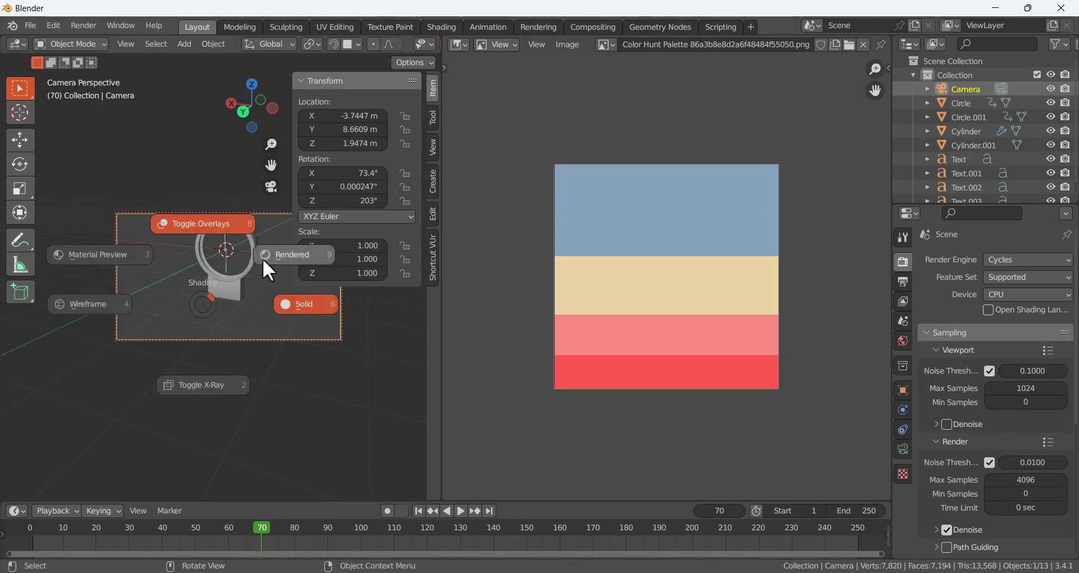
pyautogui.click(291, 247)
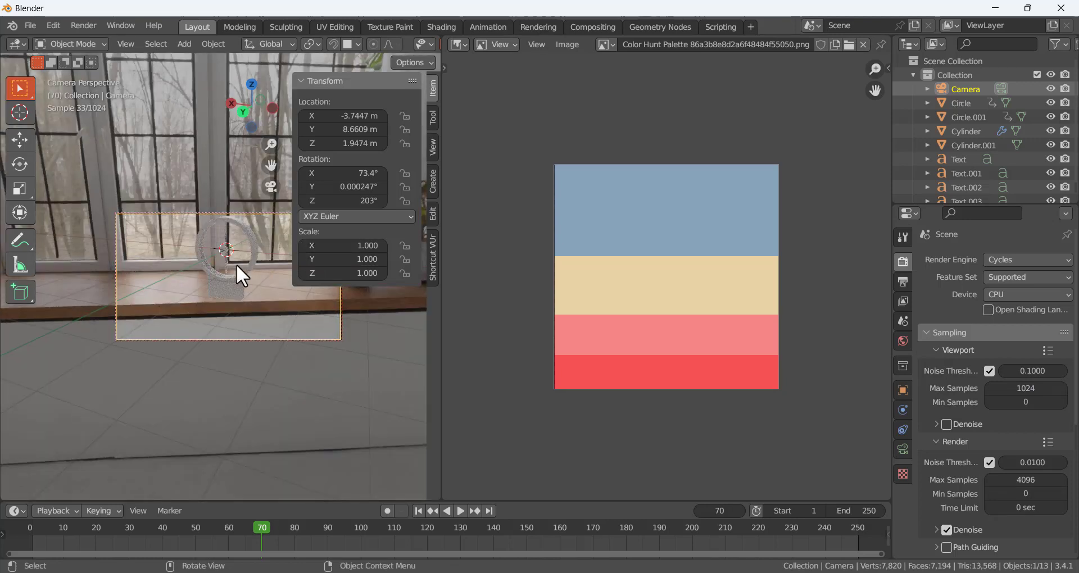
pyautogui.click(902, 281)
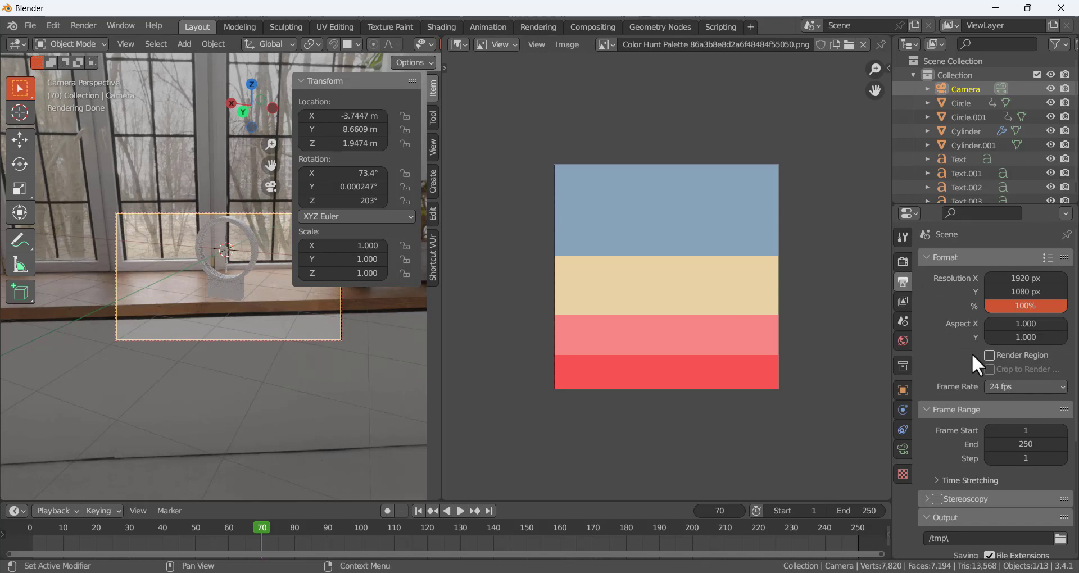
pyautogui.click(989, 356)
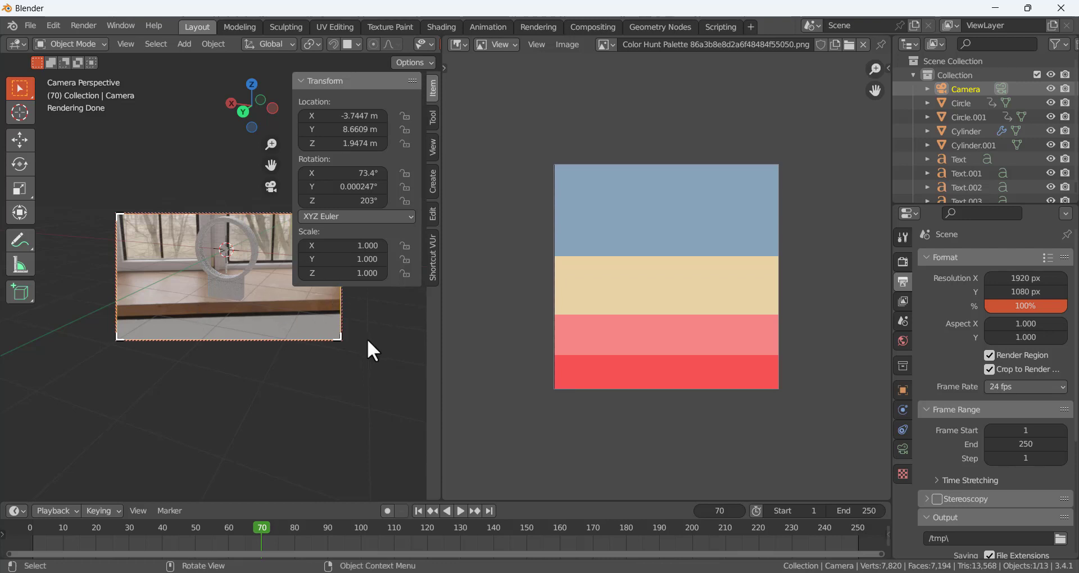
pyautogui.press('n')
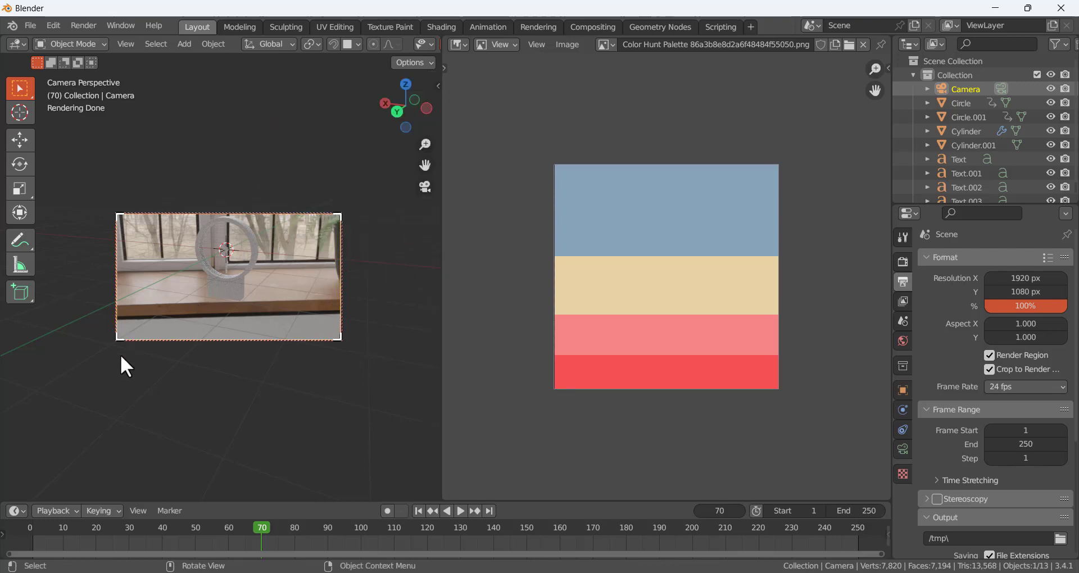
pyautogui.hotkey('ctrl', 'b')
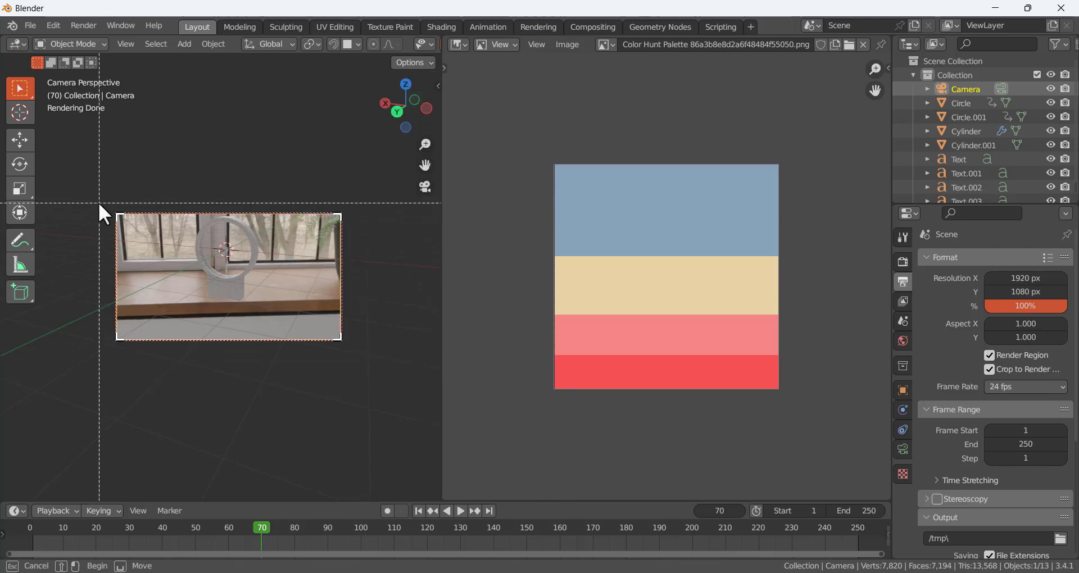
pyautogui.moveTo(100, 196); pyautogui.dragTo(362, 368)
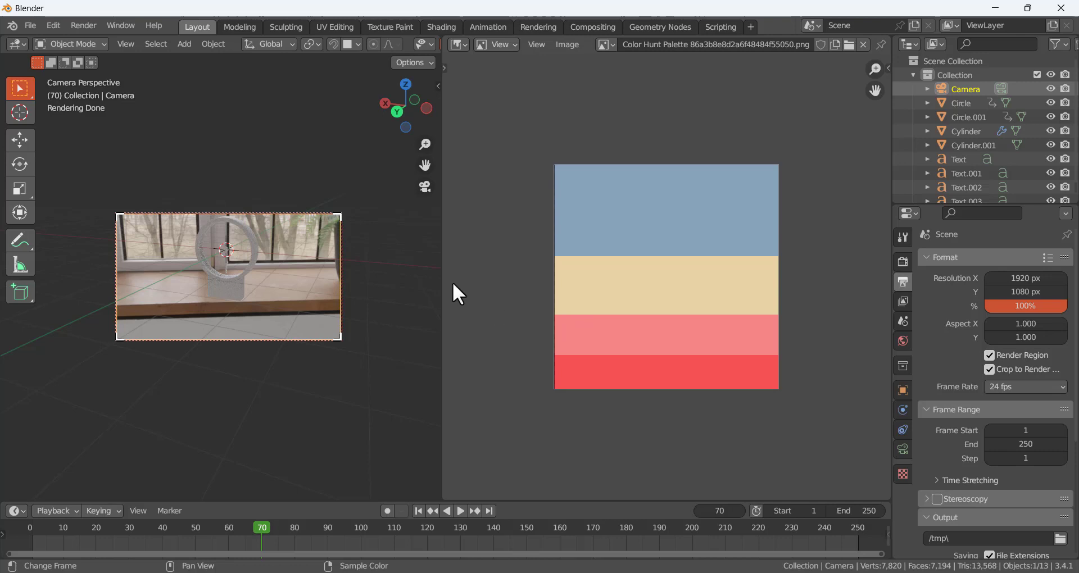
# - Give the clock body a new material with its base color sampled from the red band of the palette
pyautogui.click(236, 291)
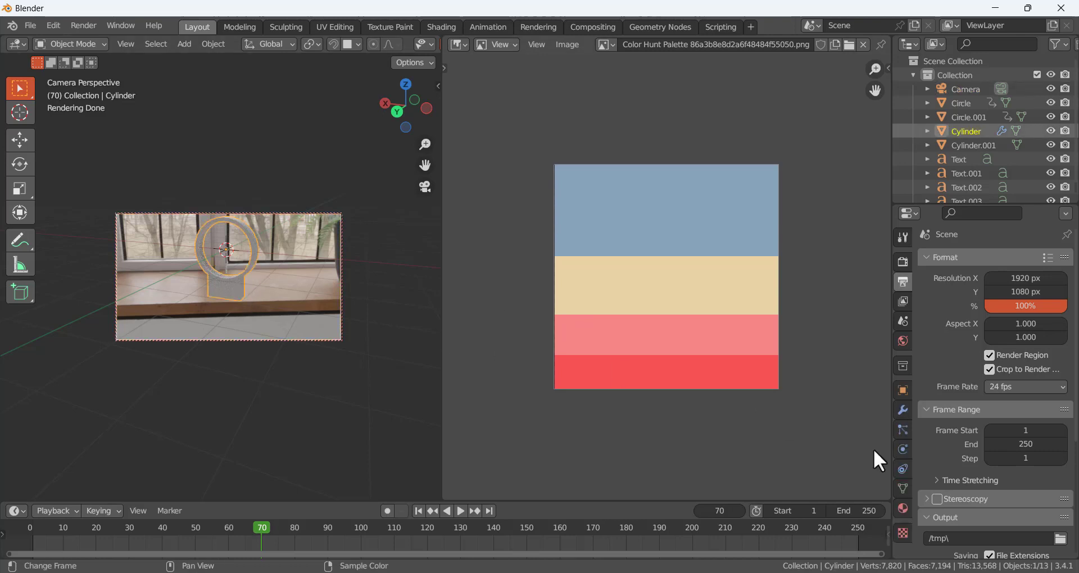
pyautogui.click(903, 508)
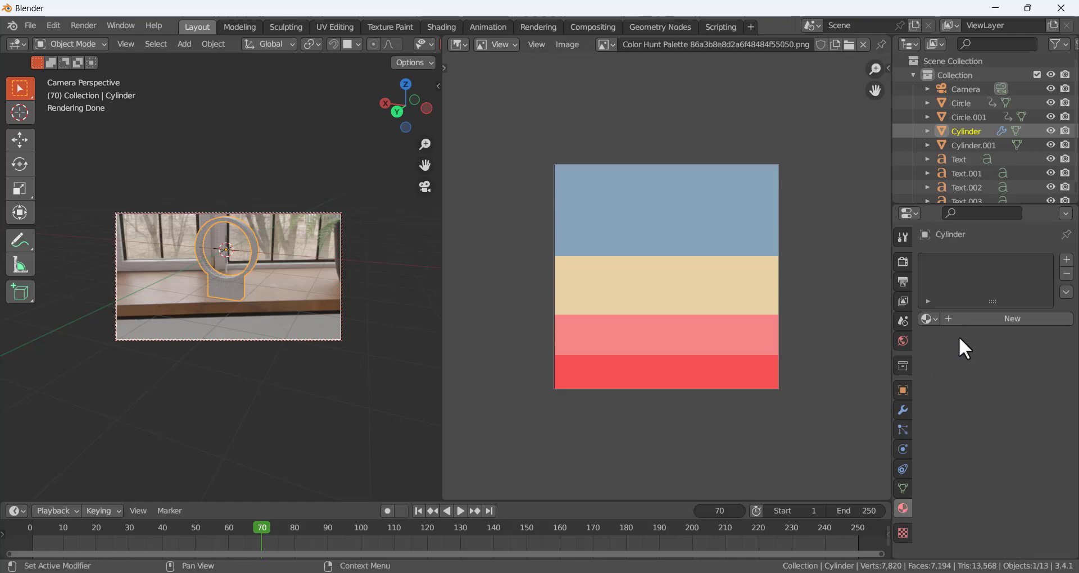
pyautogui.click(969, 320)
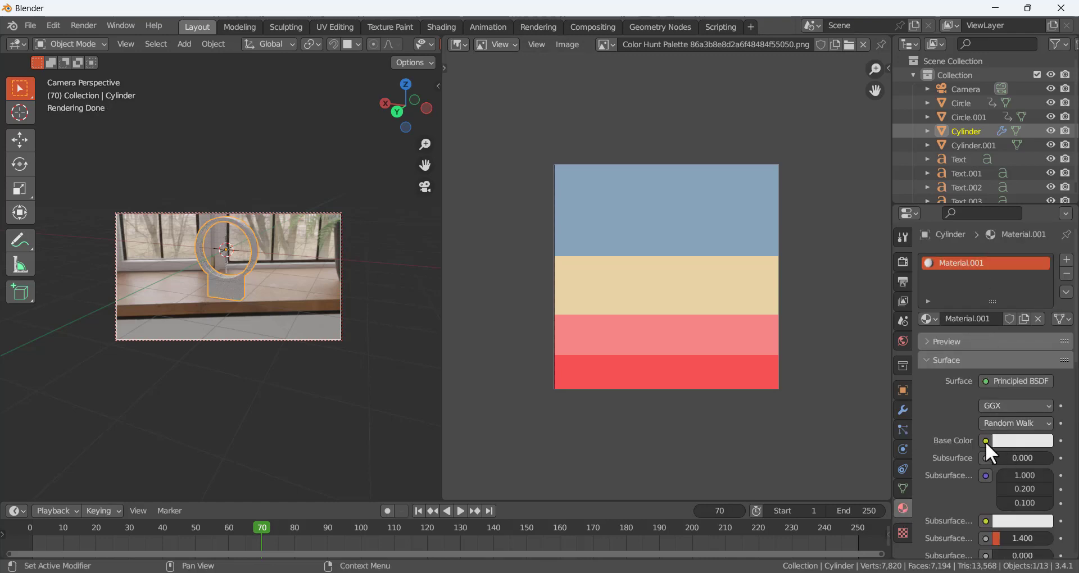
pyautogui.click(1048, 440)
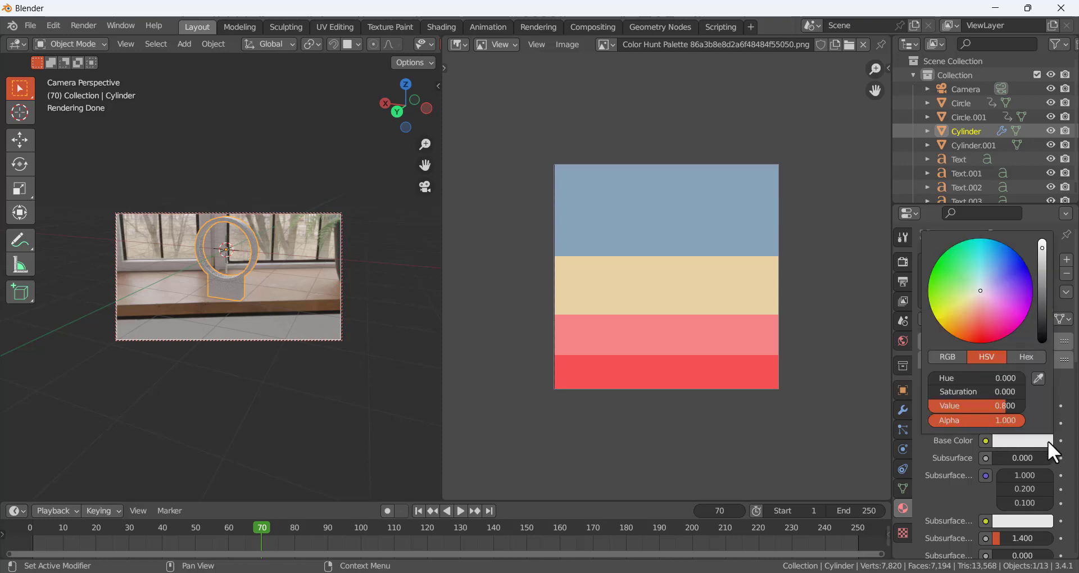
pyautogui.click(1037, 377)
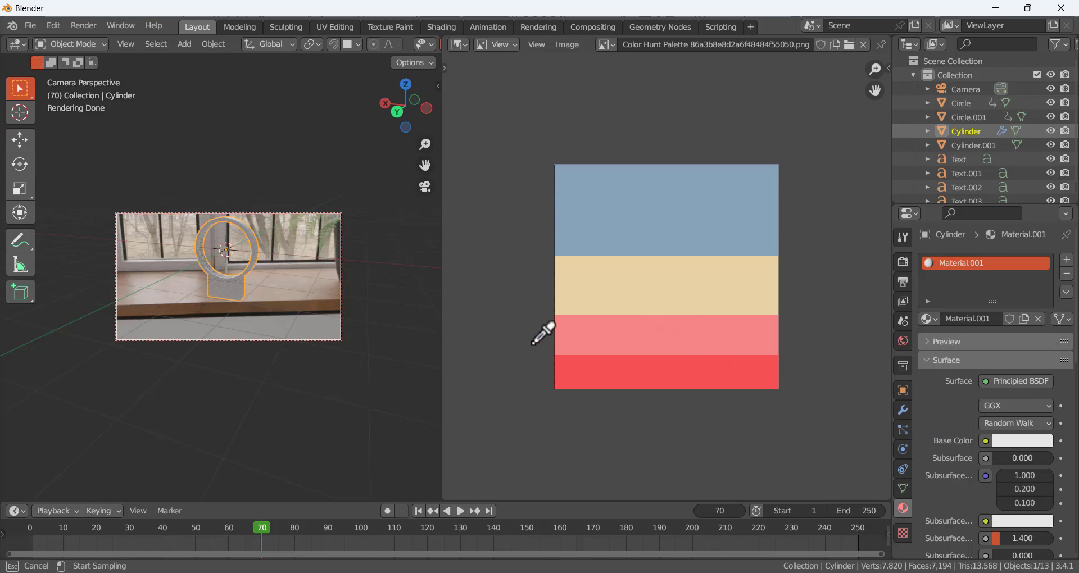
pyautogui.click(669, 372)
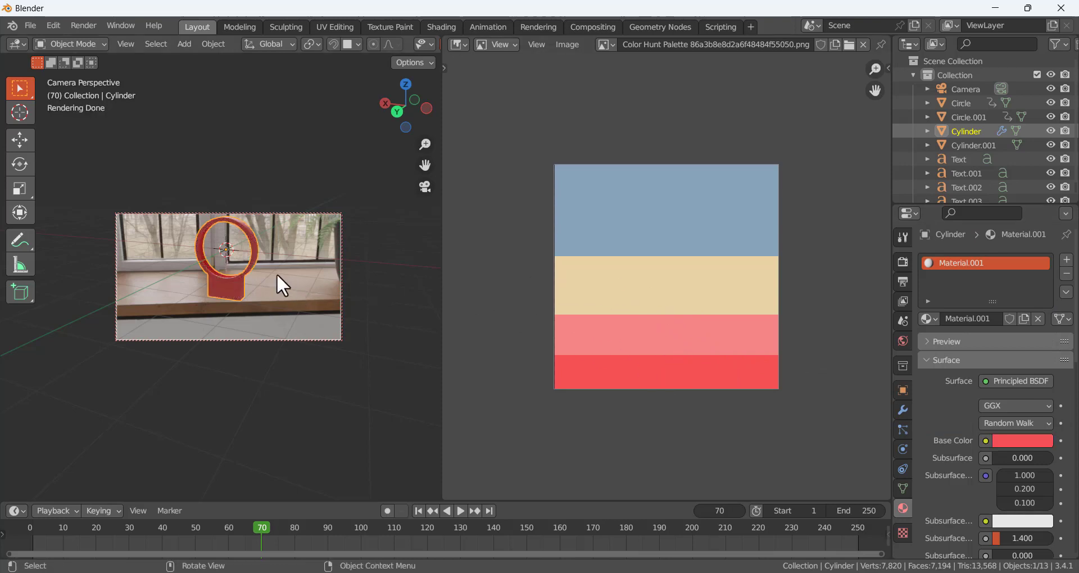
# - Give the lower clock hand, Circle.001, a new material with its base color sampled from the palette's pink band
pyautogui.scroll(3, 228, 252)
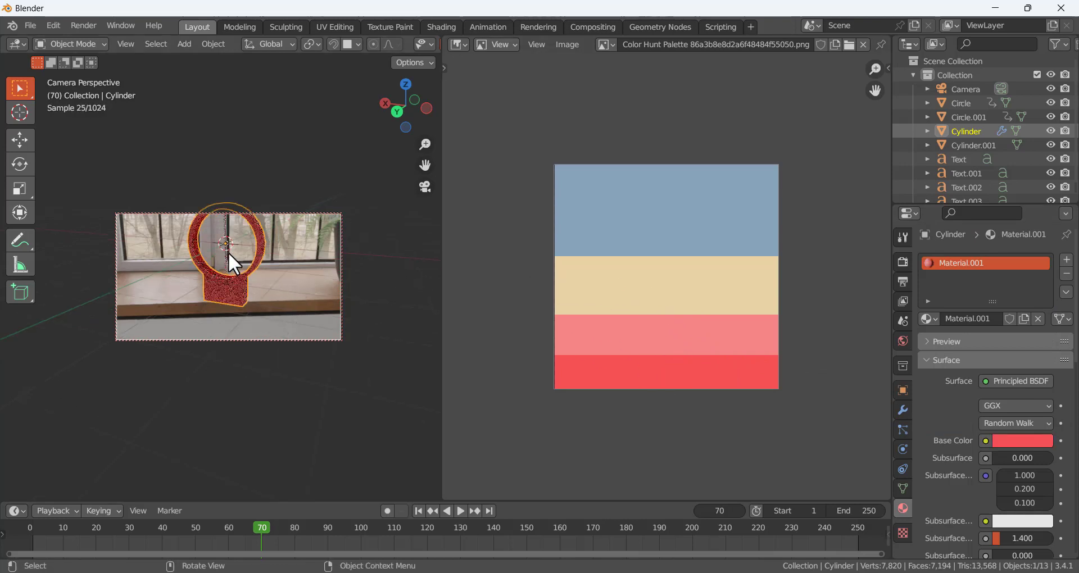
pyautogui.scroll(-1, 228, 253)
pyautogui.click(225, 251)
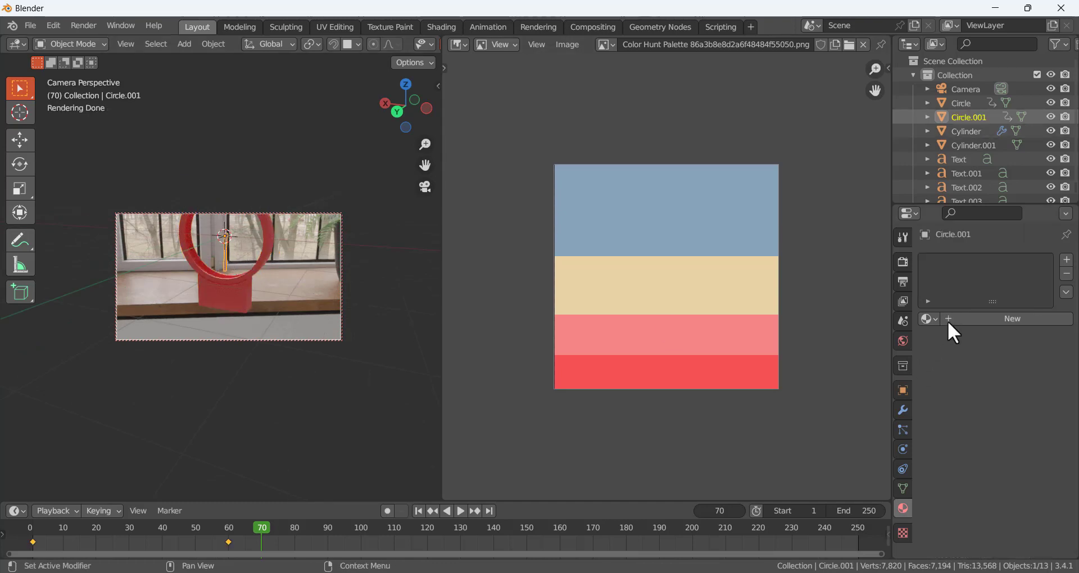
pyautogui.click(1006, 332)
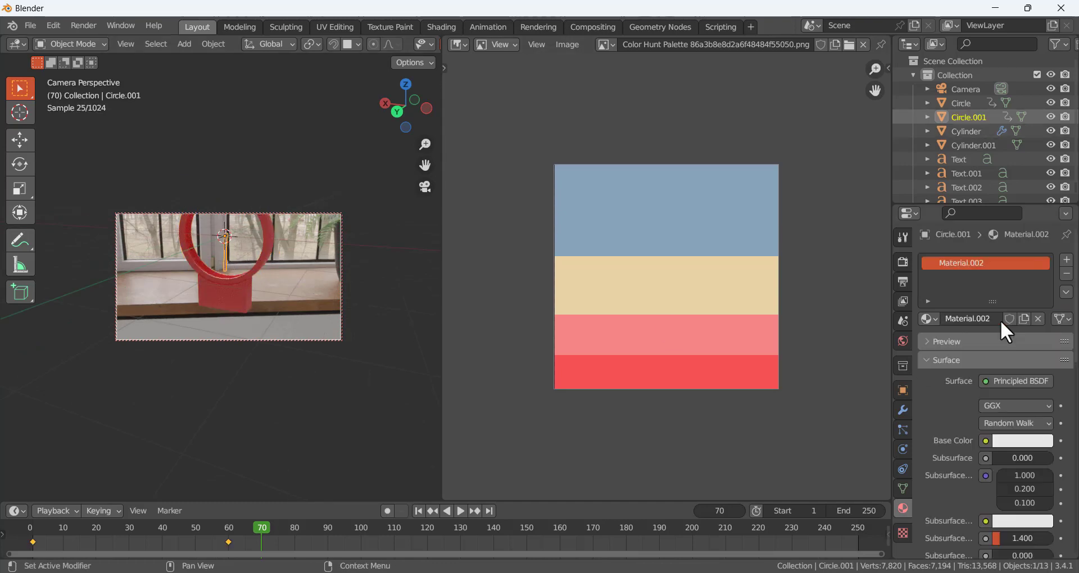
pyautogui.click(1041, 442)
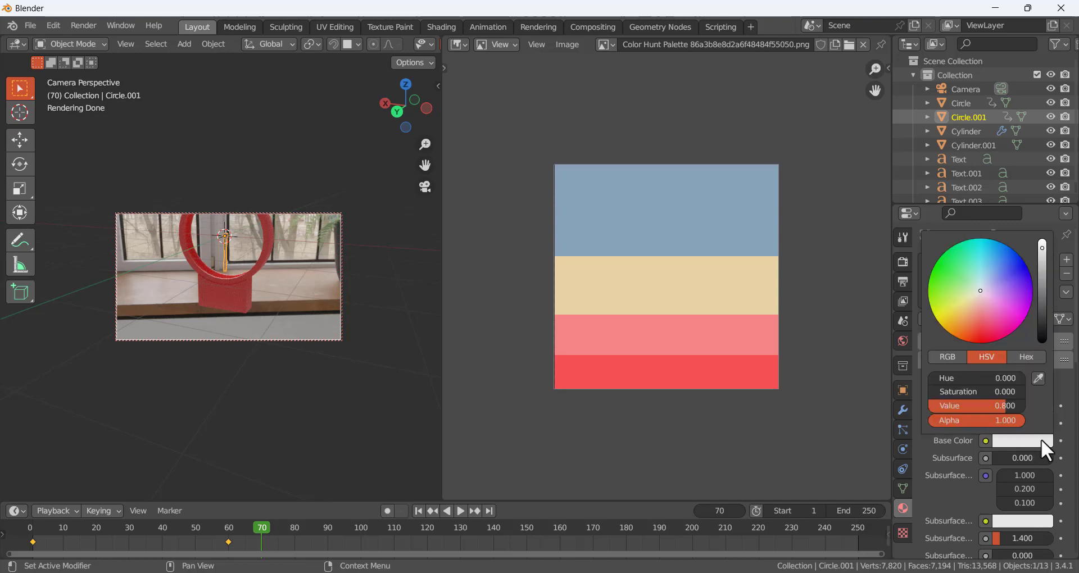
pyautogui.click(1039, 378)
pyautogui.click(712, 324)
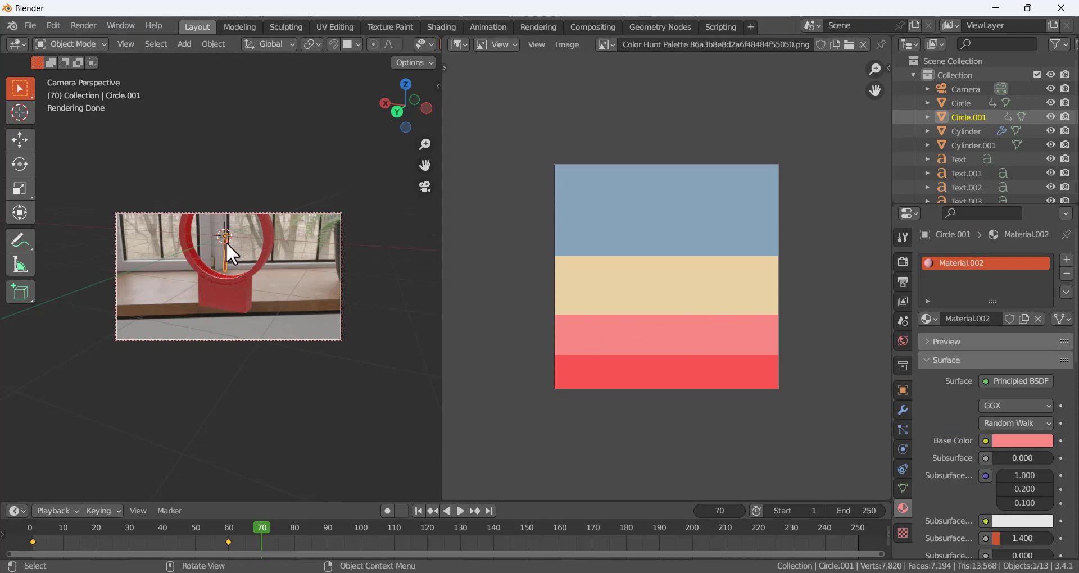
# - Give the upper clock hand, Circle, a new material with its base color sampled from the palette's cream band
pyautogui.moveTo(238, 248); pyautogui.dragTo(214, 228, button='middle')
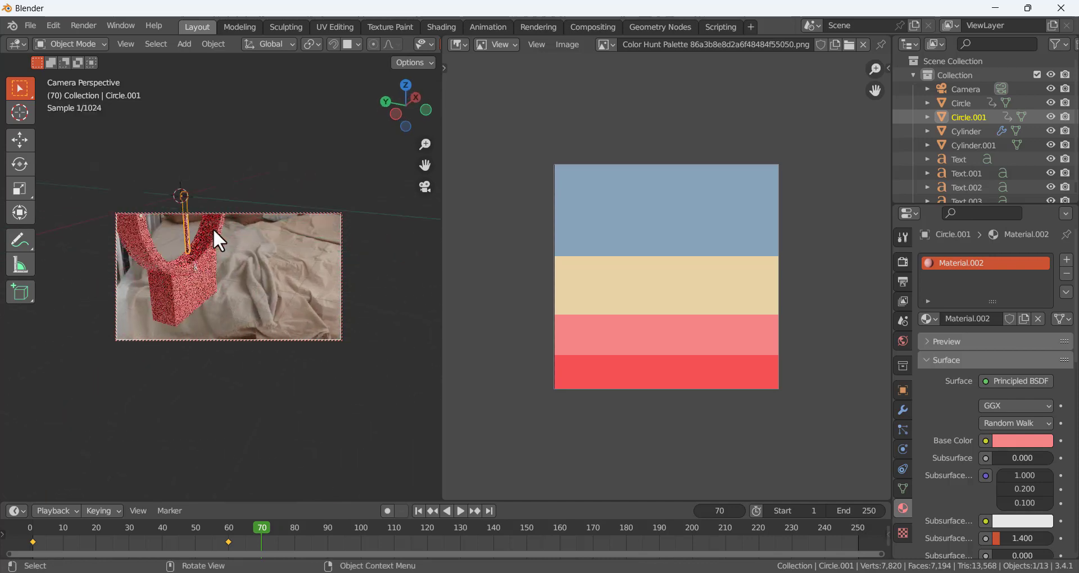
pyautogui.press('KP_0')
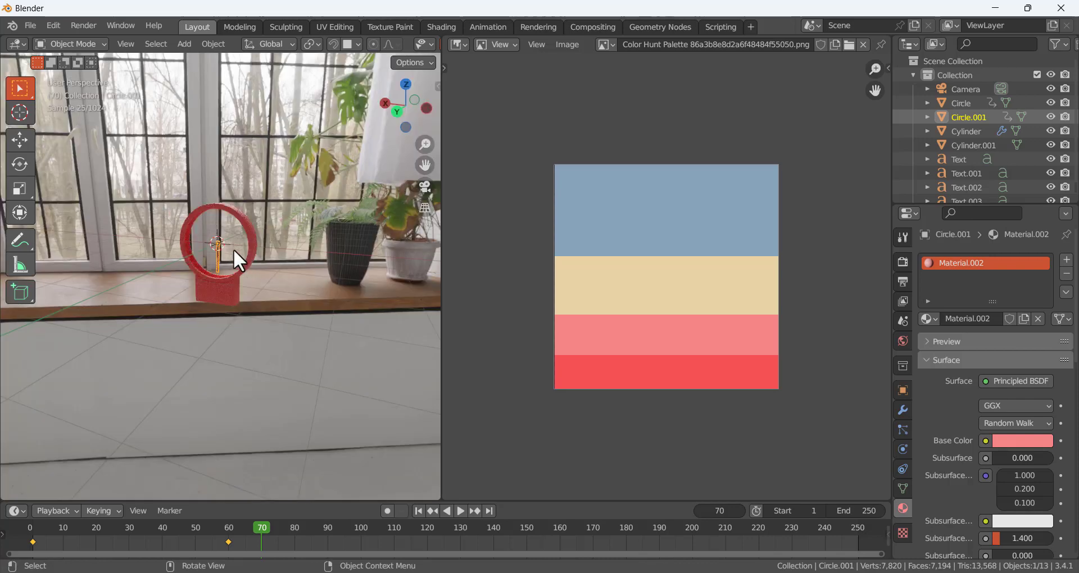
pyautogui.scroll(9, 234, 248)
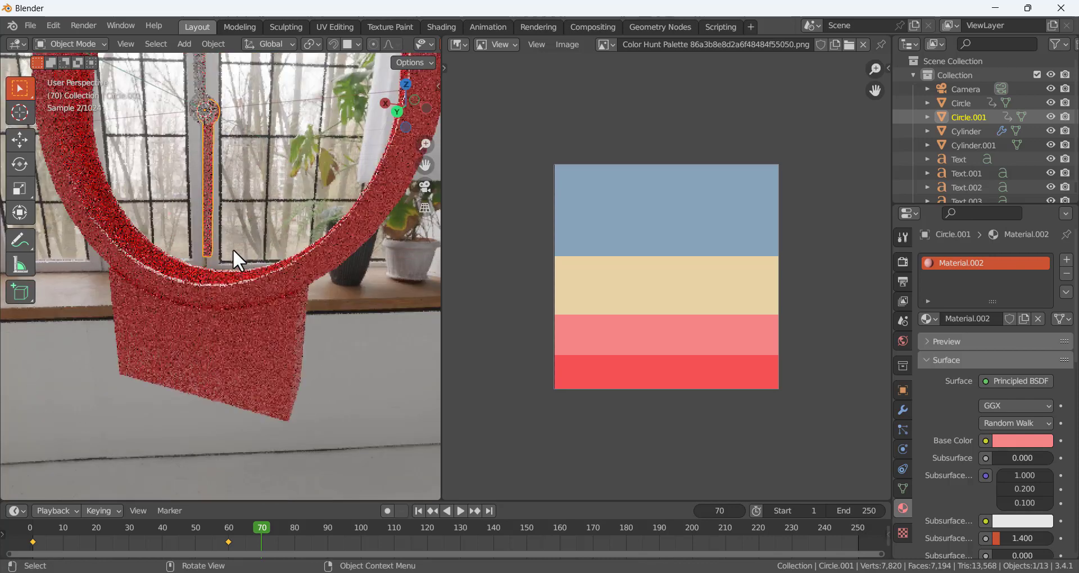
pyautogui.click(212, 82)
pyautogui.click(983, 319)
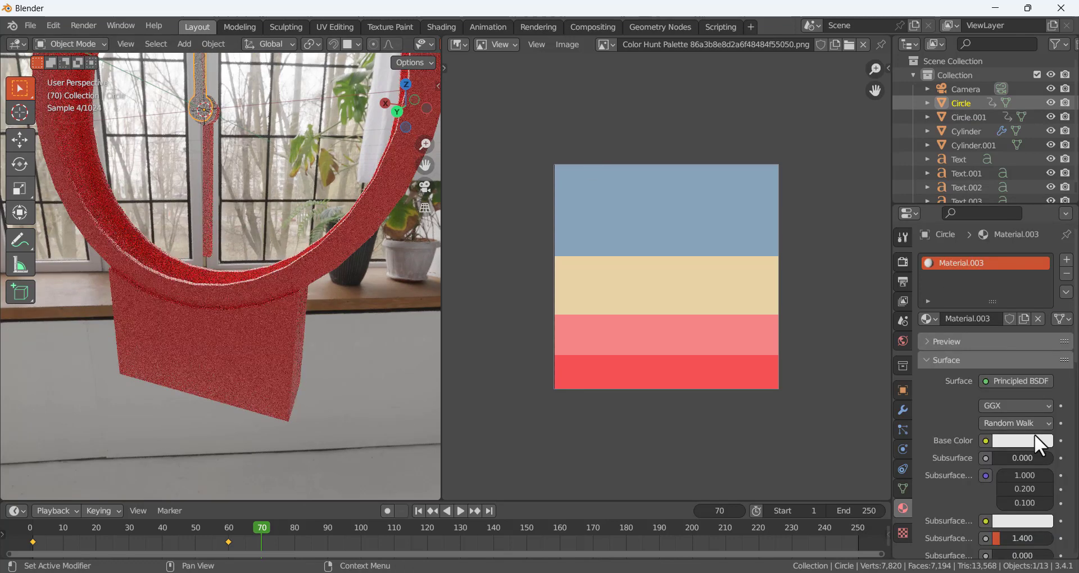
pyautogui.click(1036, 441)
pyautogui.click(1040, 378)
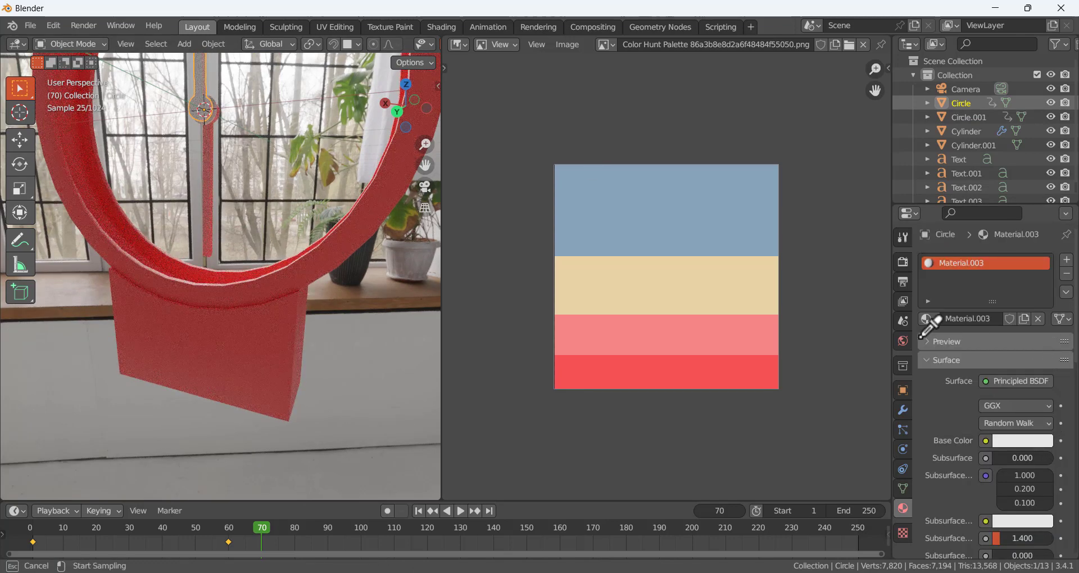
pyautogui.click(627, 285)
# - Give the small center pin, Cylinder.001, a new material with a black base color
pyautogui.scroll(-5, 254, 306)
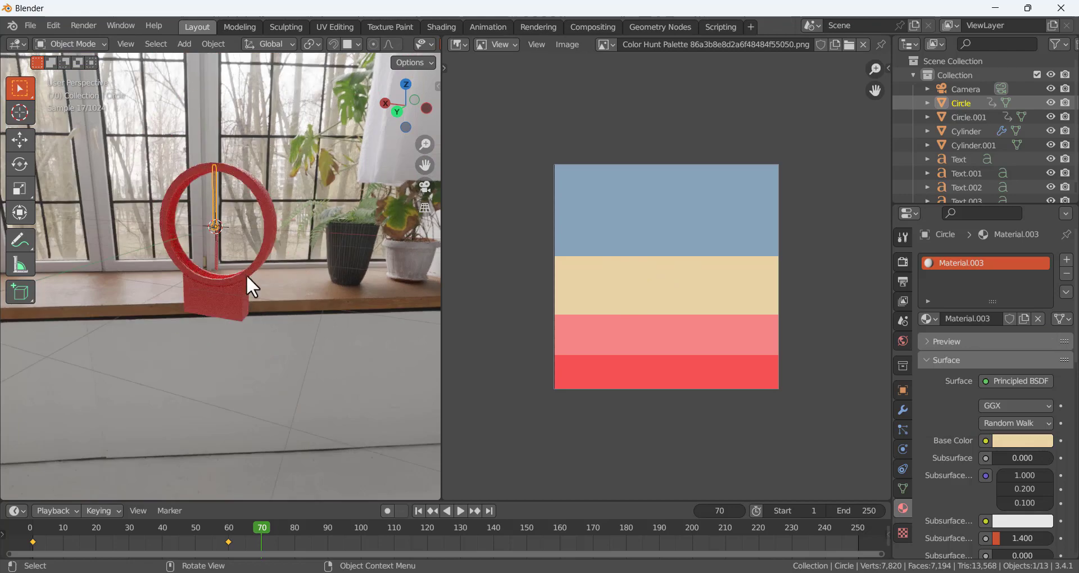
pyautogui.scroll(3, 246, 261)
pyautogui.click(247, 225)
pyautogui.moveTo(247, 221); pyautogui.dragTo(173, 192, button='middle')
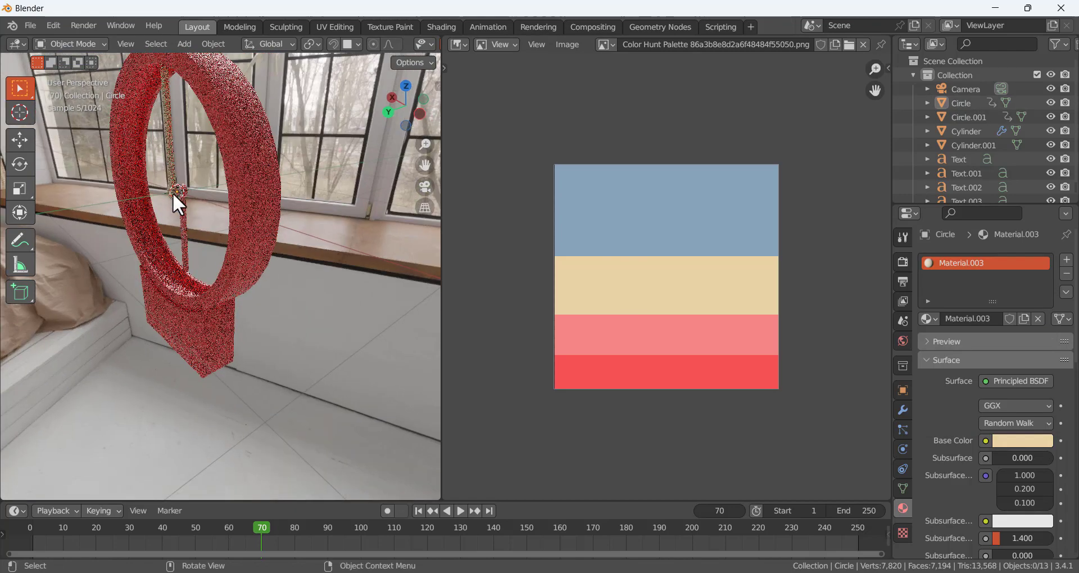
pyautogui.scroll(5, 173, 194)
pyautogui.scroll(-4, 163, 124)
pyautogui.moveTo(163, 139); pyautogui.dragTo(301, 173, button='middle')
pyautogui.scroll(2, 302, 172)
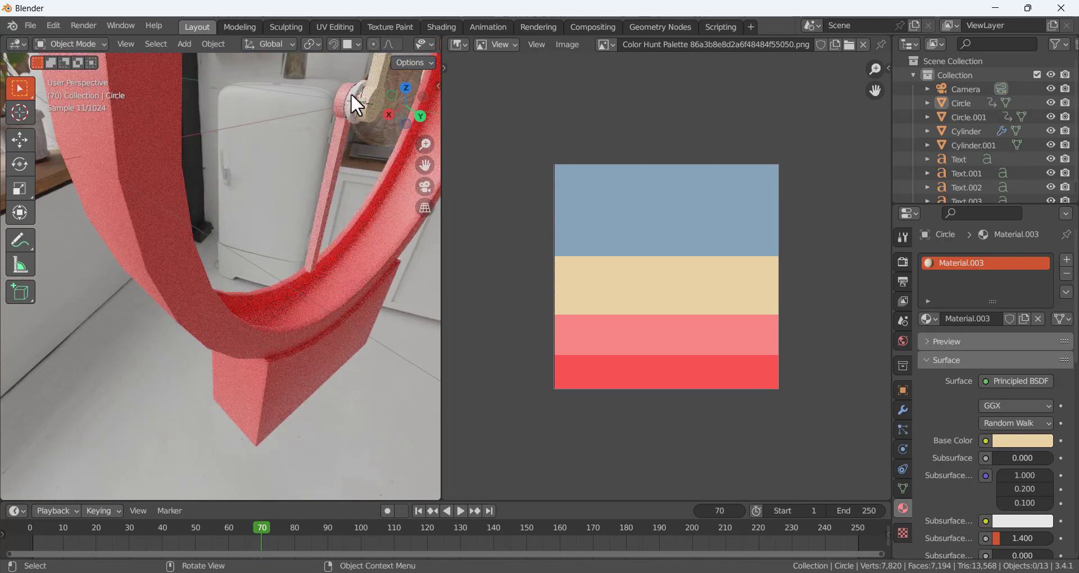
pyautogui.click(352, 95)
pyautogui.click(993, 318)
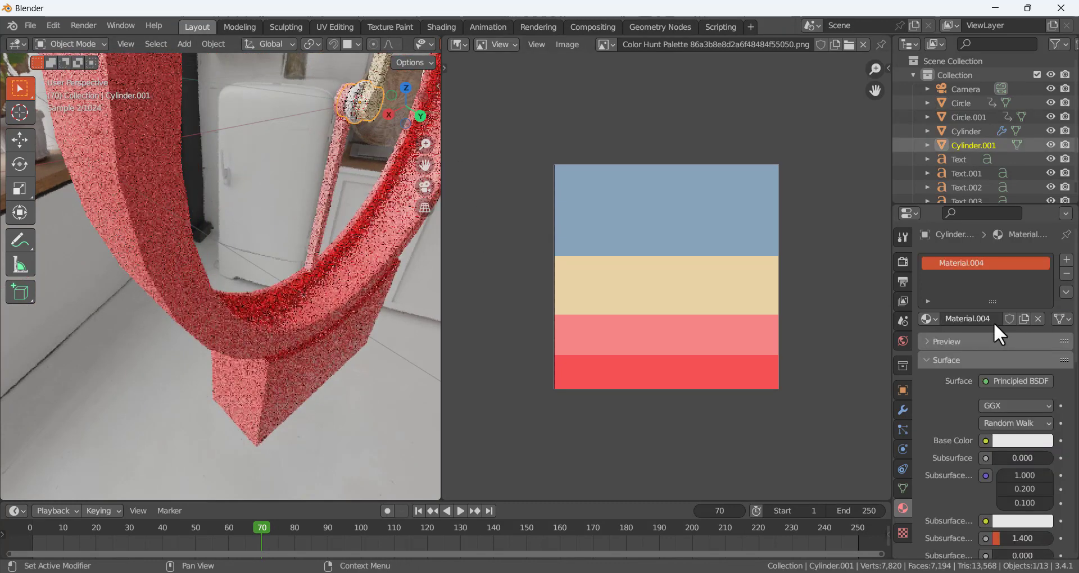
pyautogui.click(1023, 442)
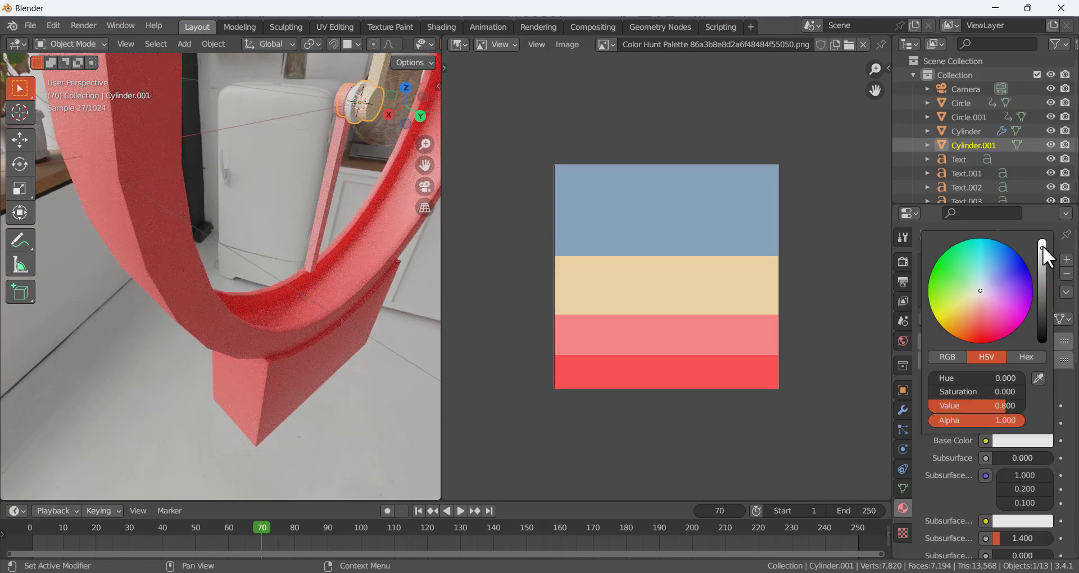
pyautogui.moveTo(1042, 246); pyautogui.dragTo(1043, 342)
pyautogui.click(376, 342)
# - Return to the camera view and orbit the locked camera around to face the front of the clock
pyautogui.scroll(-6, 344, 320)
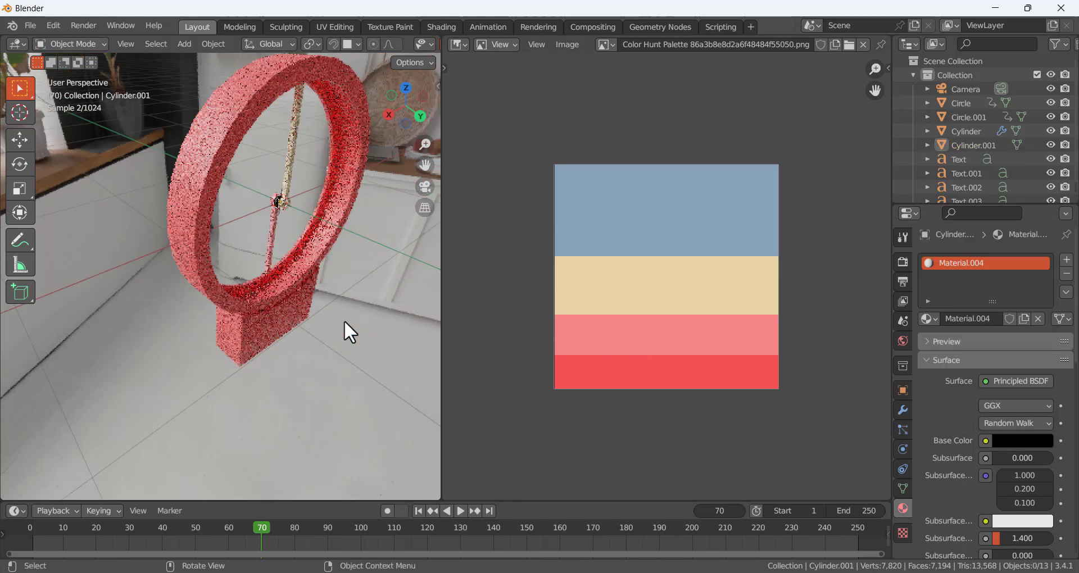
pyautogui.moveTo(322, 272); pyautogui.dragTo(224, 247, button='middle')
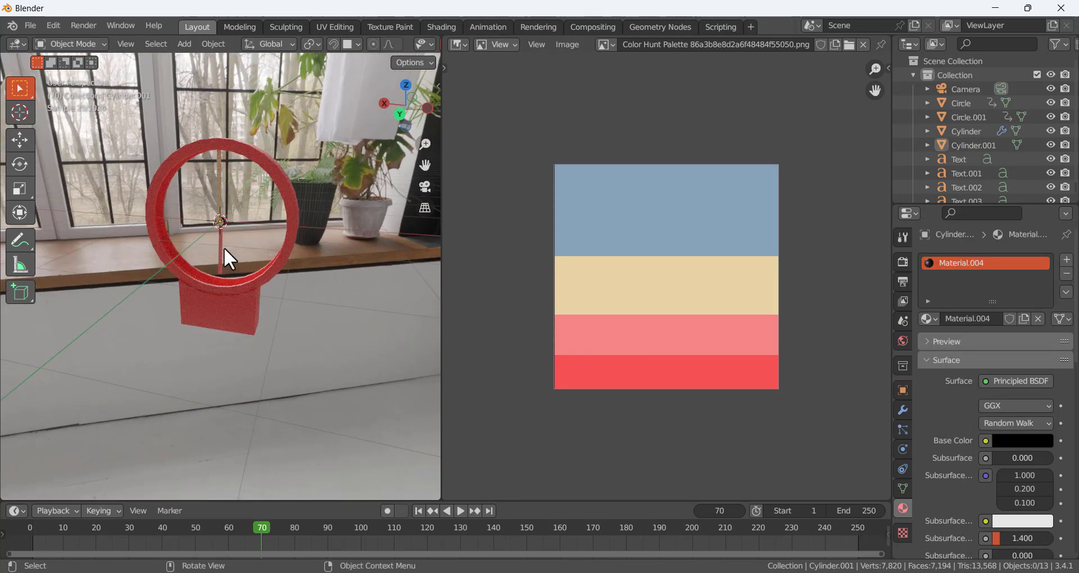
pyautogui.press('KP_0')
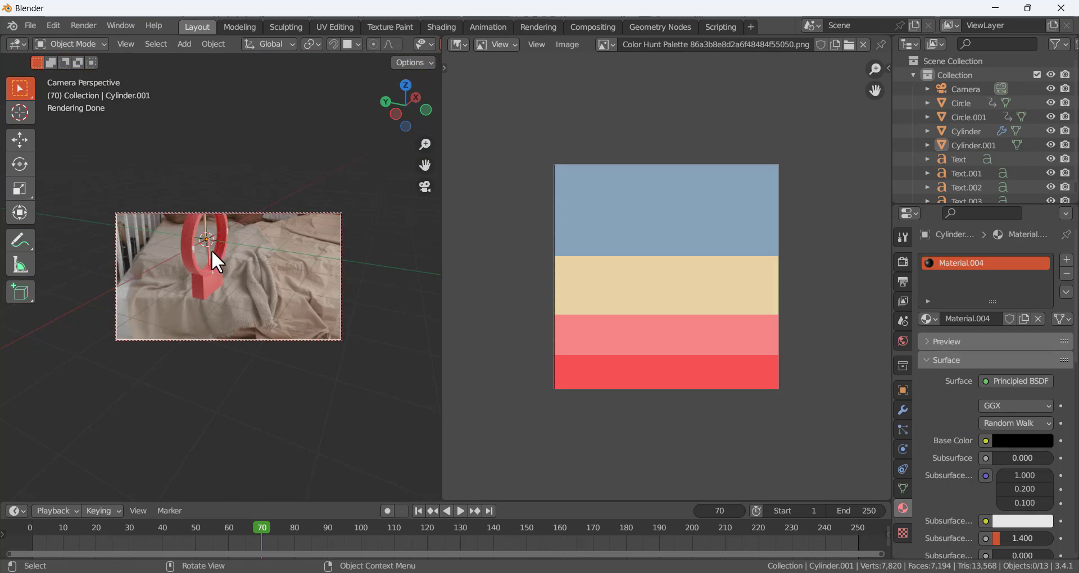
pyautogui.moveTo(211, 249); pyautogui.dragTo(389, 231, button='middle')
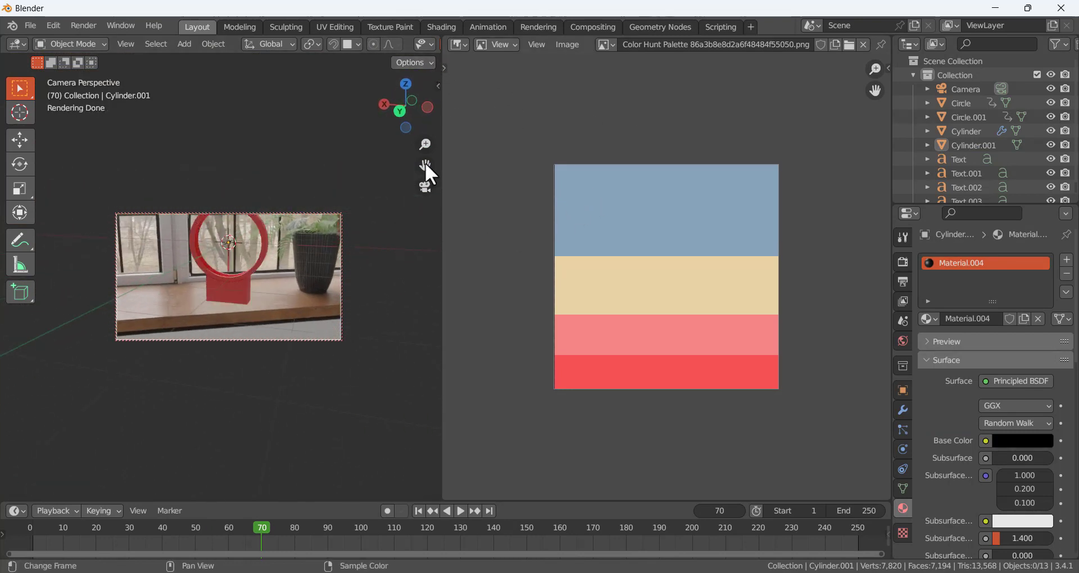
# - Join the palette image area into the 3D viewport so the viewport takes up the full width
pyautogui.rightClick(441, 213)
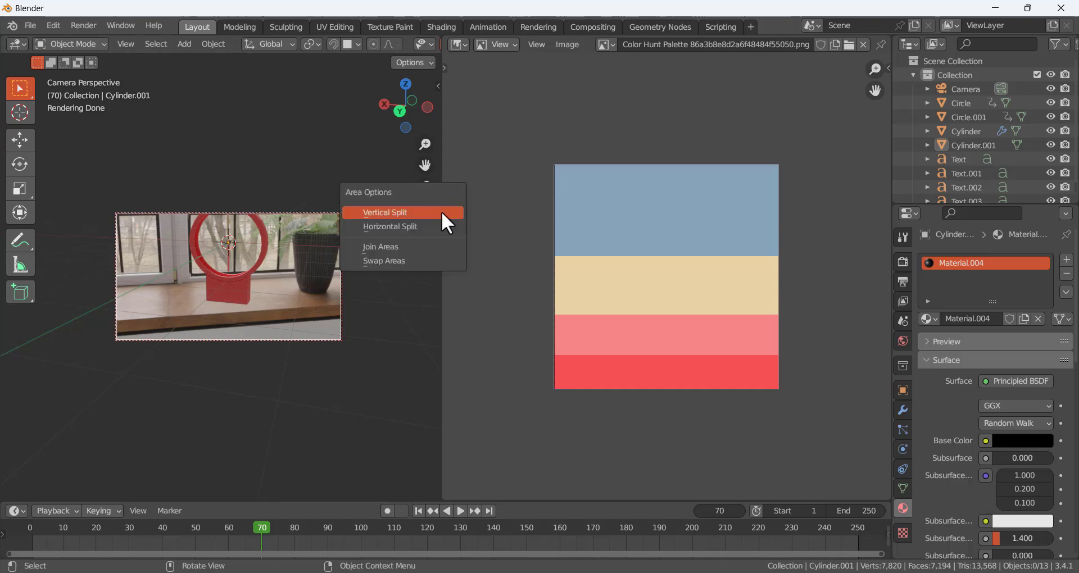
pyautogui.click(416, 248)
pyautogui.click(573, 230)
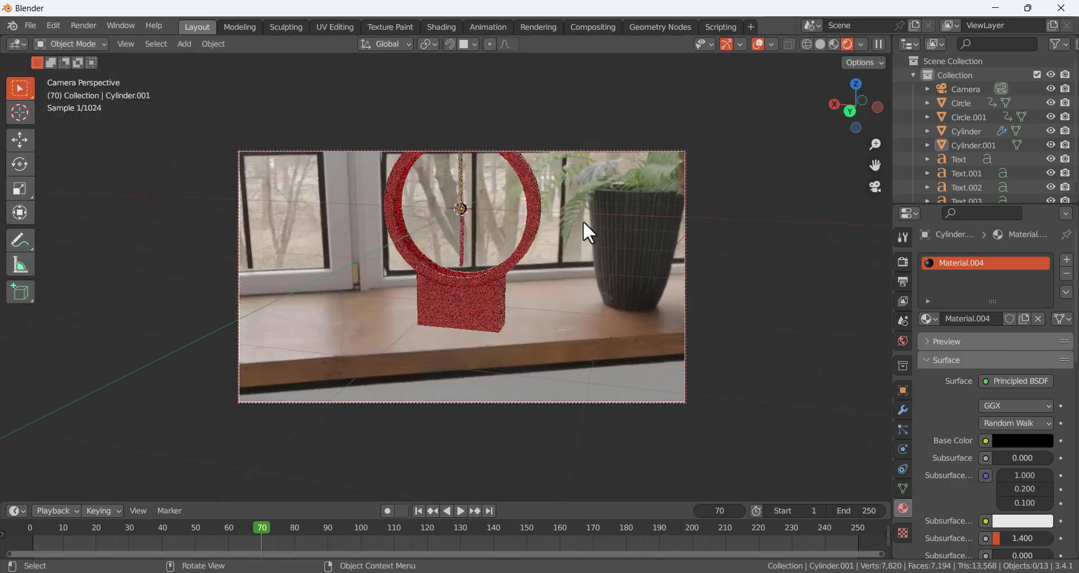
# - Orbit the locked camera, select it and move it to reframe the clock against the window
pyautogui.moveTo(472, 238); pyautogui.dragTo(429, 286, button='middle')
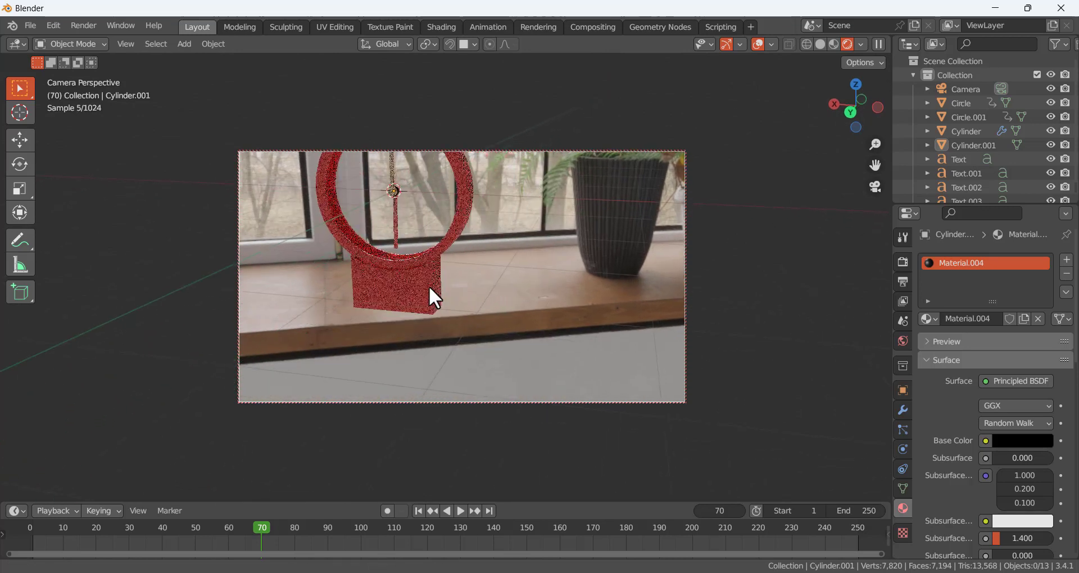
pyautogui.click(488, 401)
pyautogui.press('g')
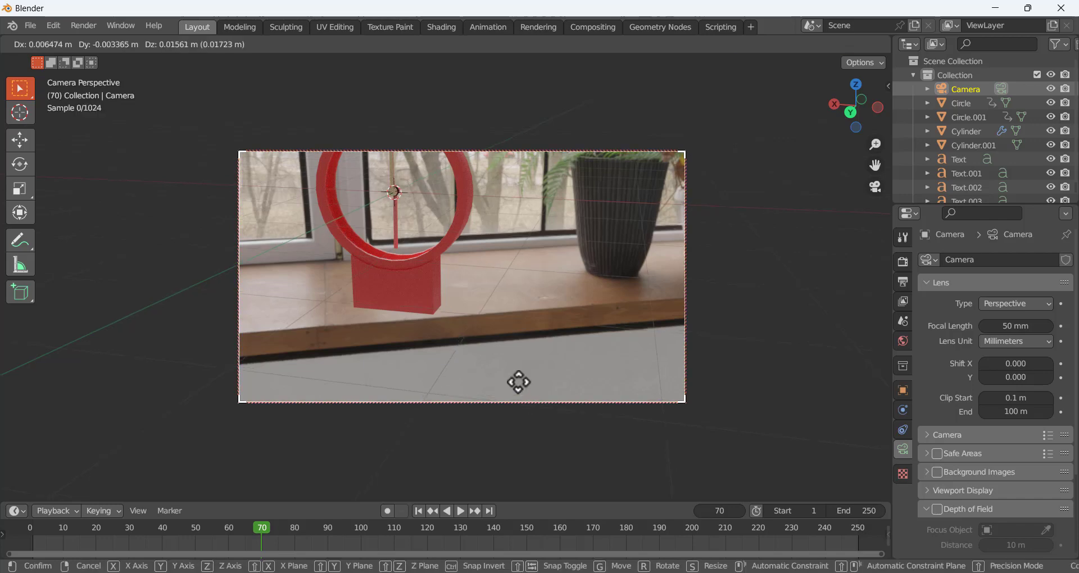
pyautogui.click(501, 296)
pyautogui.keyDown('shift'); pyautogui.moveTo(428, 353); pyautogui.dragTo(412, 283, button='middle'); pyautogui.keyUp('shift')
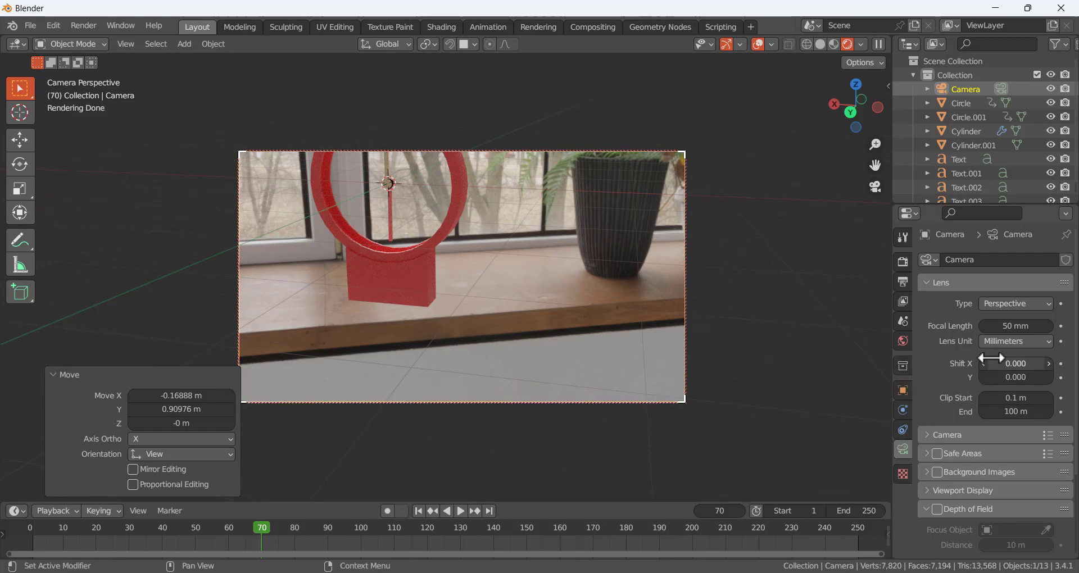
# - Set the camera's lens shift to 0.010 in X and 0.150 in Y, and bring the clock nearer the frame's center
pyautogui.moveTo(1015, 362); pyautogui.dragTo(1040, 377)
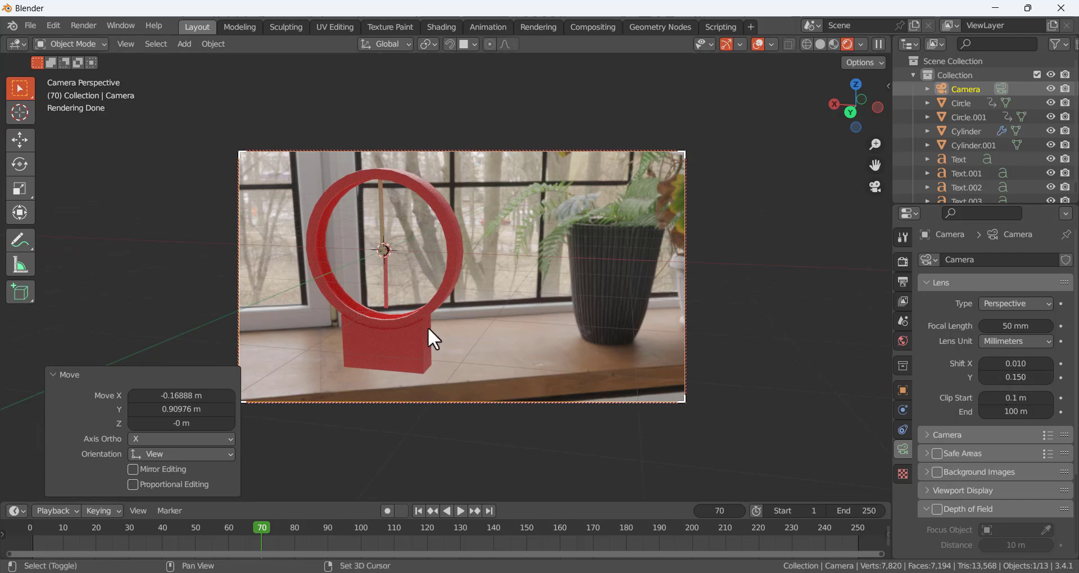
pyautogui.press('g')
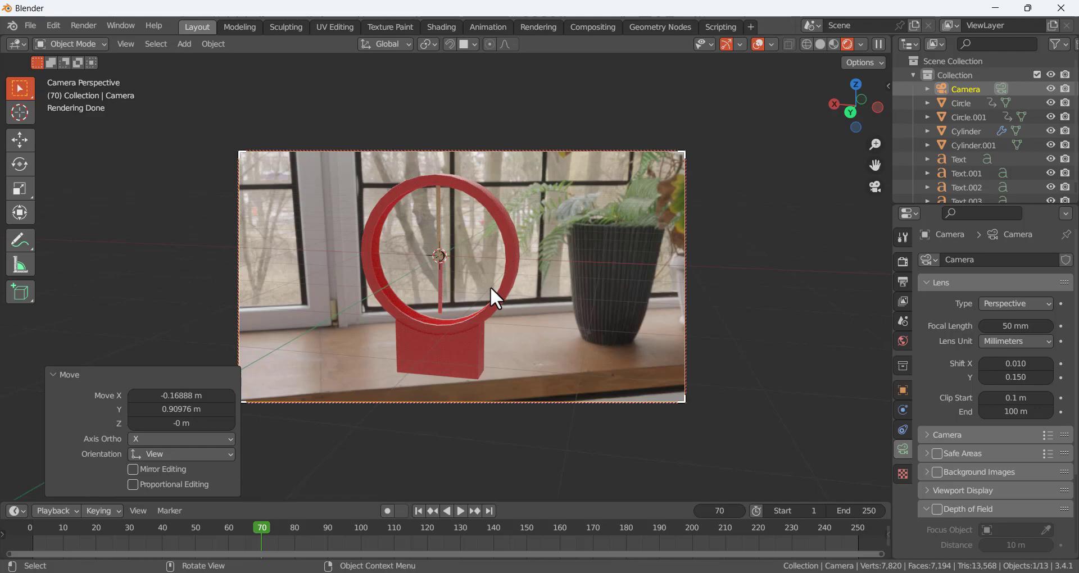
# - Leave the camera view, orbit until the clock's numbered face stands on the wooden counter, and align the camera to that view
pyautogui.press('KP_0')
pyautogui.scroll(-3, 474, 277)
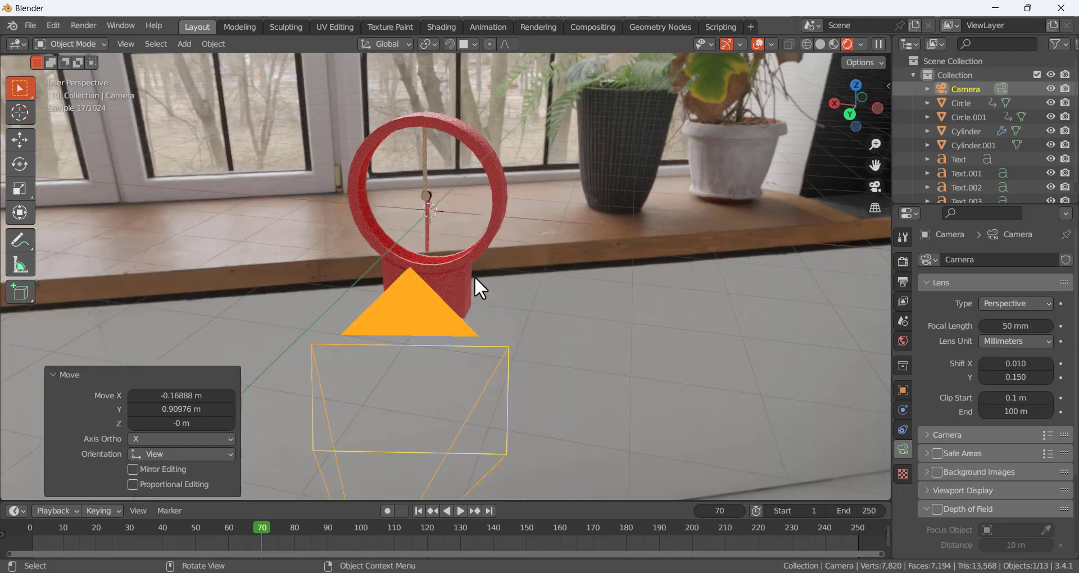
pyautogui.moveTo(474, 269); pyautogui.dragTo(450, 178, button='middle')
pyautogui.scroll(3, 480, 174)
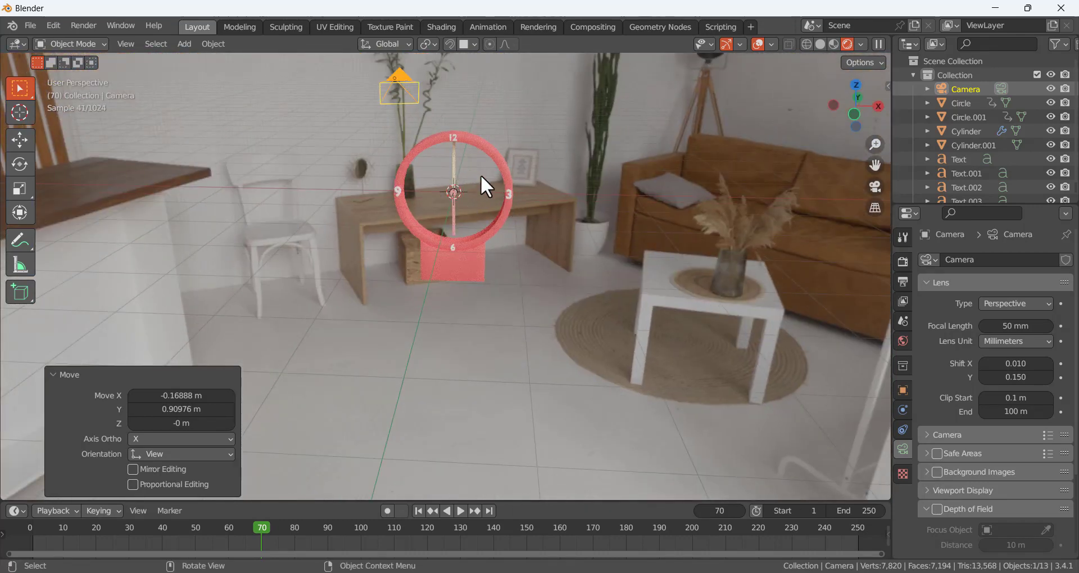
pyautogui.moveTo(467, 170); pyautogui.dragTo(378, 174, button='middle')
pyautogui.keyDown('shift'); pyautogui.moveTo(463, 224); pyautogui.dragTo(375, 205, button='middle'); pyautogui.keyUp('shift')
pyautogui.scroll(-3, 393, 216)
pyautogui.scroll(2, 435, 241)
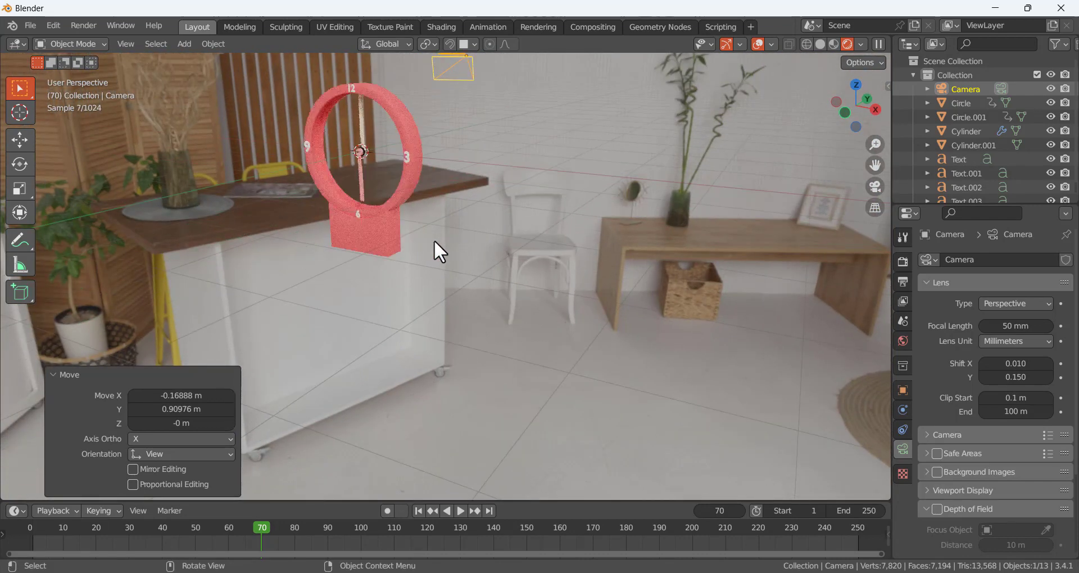
pyautogui.scroll(-2, 434, 242)
pyautogui.moveTo(424, 247)
pyautogui.mouseDown(button='middle')
pyautogui.moveTo(413, 235)
pyautogui.moveTo(429, 243)
pyautogui.mouseUp(button='middle')
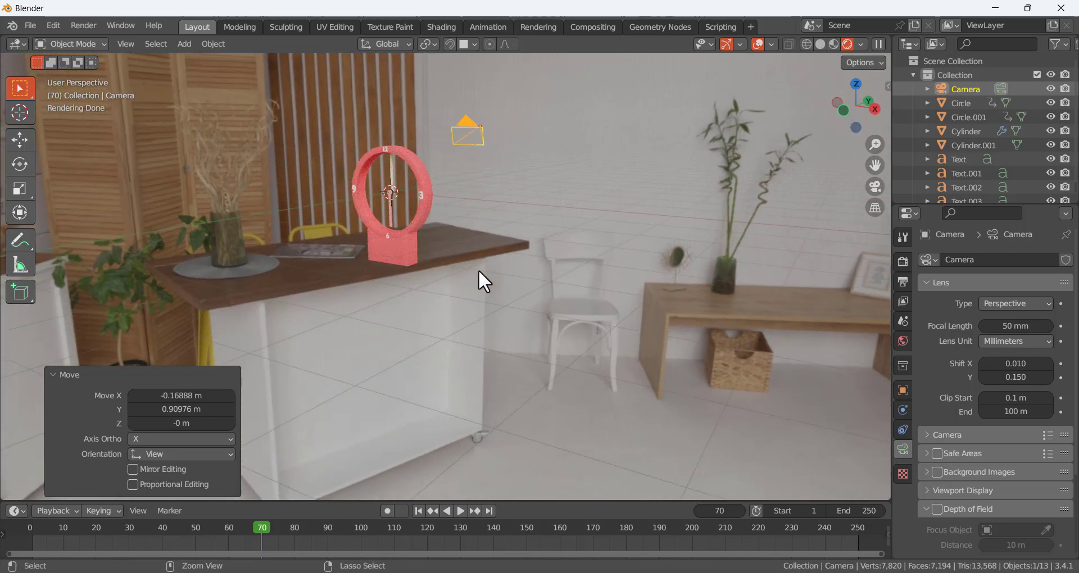
pyautogui.press('ctrl+KP_0')
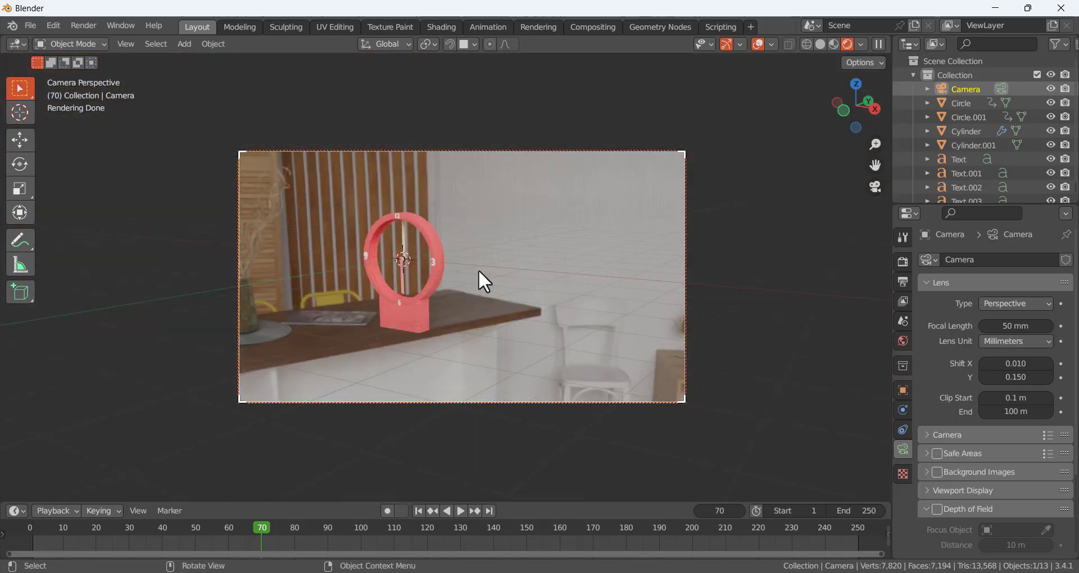
# - Assign the existing black Material.004 to the 12 numeral, Text
pyautogui.click(401, 221)
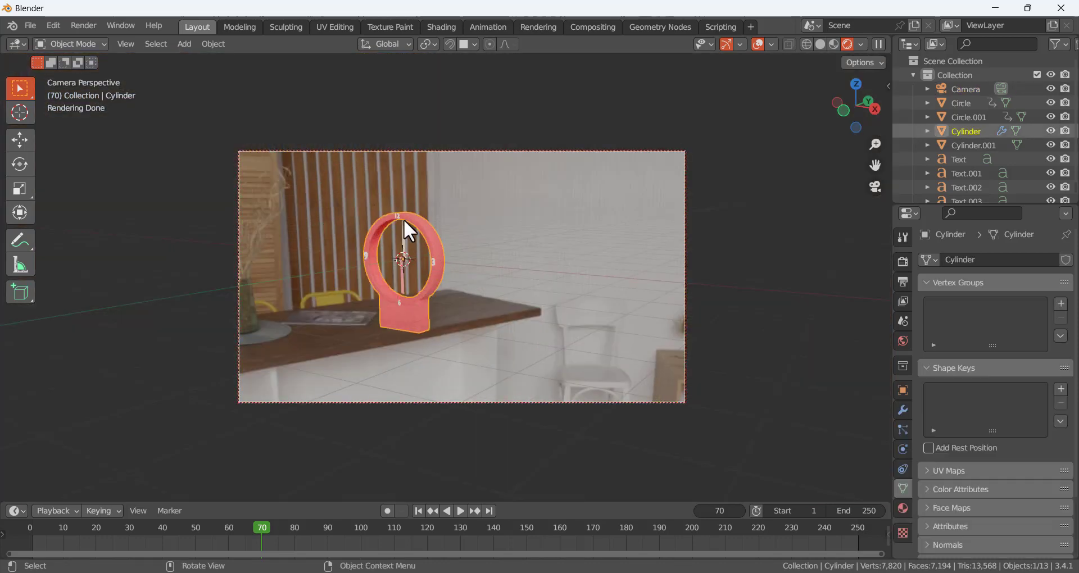
pyautogui.click(401, 220)
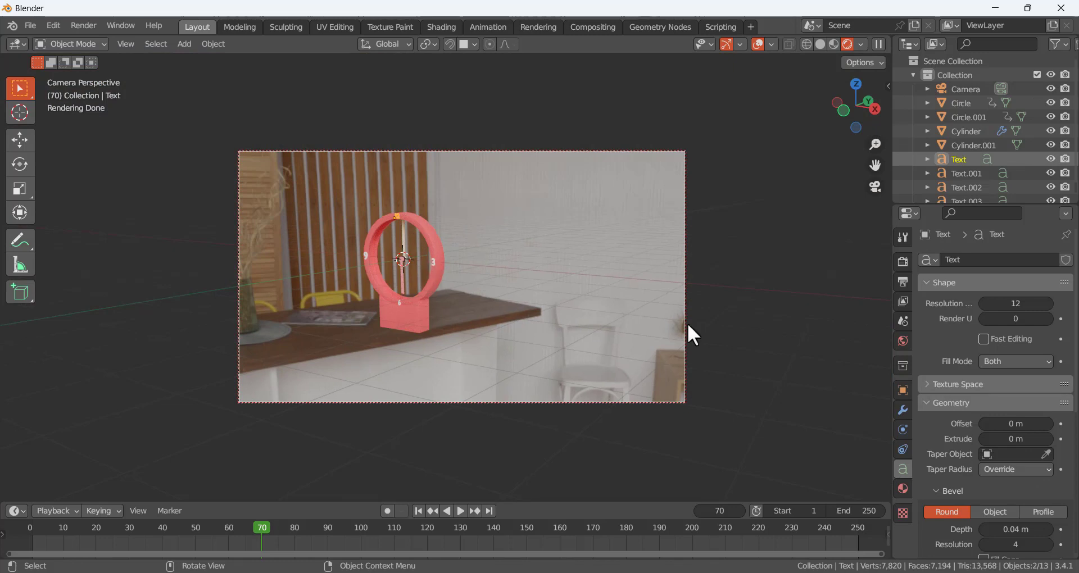
pyautogui.click(902, 488)
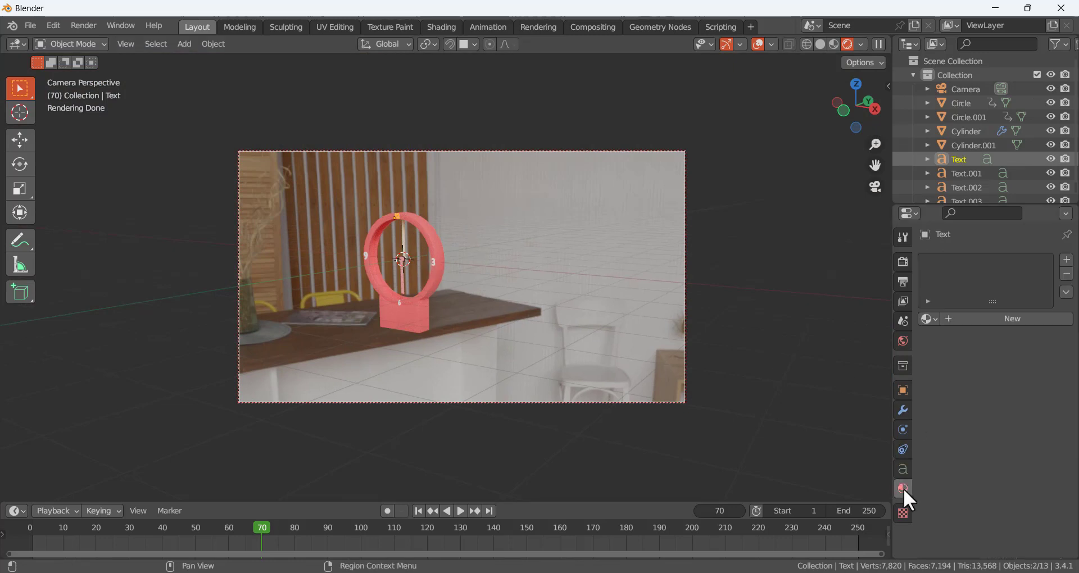
pyautogui.click(929, 318)
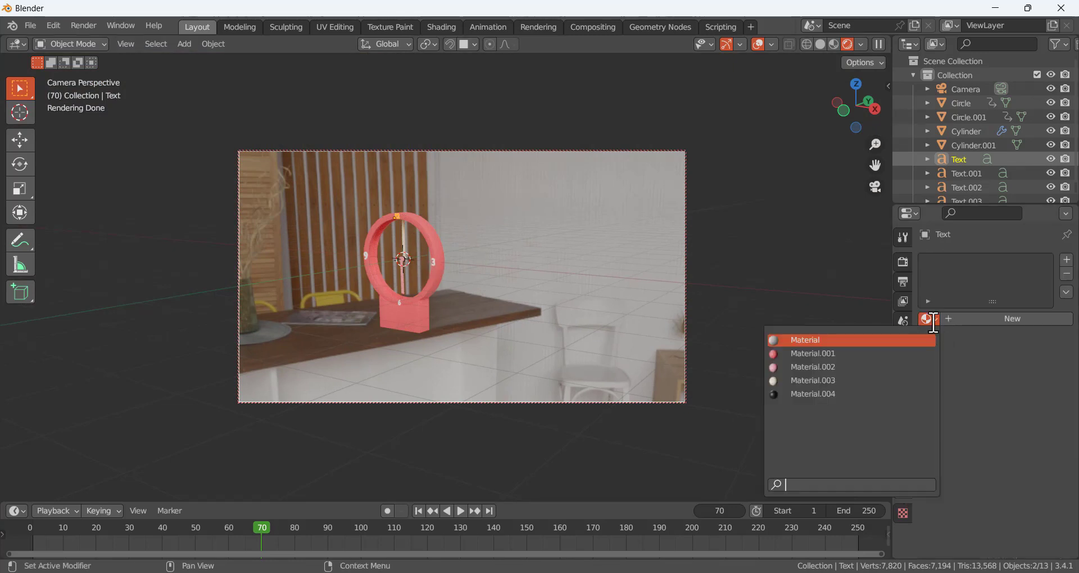
pyautogui.click(812, 395)
# - Assign the existing black Material.004 to the 3 numeral, Text.001
pyautogui.click(441, 273)
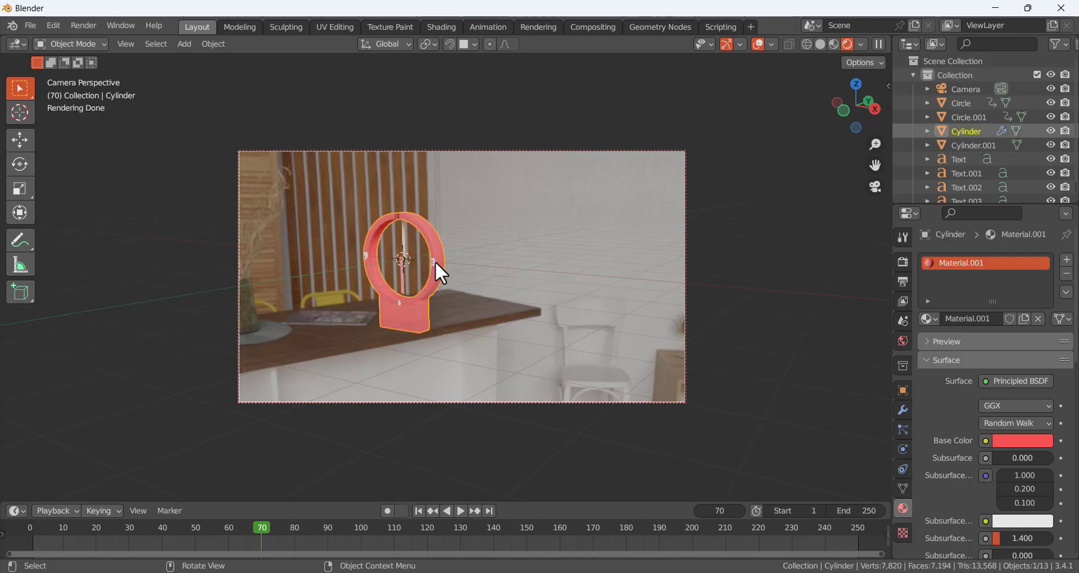
pyautogui.click(434, 261)
pyautogui.click(928, 319)
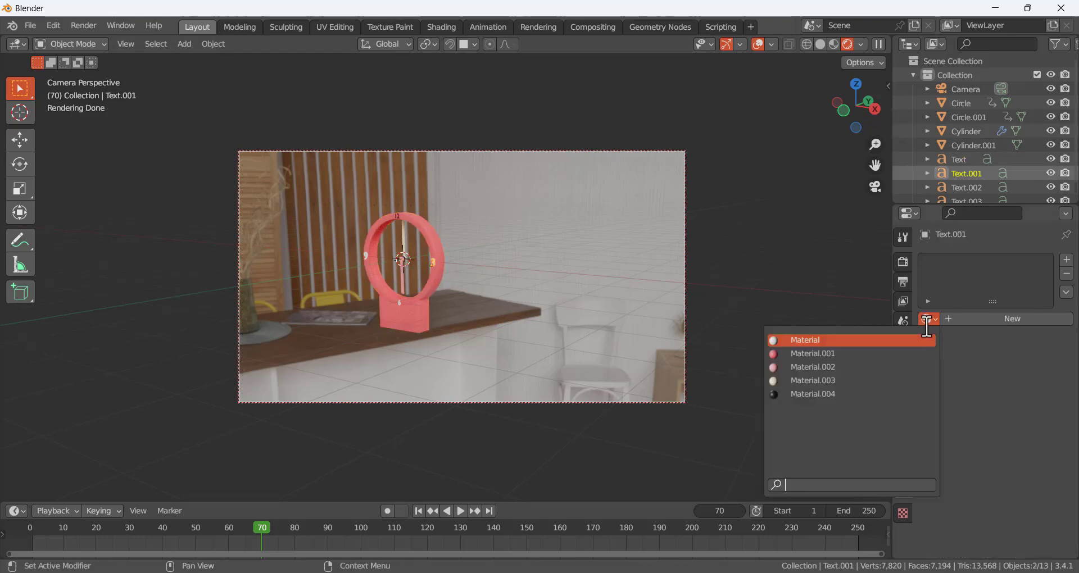
pyautogui.click(829, 395)
# - Assign the existing black Material.004 to the 6 numeral, Text.002
pyautogui.click(398, 303)
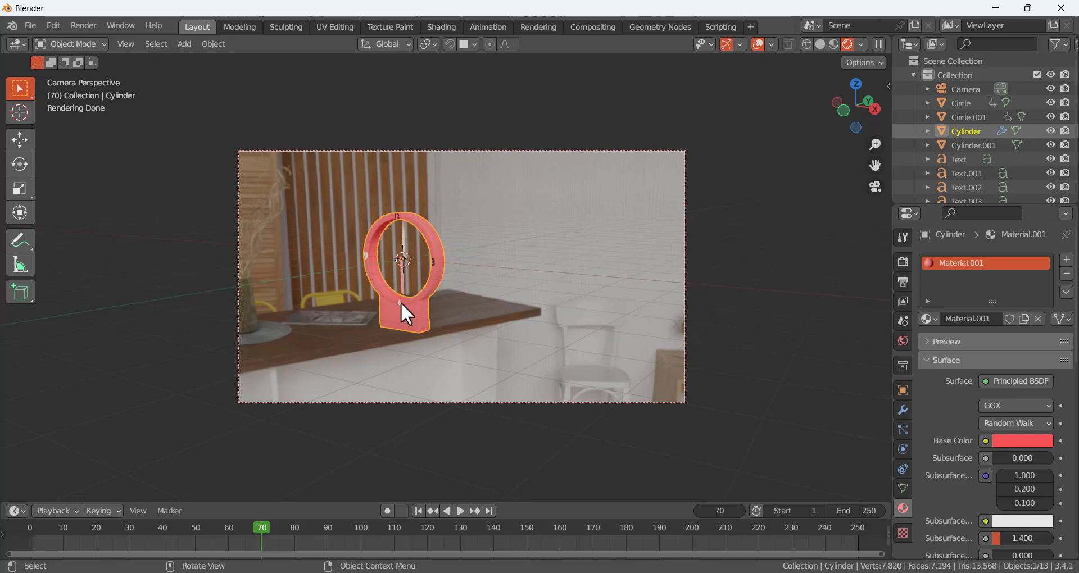
pyautogui.click(325, 296)
pyautogui.click(365, 256)
pyautogui.click(366, 255)
pyautogui.scroll(-1, 960, 157)
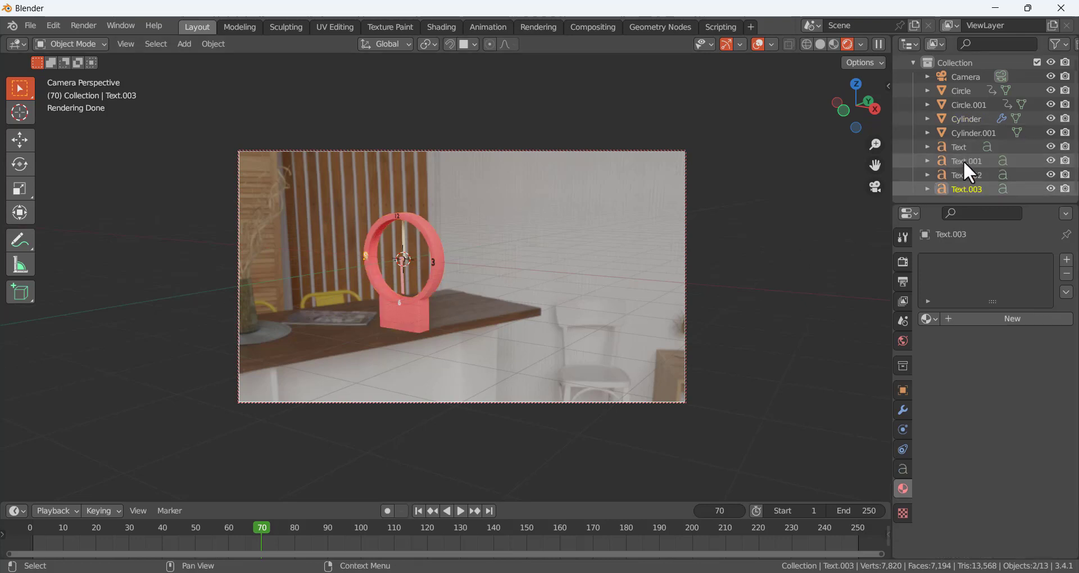
pyautogui.click(966, 174)
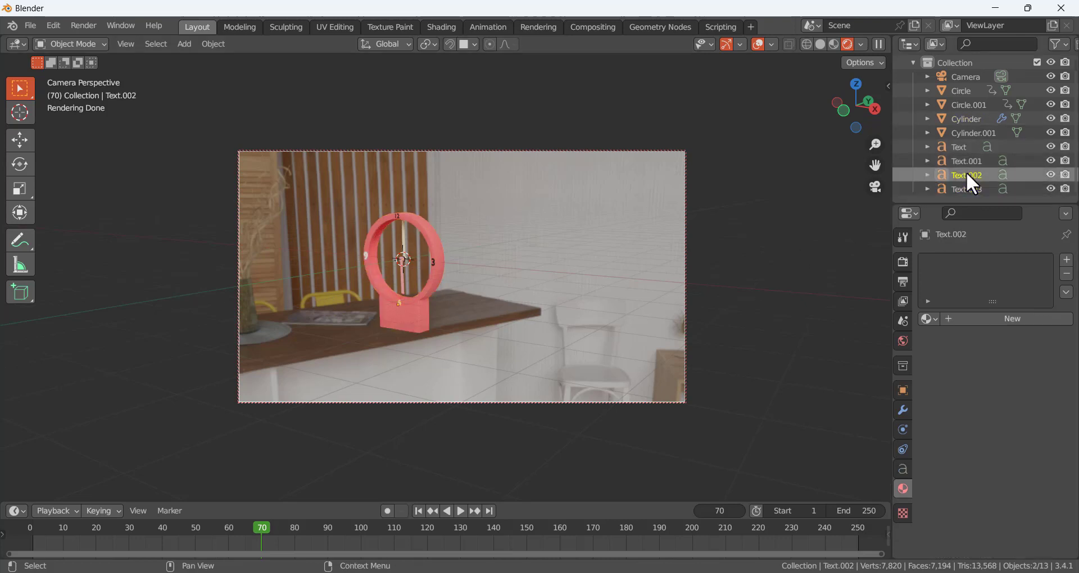
pyautogui.click(930, 318)
pyautogui.click(834, 400)
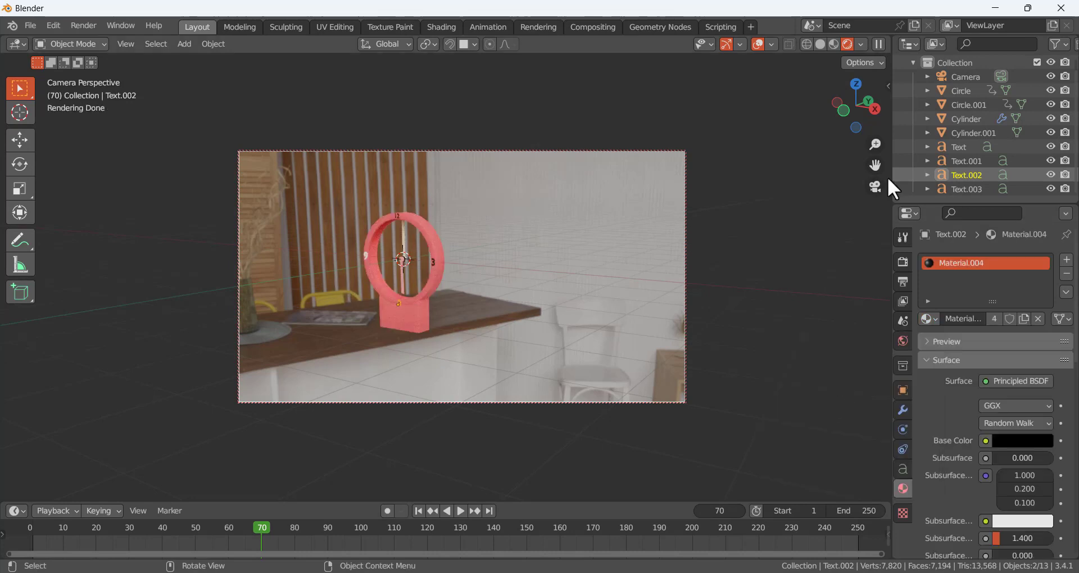
# - Assign the existing black Material.004 to the 9 numeral, Text.003, and clear the selection
pyautogui.click(964, 188)
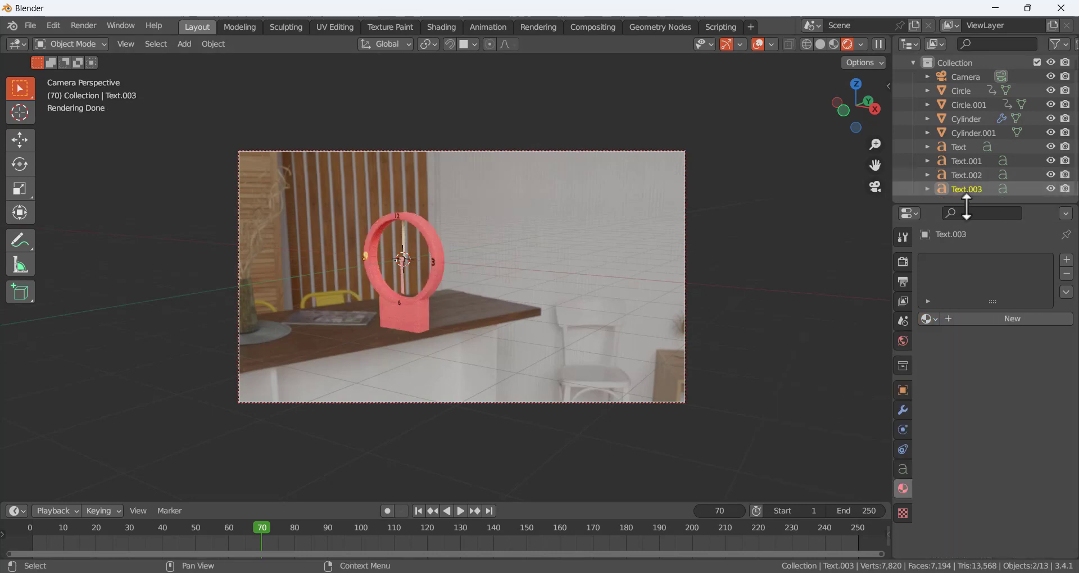
pyautogui.click(930, 319)
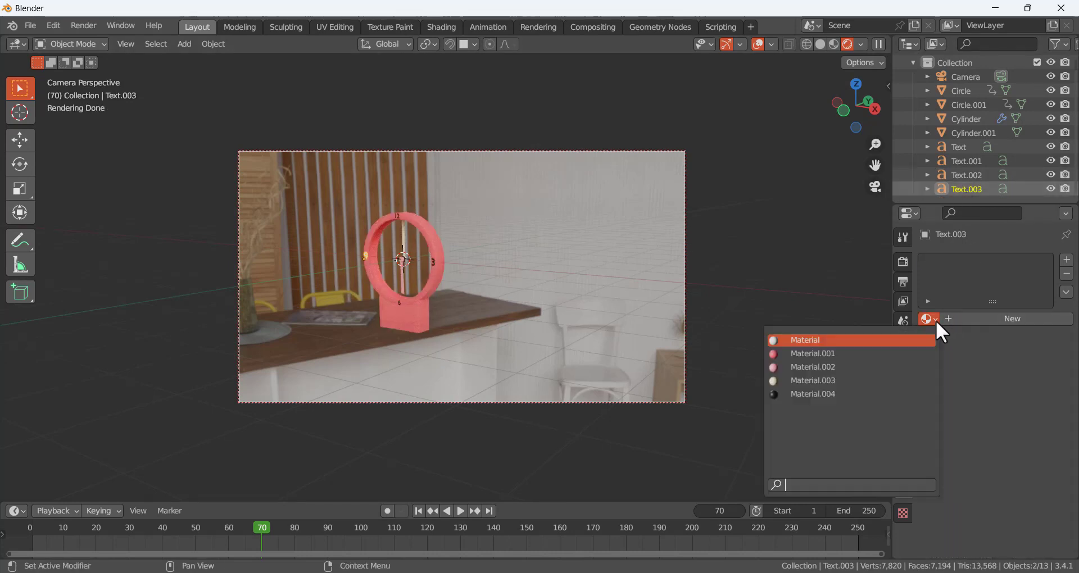
pyautogui.click(832, 394)
pyautogui.click(487, 283)
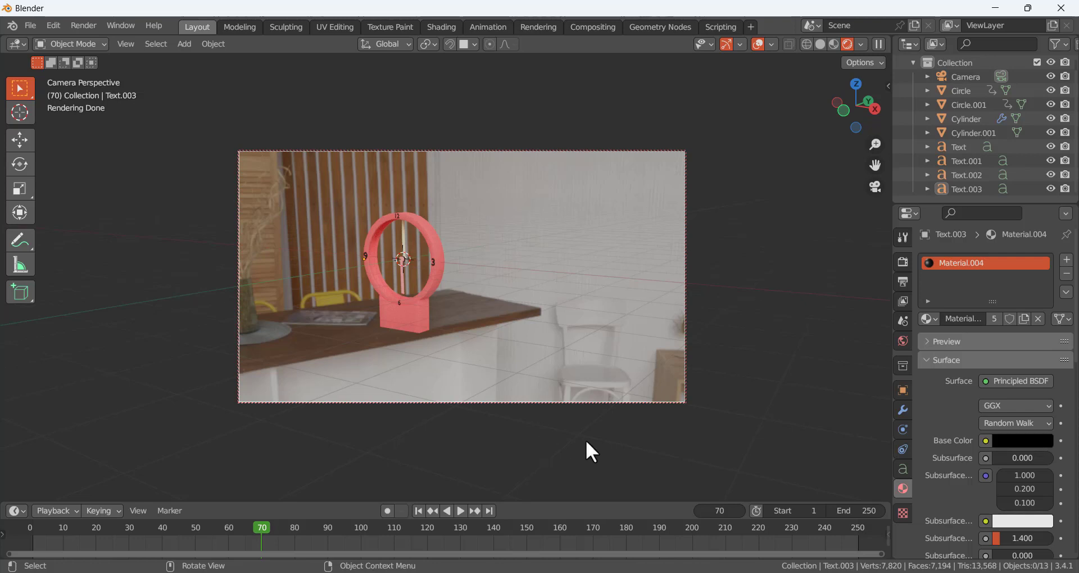
# - Render a still image of the current frame and fit the whole result in the render window
pyautogui.click(81, 25)
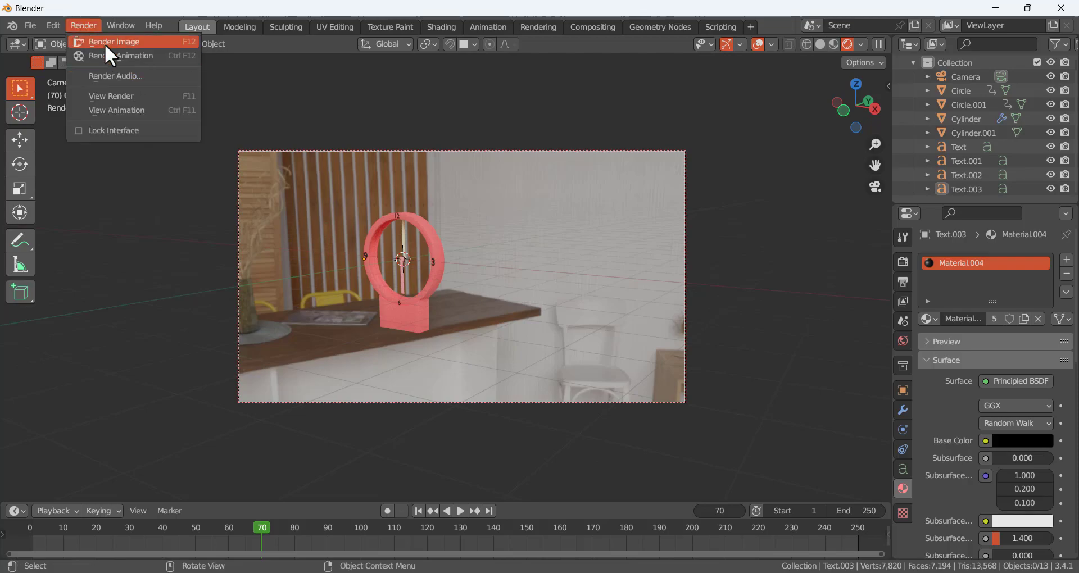
pyautogui.click(106, 44)
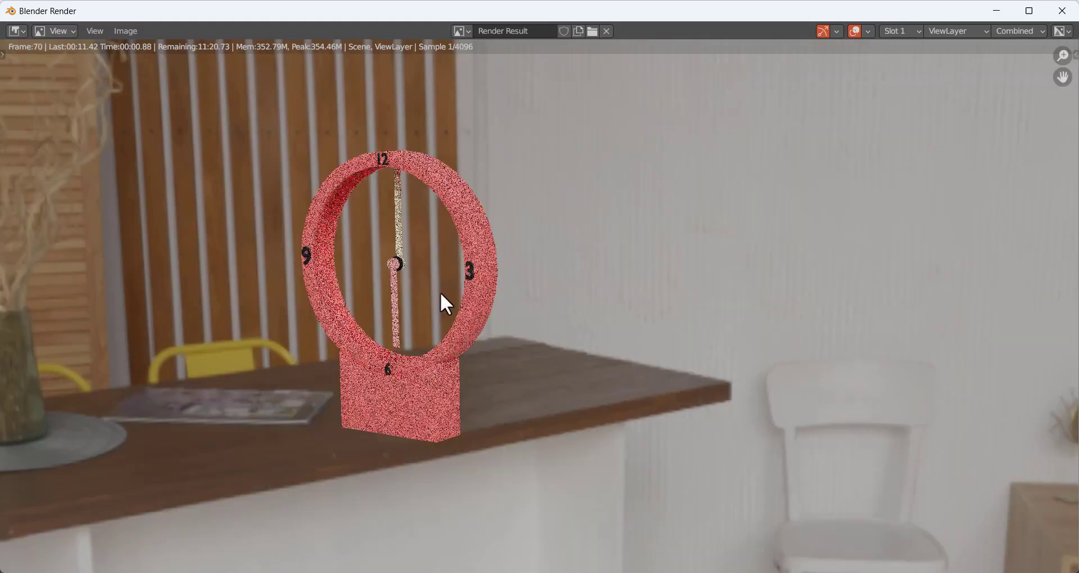
pyautogui.scroll(-2, 487, 296)
pyautogui.scroll(1, 489, 294)
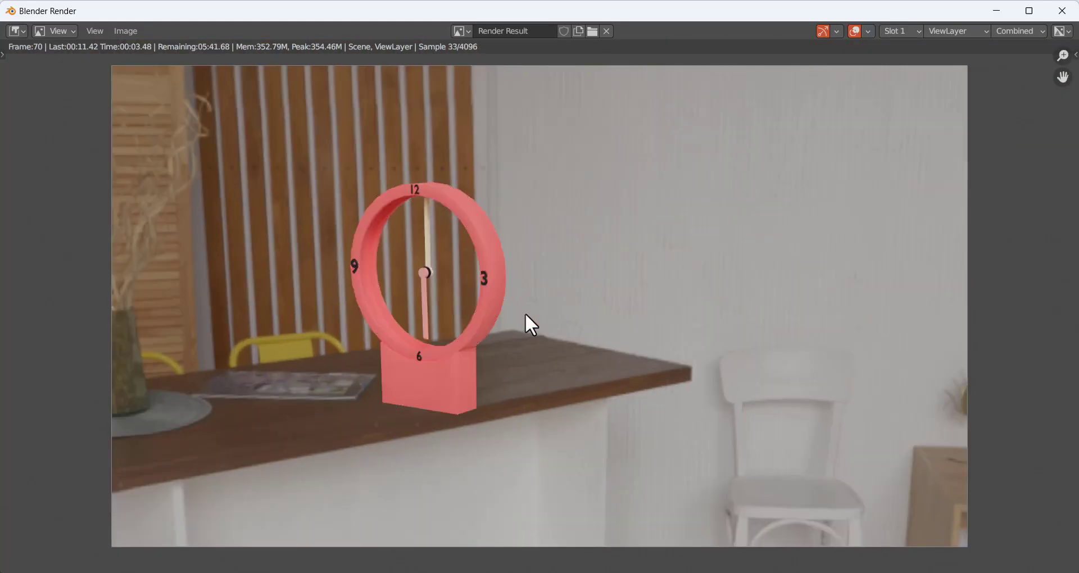